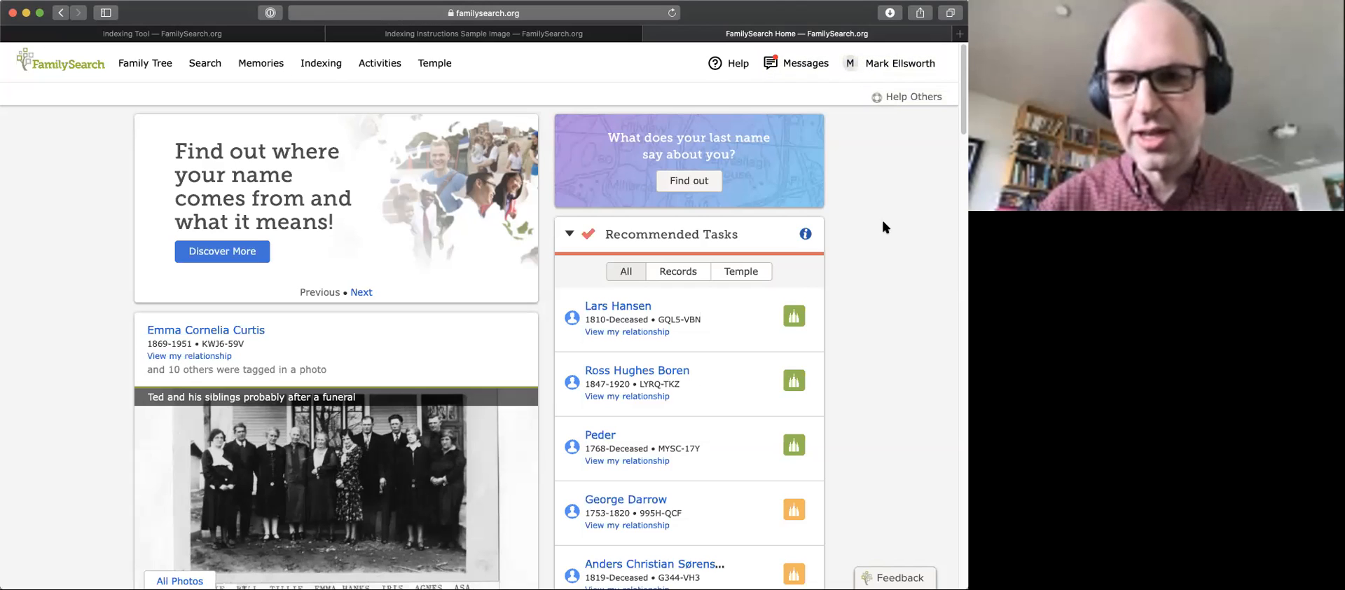
# - Open the Web Indexing page and look over its batches, messages and progress sections
pyautogui.click(323, 68)
pyautogui.click(325, 124)
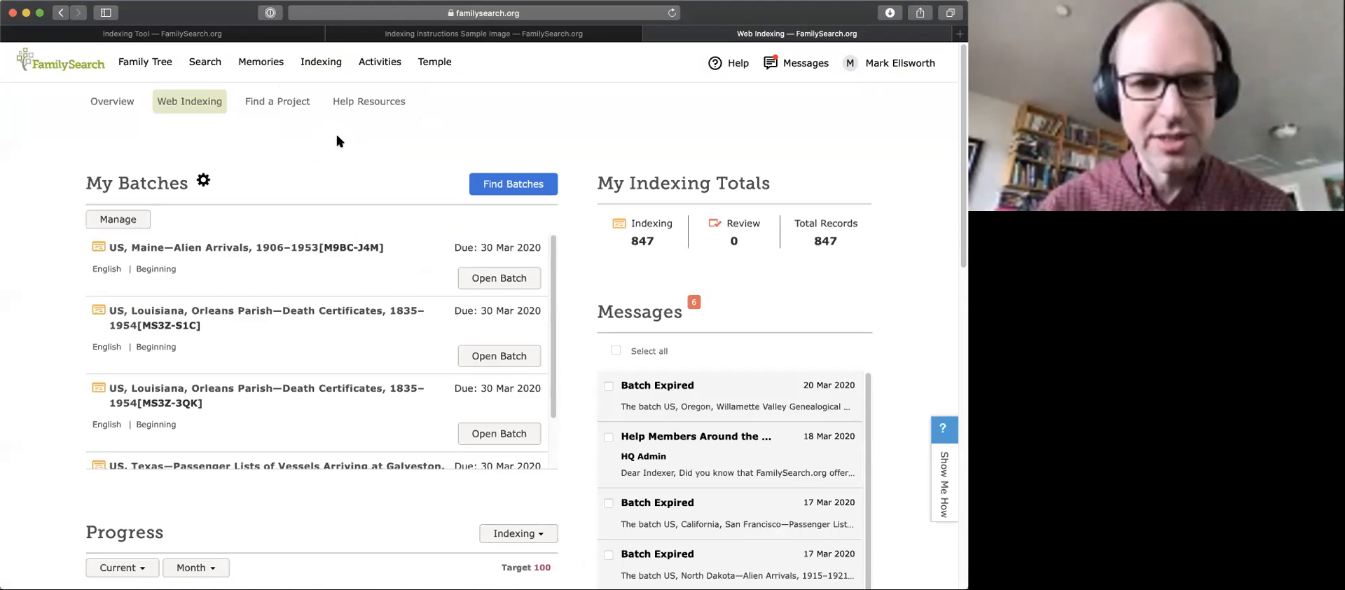
pyautogui.scroll(-2, 338, 139)
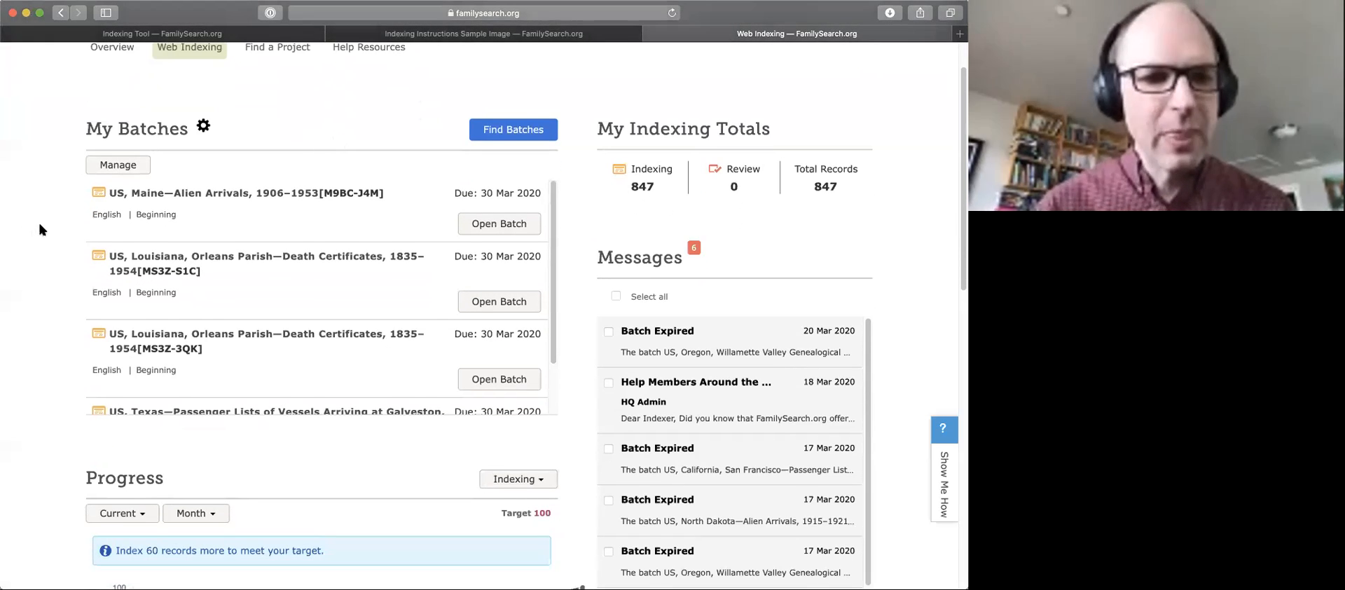
pyautogui.scroll(-4, 40, 228)
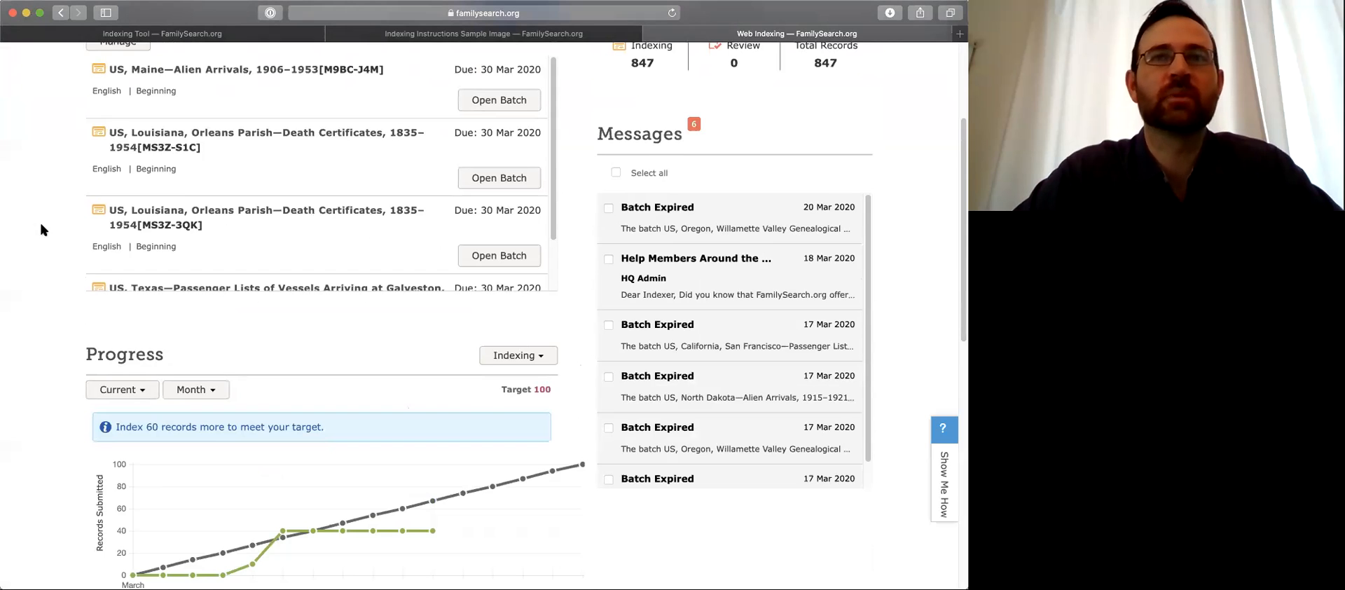
pyautogui.scroll(6, 42, 230)
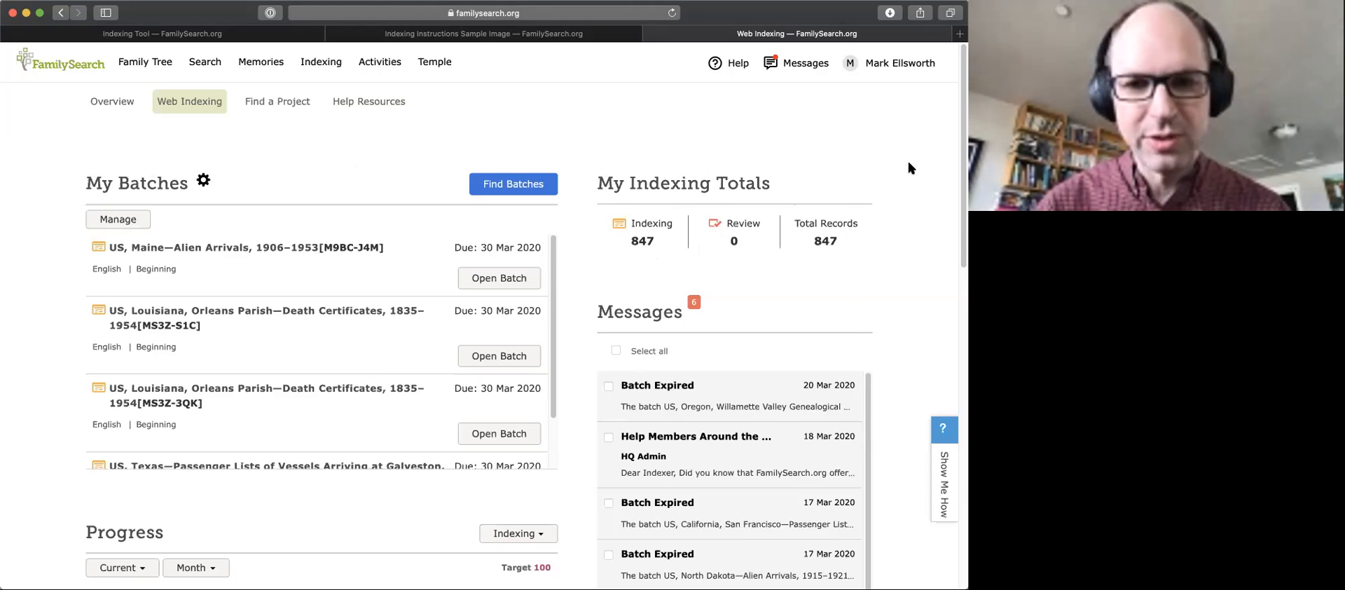
# - Look over the My Batches list, and view the projects offered in the batch finder before closing it
pyautogui.scroll(-2, 581, 269)
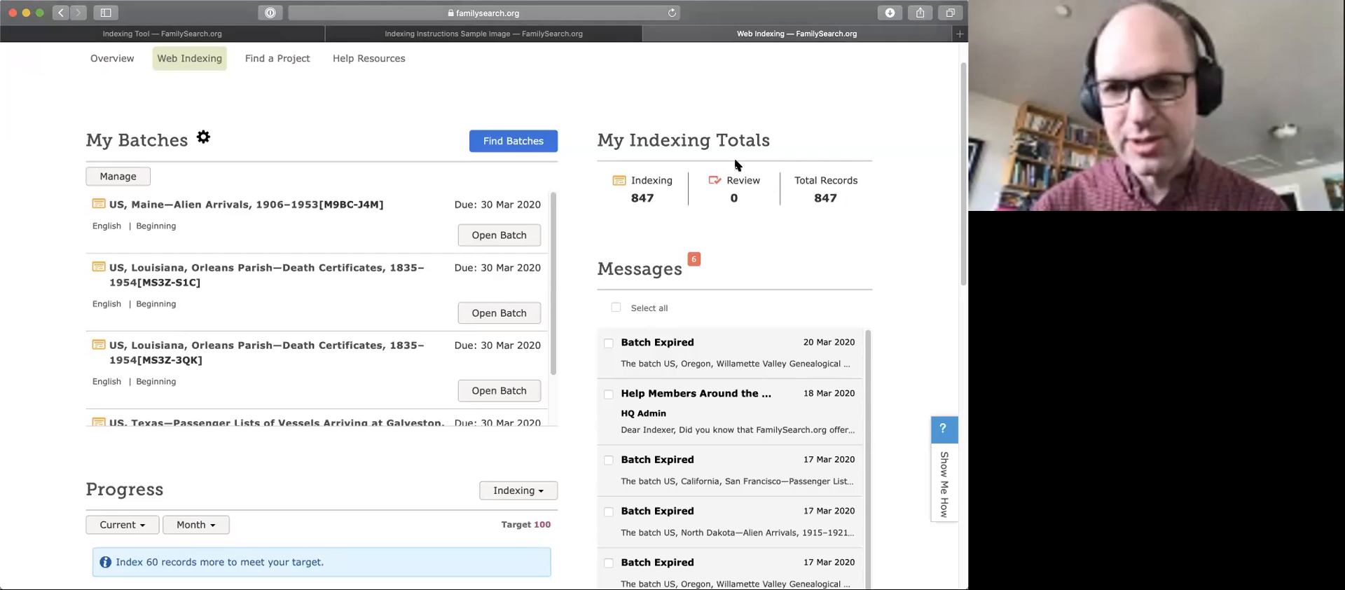
pyautogui.scroll(-1, 576, 223)
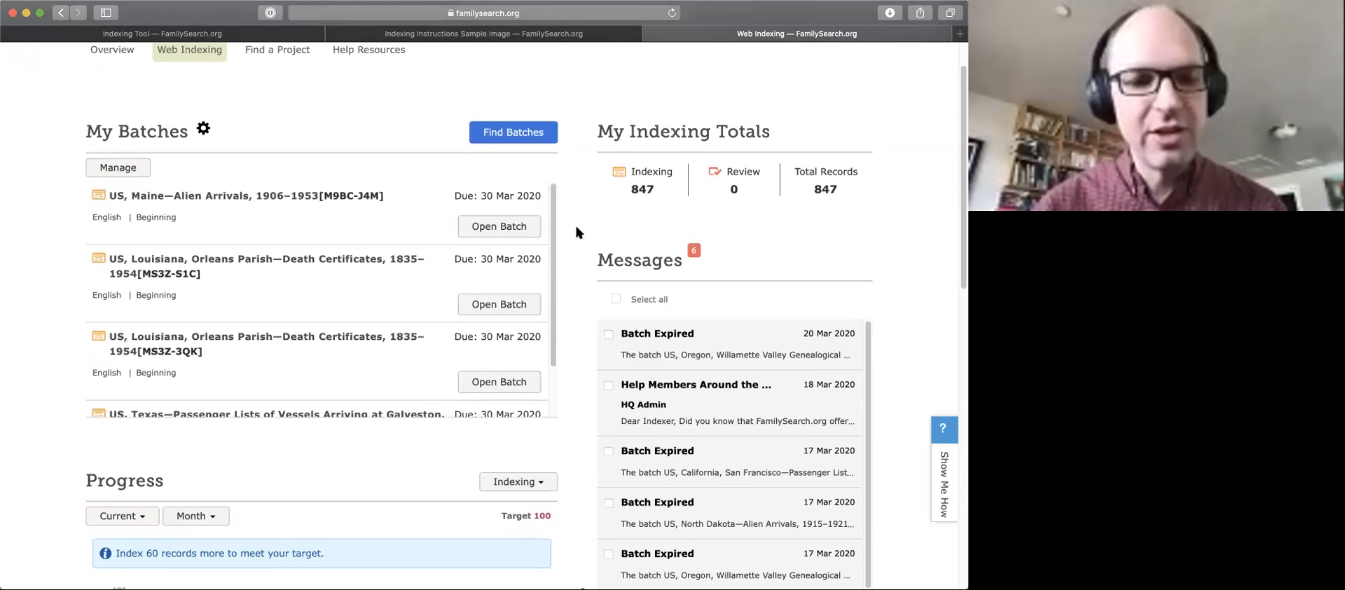
pyautogui.scroll(1, 577, 232)
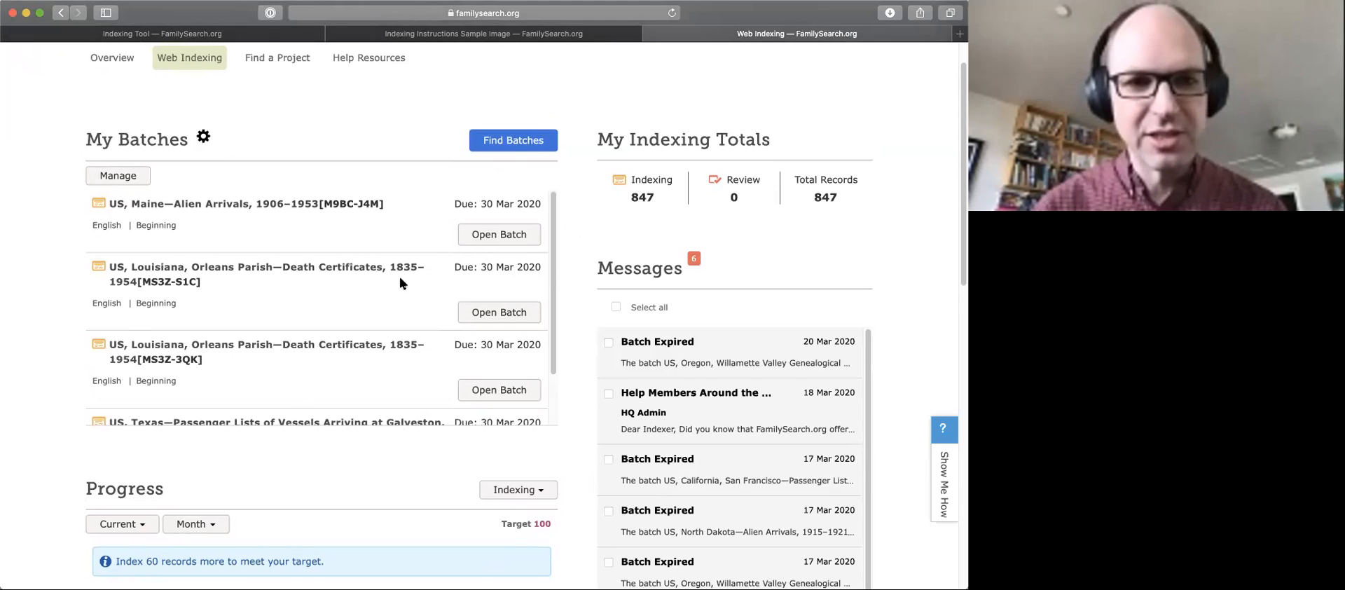
pyautogui.scroll(-3, 284, 245)
pyautogui.scroll(3, 292, 269)
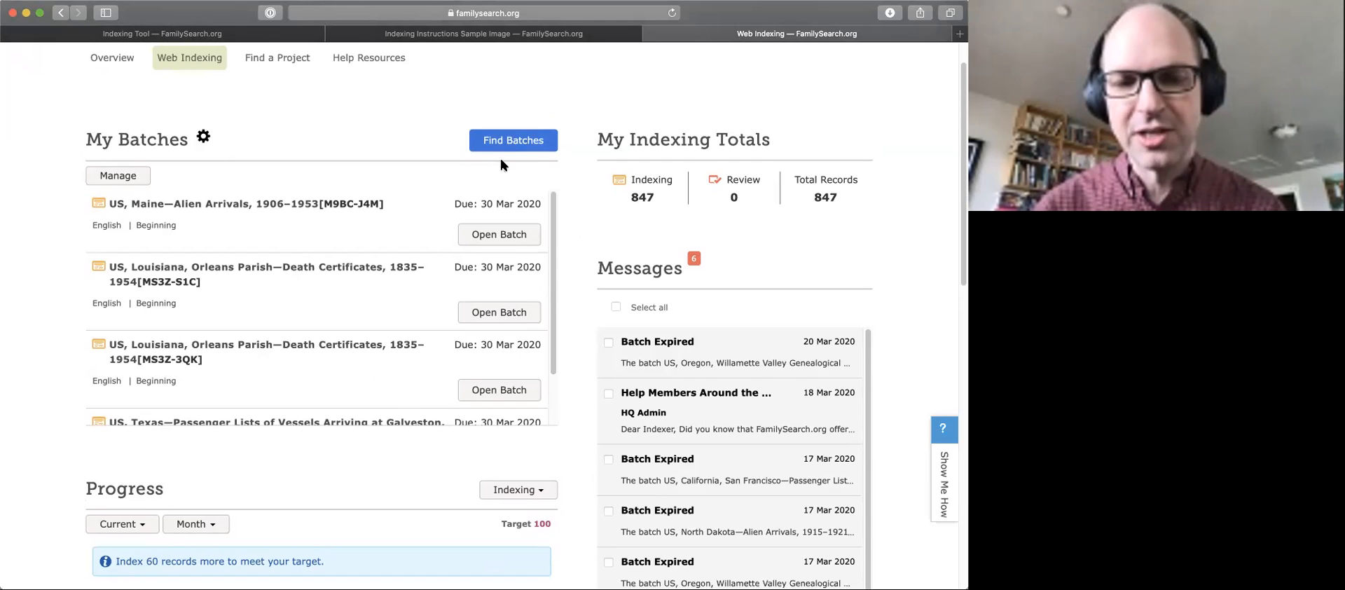
pyautogui.click(526, 140)
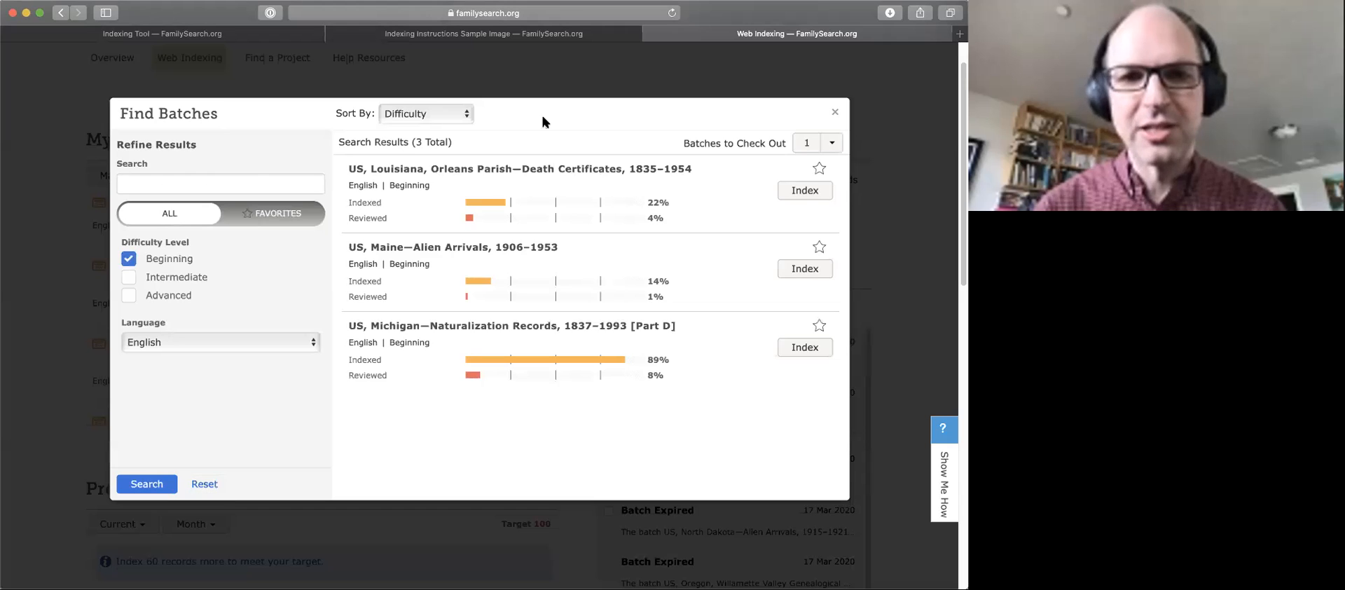
pyautogui.click(833, 115)
# - Check the available time period options for the indexing progress chart
pyautogui.scroll(-3, 579, 269)
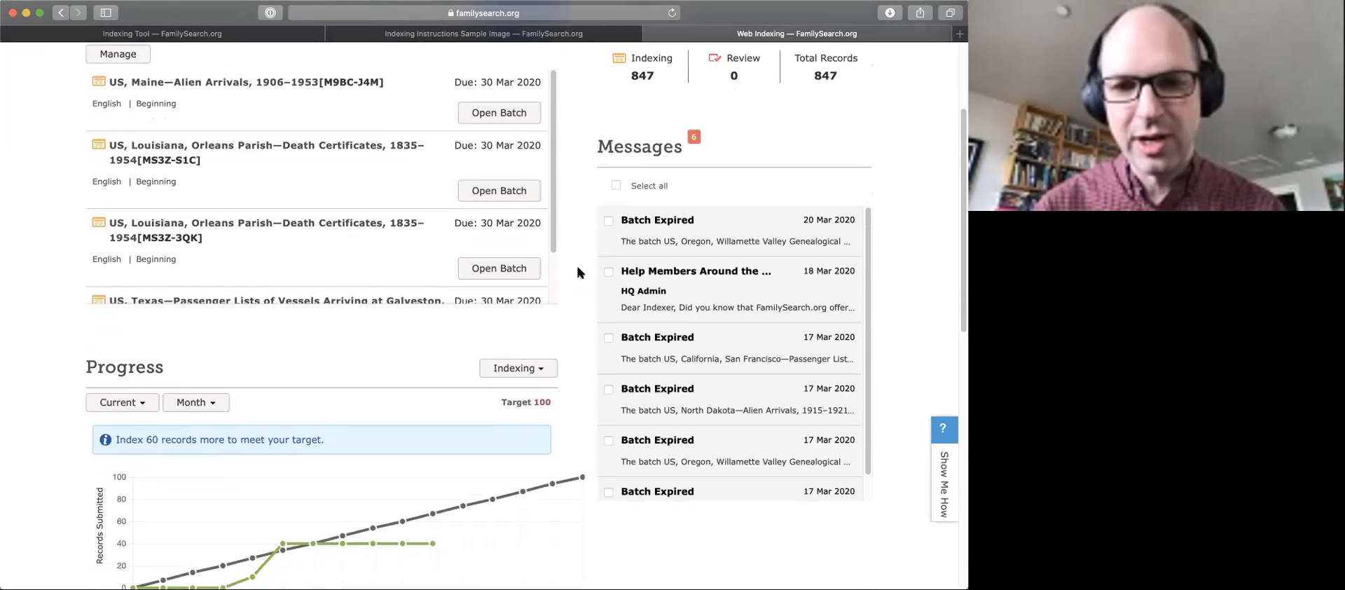
pyautogui.scroll(-4, 579, 272)
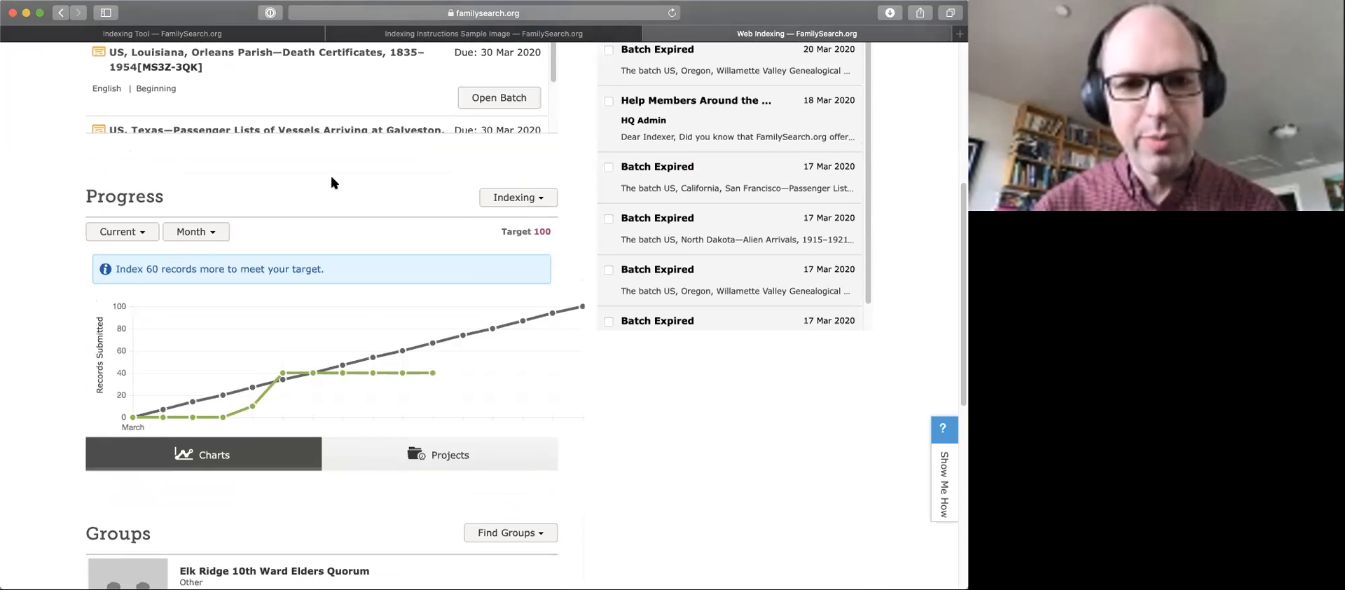
pyautogui.click(145, 235)
pyautogui.click(144, 234)
pyautogui.click(189, 232)
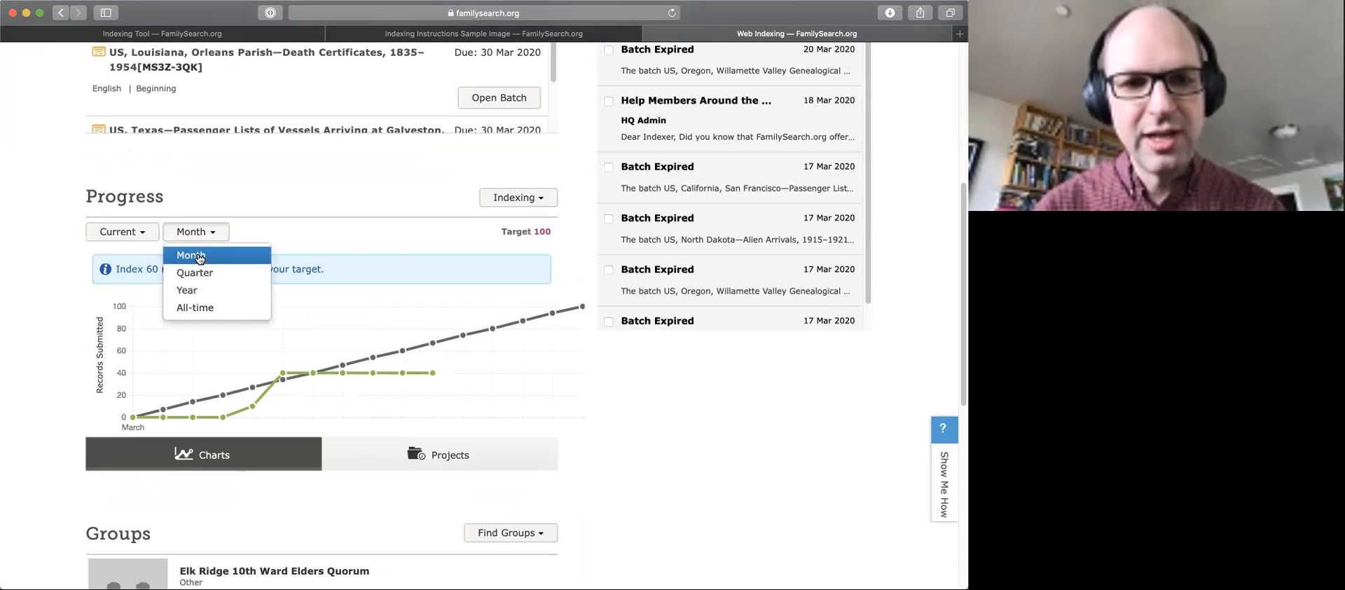
pyautogui.click(265, 209)
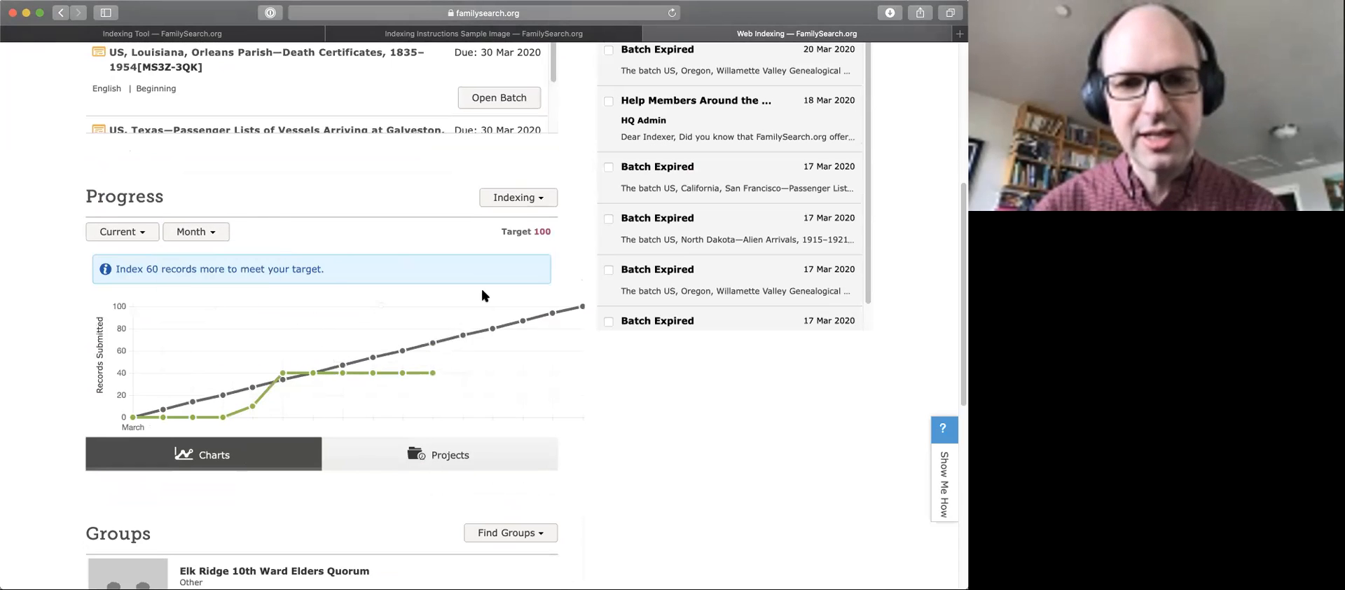
# - Open the monthly indexing target for editing, leave it unedited, and inspect the points on the progress chart
pyautogui.click(545, 235)
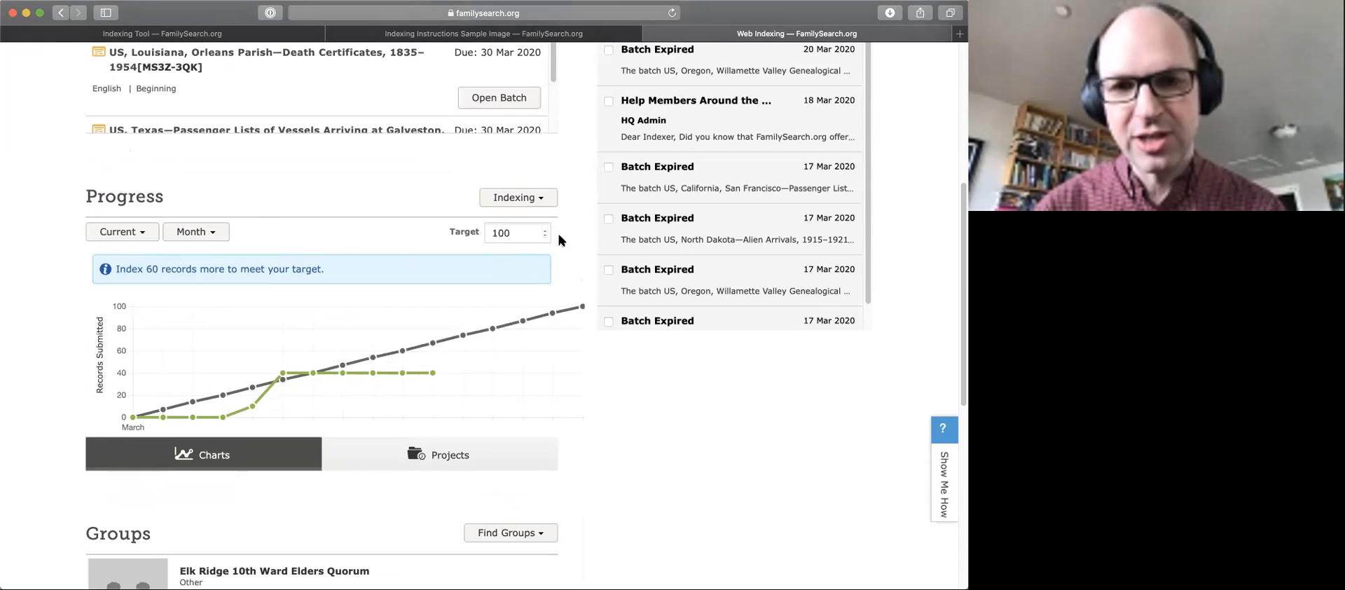
pyautogui.moveTo(293, 390)
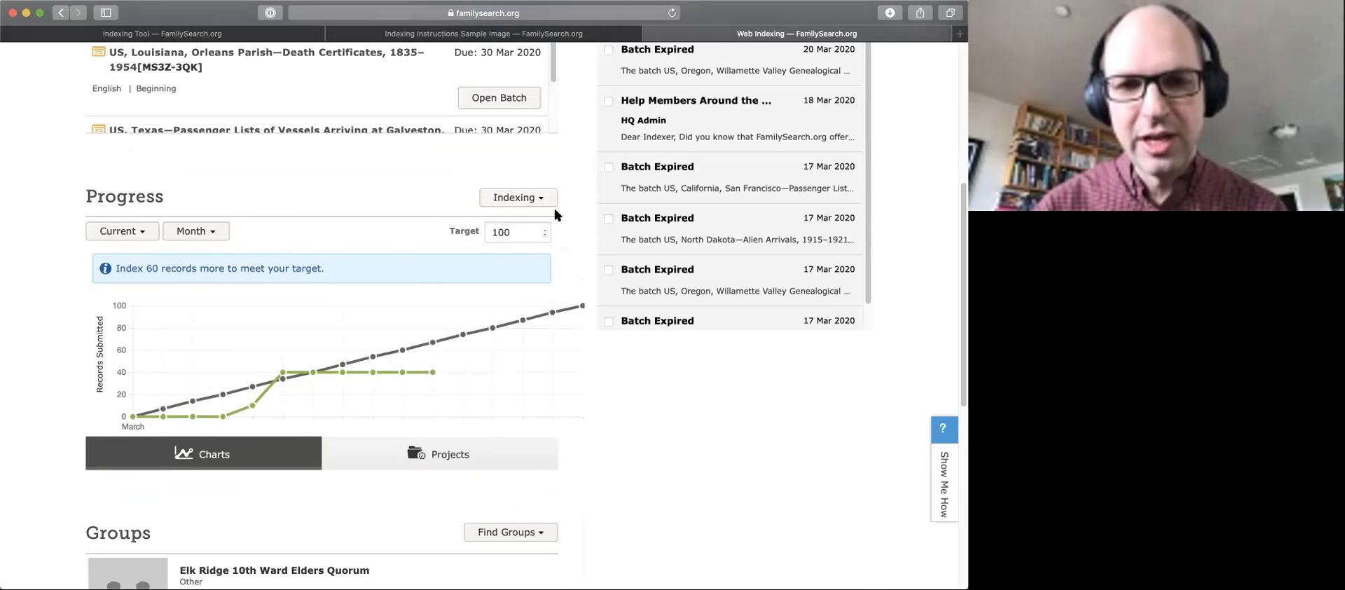
pyautogui.click(513, 236)
pyautogui.click(448, 278)
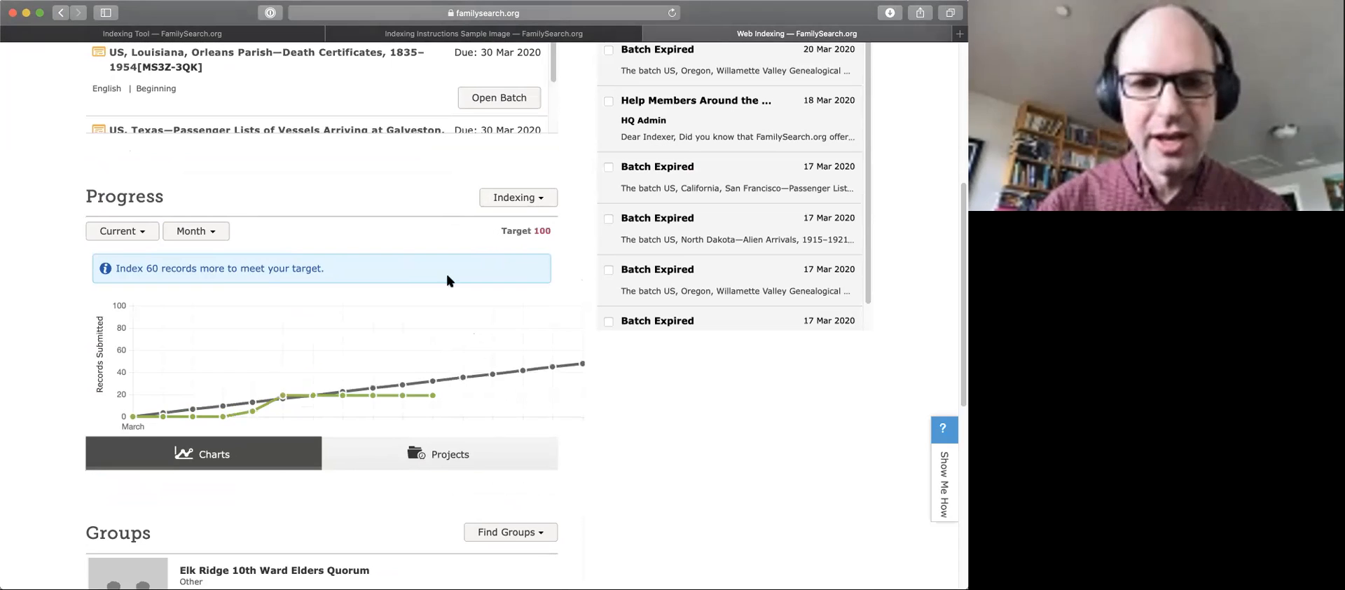
pyautogui.moveTo(247, 405)
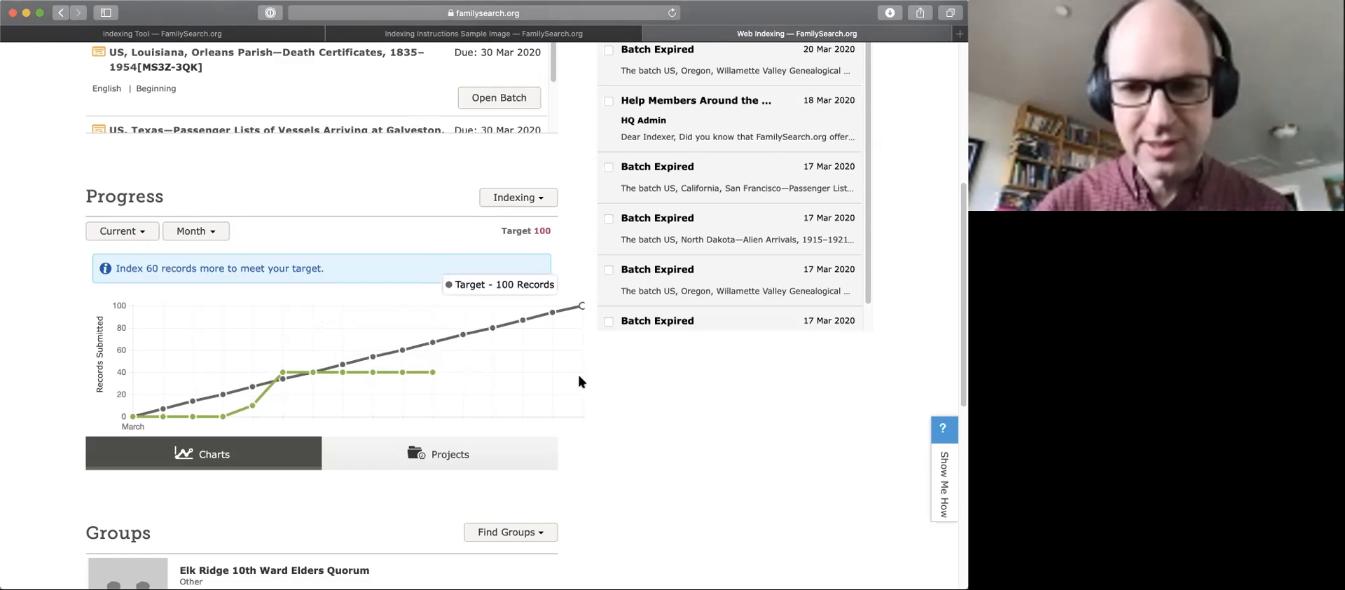
# - Examine the list of indexing groups and the options for finding or creating a group
pyautogui.scroll(-5, 582, 381)
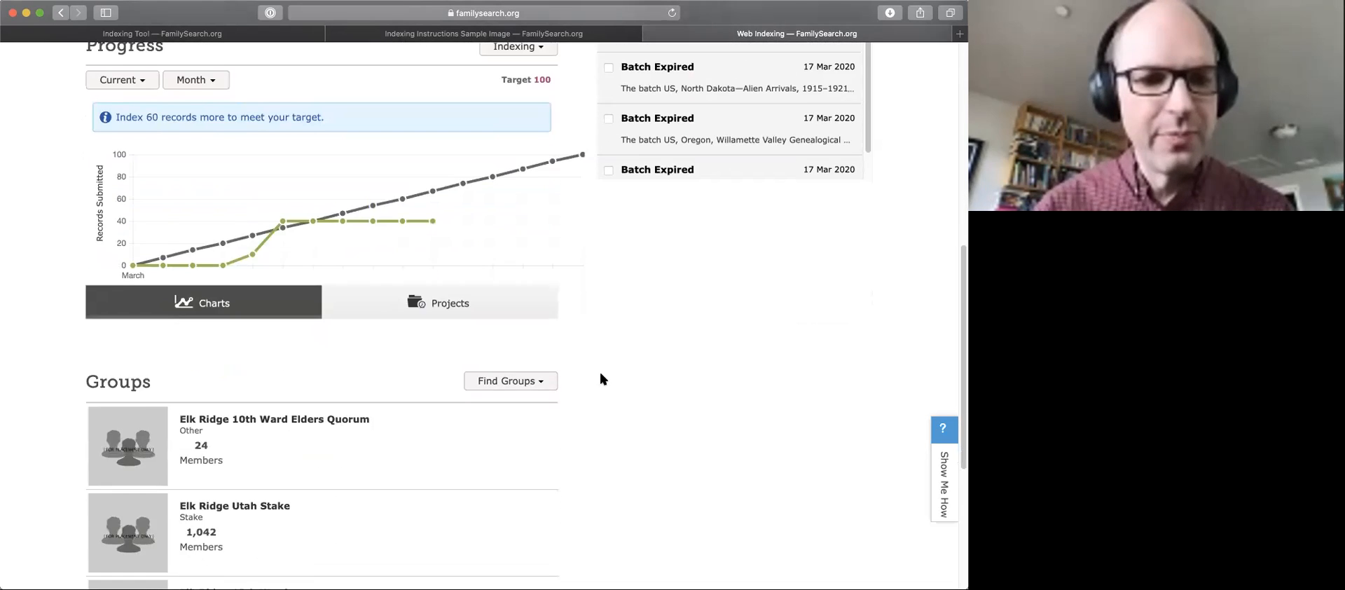
pyautogui.scroll(-5, 601, 379)
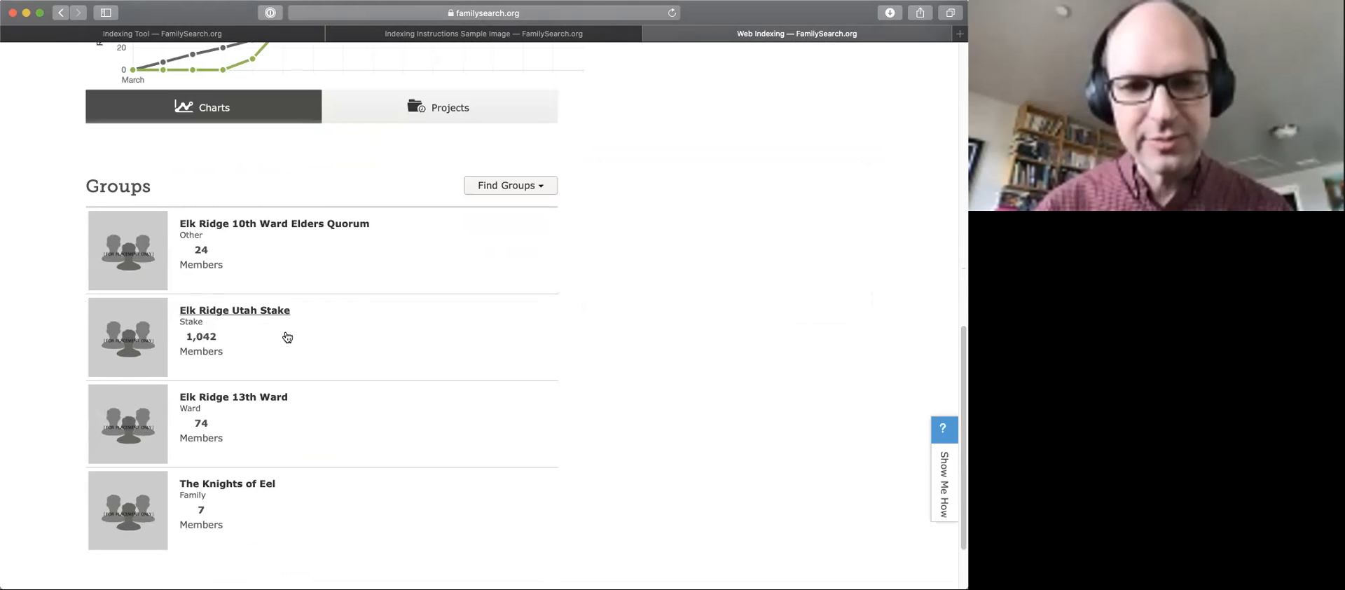
pyautogui.scroll(-1, 291, 351)
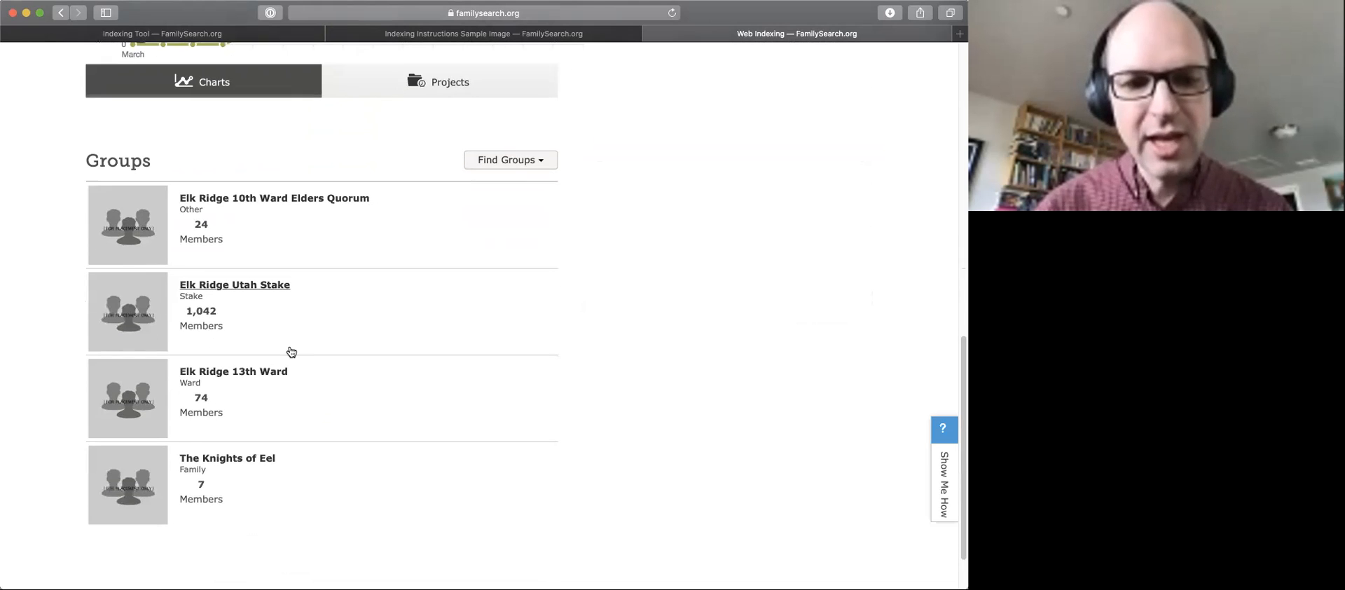
pyautogui.click(494, 155)
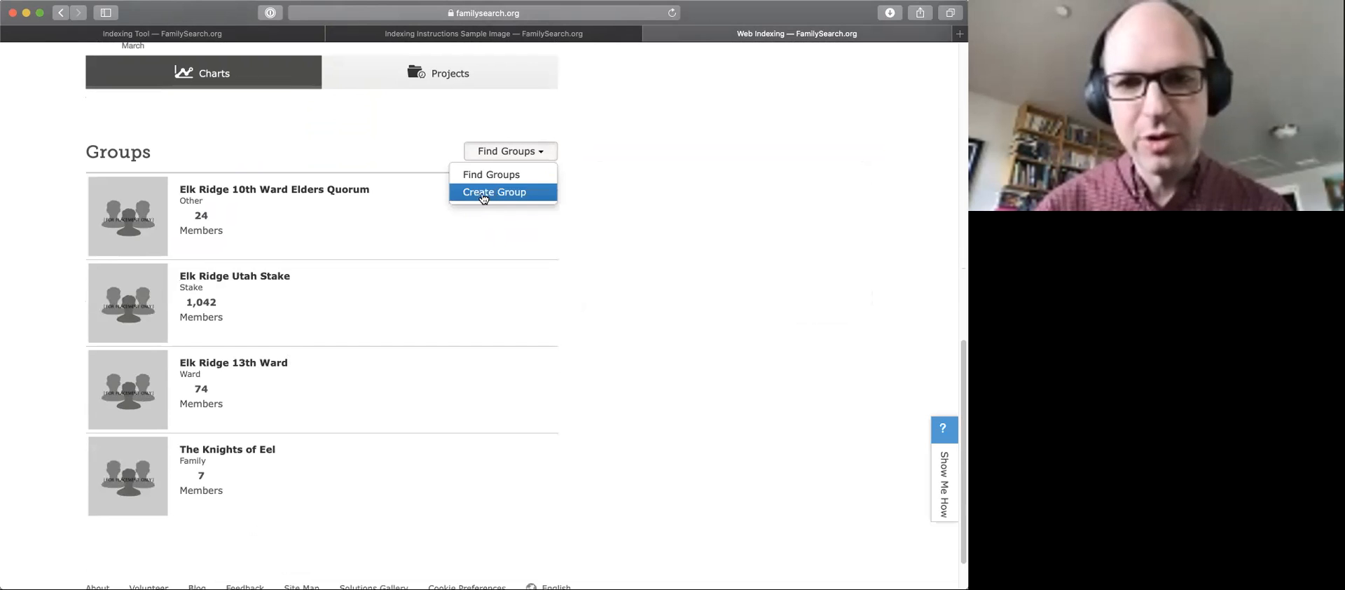
pyautogui.click(423, 151)
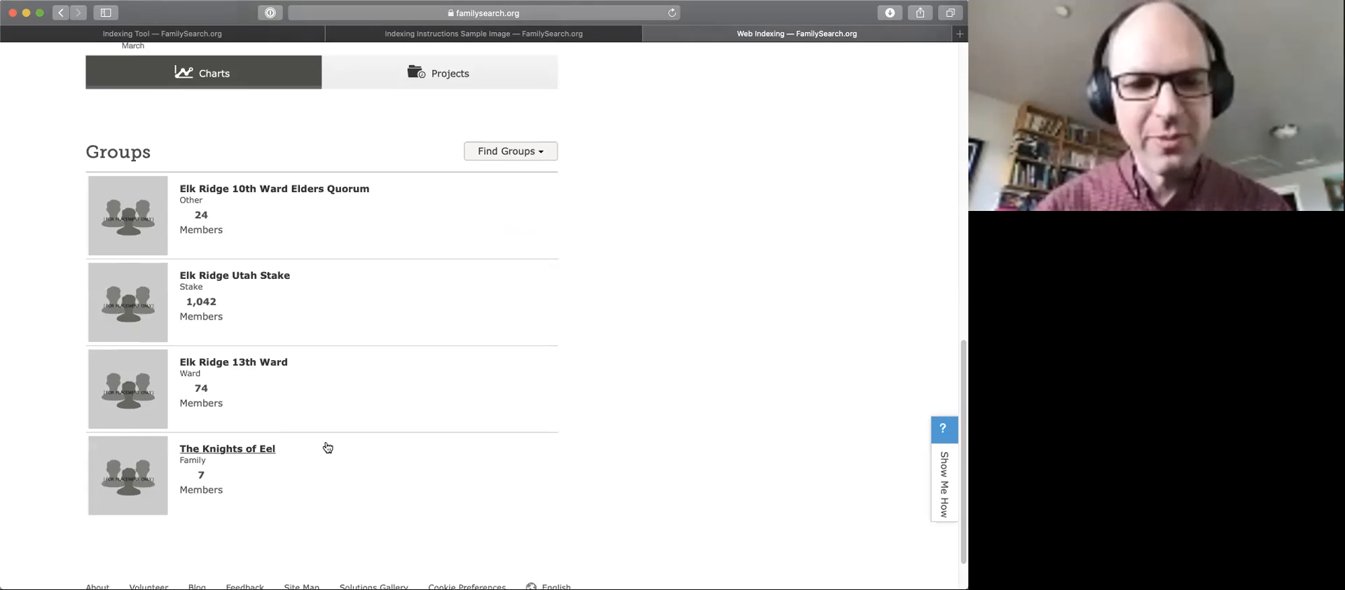
pyautogui.scroll(-2, 346, 445)
pyautogui.scroll(2, 347, 445)
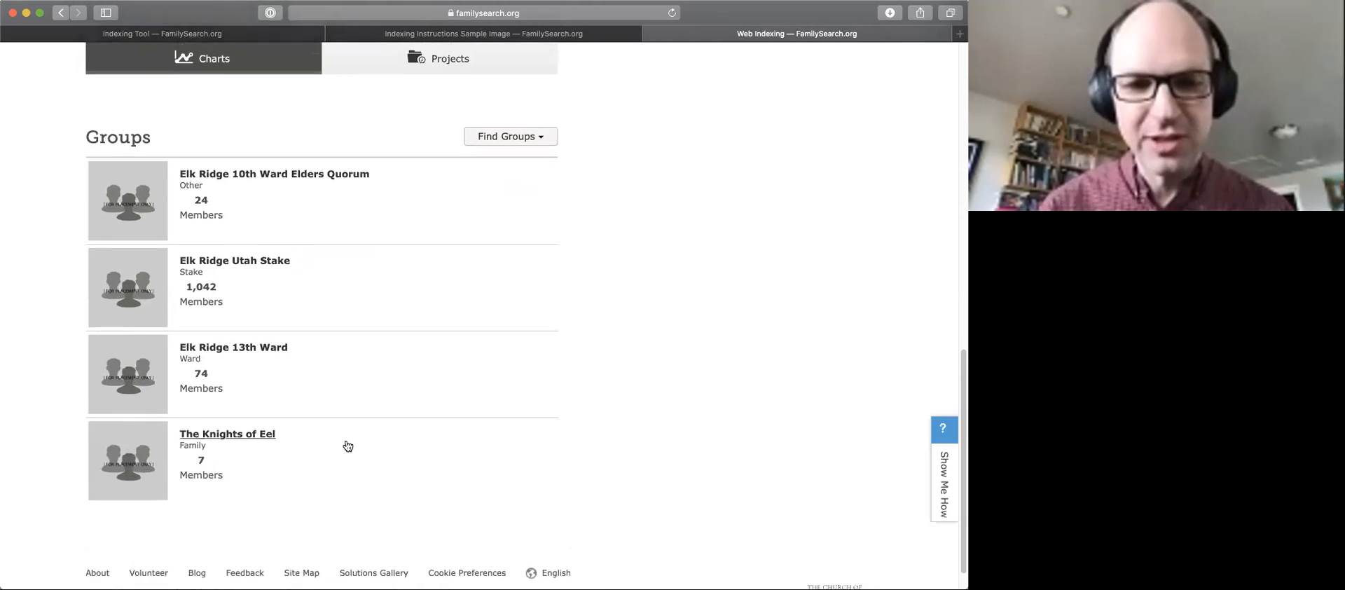
pyautogui.scroll(-1, 348, 445)
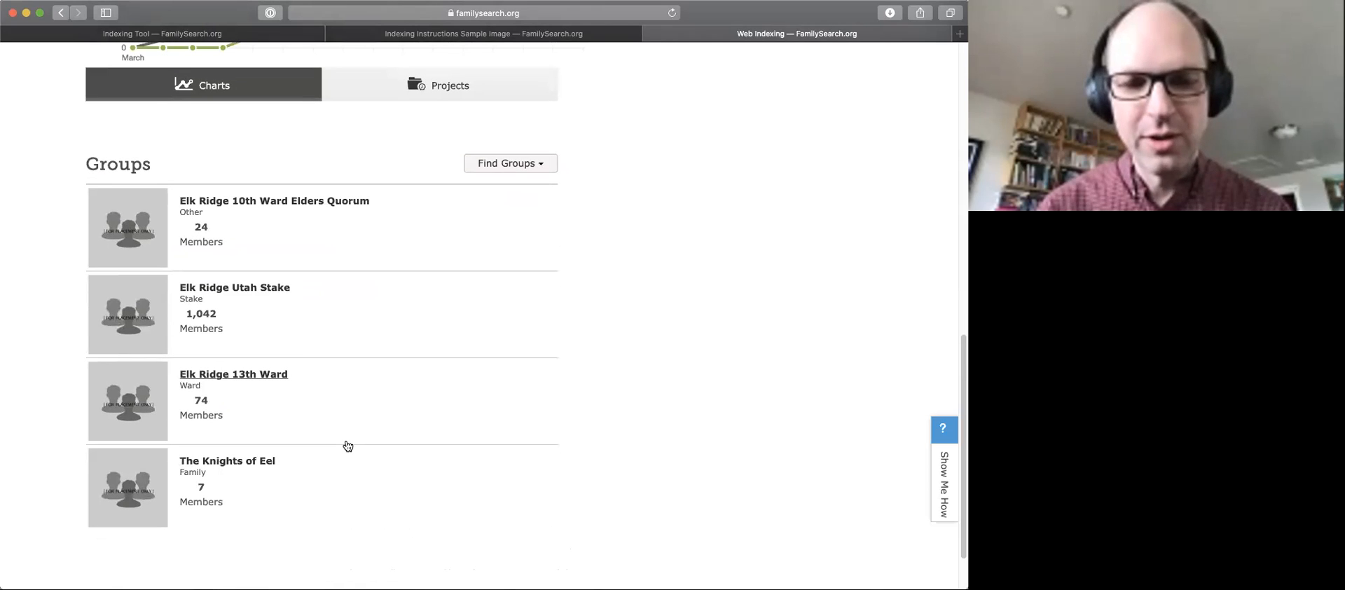
pyautogui.scroll(1, 347, 445)
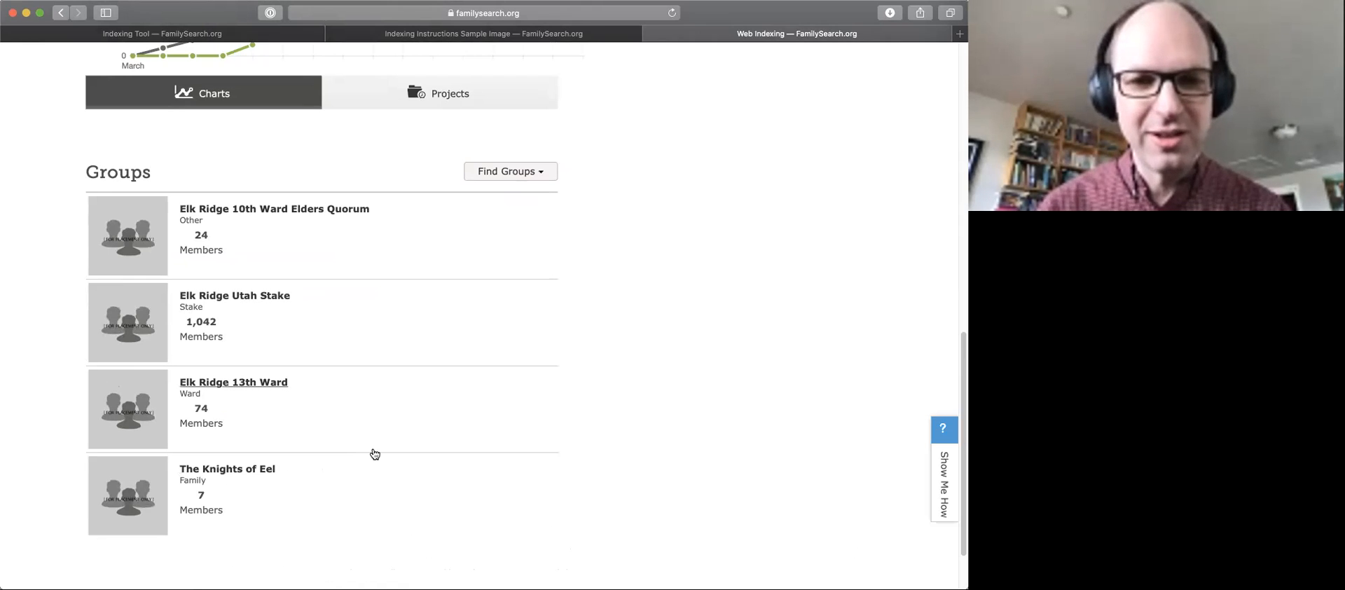
pyautogui.scroll(5, 421, 442)
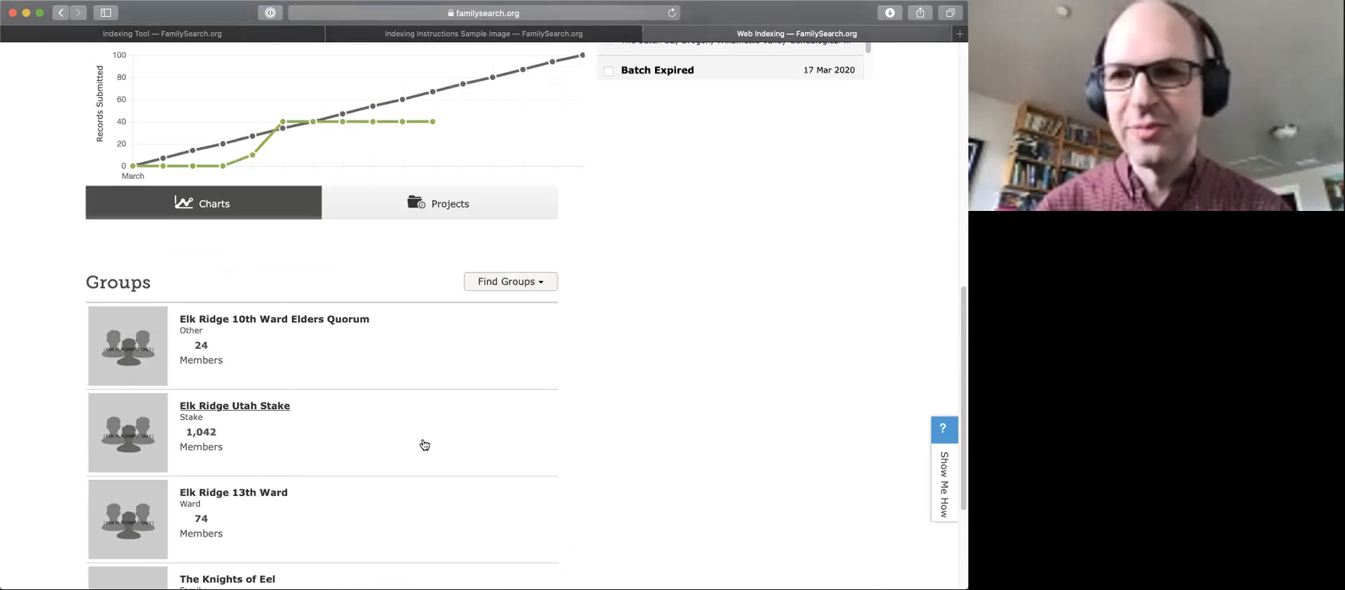
pyautogui.scroll(5, 425, 444)
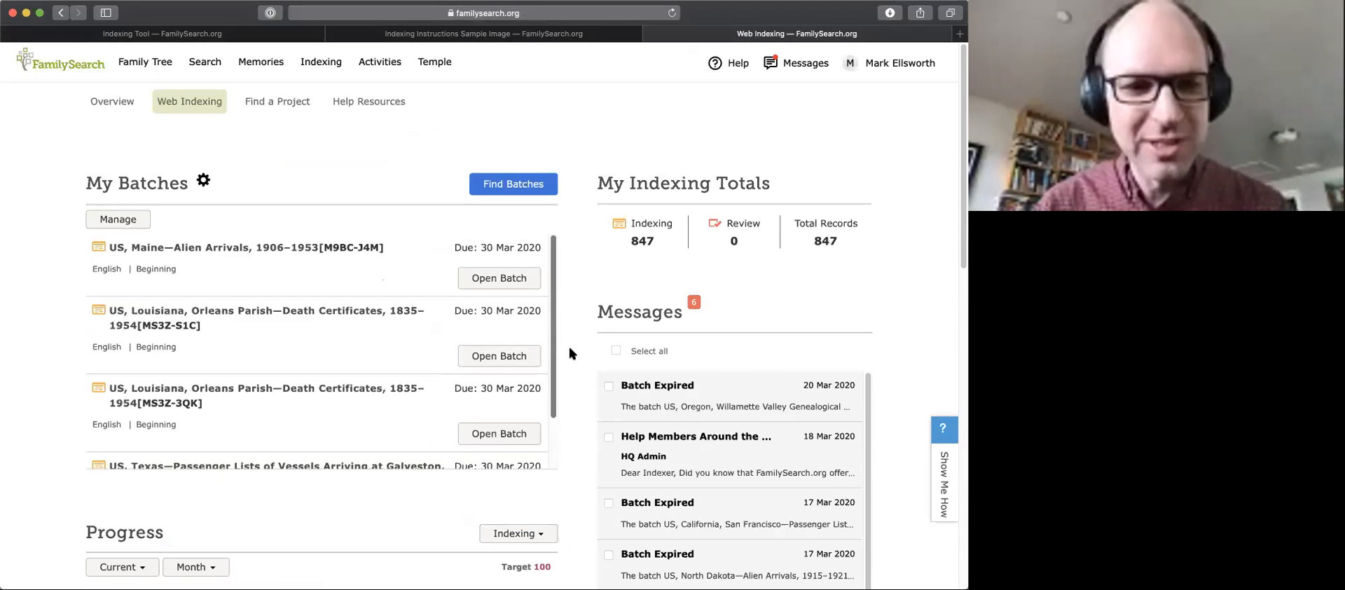
pyautogui.scroll(-2, 570, 346)
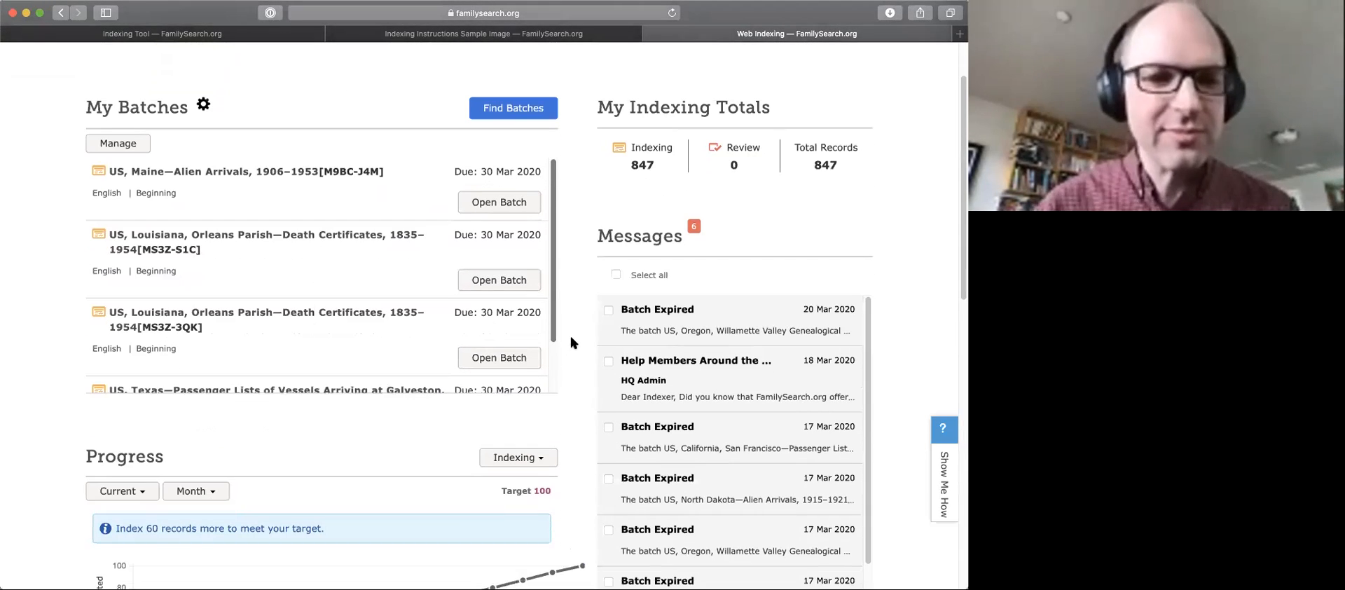
pyautogui.scroll(-3, 554, 312)
pyautogui.scroll(3, 548, 267)
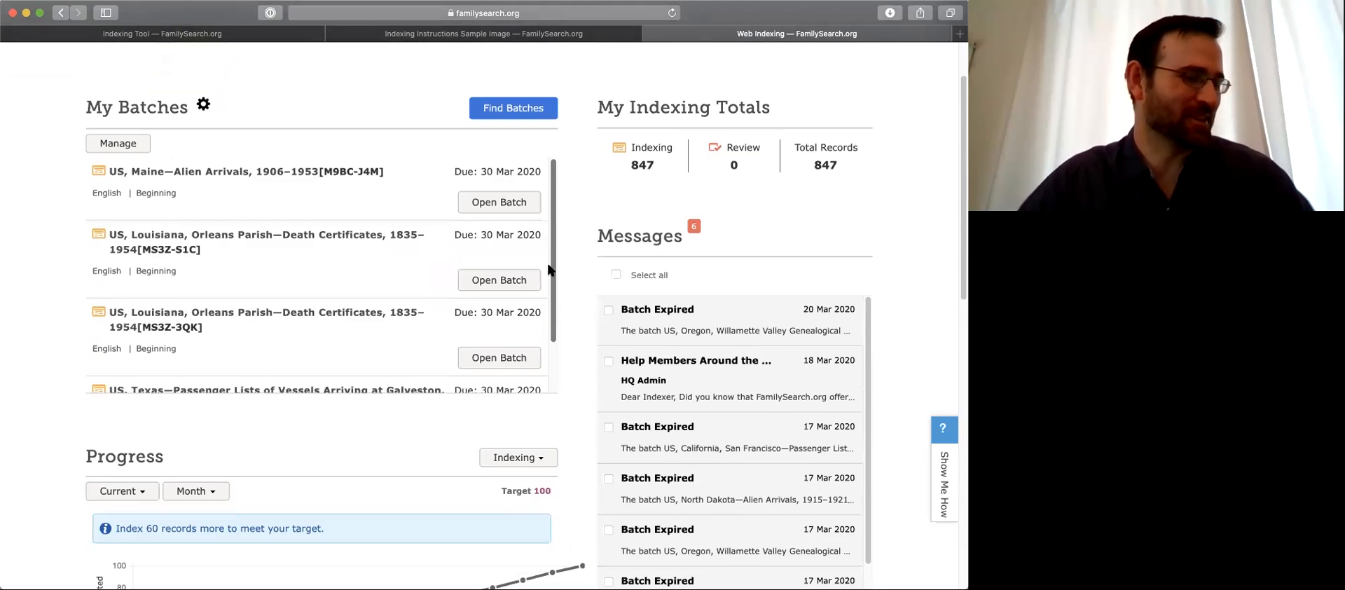
pyautogui.scroll(1, 568, 274)
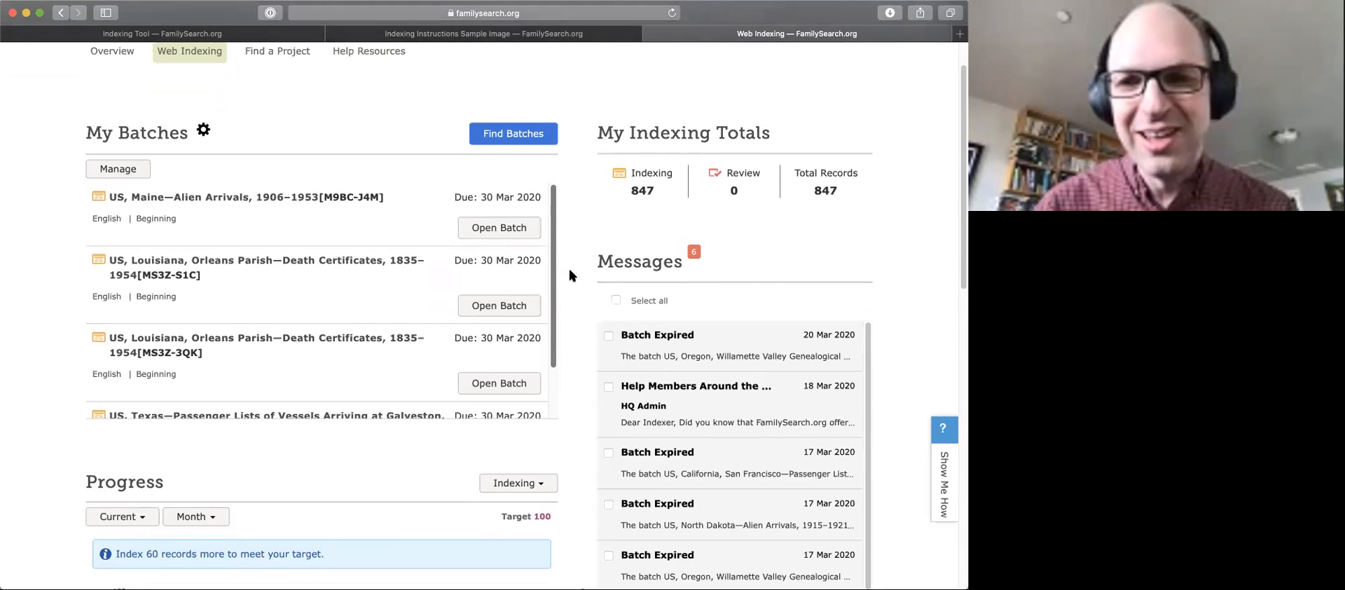
pyautogui.scroll(2, 569, 275)
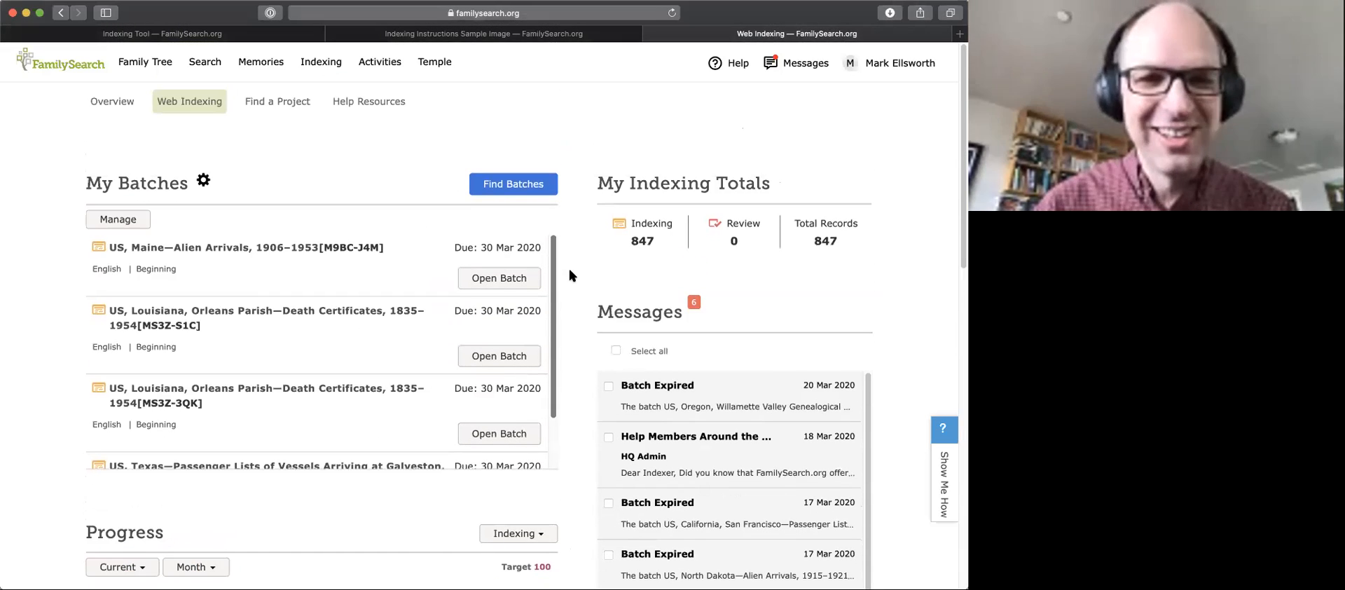
# - Open the batch finder, view the Advanced projects, and filter the results to Intermediate difficulty only
pyautogui.click(522, 191)
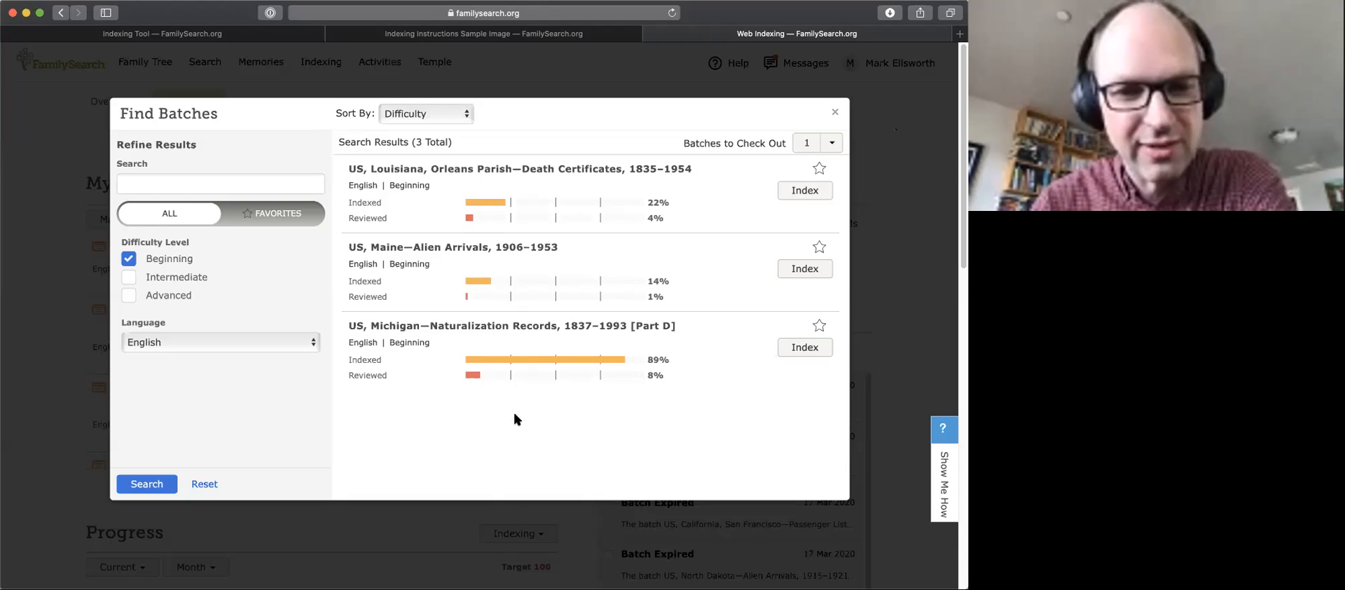
pyautogui.click(129, 278)
pyautogui.click(129, 259)
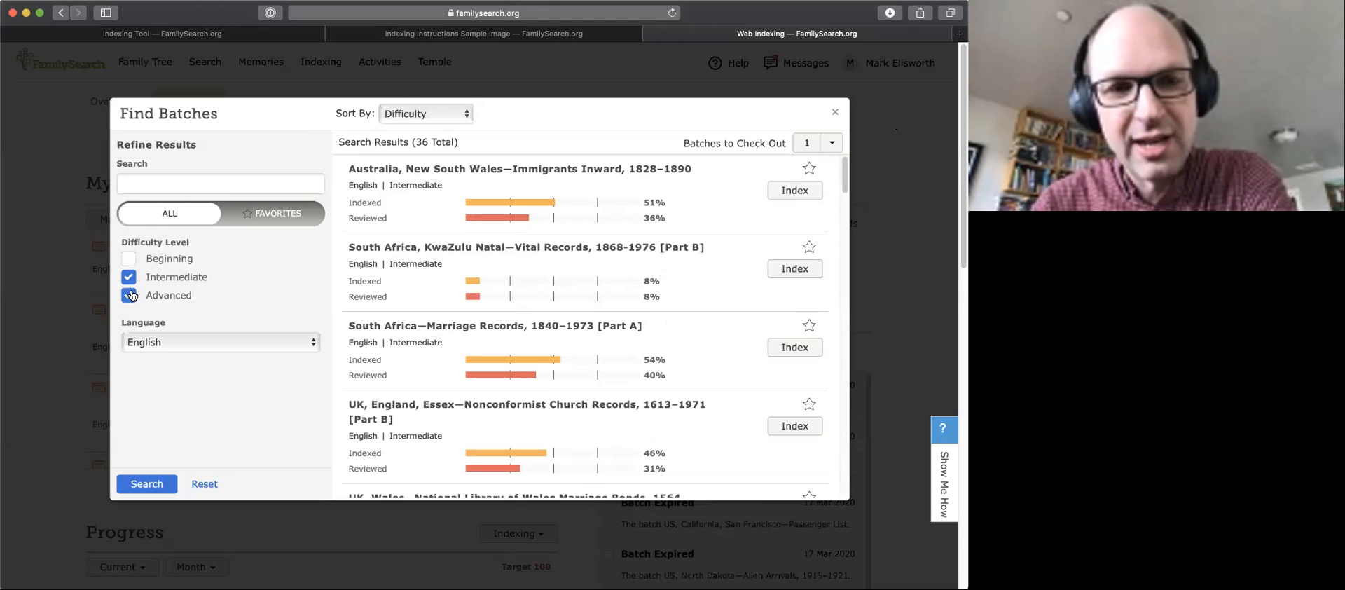
pyautogui.click(128, 281)
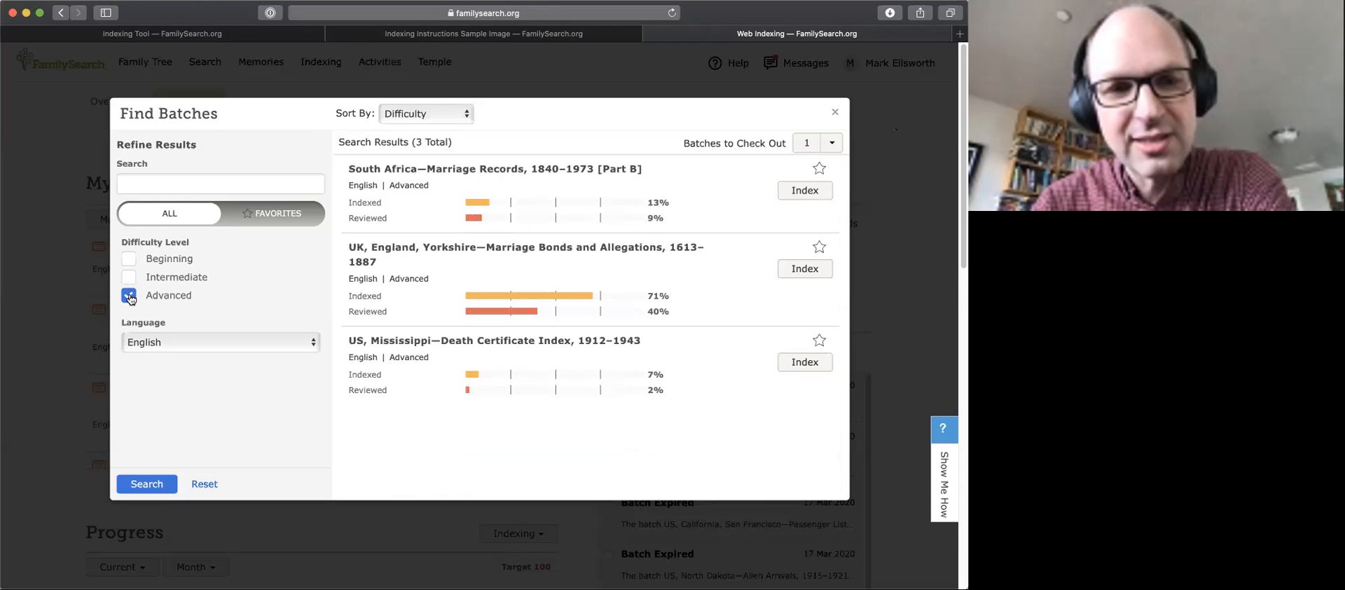
pyautogui.click(129, 296)
pyautogui.click(128, 277)
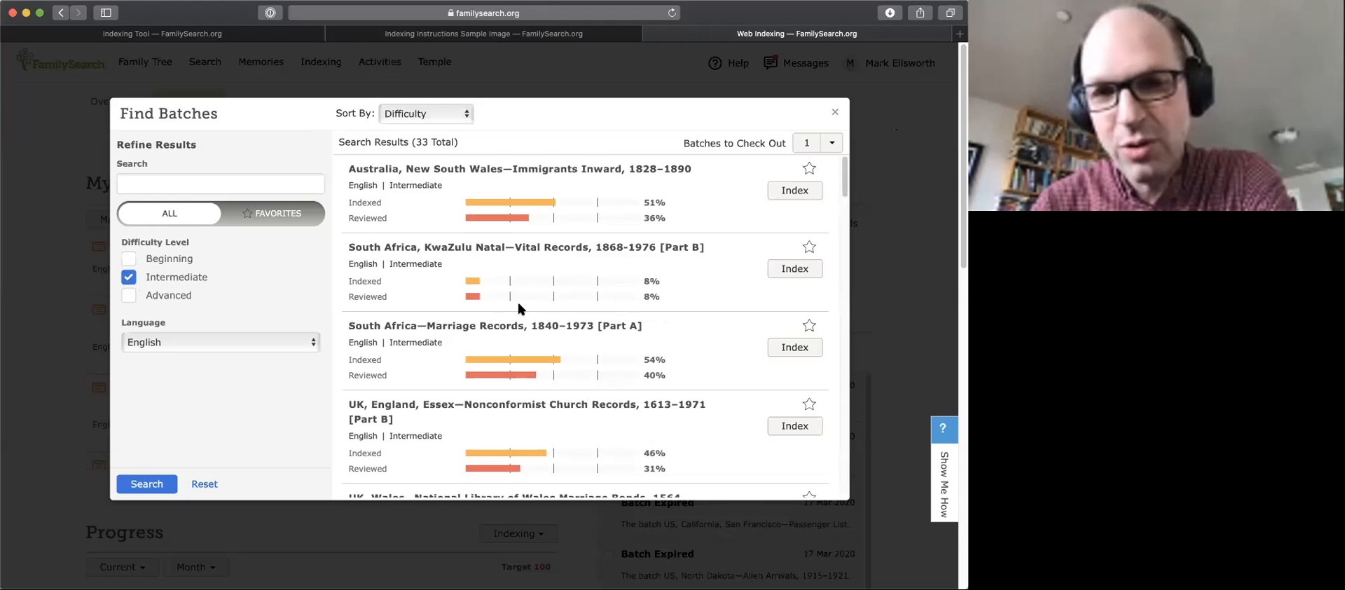
# - Look through the Intermediate projects in the batch finder and filter the results to Beginning difficulty only
pyautogui.scroll(-6, 525, 305)
pyautogui.scroll(-15, 532, 300)
pyautogui.scroll(-8, 532, 296)
pyautogui.scroll(2, 531, 302)
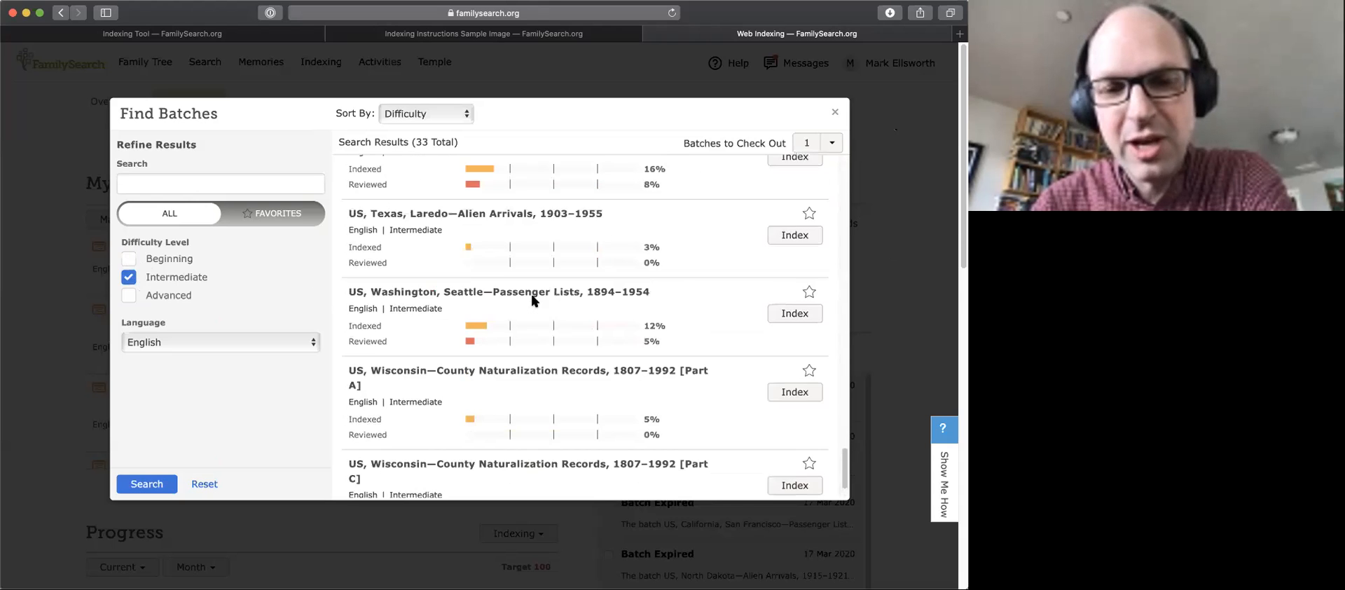
pyautogui.scroll(10, 532, 298)
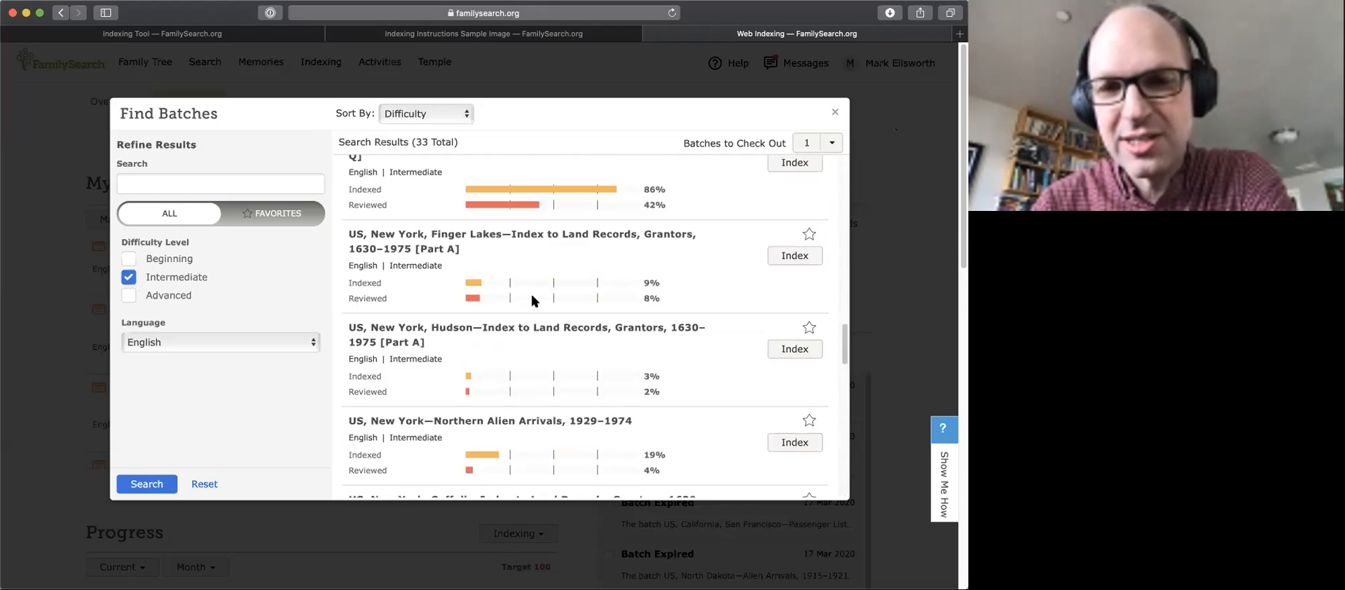
pyautogui.scroll(10, 533, 300)
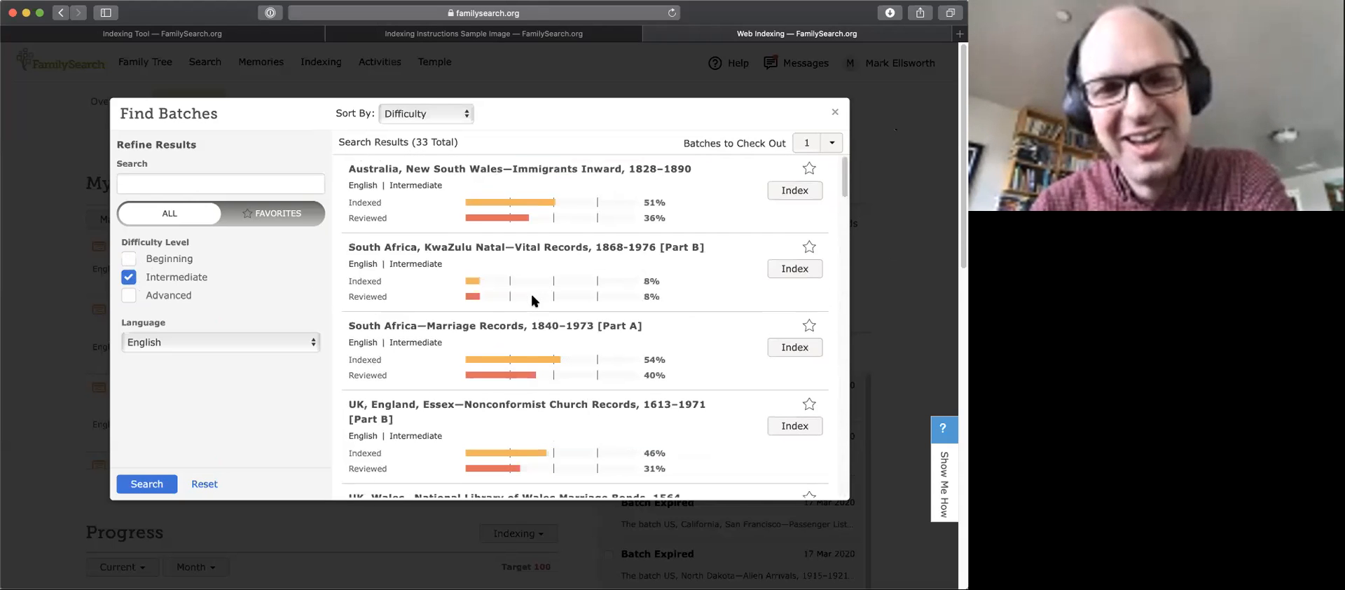
pyautogui.click(128, 259)
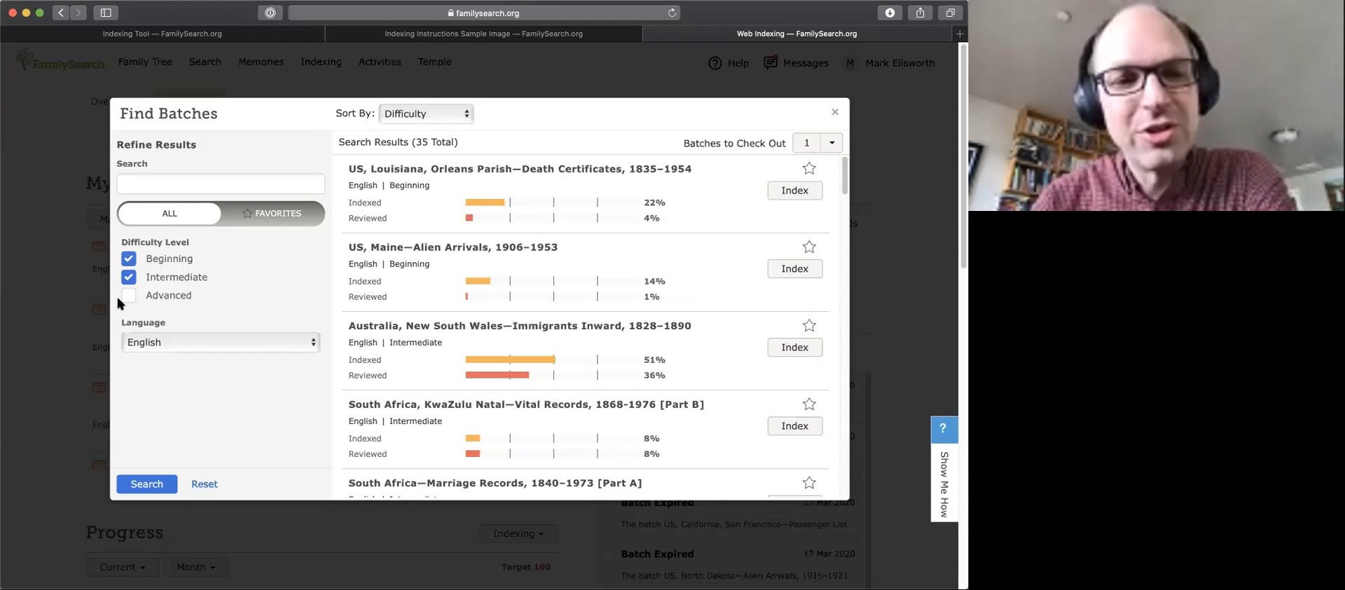
pyautogui.click(130, 279)
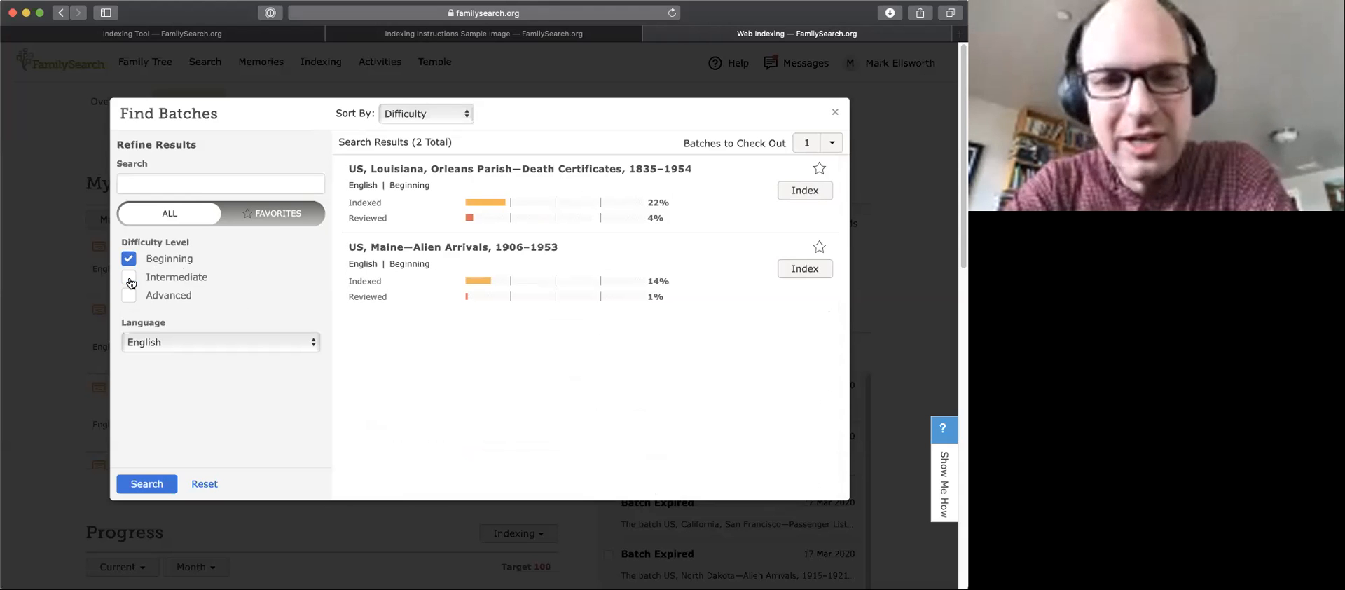
# - Check the available language options for the batch search, keeping English selected
pyautogui.click(190, 345)
pyautogui.scroll(-5, 175, 470)
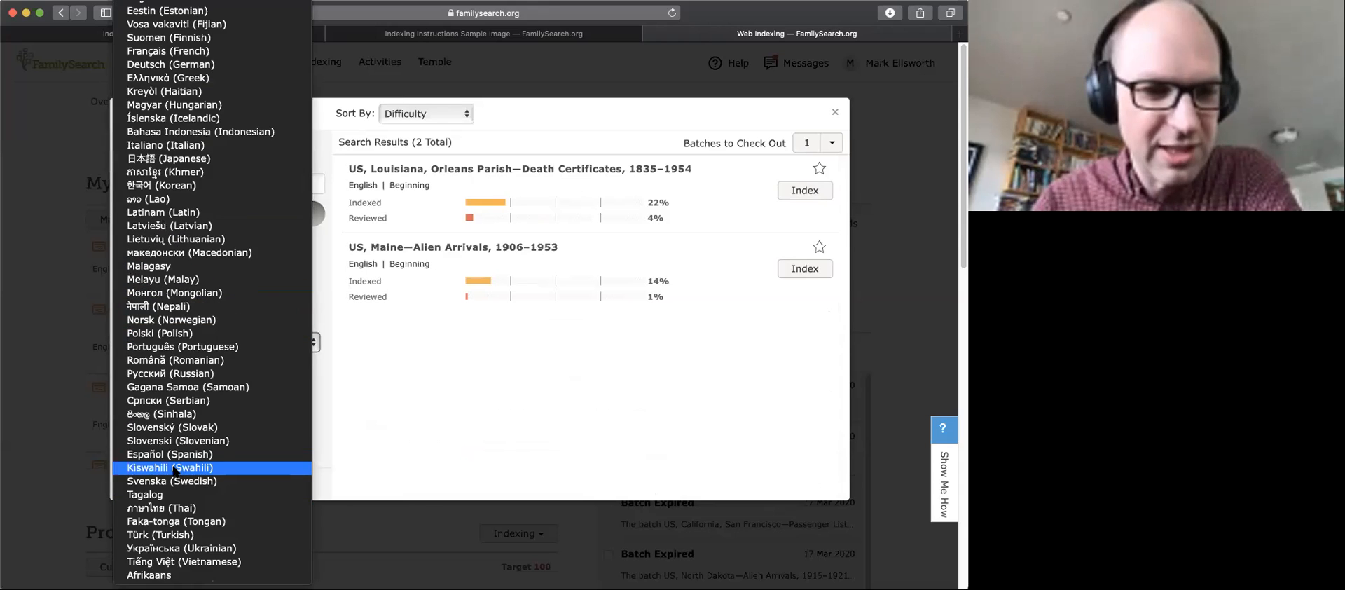
pyautogui.scroll(4, 175, 462)
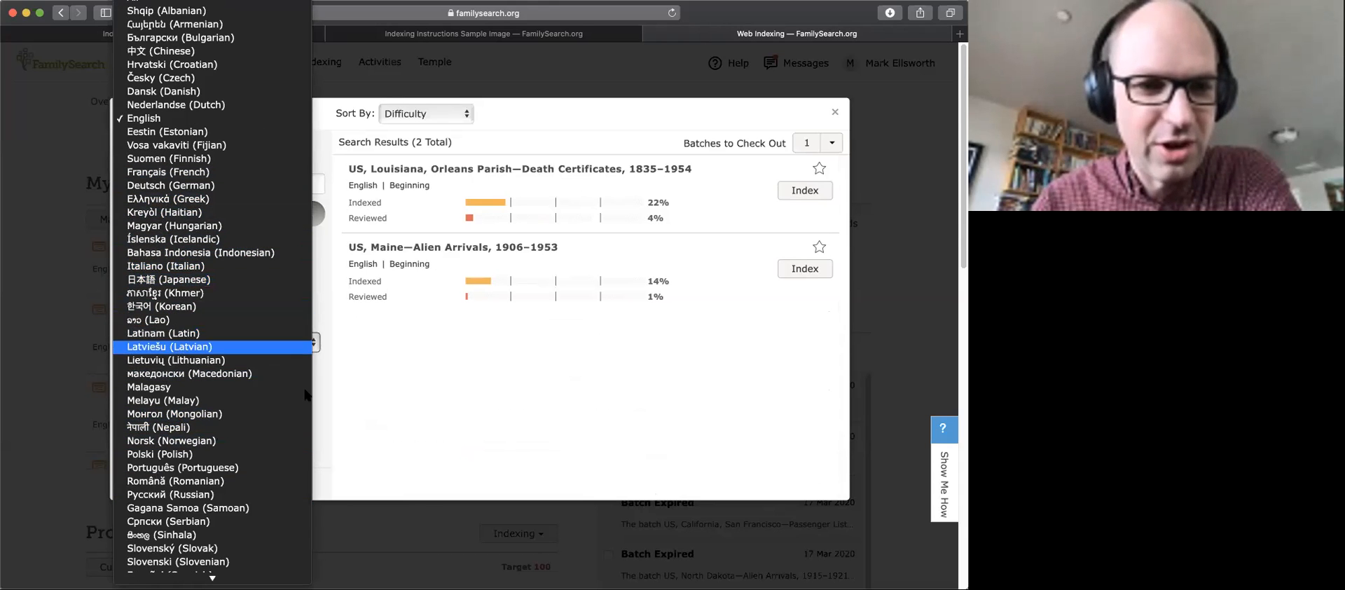
pyautogui.click(403, 387)
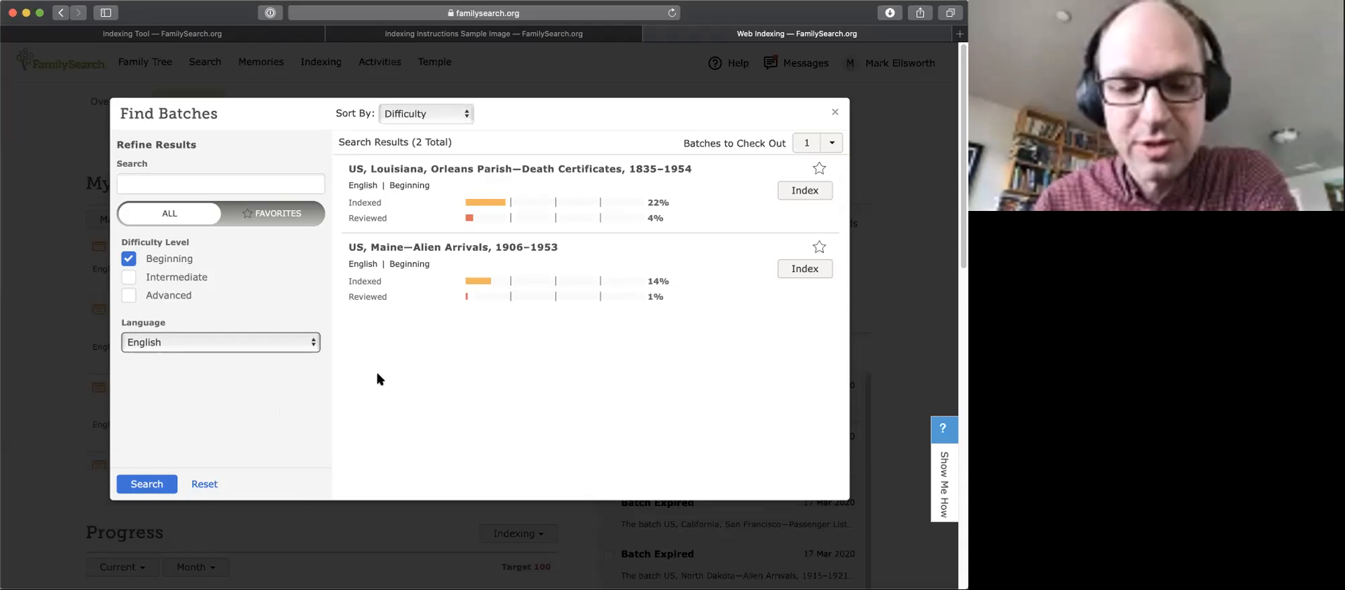
pyautogui.click(205, 343)
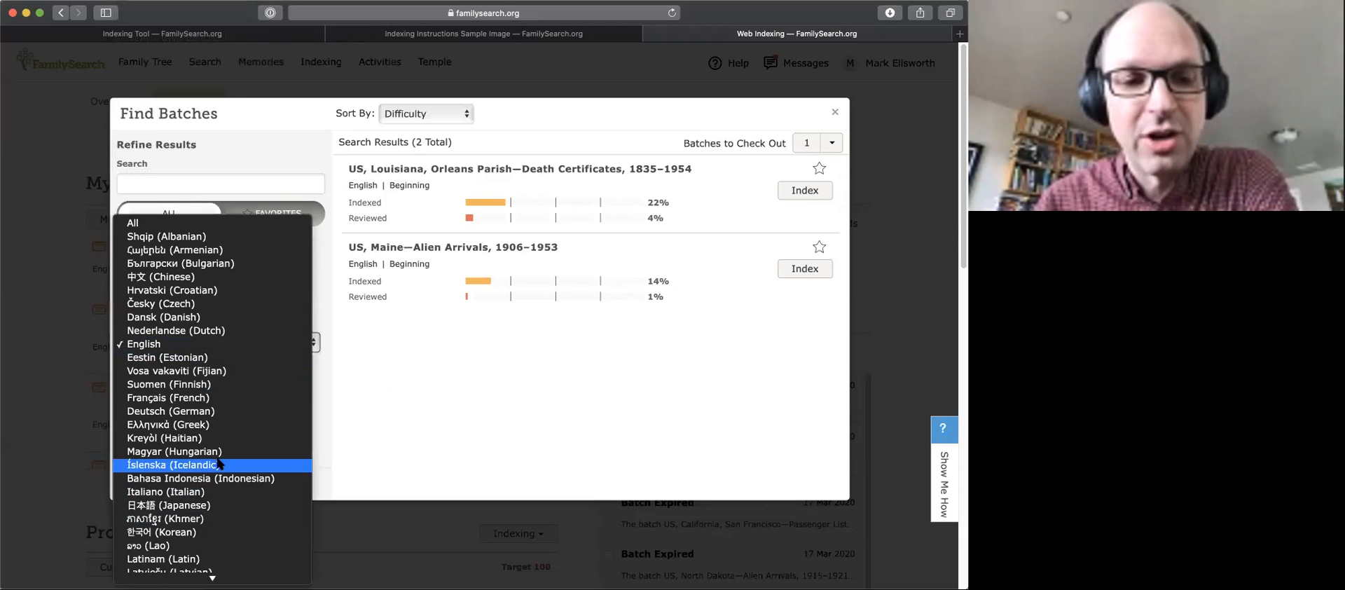
pyautogui.click(390, 379)
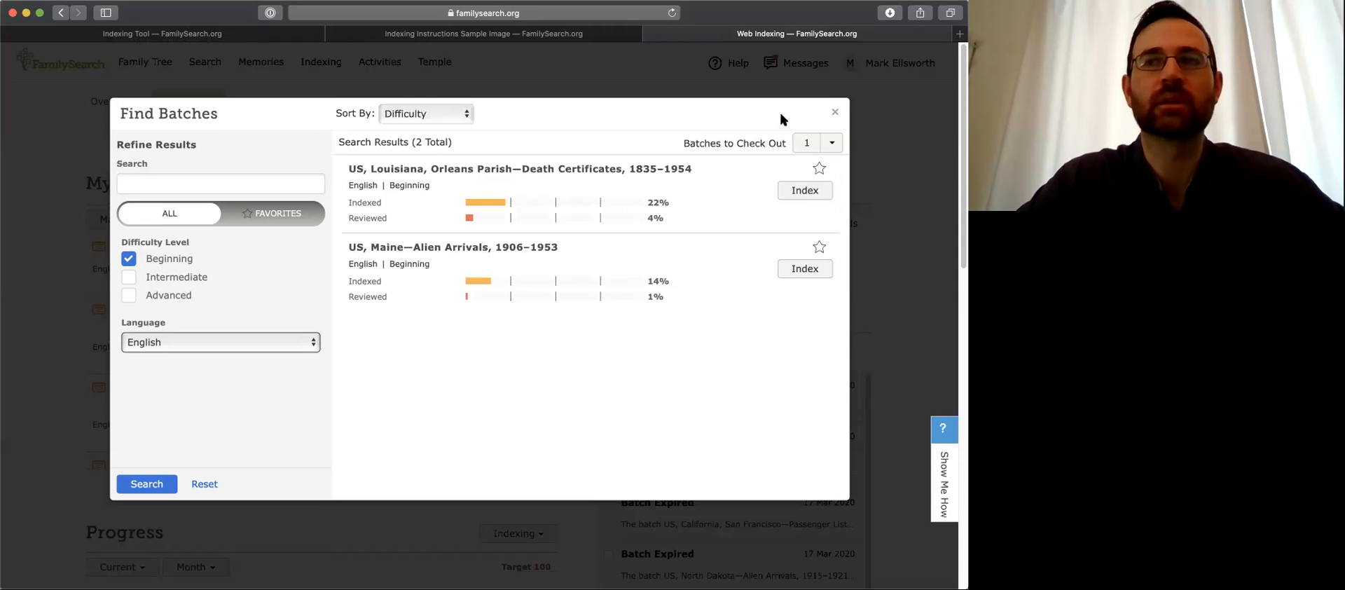
# - Filter the results to Advanced difficulty only and check out a UK, England, Yorkshire—Marriage Bonds and Allegations, 1613–1887 batch for indexing
pyautogui.click(129, 279)
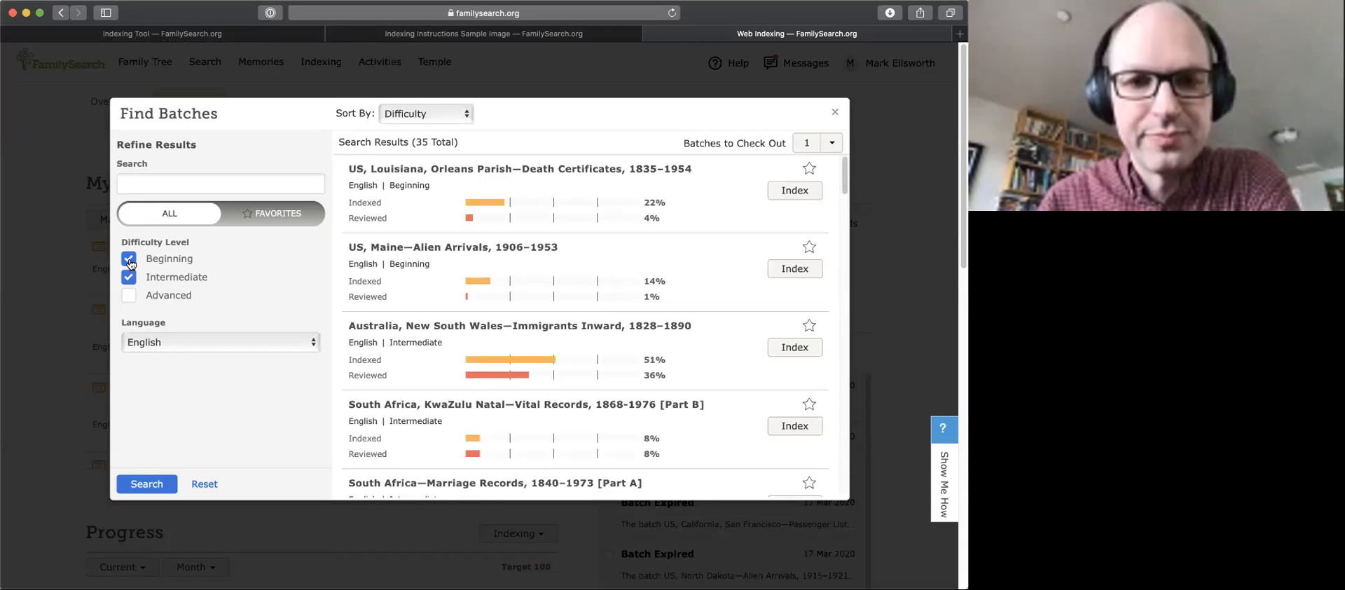
pyautogui.click(129, 260)
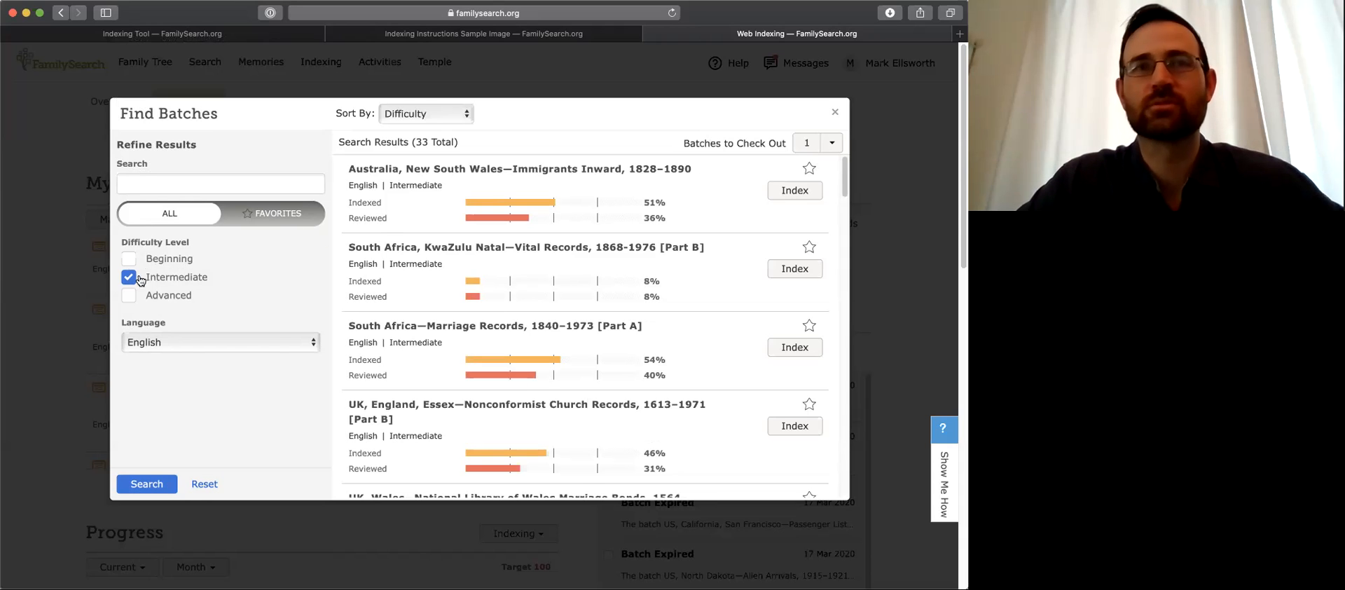
pyautogui.click(140, 281)
pyautogui.click(129, 295)
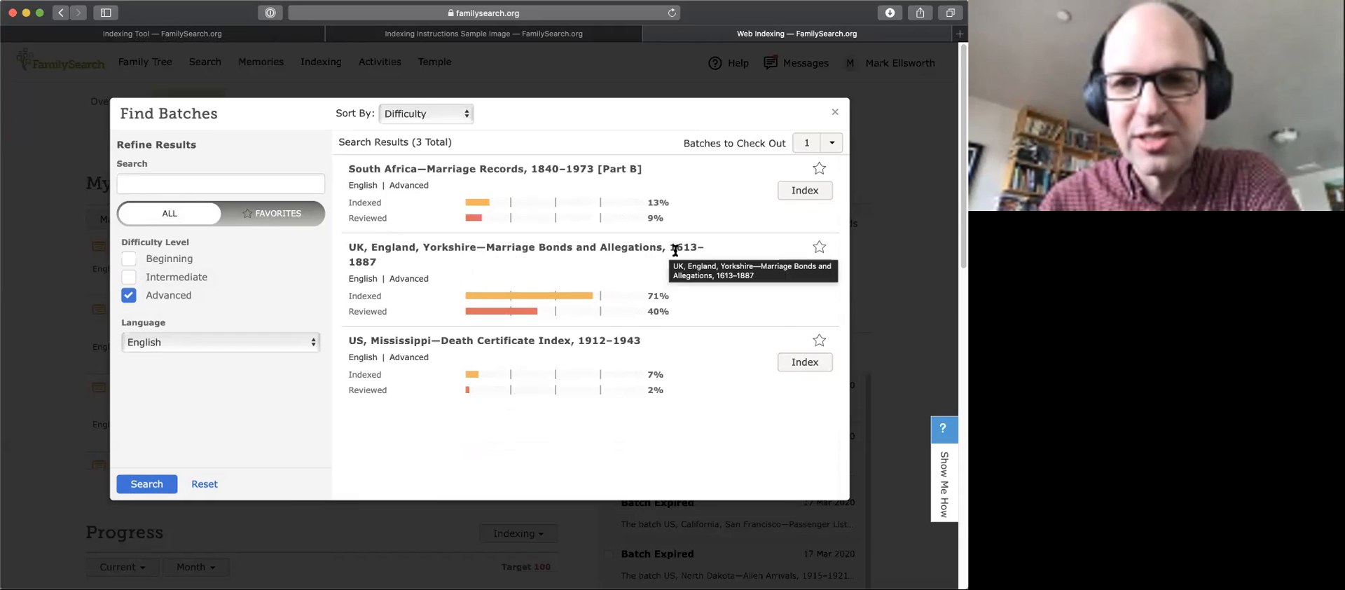
pyautogui.click(796, 272)
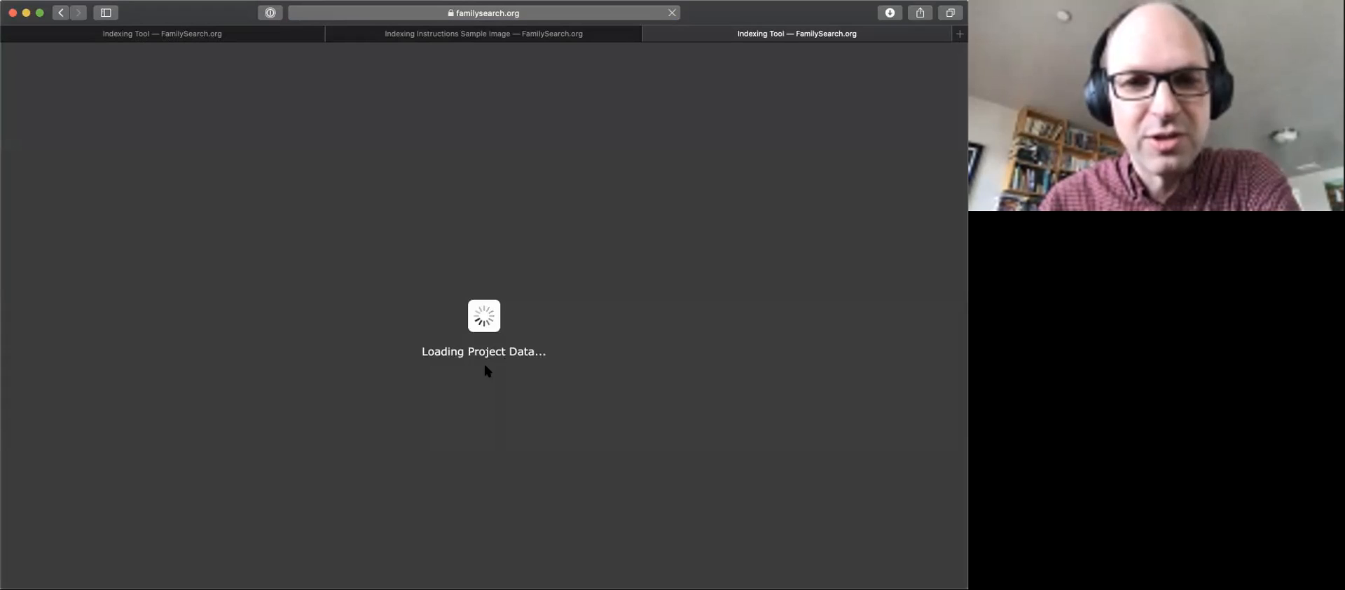
pyautogui.click(331, 373)
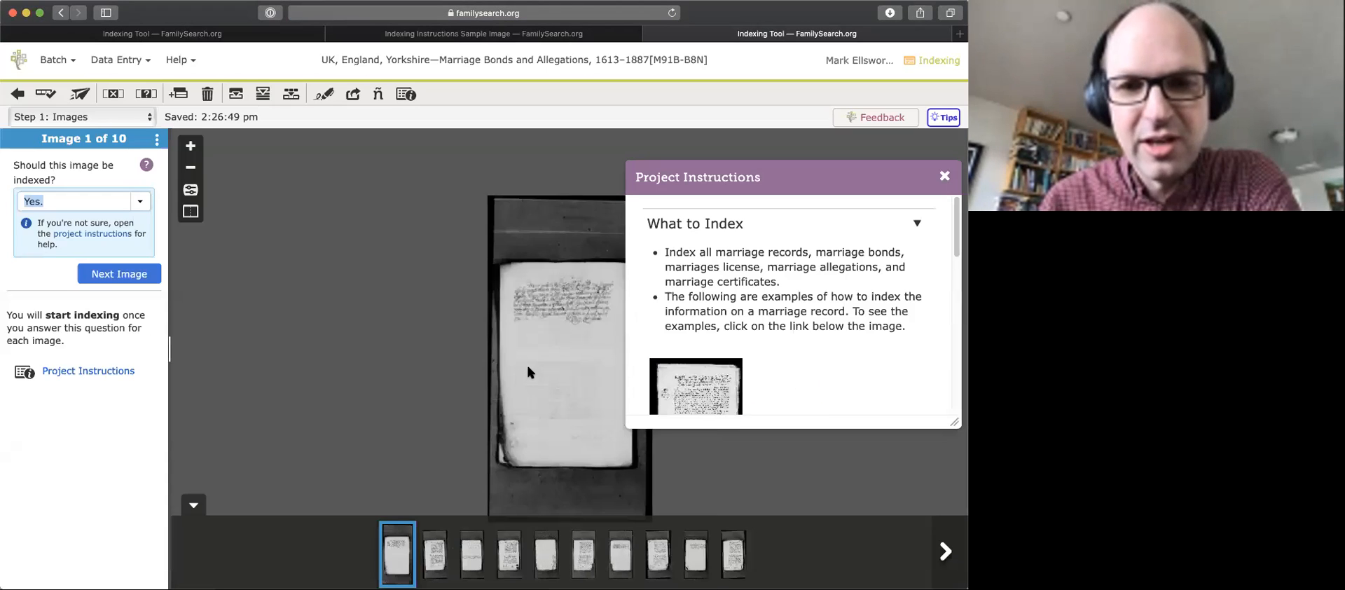
# - Examine the handwriting on the first three images of the Yorkshire marriage bonds batch at a readable size
pyautogui.moveTo(555, 302); pyautogui.dragTo(497, 304)
pyautogui.scroll(5, 496, 304)
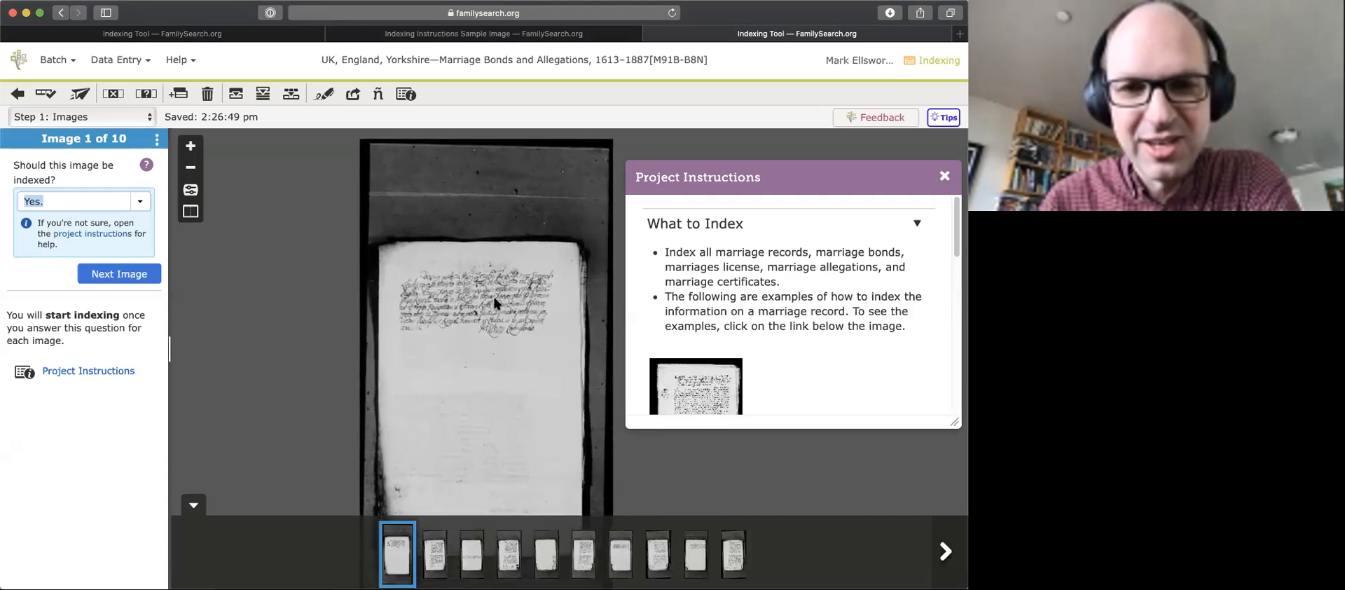
pyautogui.scroll(5, 495, 303)
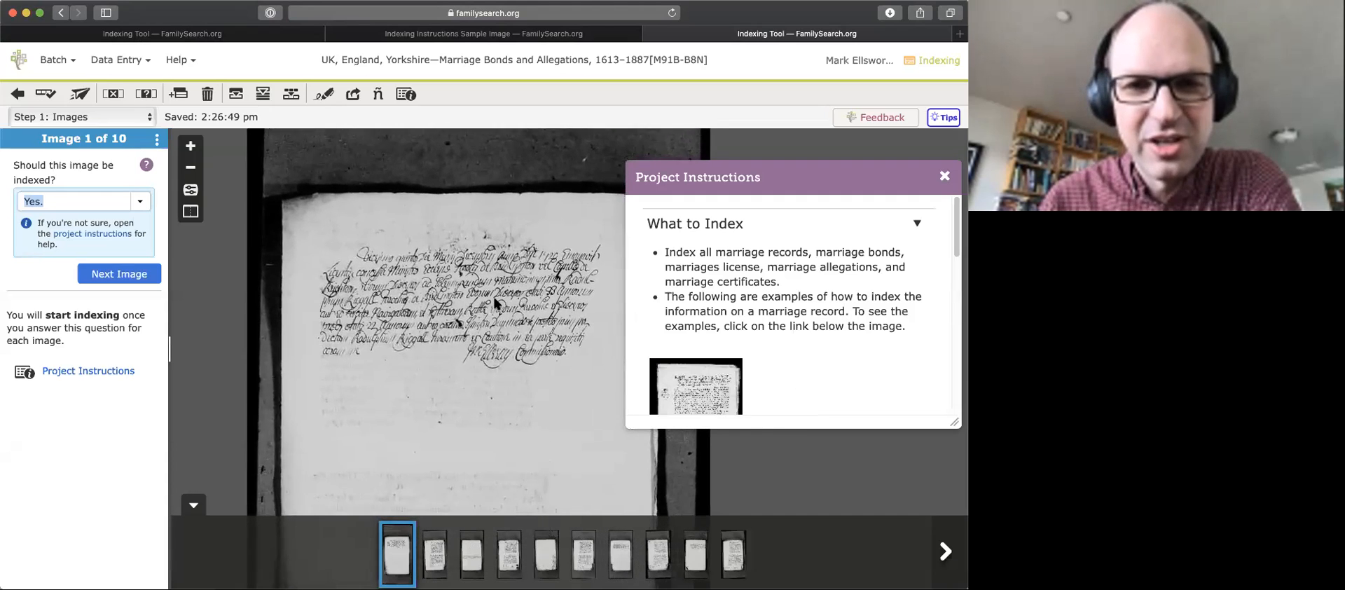
pyautogui.scroll(5, 495, 303)
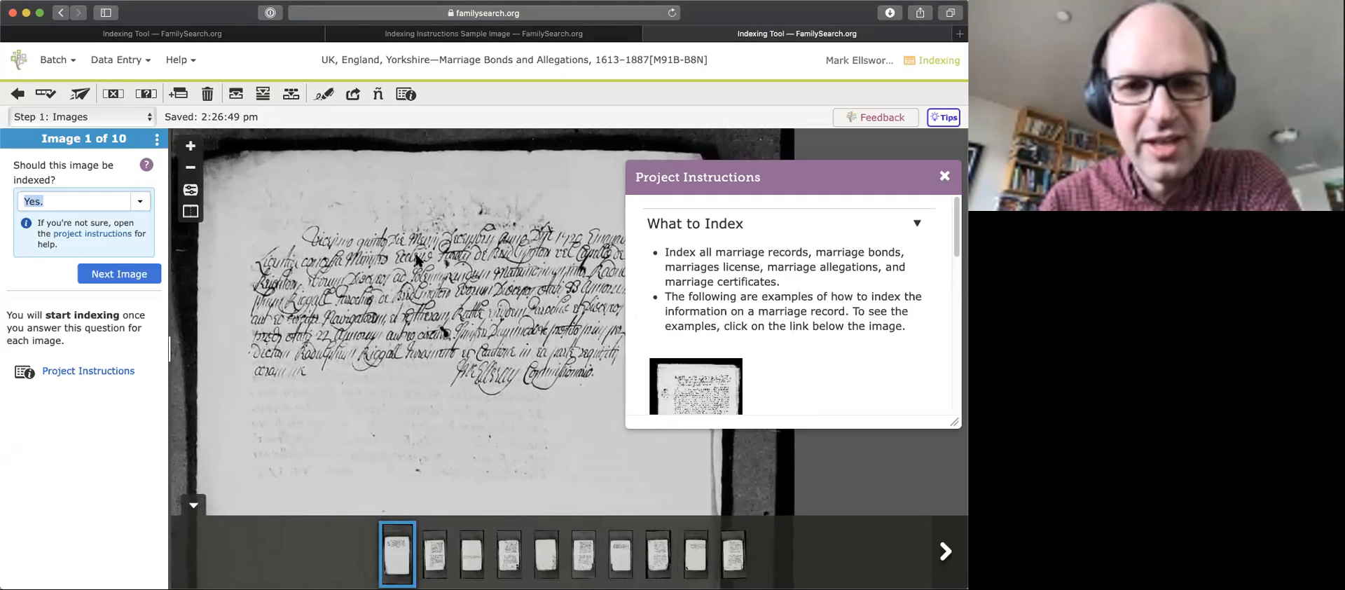
pyautogui.moveTo(425, 292); pyautogui.dragTo(487, 189)
pyautogui.click(435, 555)
pyautogui.click(471, 553)
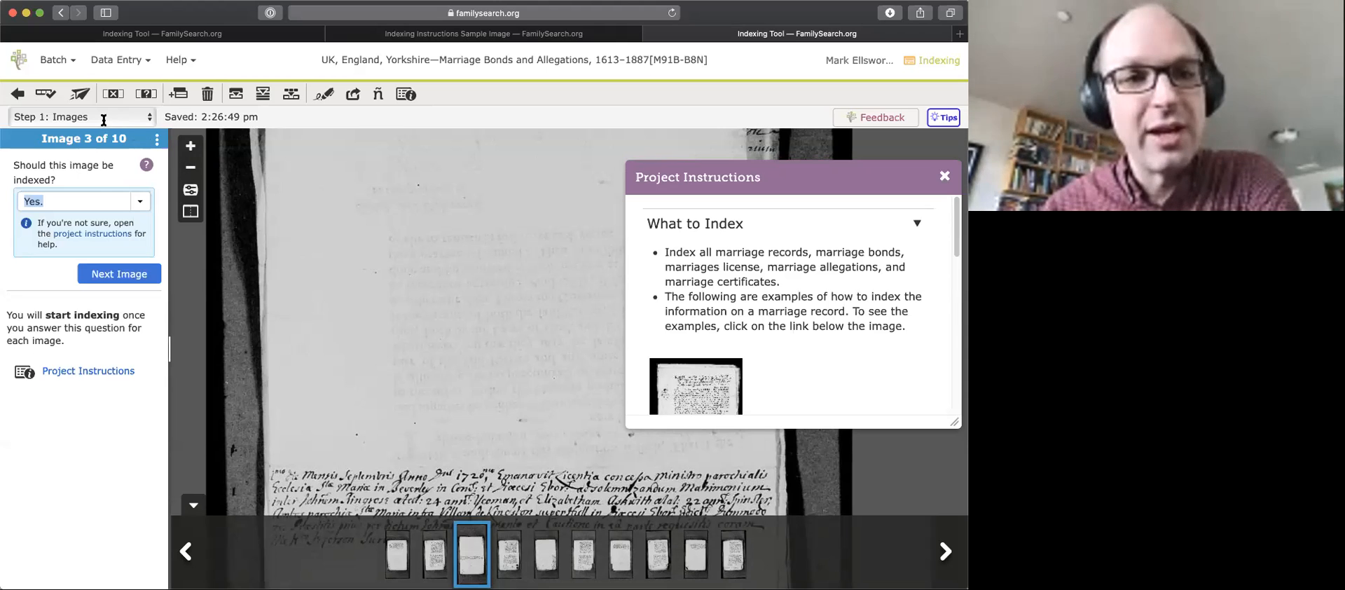
pyautogui.scroll(-5, 469, 405)
pyautogui.moveTo(440, 259); pyautogui.dragTo(425, 273)
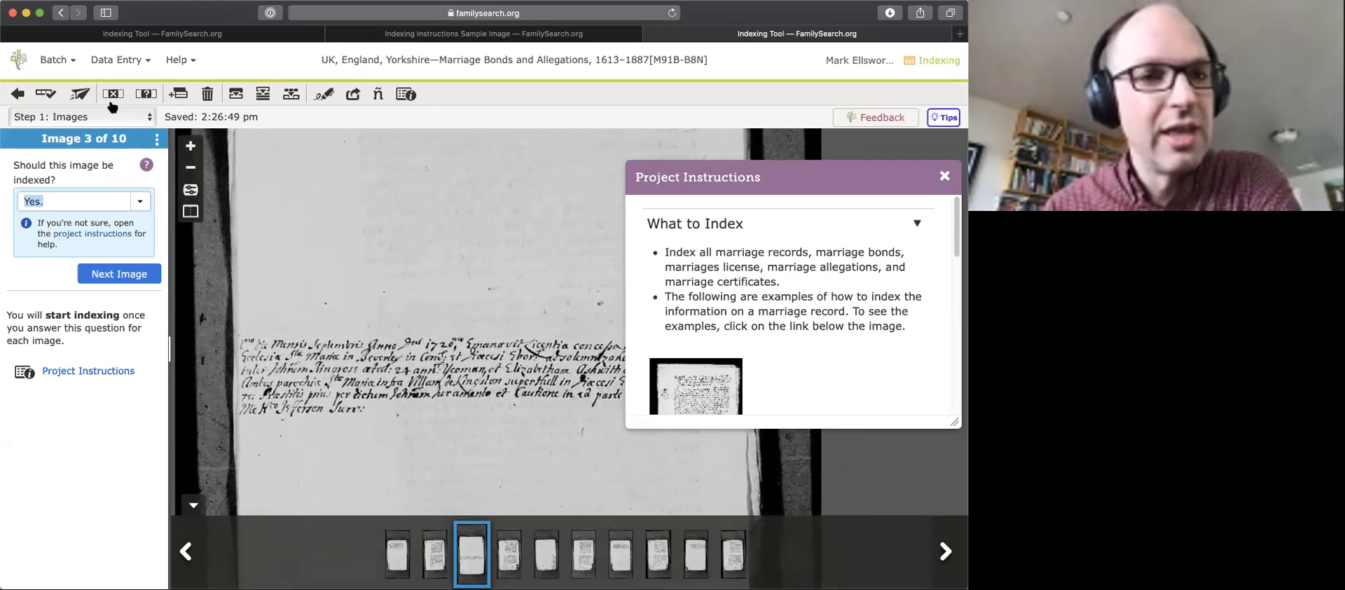
# - Return the Yorkshire marriage bonds batch without indexing it
pyautogui.click(72, 61)
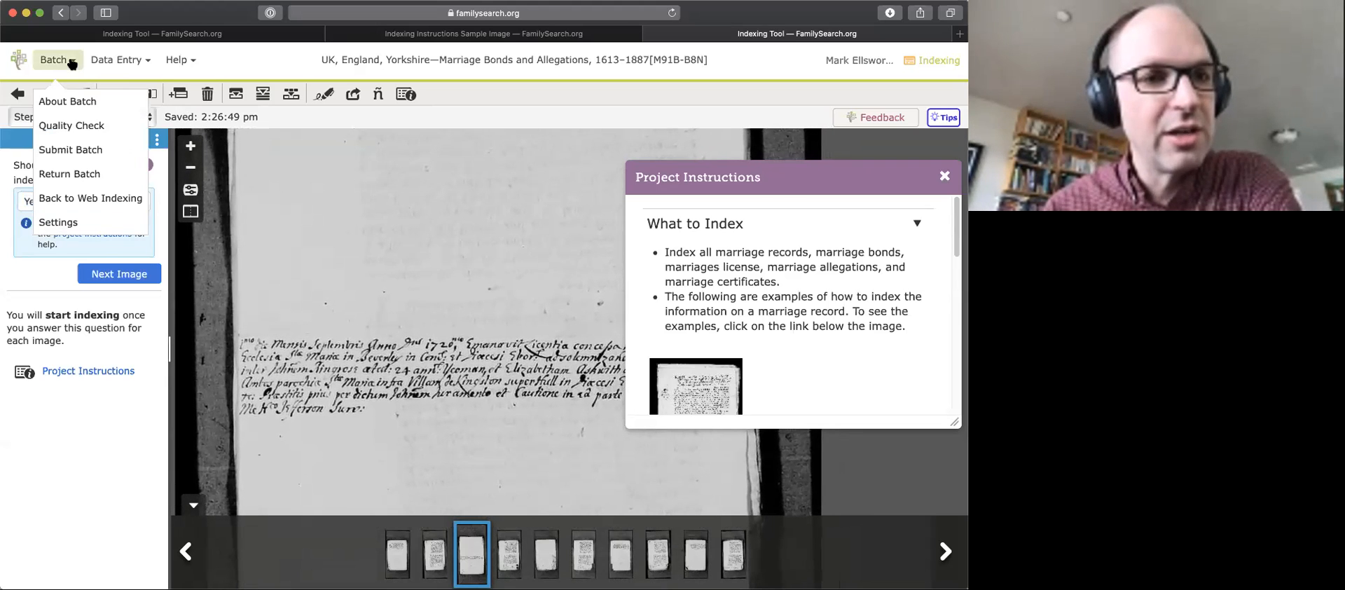
pyautogui.click(75, 176)
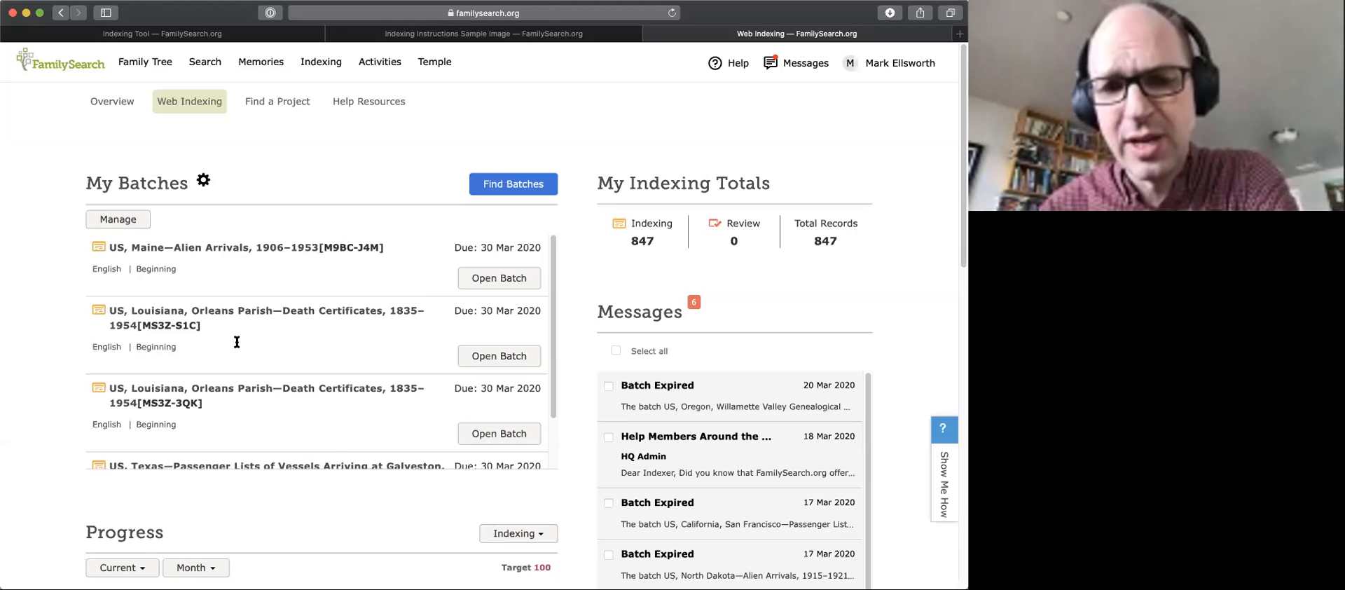
# - Return the US, Texas—Passenger Lists of Vessels Arriving at Galveston batch from the My Batches list
pyautogui.click(117, 221)
pyautogui.scroll(-3, 273, 359)
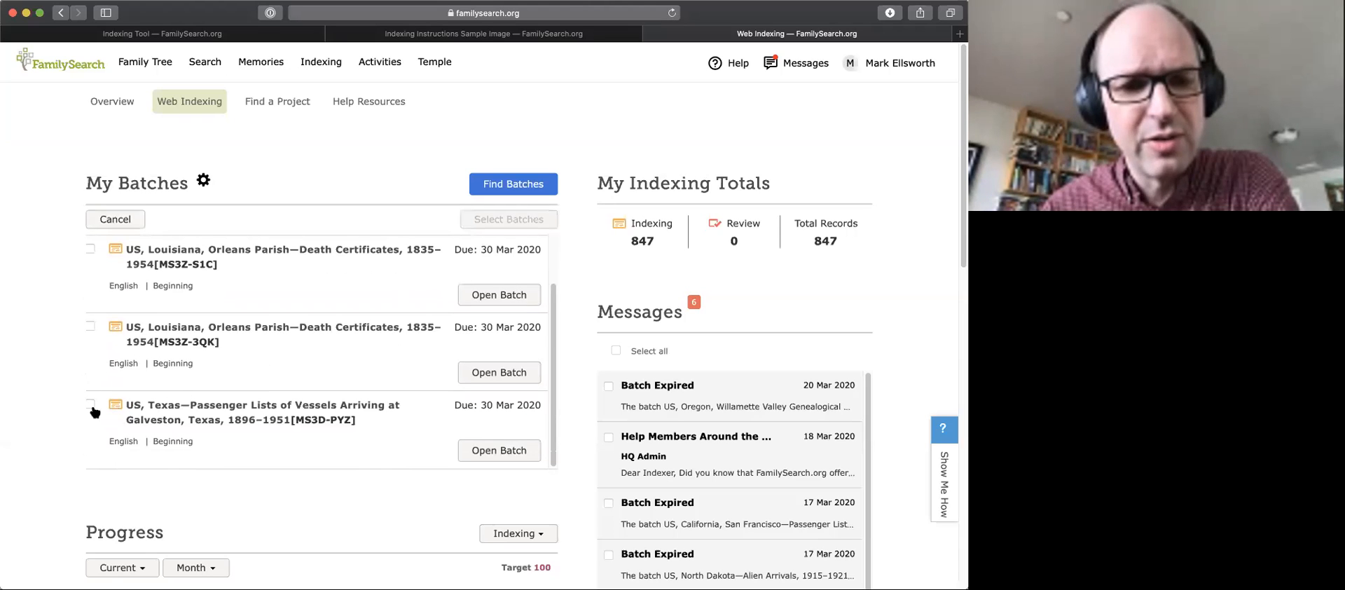
pyautogui.click(90, 406)
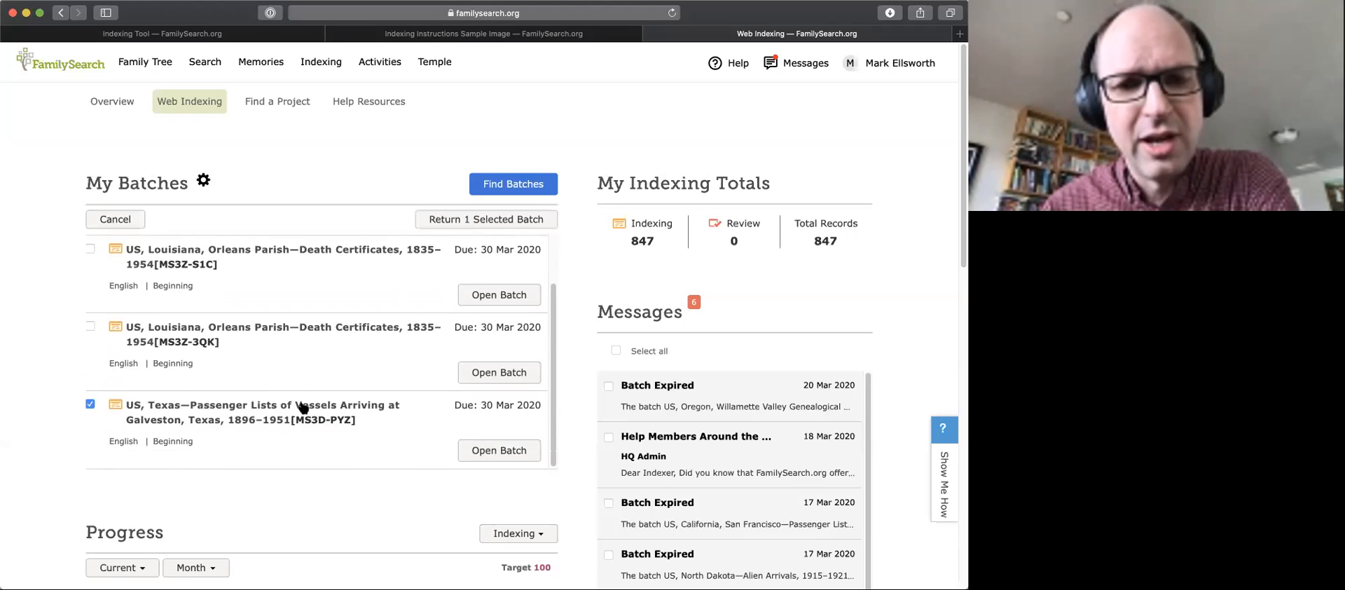
pyautogui.scroll(1, 303, 351)
pyautogui.scroll(-1, 294, 380)
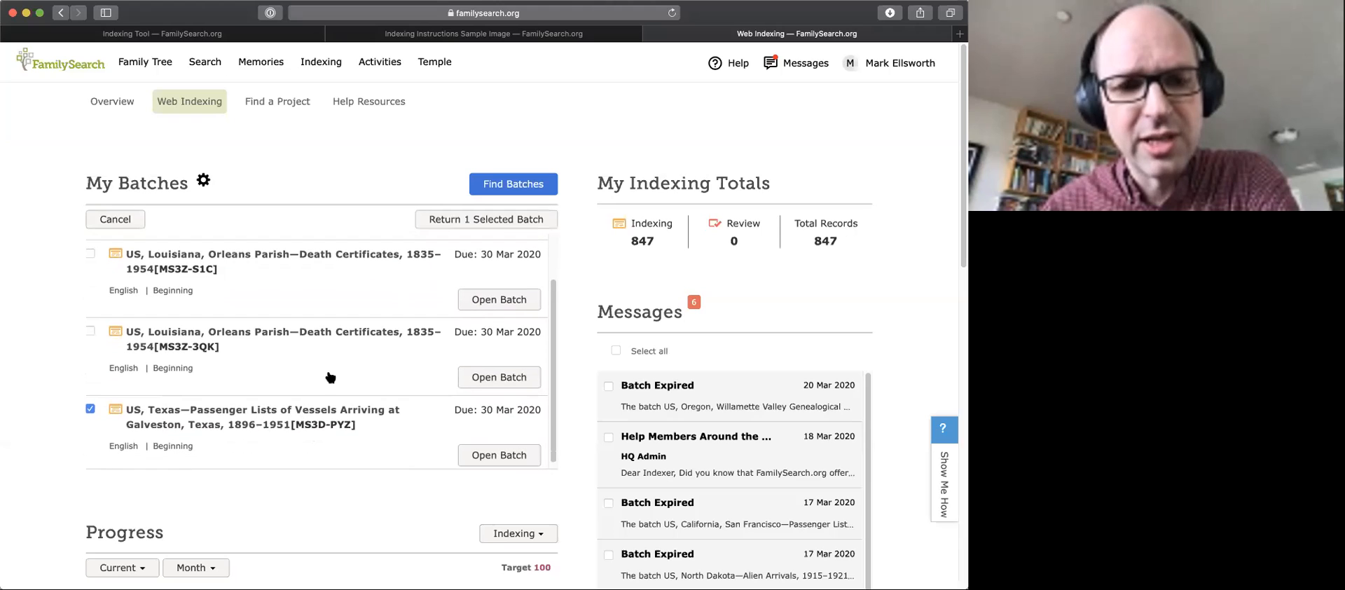
pyautogui.click(489, 221)
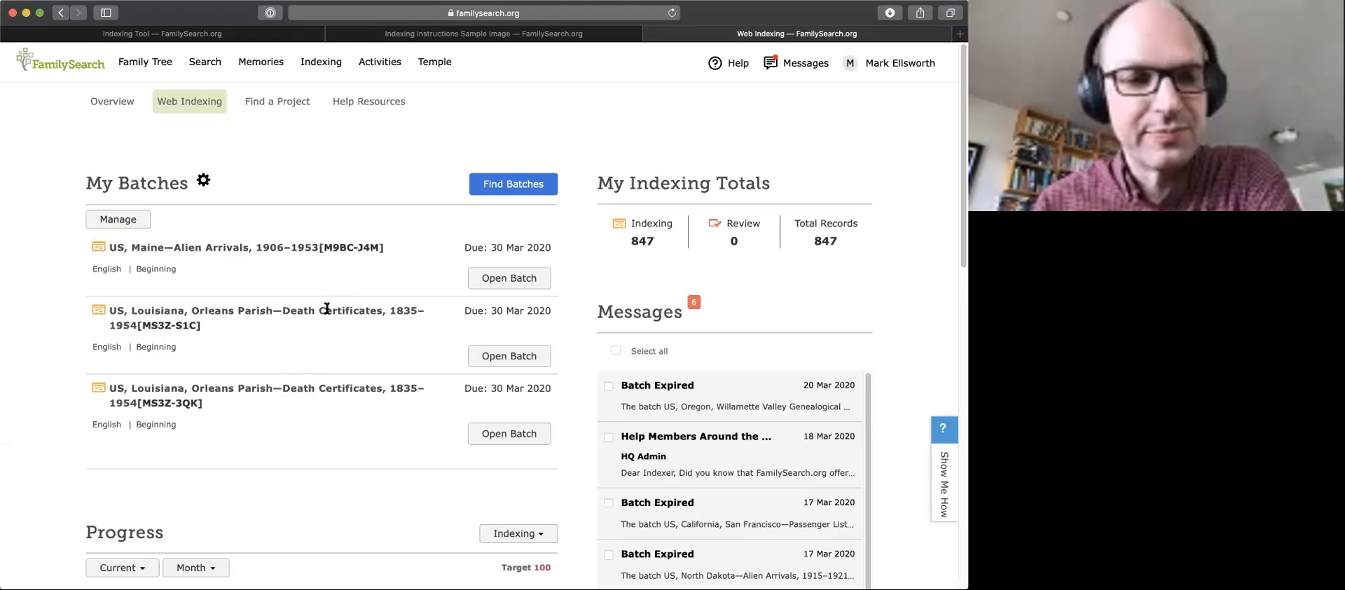
# - Open the US, Louisiana, Orleans Parish—Death Certificates batch MS3Z-3QK and acknowledge its indexing notice
pyautogui.scroll(-1, 384, 353)
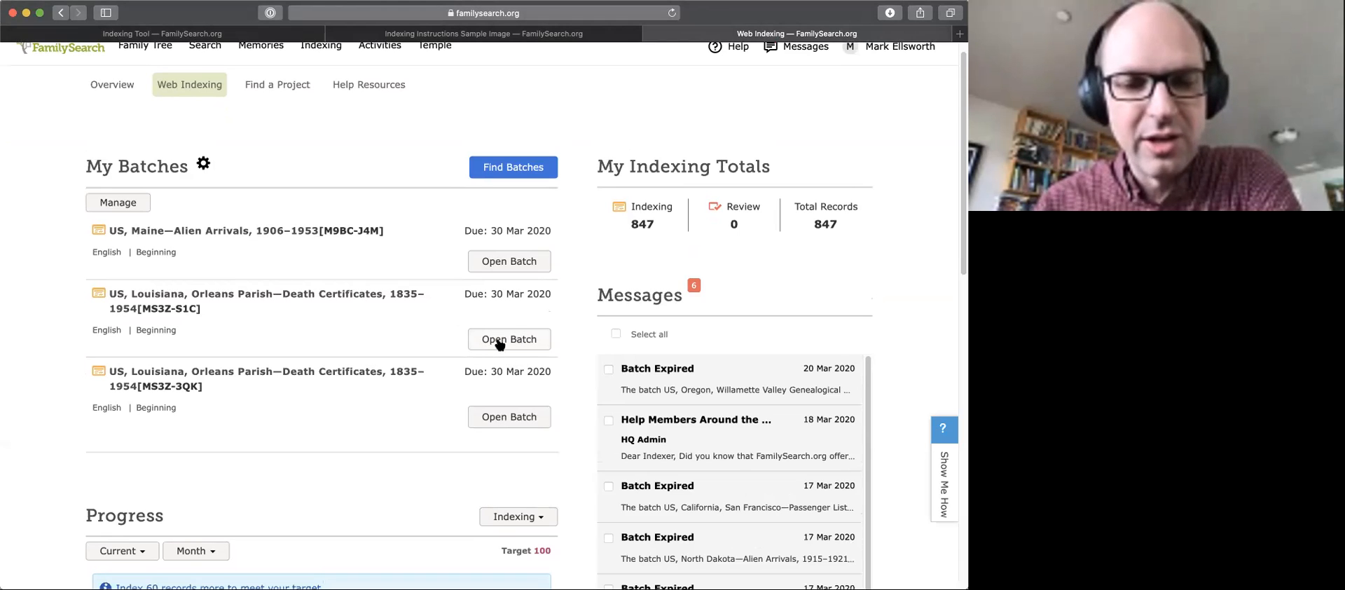
pyautogui.click(501, 419)
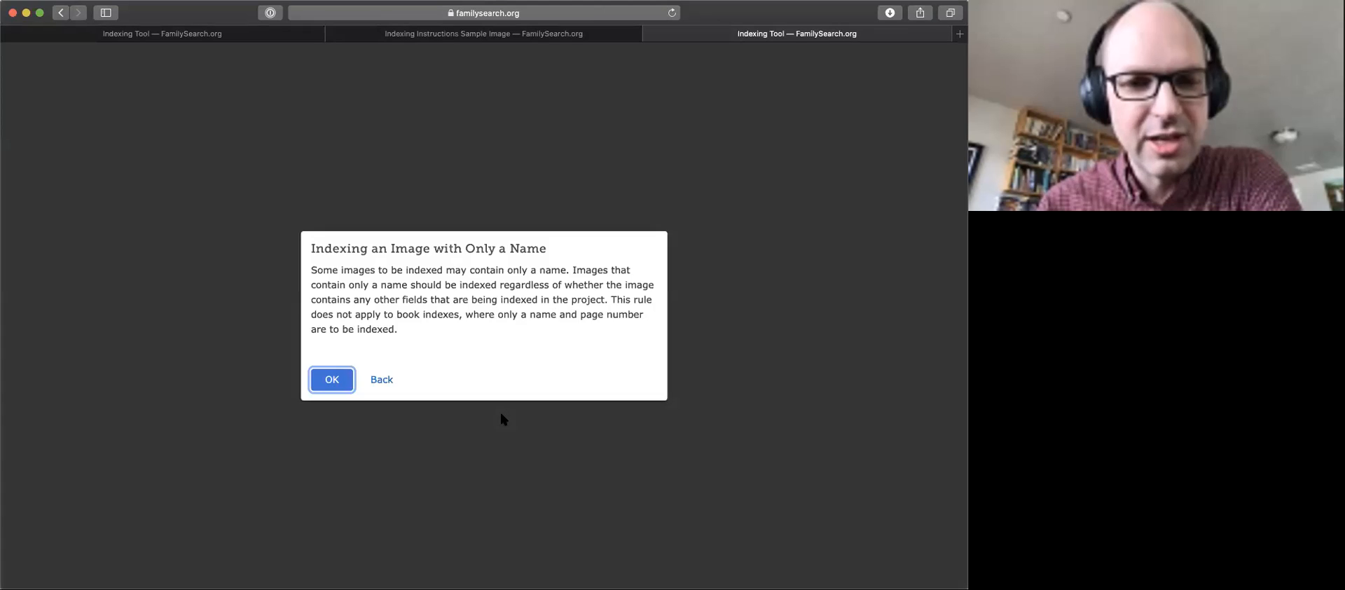
pyautogui.click(332, 379)
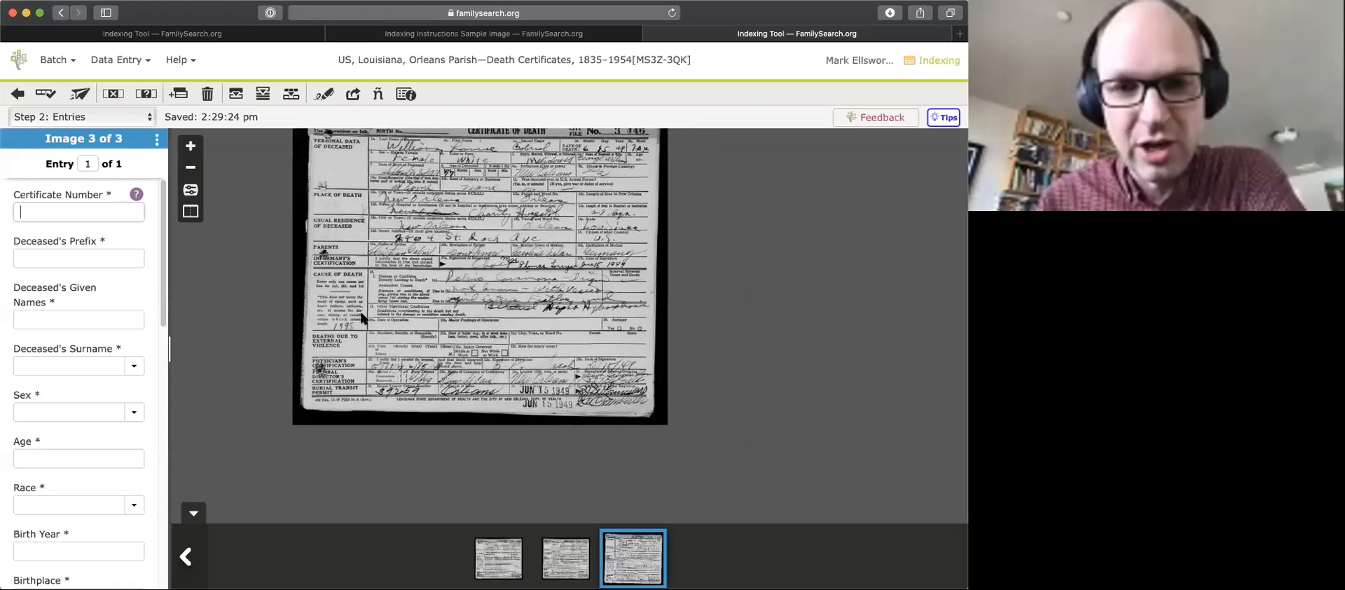
# - View all three death certificate images in the batch with their entry forms, ending on image 3
pyautogui.click(566, 558)
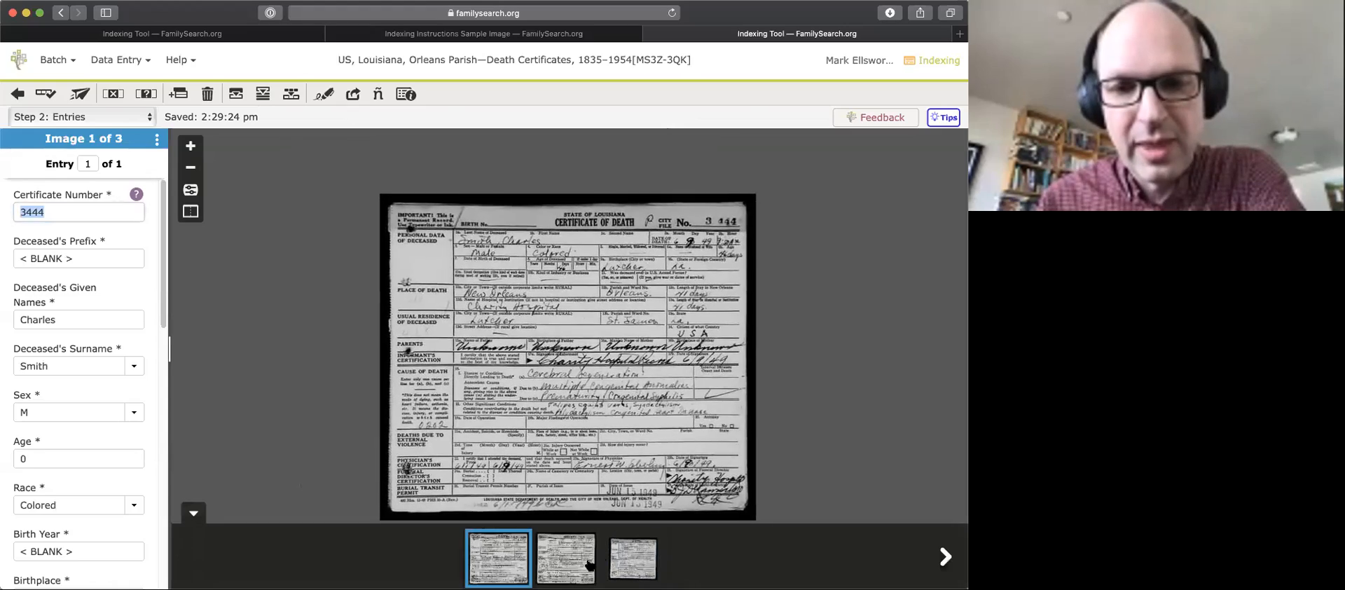
pyautogui.click(609, 564)
pyautogui.click(566, 561)
pyautogui.click(512, 564)
pyautogui.click(587, 563)
pyautogui.click(617, 562)
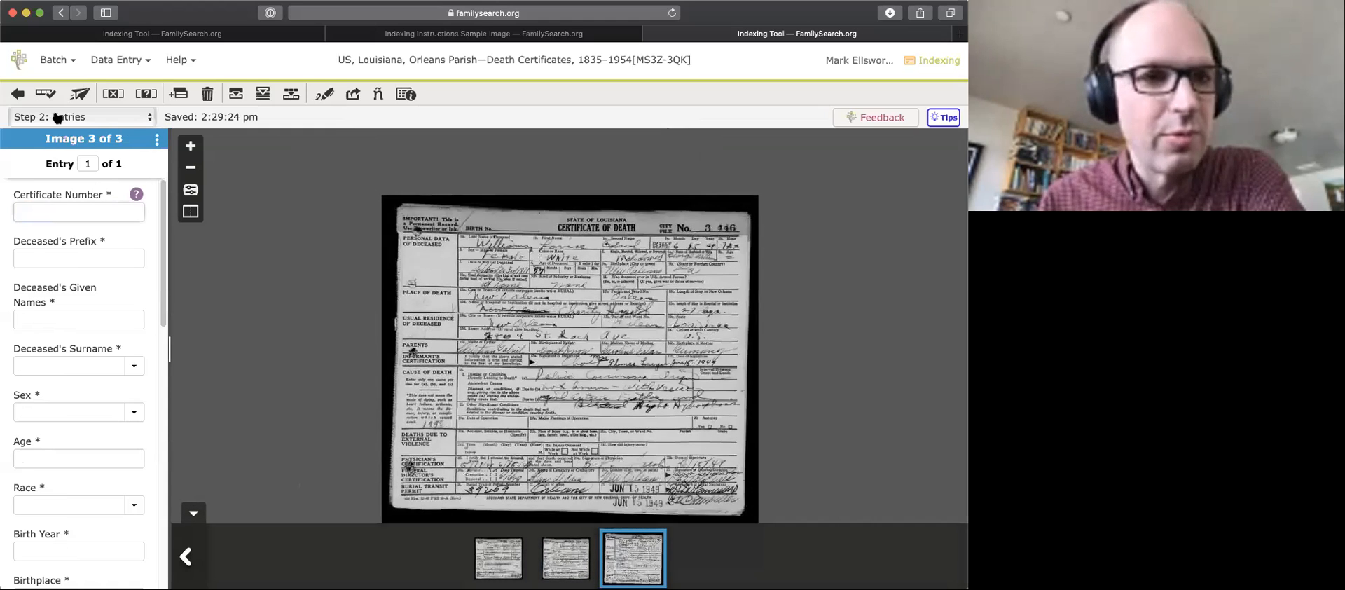
# - Go back to the Web Indexing page, reopen batch MS3Z-3QK to check where indexing resumes, and leave it again
pyautogui.click(18, 94)
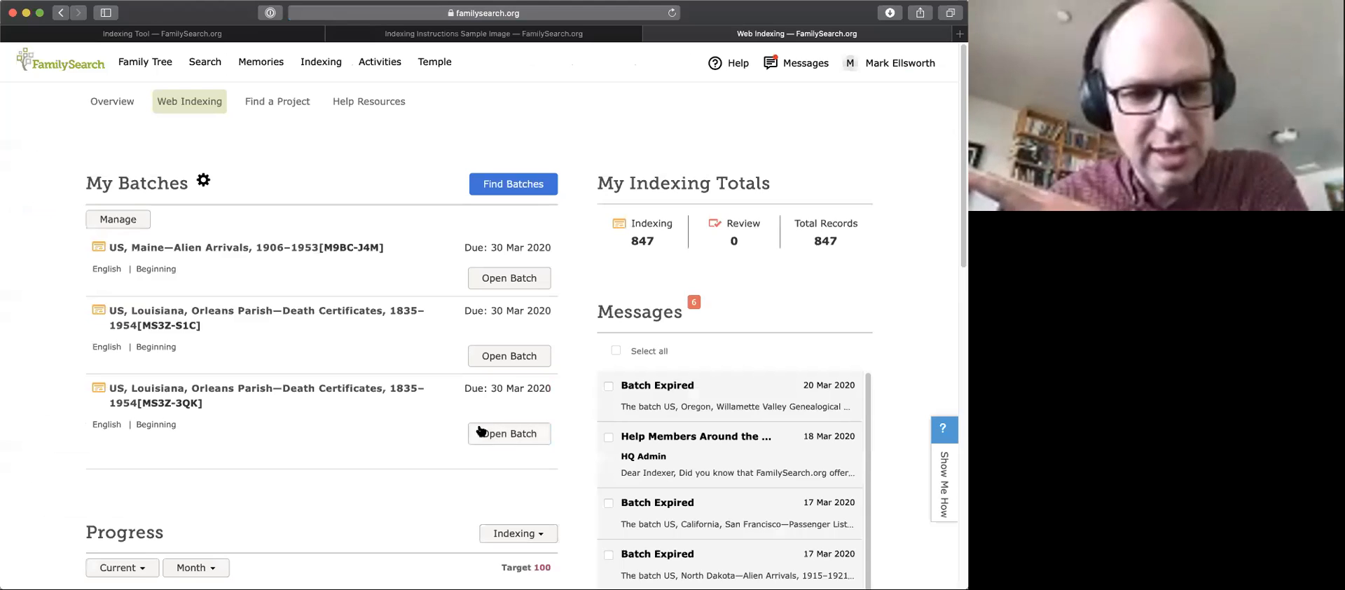
pyautogui.click(504, 435)
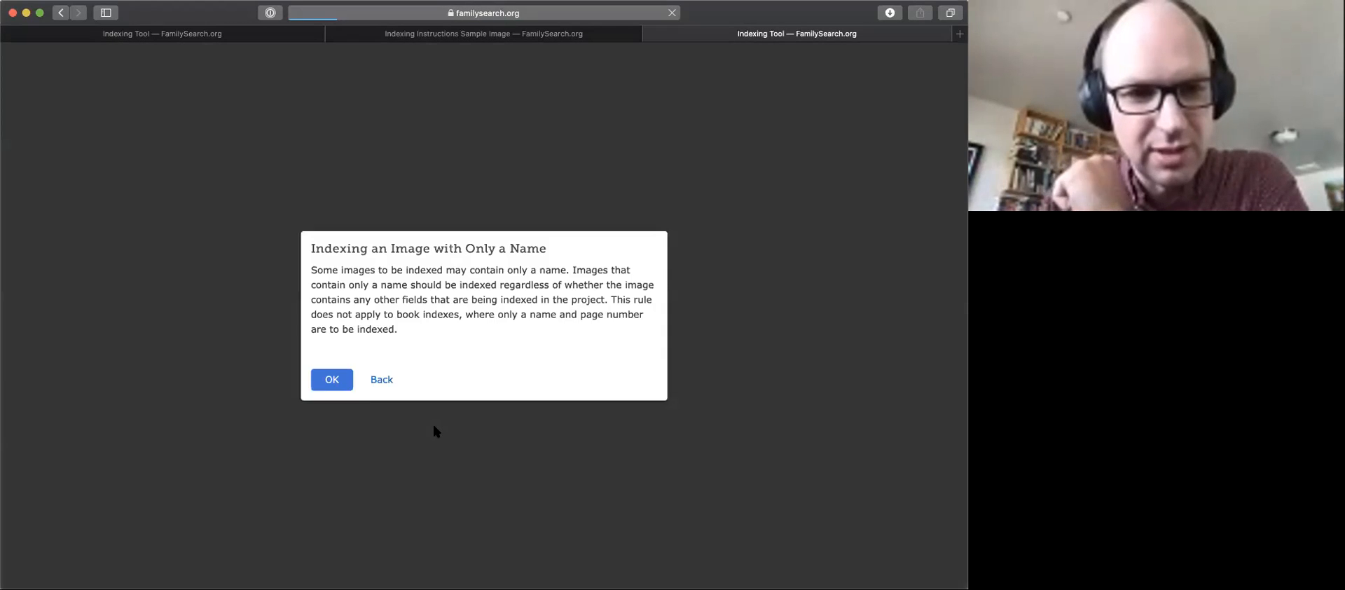
pyautogui.click(338, 382)
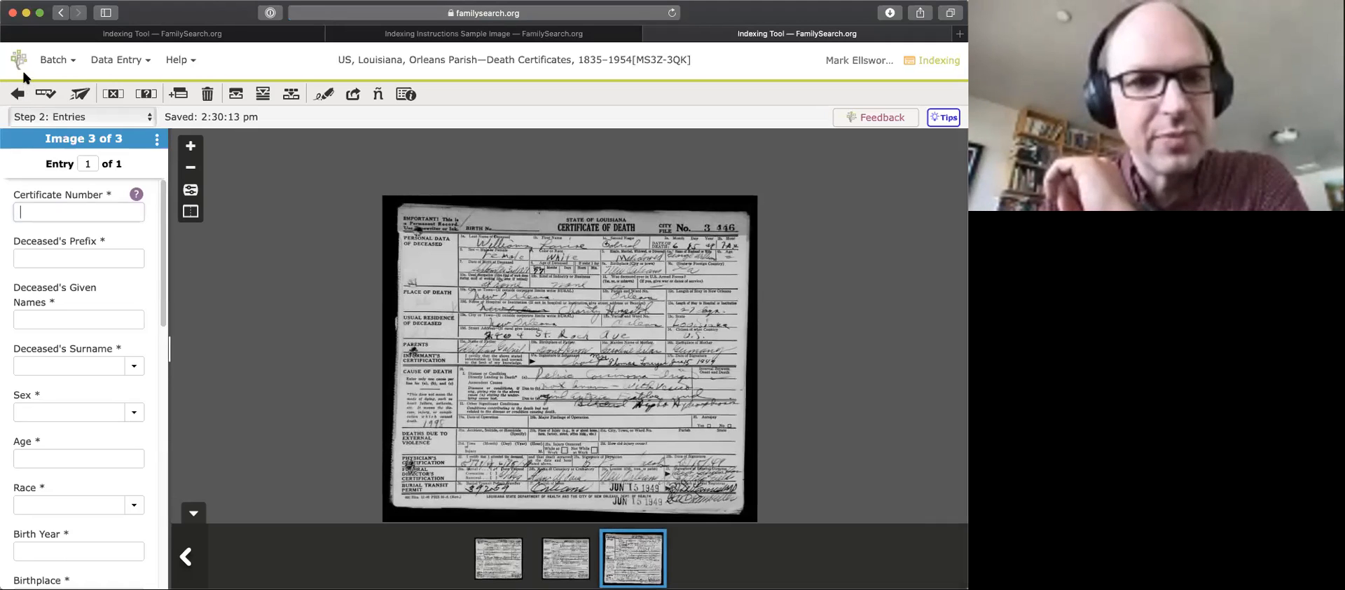
pyautogui.click(17, 93)
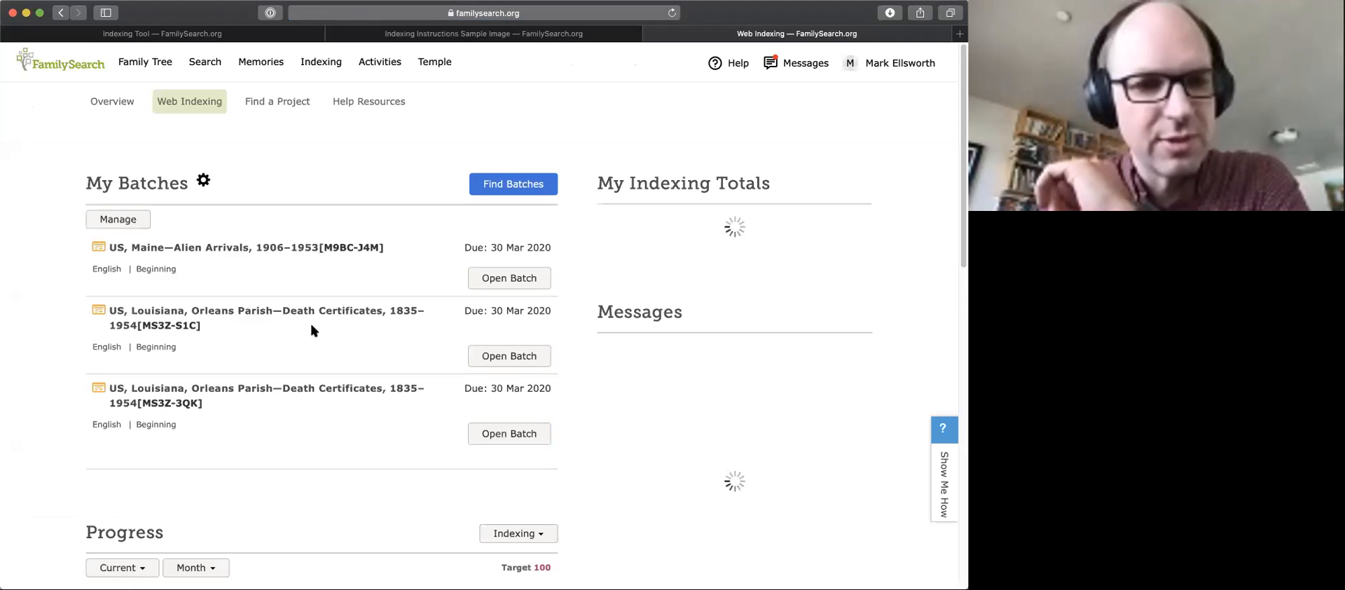
# - Open the US, Maine—Alien Arrivals batch M9BC-J4M, acknowledge its notice, and look through all four images, ending on image 1
pyautogui.click(509, 278)
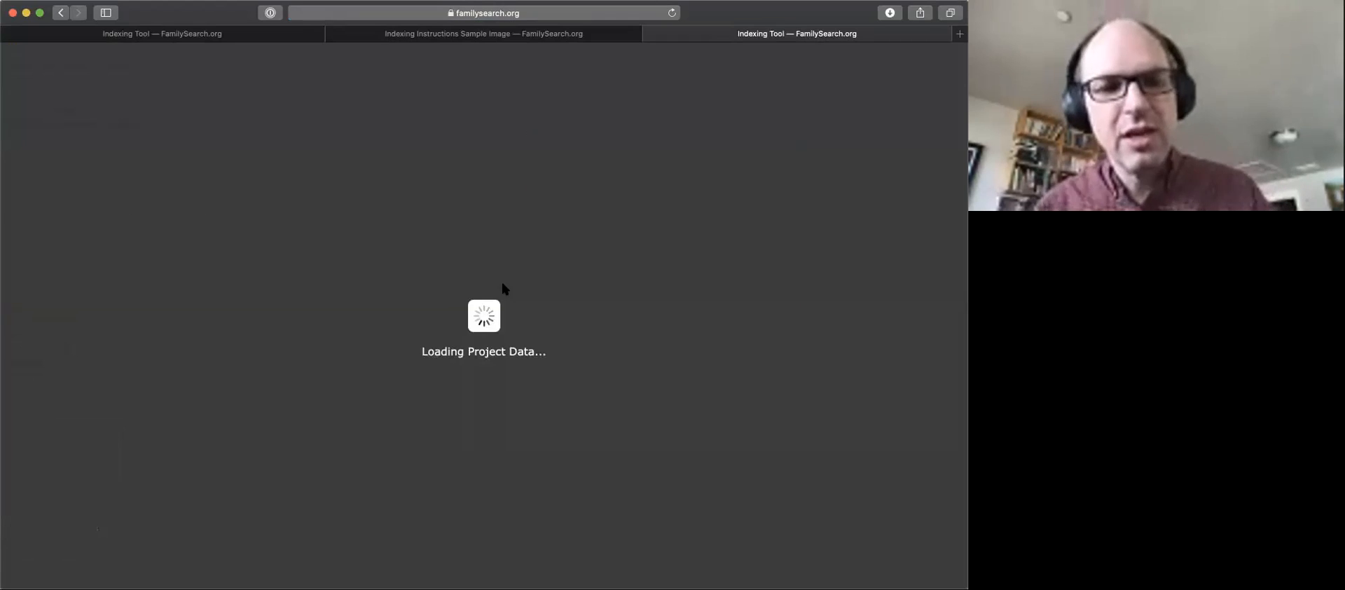
pyautogui.click(317, 388)
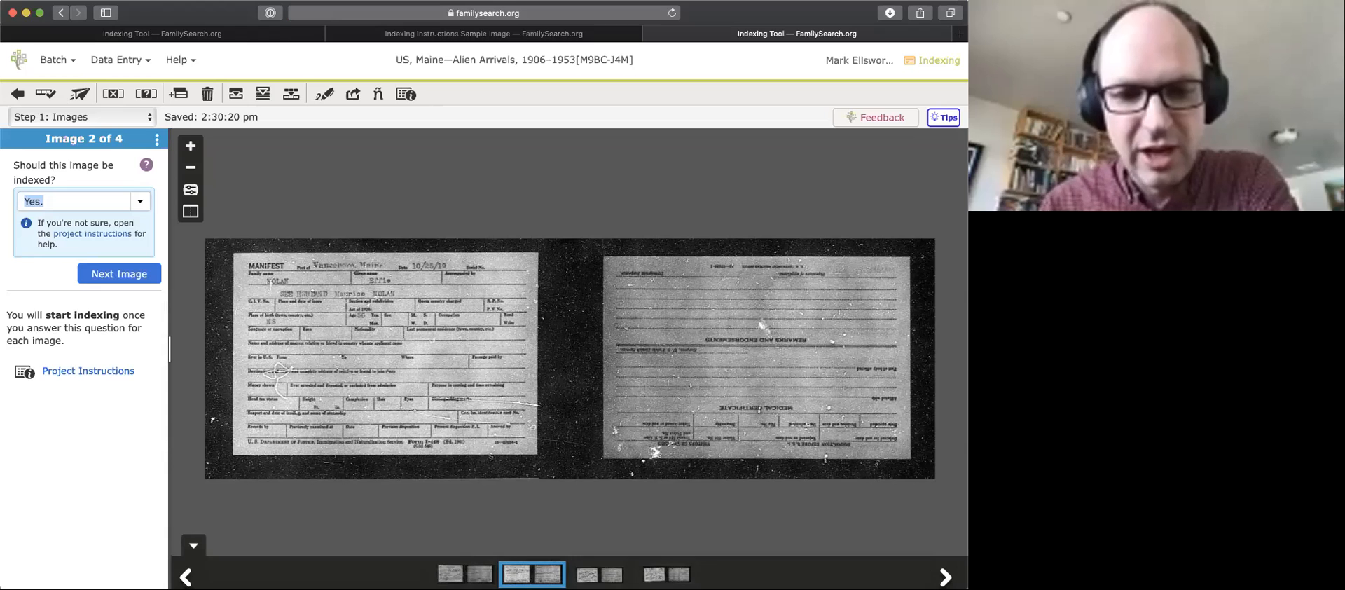
pyautogui.click(465, 574)
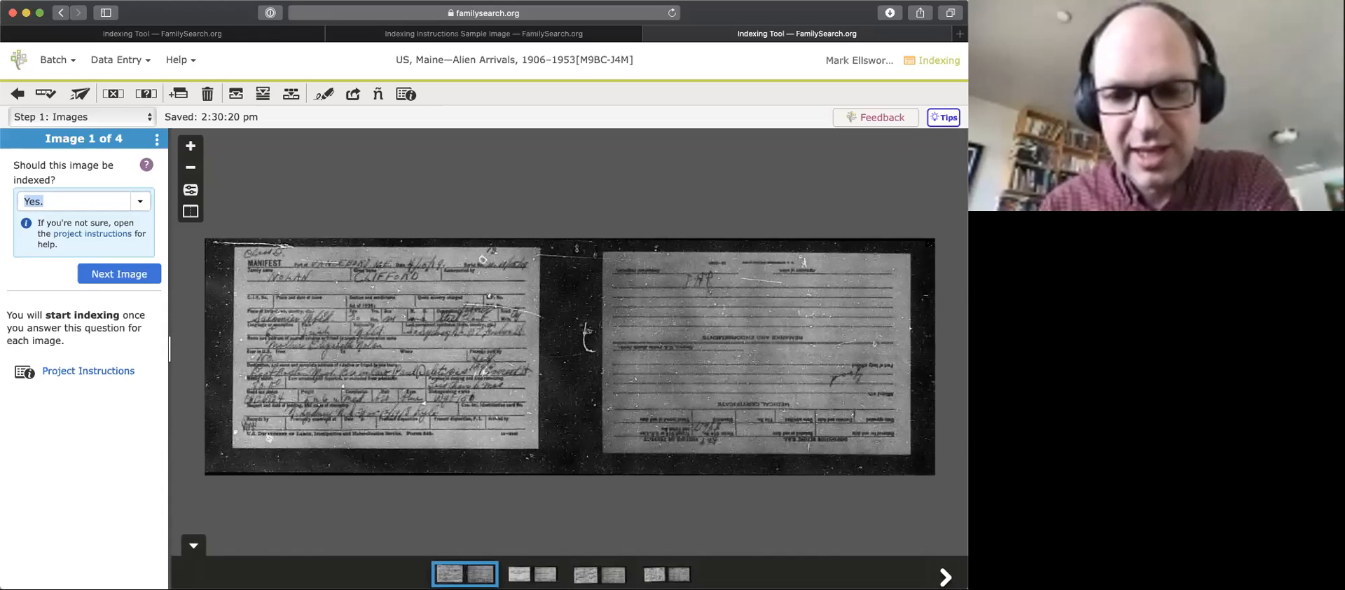
pyautogui.click(532, 574)
pyautogui.click(599, 574)
pyautogui.click(667, 574)
pyautogui.click(600, 575)
pyautogui.click(532, 575)
pyautogui.click(464, 575)
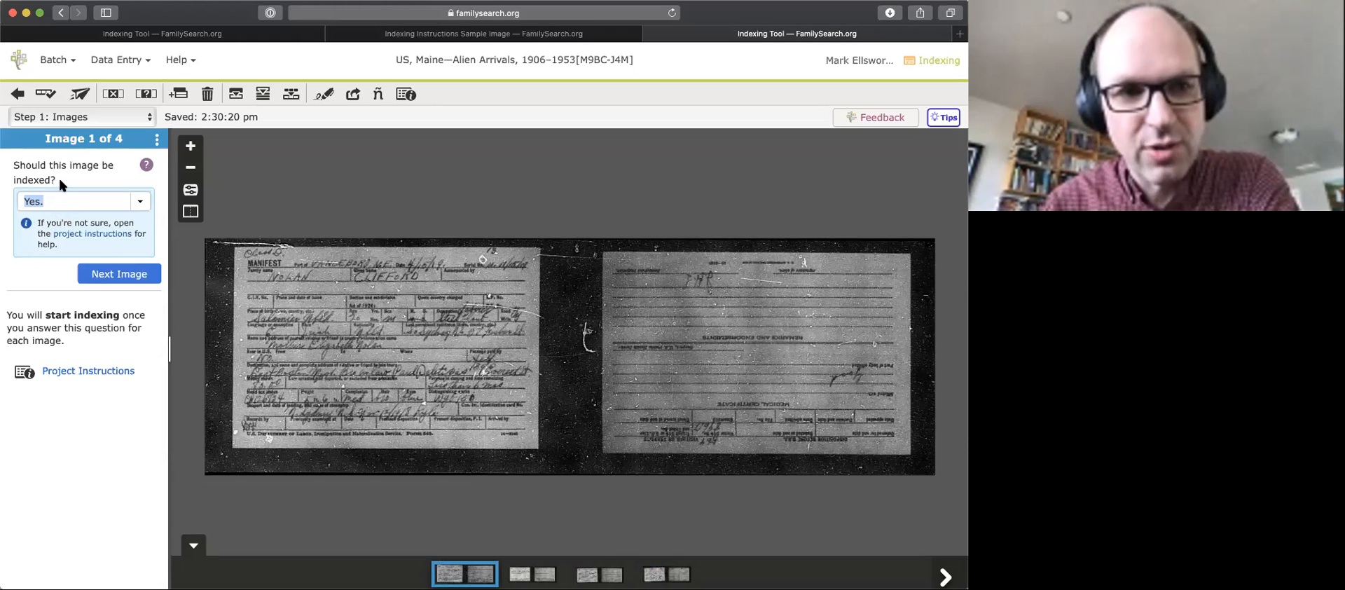
# - Enlarge the first manifest card and review the answer options for whether the image should be indexed, leaving Yes selected
pyautogui.scroll(5, 335, 331)
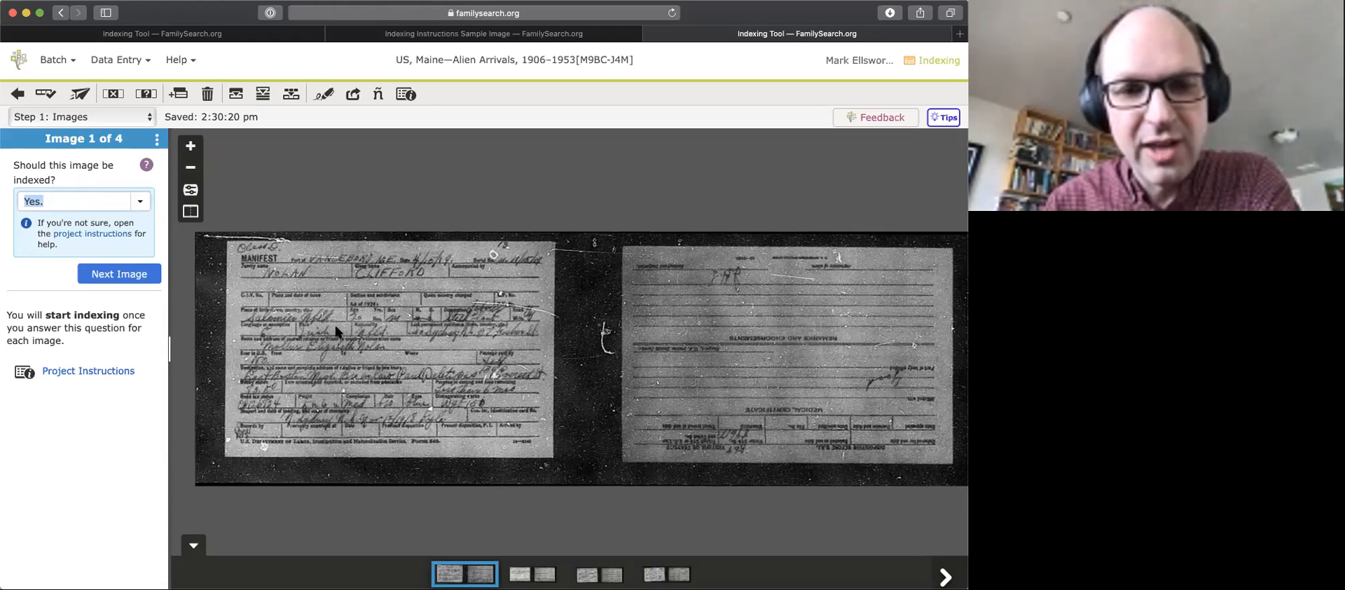
pyautogui.moveTo(330, 325); pyautogui.dragTo(377, 335)
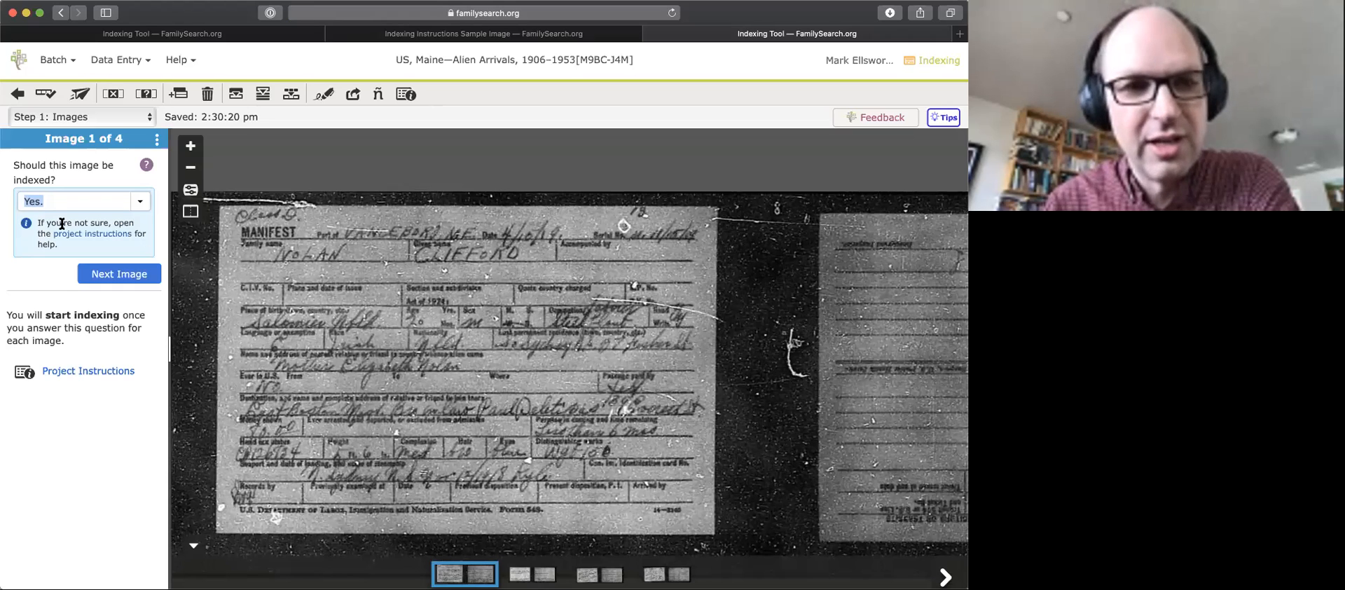
pyautogui.click(125, 202)
pyautogui.press('Down')
pyautogui.press('Down')
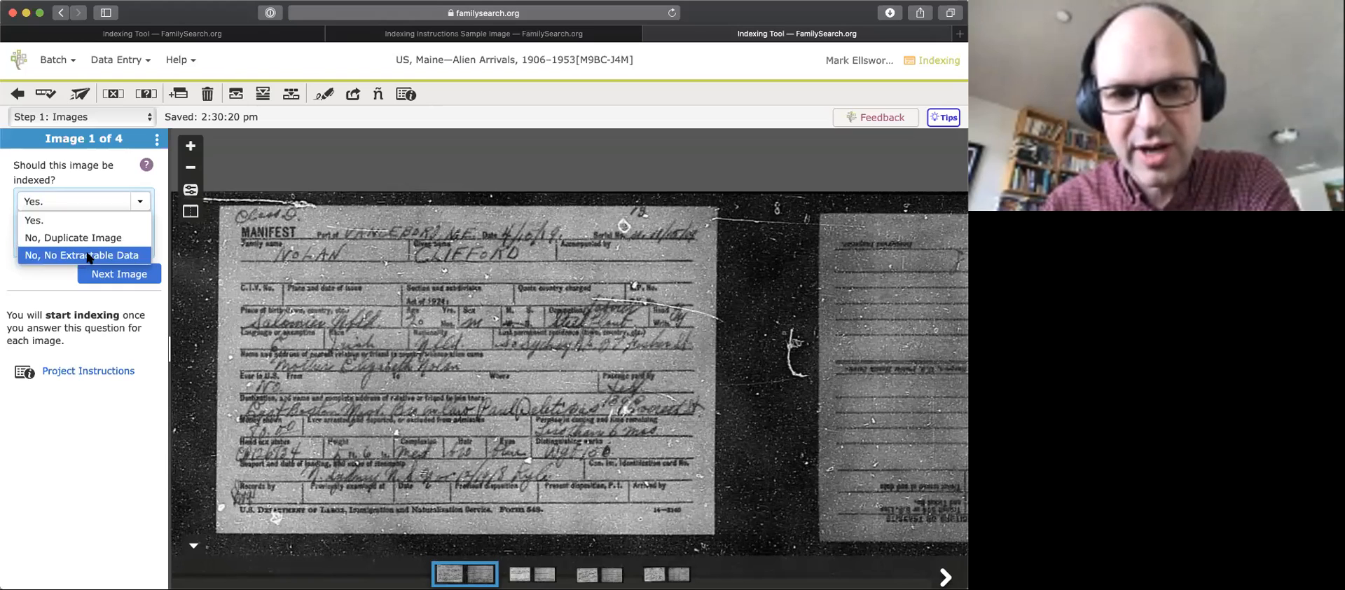
pyautogui.click(45, 274)
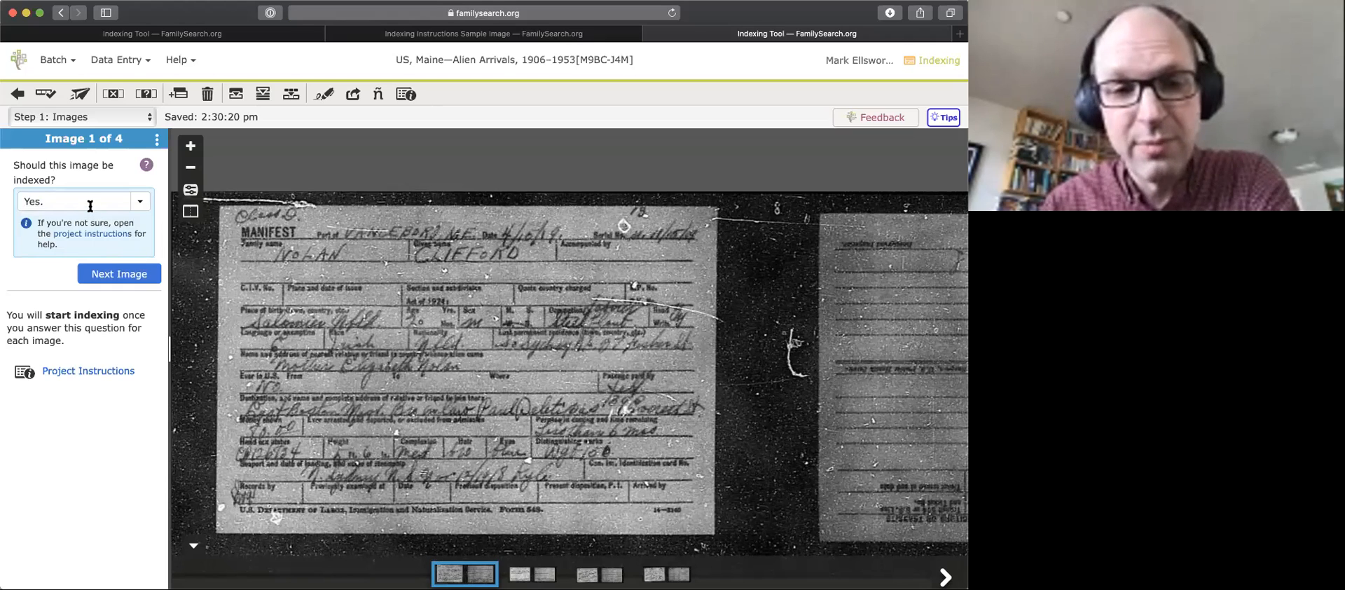
pyautogui.click(139, 202)
pyautogui.click(44, 275)
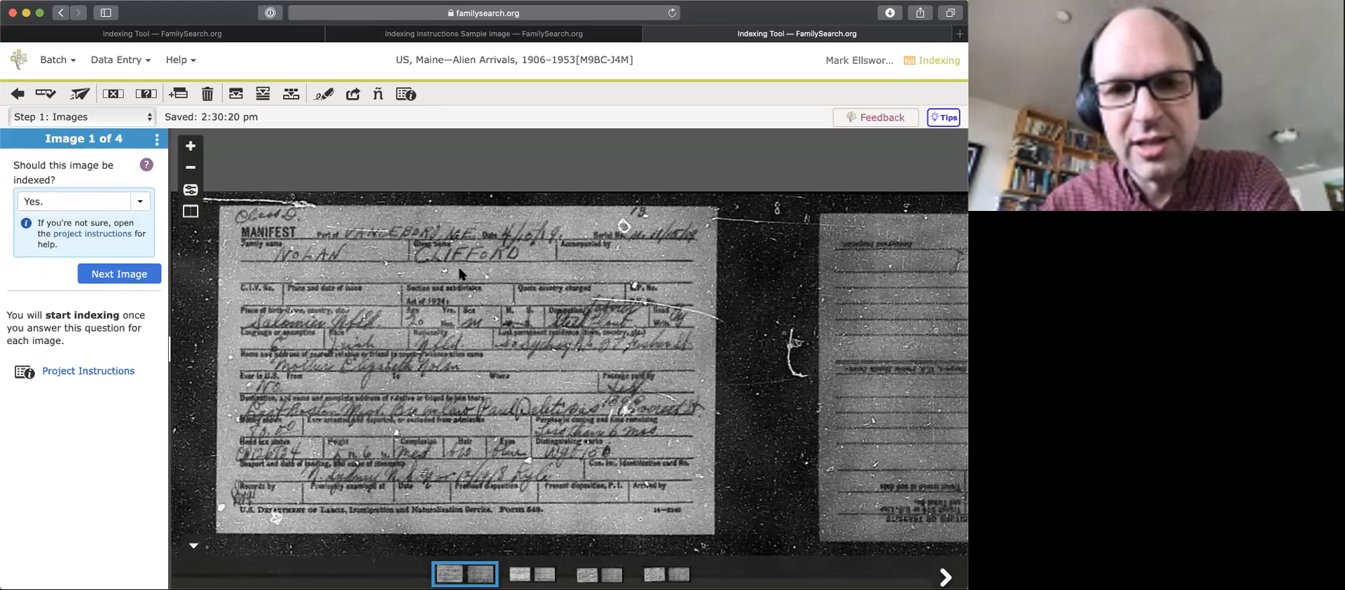
# - Accept Yes for indexing on all four manifest images and continue to the entry form for image 1
pyautogui.click(117, 275)
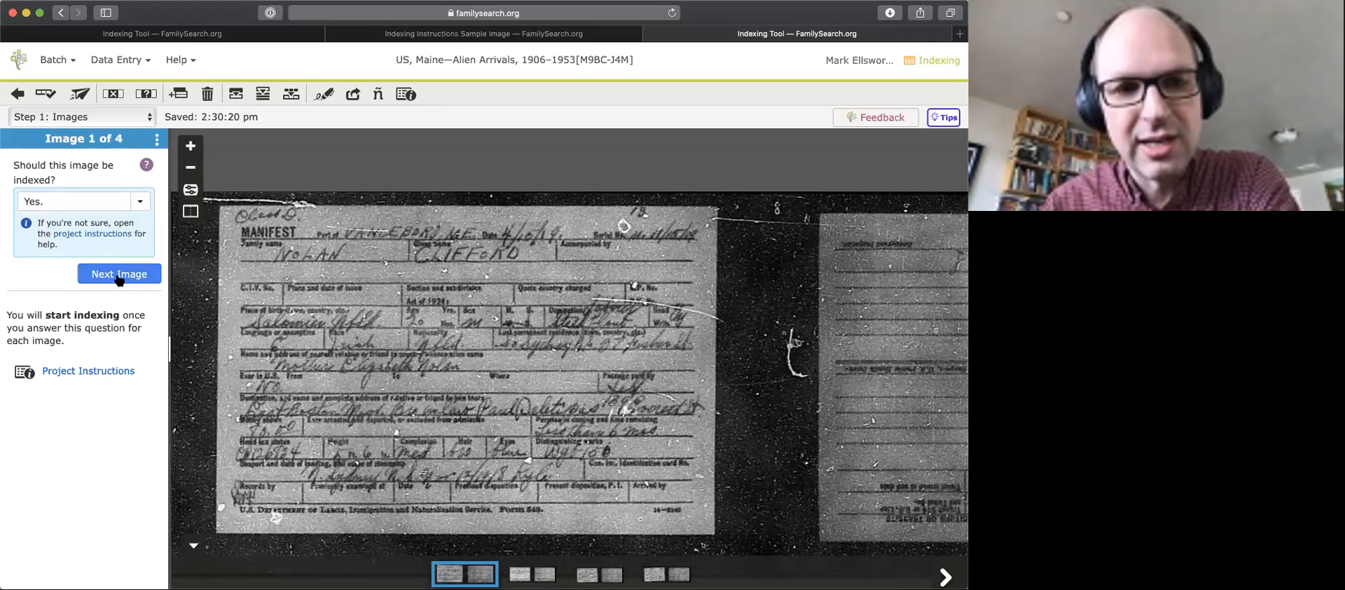
pyautogui.click(117, 276)
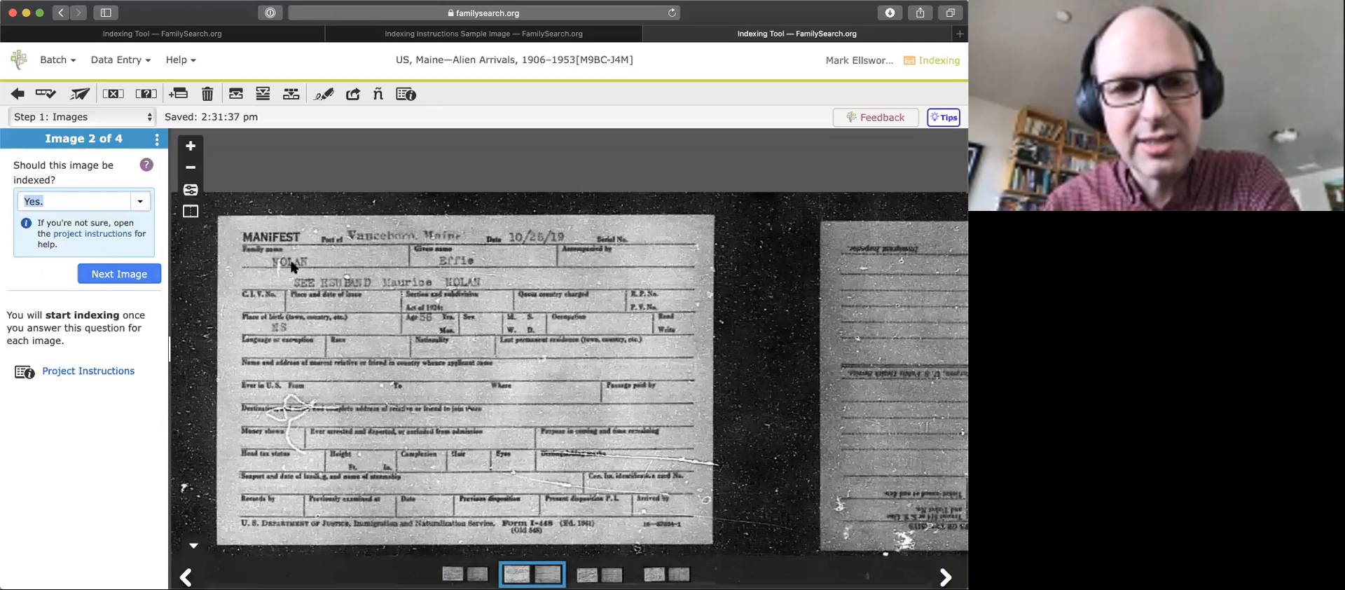
pyautogui.click(113, 279)
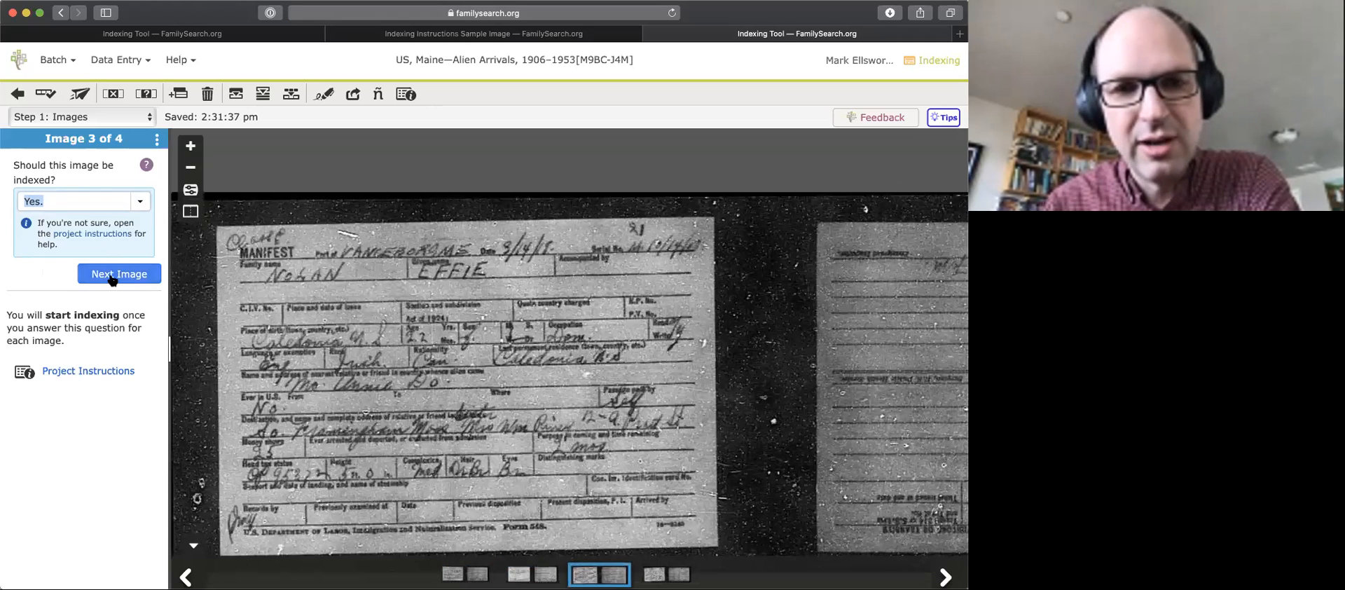
pyautogui.click(112, 279)
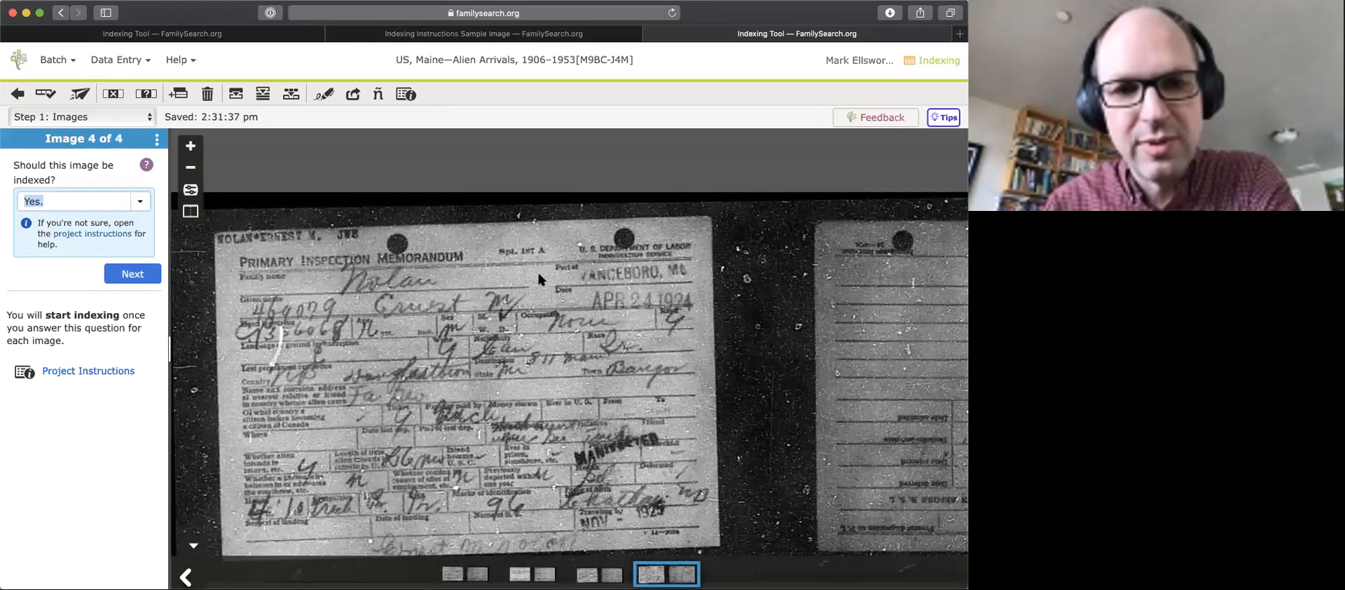
pyautogui.click(115, 275)
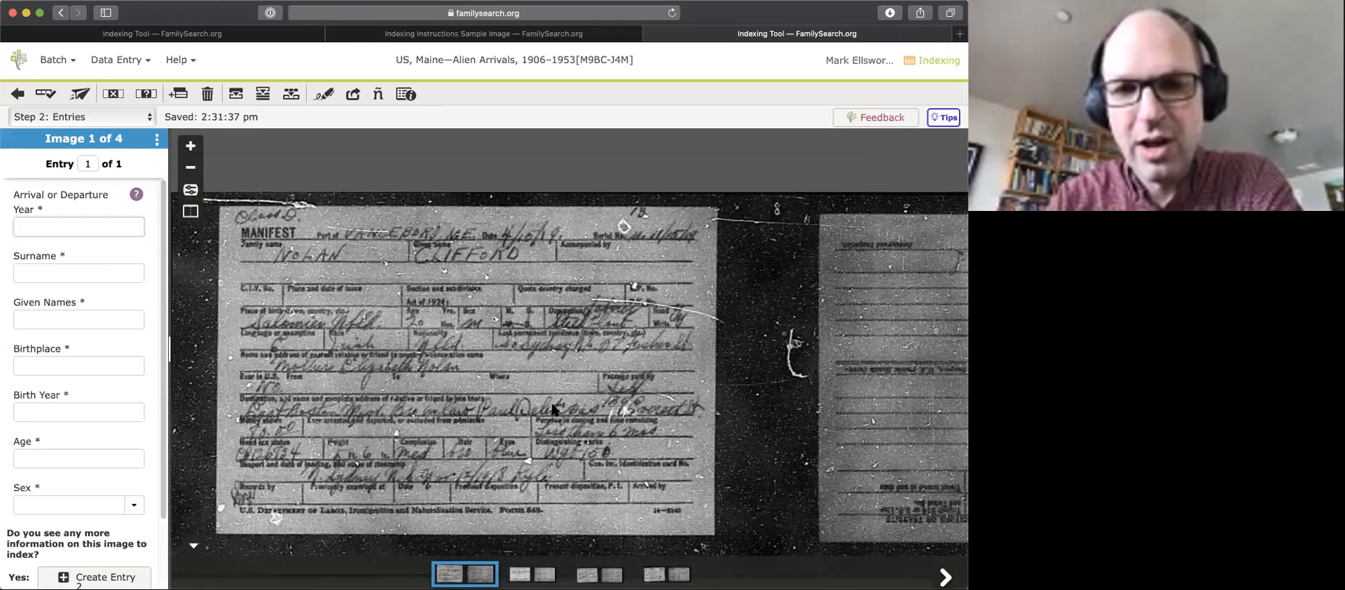
pyautogui.moveTo(464, 372); pyautogui.dragTo(453, 456)
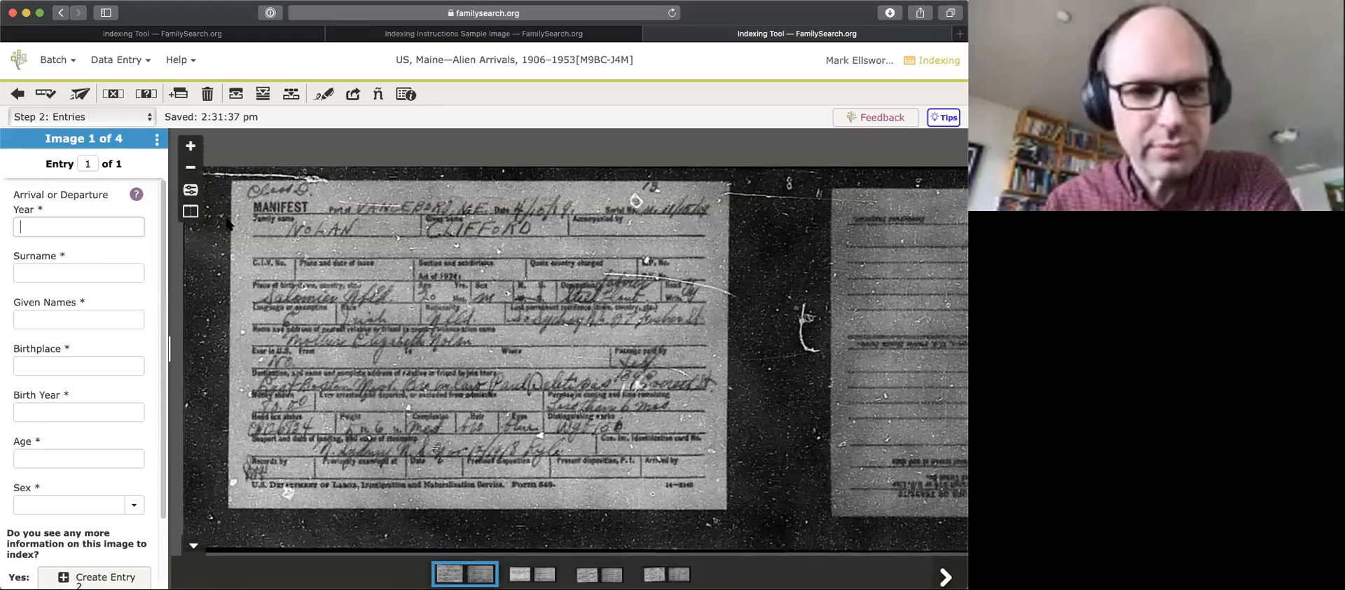
# - Leave the Maine batch, open the US, Louisiana, Orleans Parish—Death Certificates batch MS3Z-S1C, and acknowledge its indexing notice
pyautogui.click(17, 94)
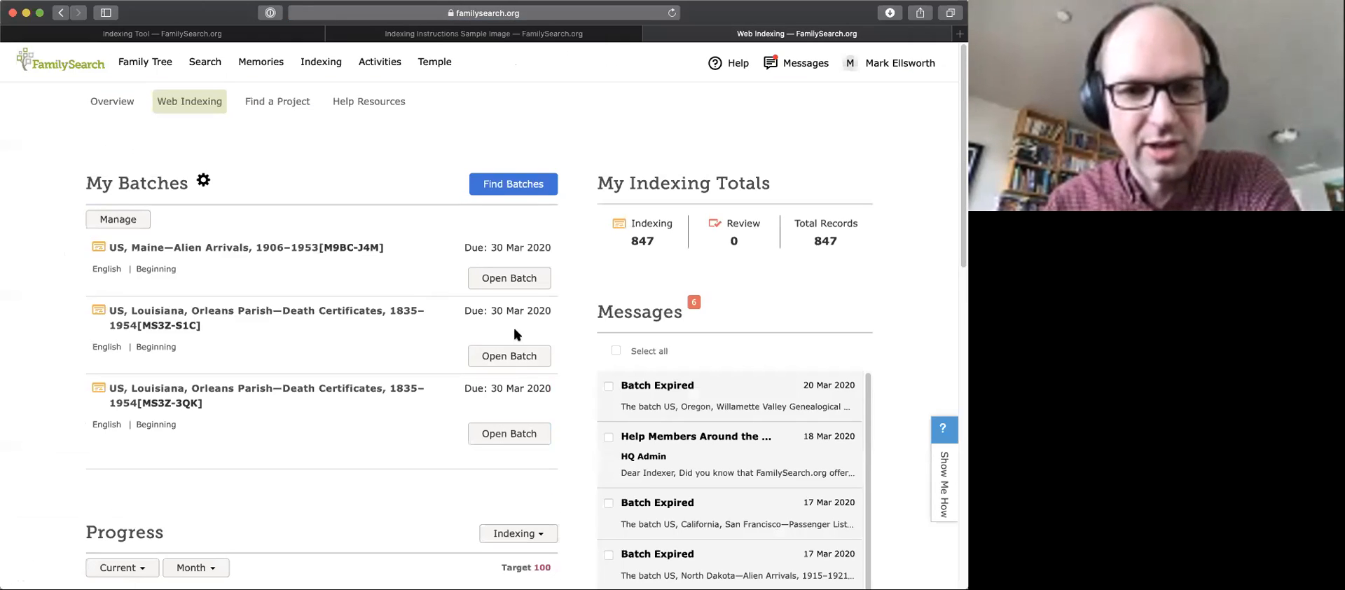
pyautogui.click(509, 357)
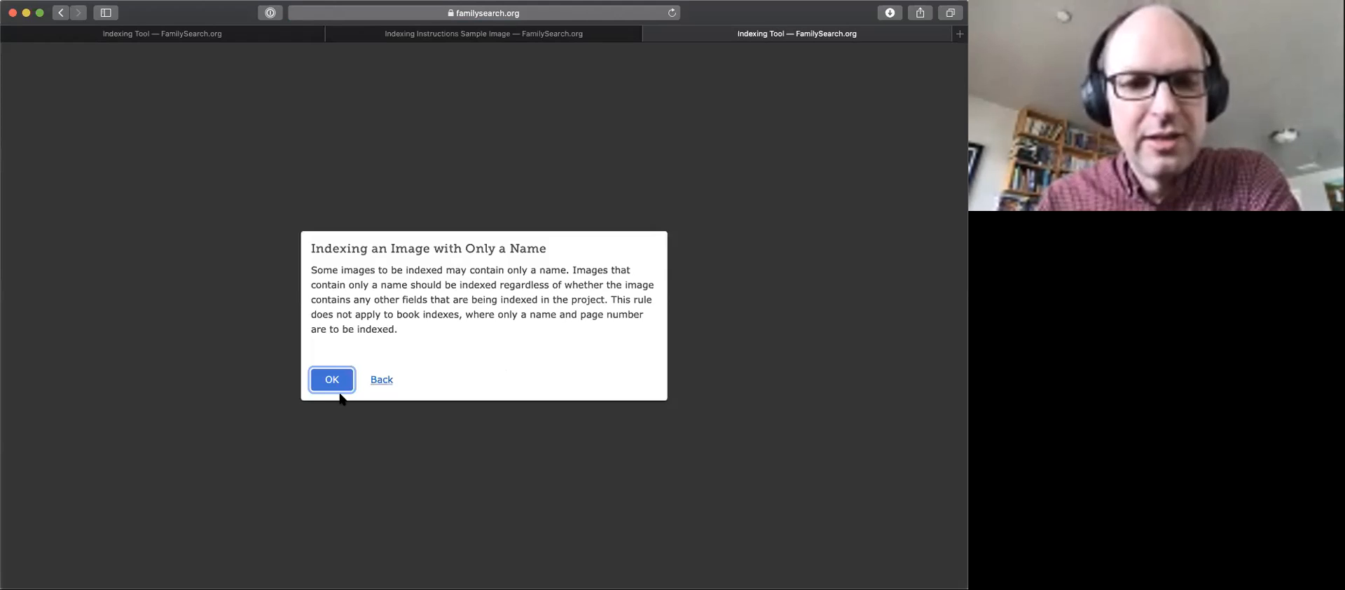
pyautogui.click(339, 387)
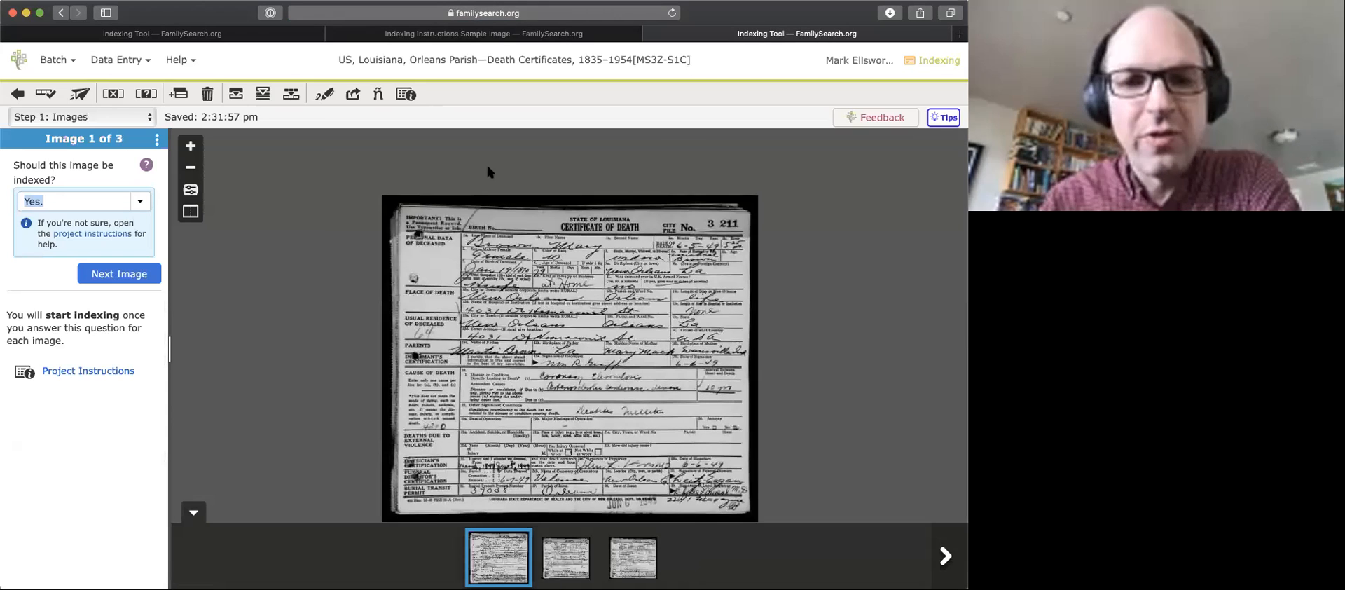
# - Enlarge the first death certificate image and open the project instructions for the batch
pyautogui.moveTo(520, 277); pyautogui.dragTo(470, 254)
pyautogui.scroll(3, 470, 259)
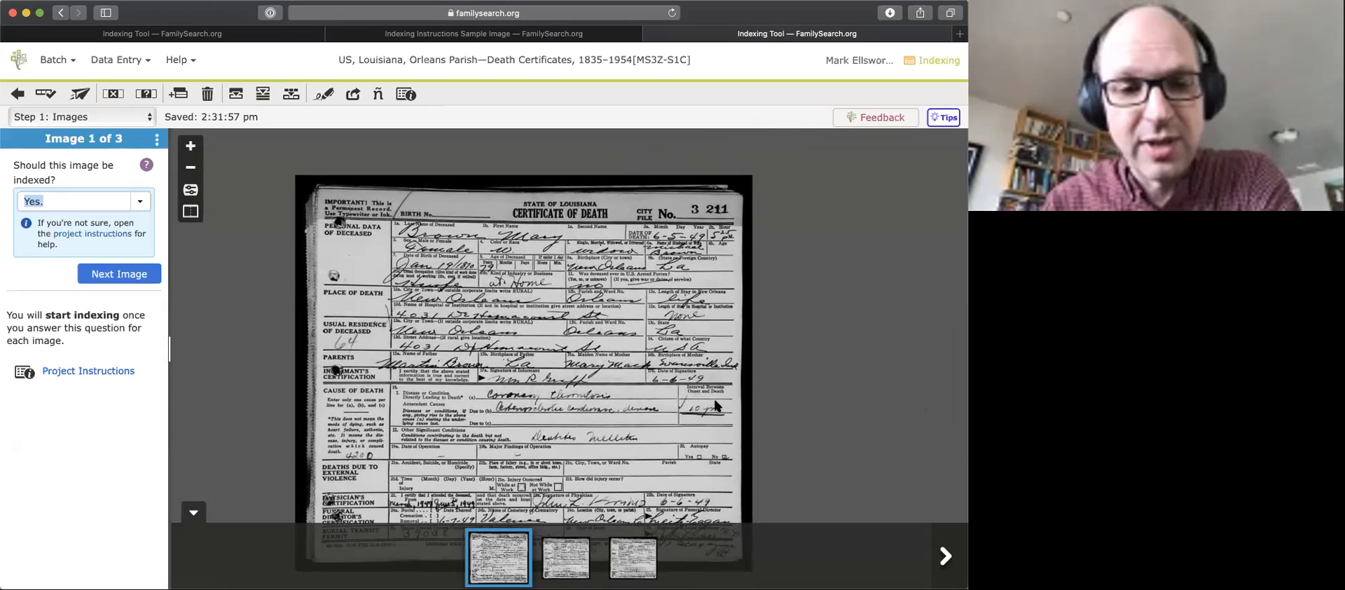
pyautogui.click(407, 94)
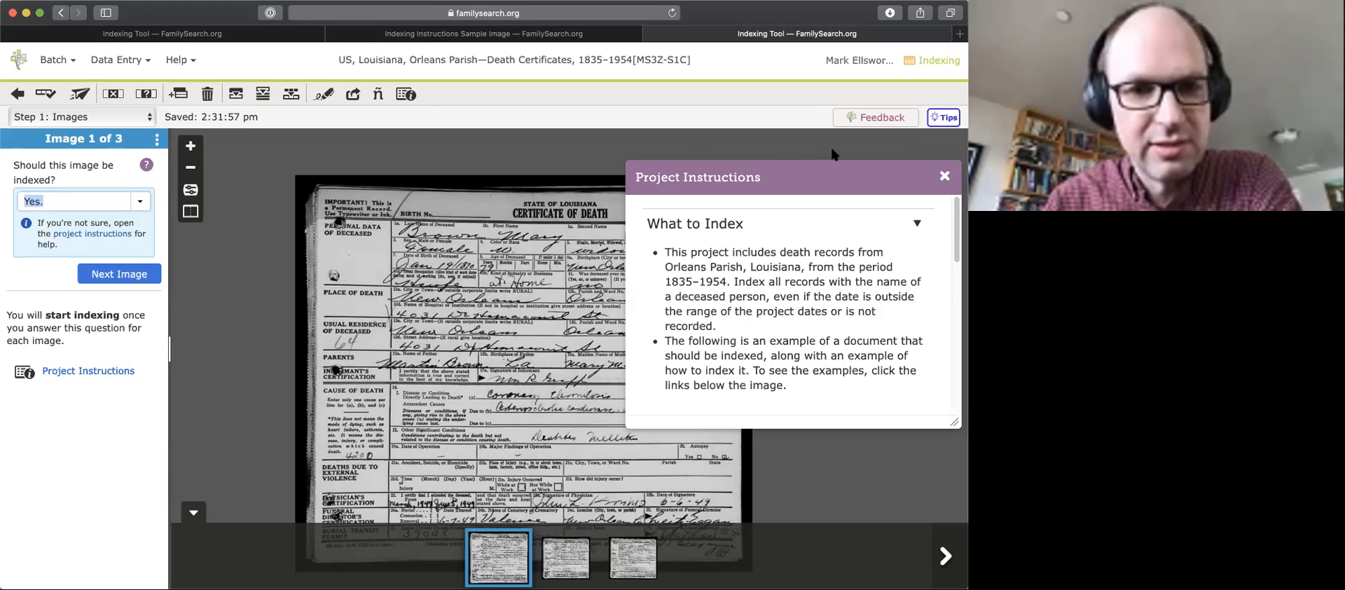
# - Accept Yes for indexing on all three death certificate images and continue to the entry form for image 1
pyautogui.click(112, 276)
pyautogui.click(112, 276)
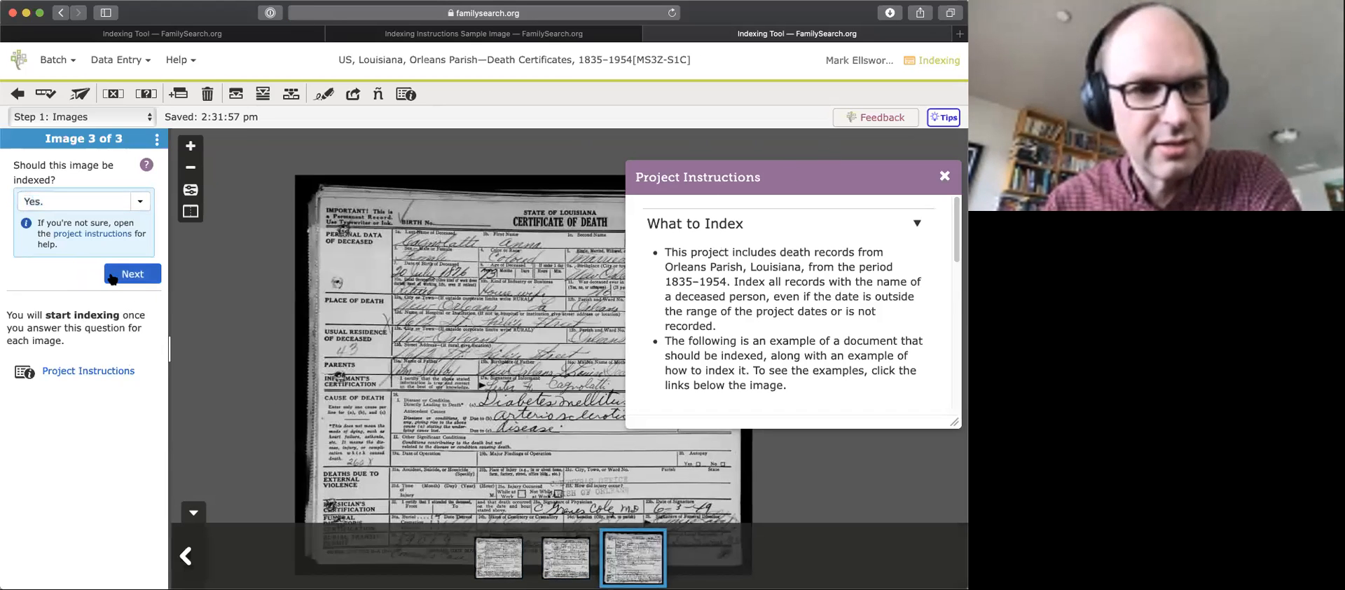
pyautogui.click(112, 276)
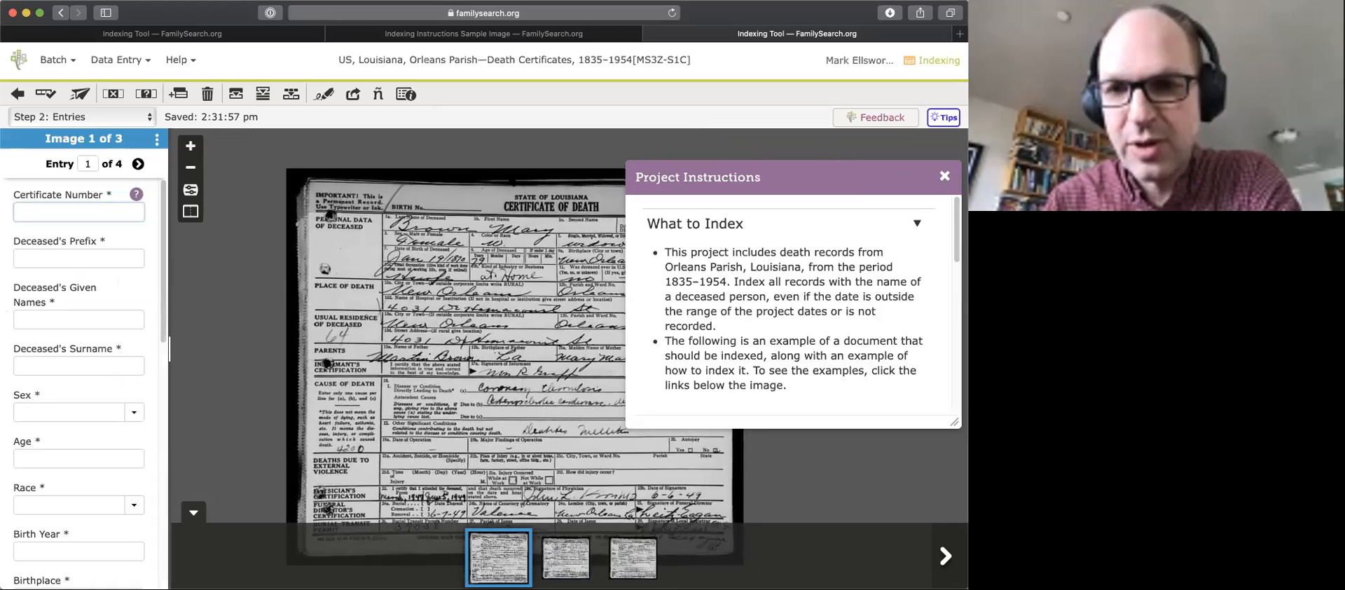
# - Find the sample documents in the project instructions and open the How to Index a Death Record example
pyautogui.scroll(-5, 762, 292)
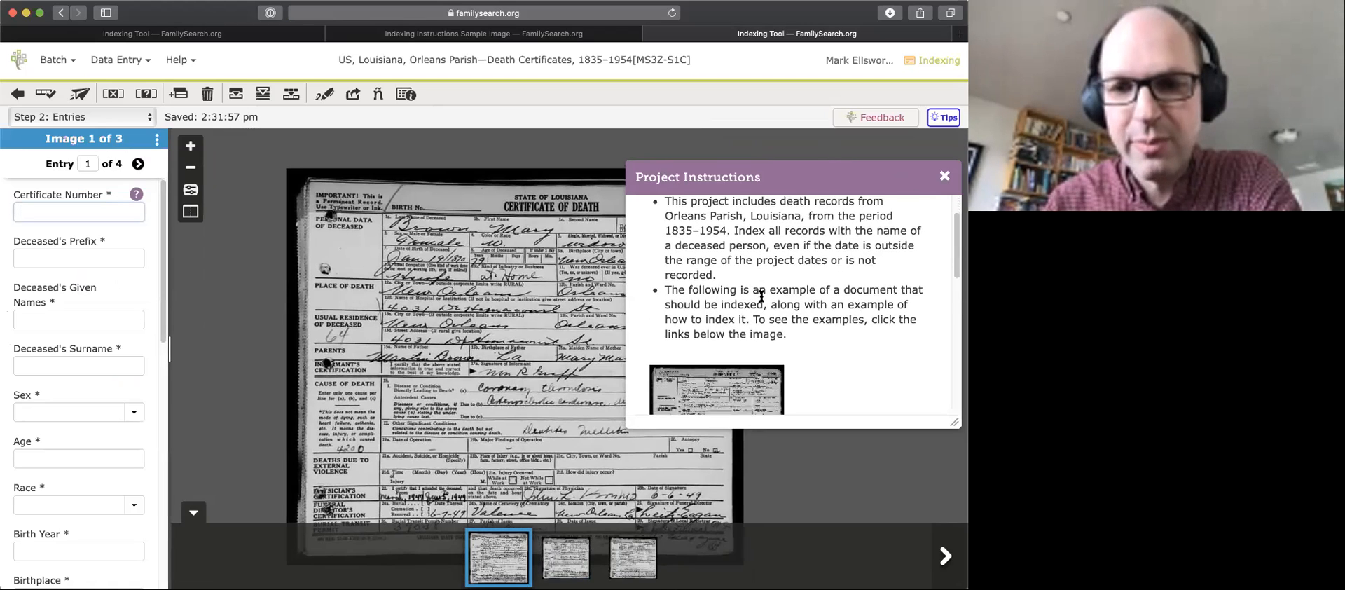
pyautogui.scroll(-3, 694, 337)
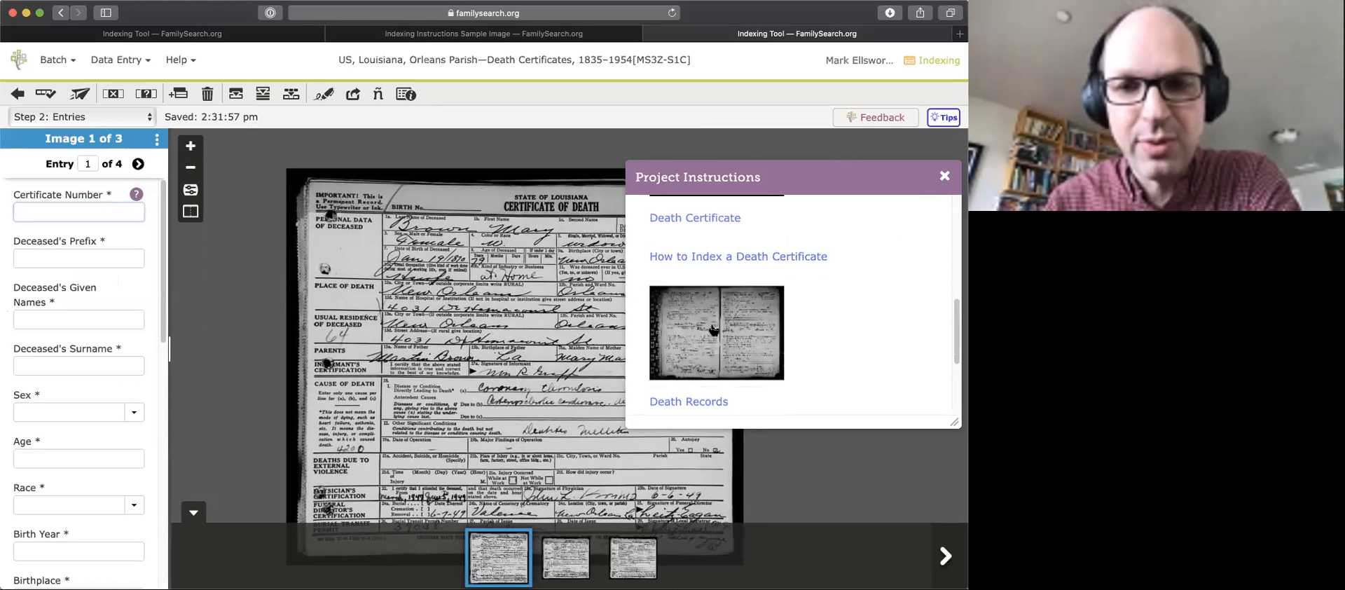
pyautogui.click(685, 369)
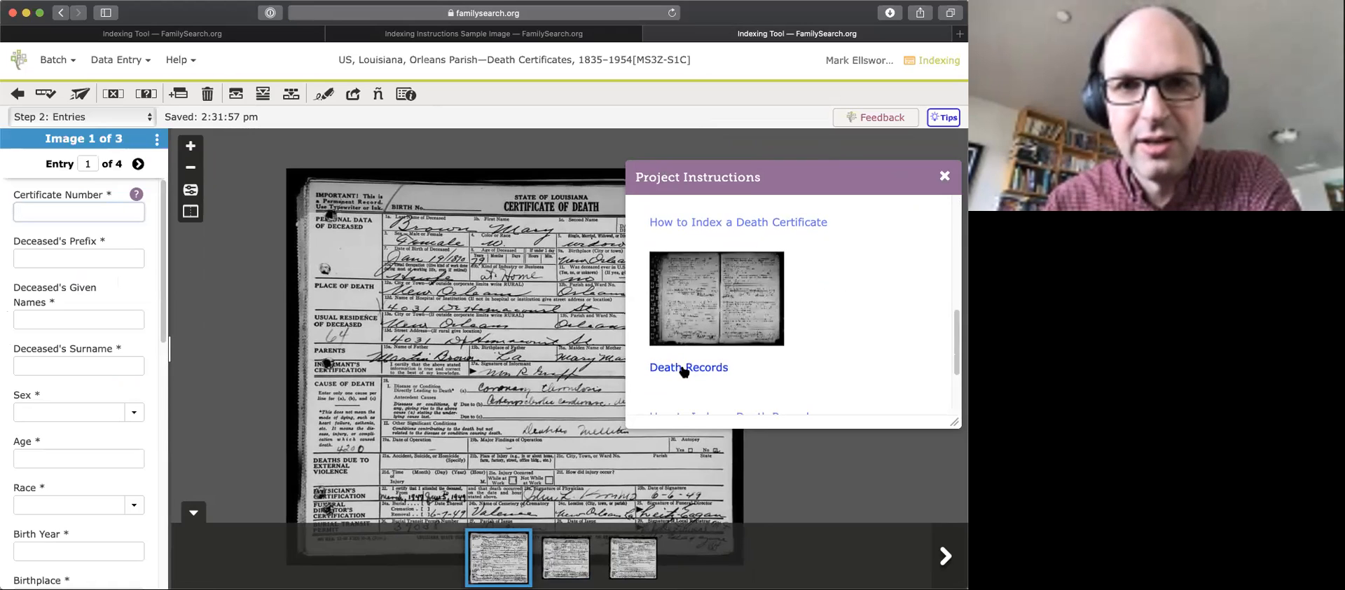
pyautogui.scroll(-2, 687, 370)
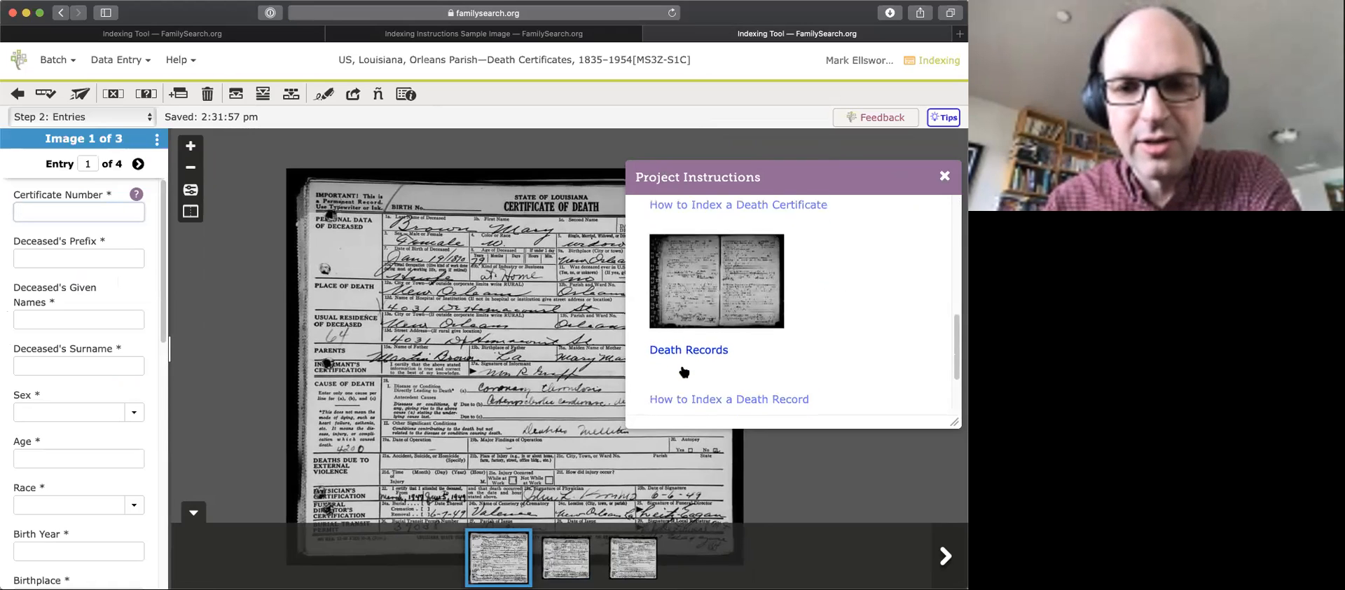
pyautogui.click(687, 368)
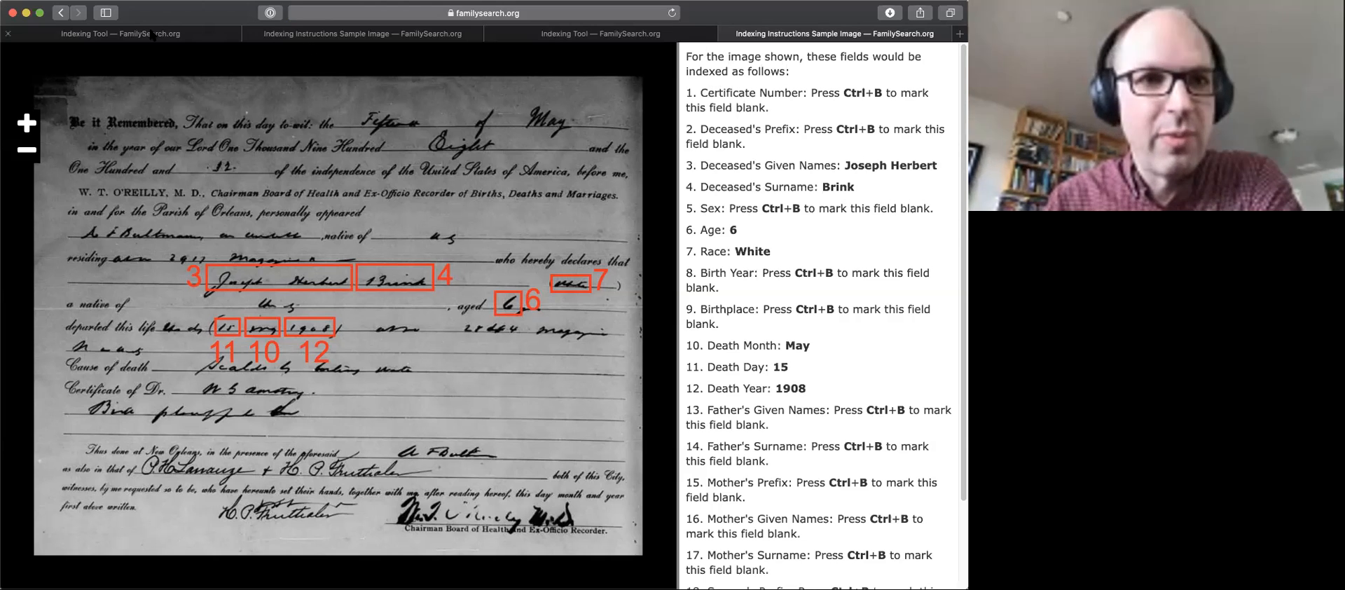
# - Return to batch MS3Z-S1C and open the How to Index a Death Certificate example from its project instructions
pyautogui.click(178, 39)
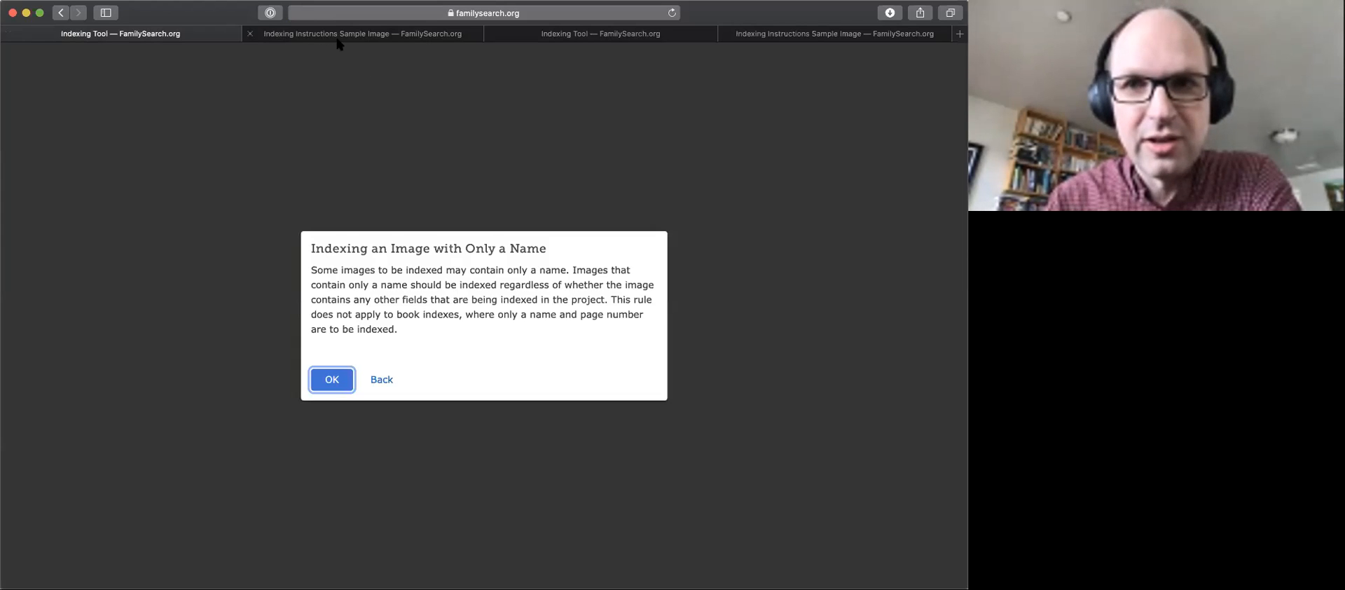
pyautogui.click(579, 39)
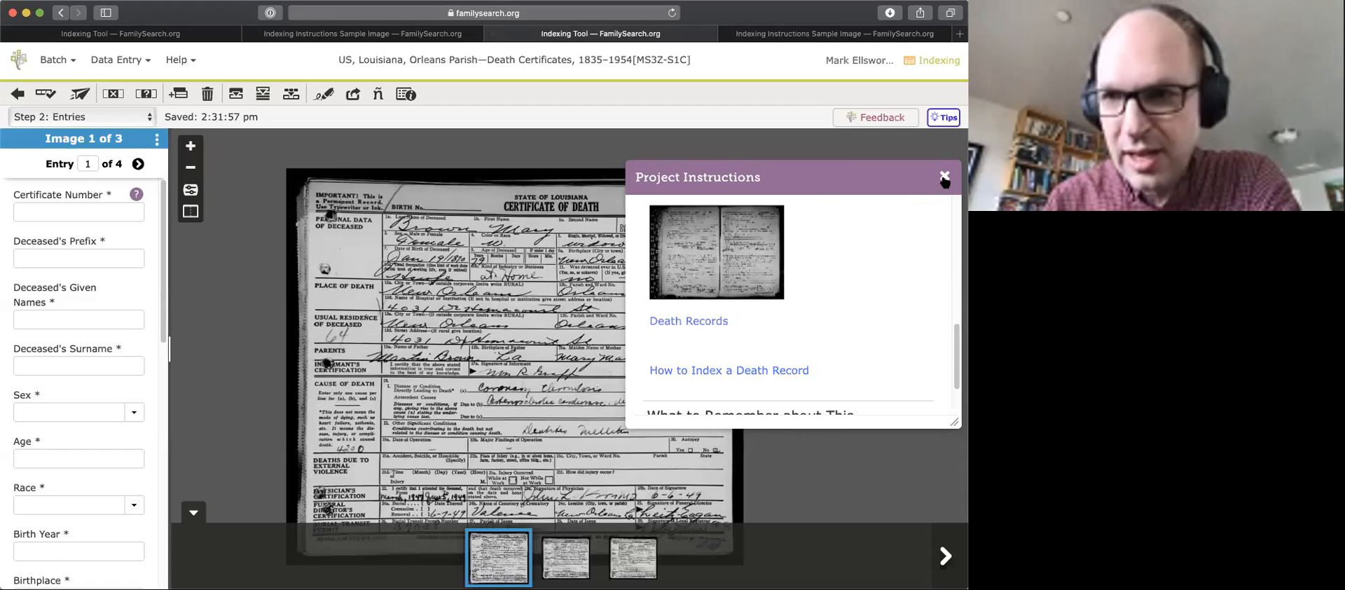
pyautogui.scroll(3, 834, 316)
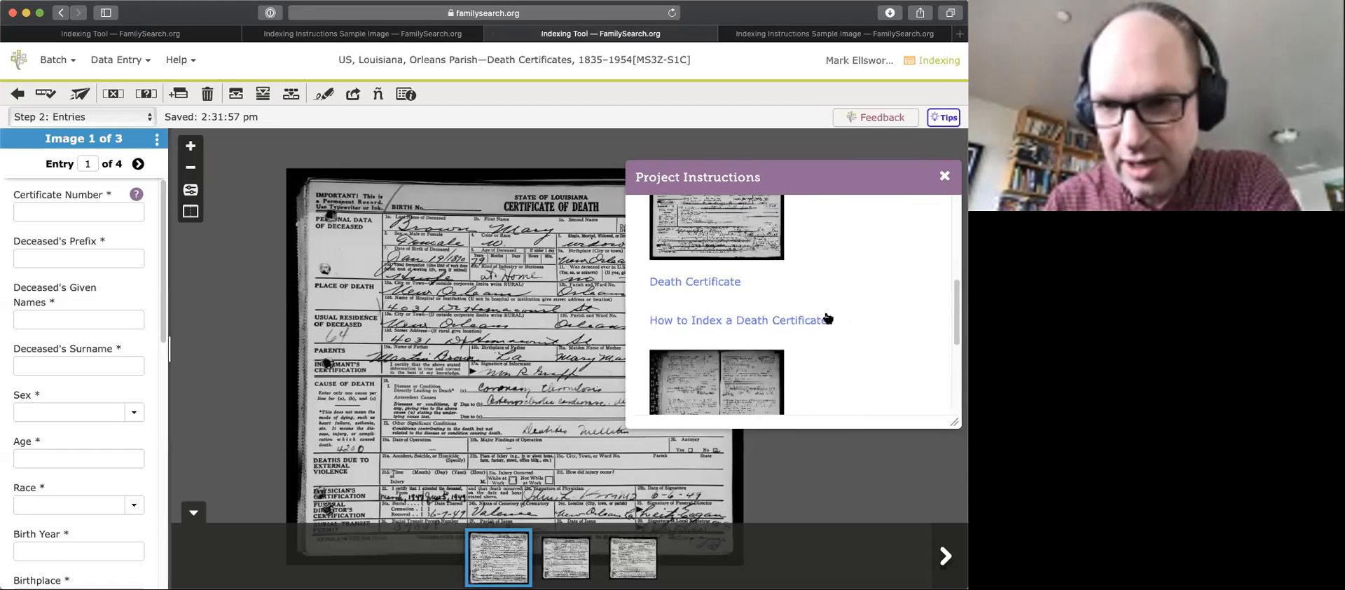
pyautogui.click(765, 322)
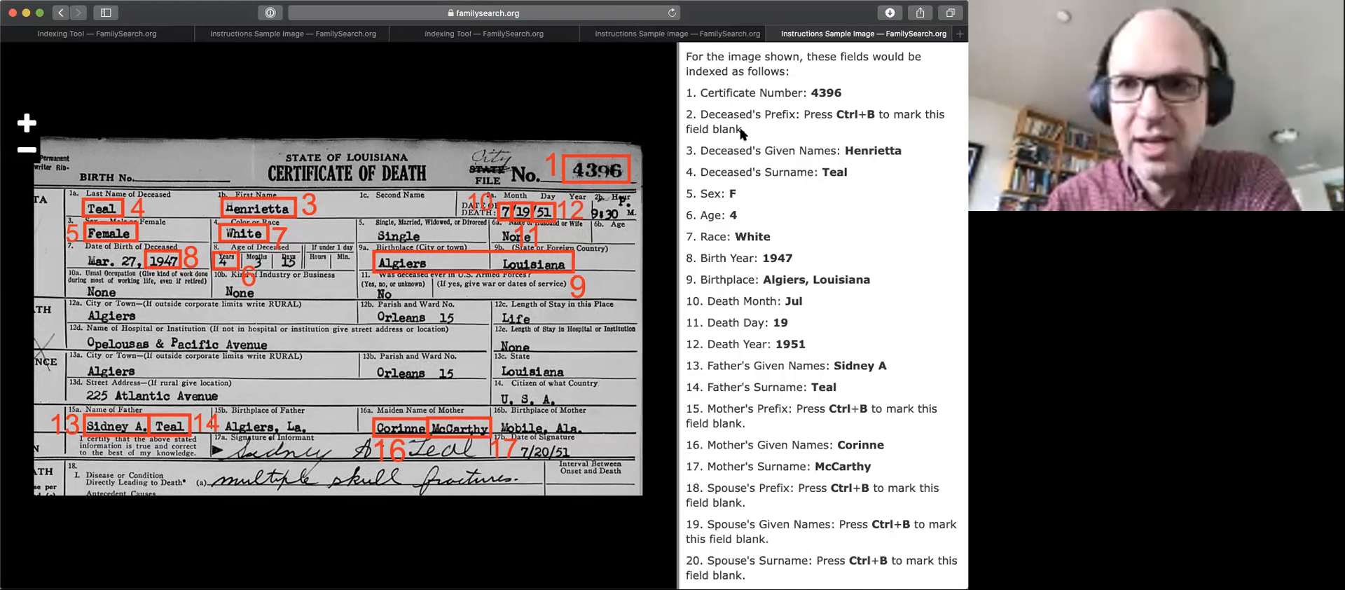
# - Examine the sample's instruction for marking the Deceased's Prefix field blank, then return to the batch's first death certificate
pyautogui.moveTo(835, 113); pyautogui.dragTo(870, 115)
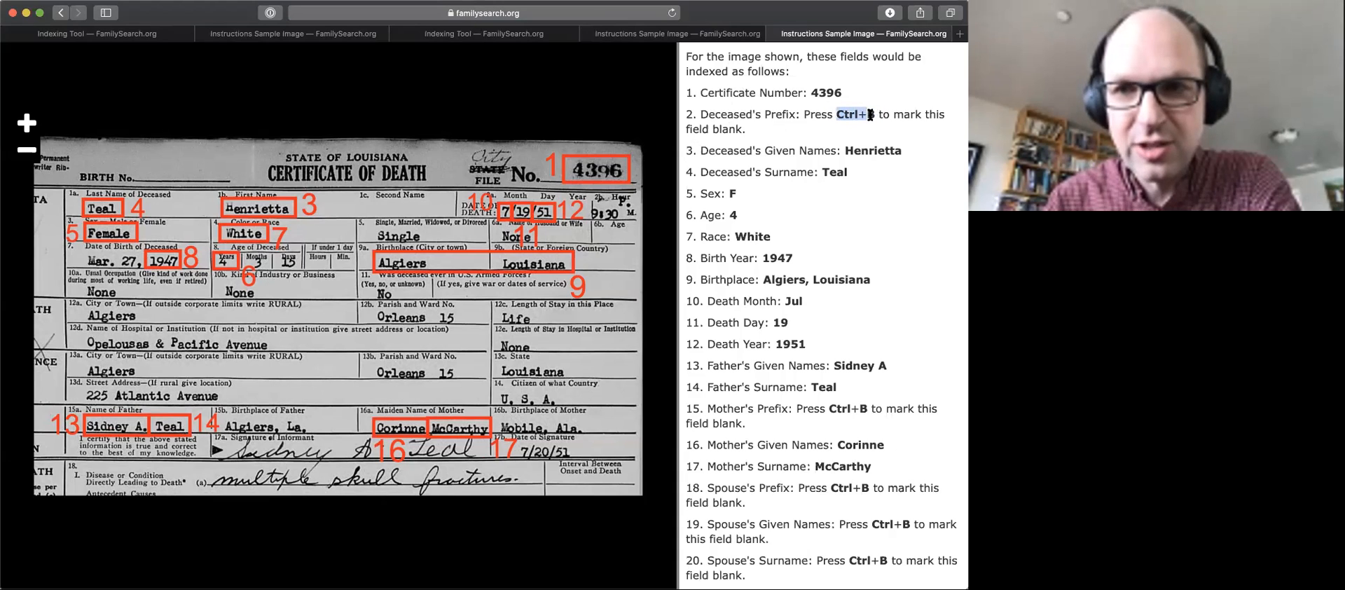
pyautogui.click(831, 116)
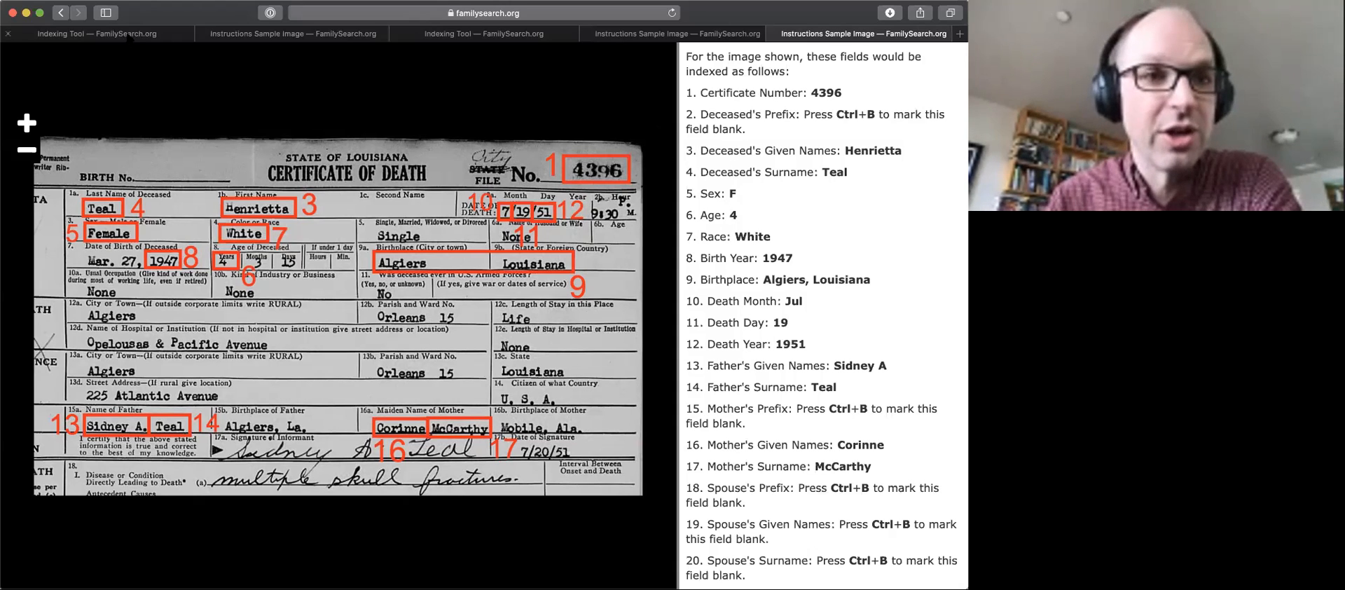
pyautogui.click(458, 35)
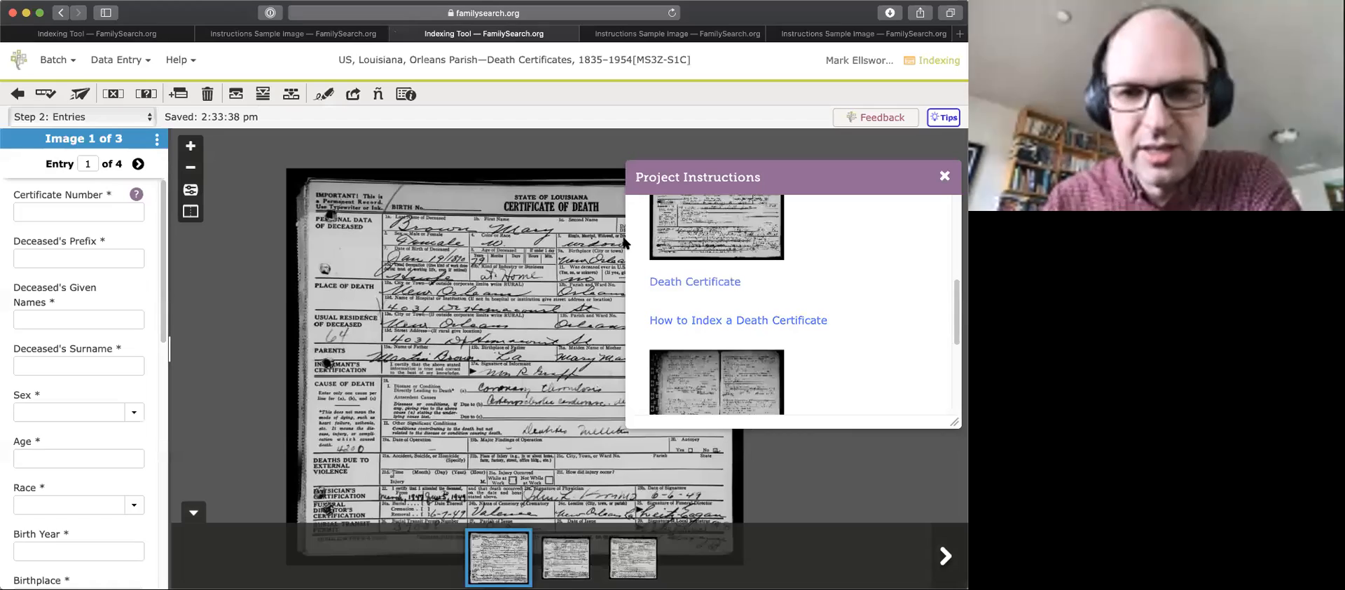
pyautogui.moveTo(496, 179); pyautogui.dragTo(516, 212)
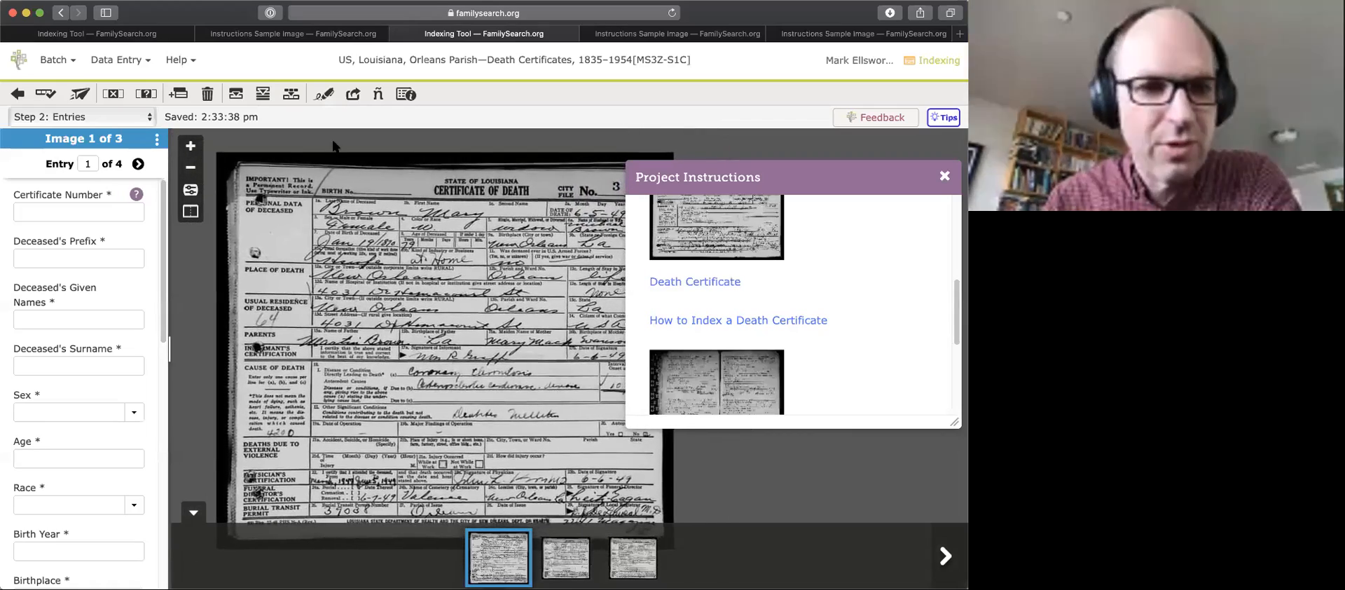
# - Leave batch MS3Z-S1C, open batch MS3Z-3QK from My Batches, and acknowledge the notice about images with only a name
pyautogui.click(17, 94)
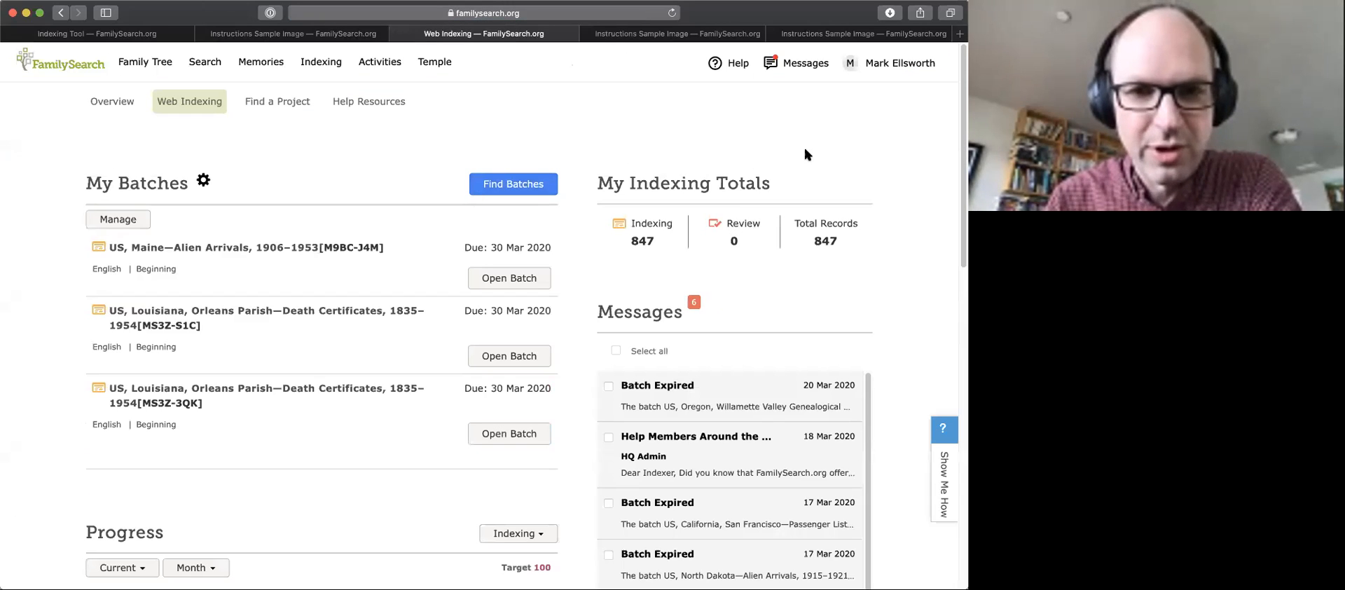
pyautogui.click(510, 434)
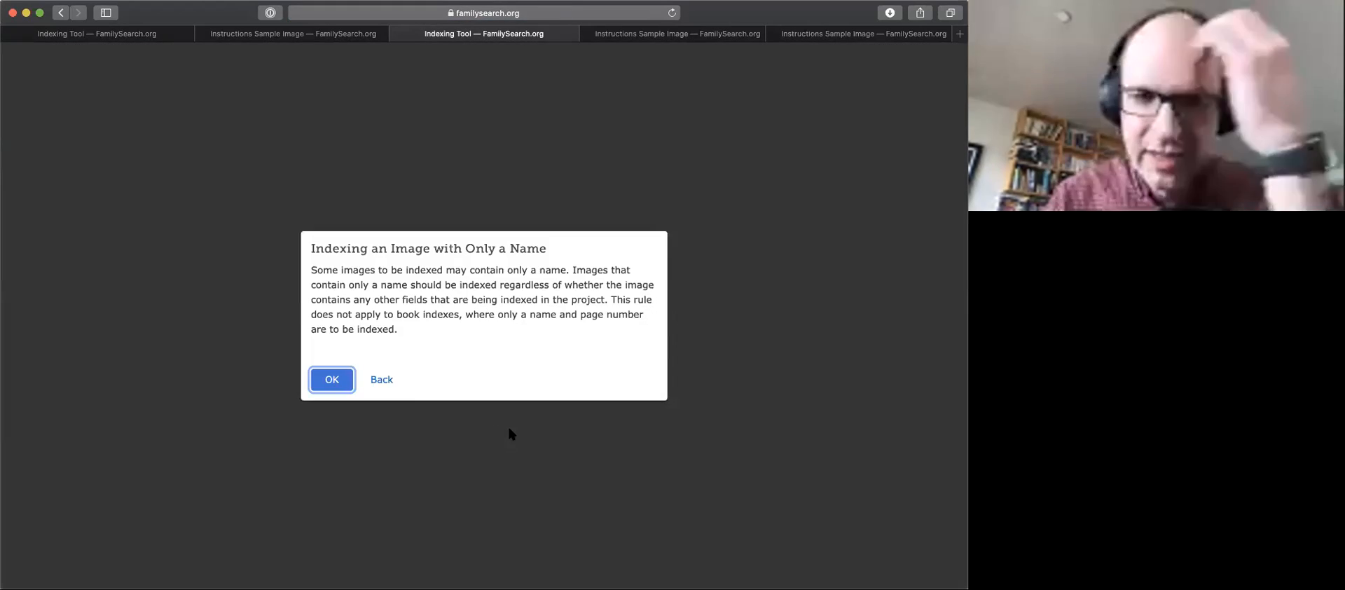
pyautogui.click(347, 380)
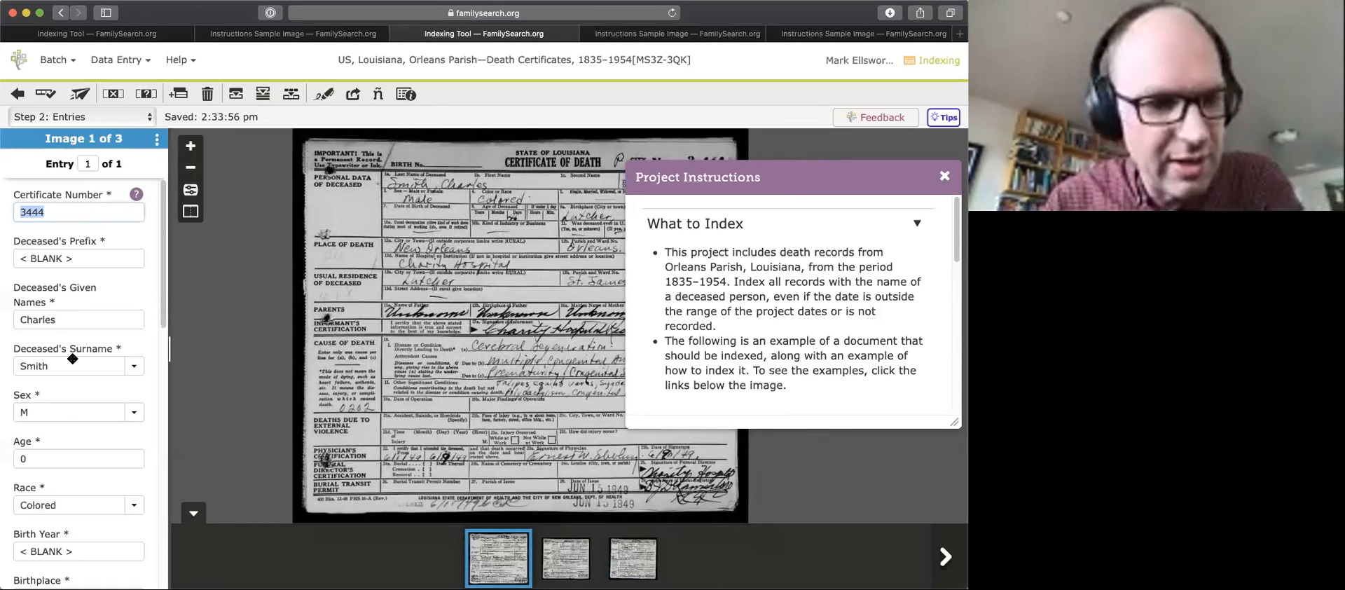
# - Review the completed entries for images 1 and 2 of batch MS3Z-3QK, then open the blank entry for image 3
pyautogui.scroll(-4, 74, 302)
pyautogui.scroll(5, 74, 306)
pyautogui.click(565, 558)
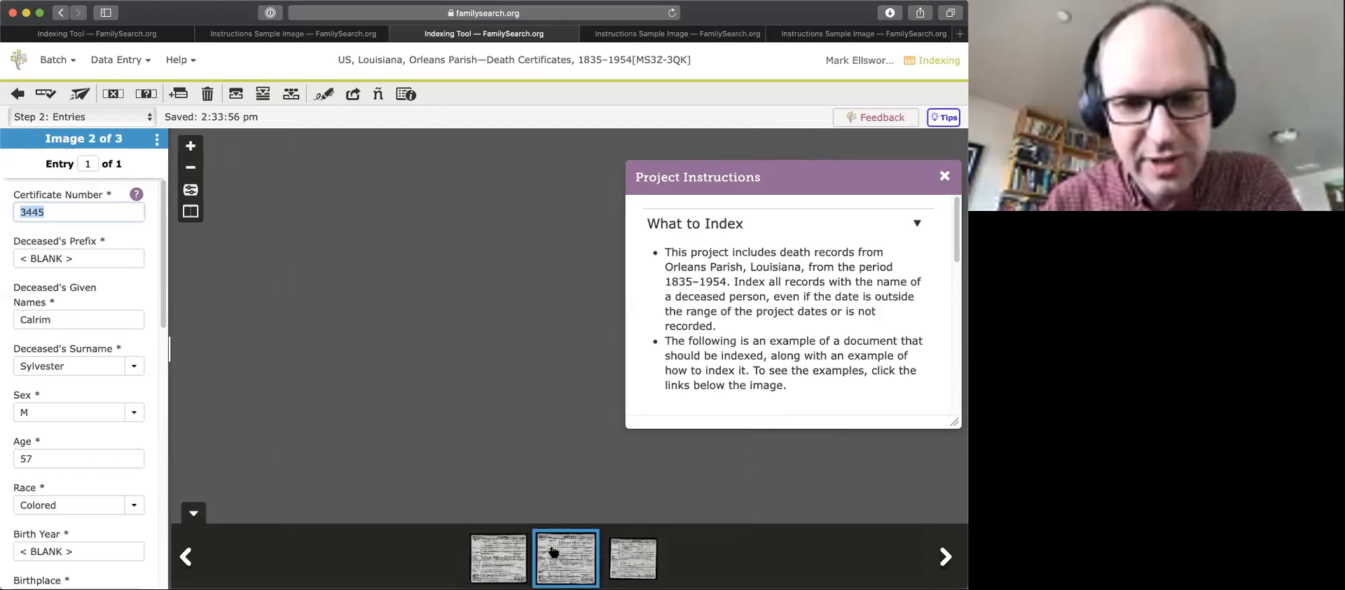
pyautogui.scroll(-3, 80, 425)
pyautogui.scroll(4, 79, 425)
pyautogui.click(632, 559)
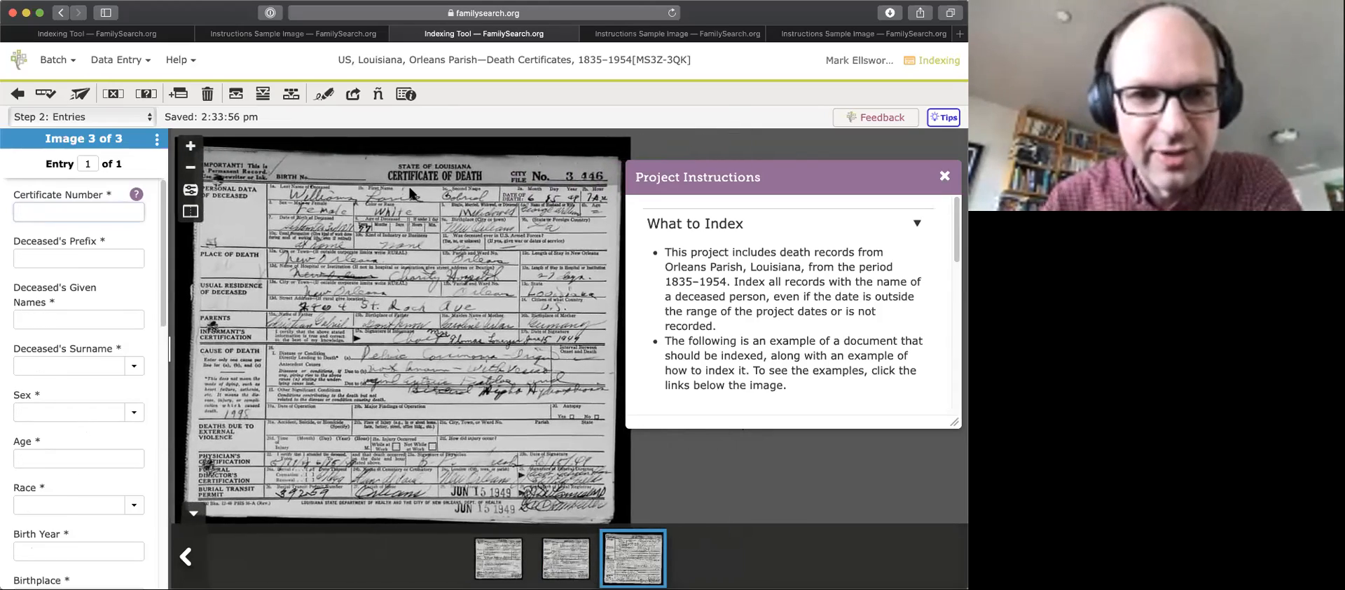
# - Examine the deceased's name lines on the third death certificate up close and close the project instructions covering it
pyautogui.scroll(2, 410, 192)
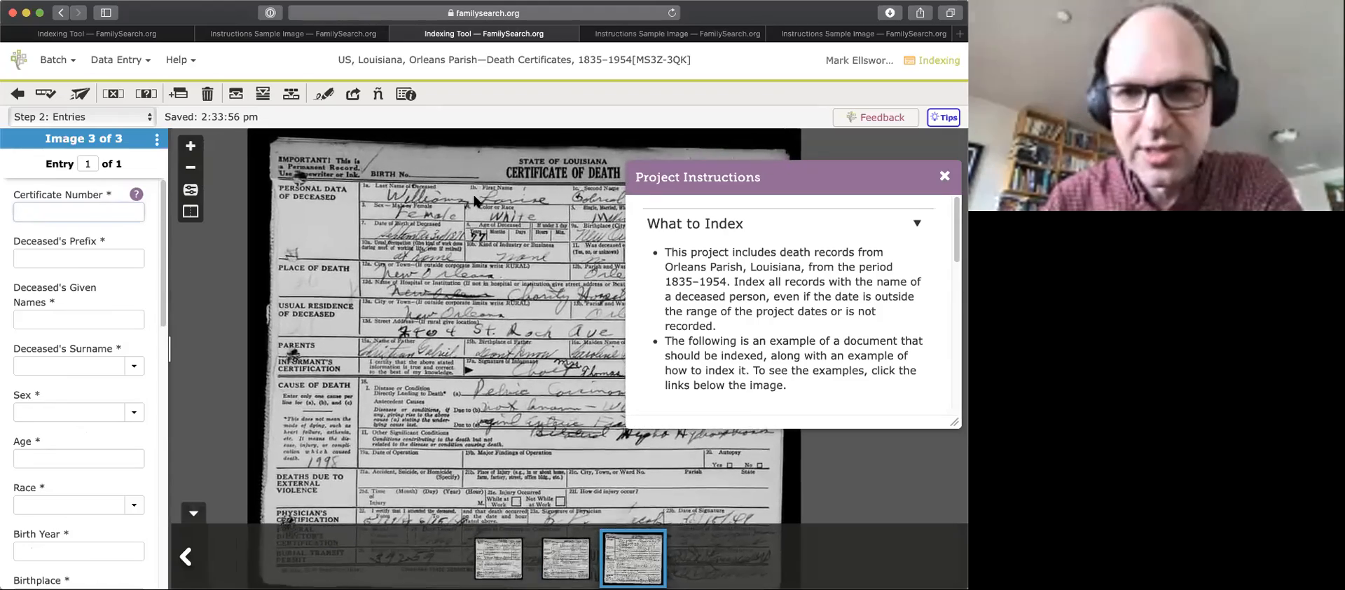
pyautogui.scroll(1, 379, 211)
pyautogui.moveTo(379, 211); pyautogui.dragTo(320, 217)
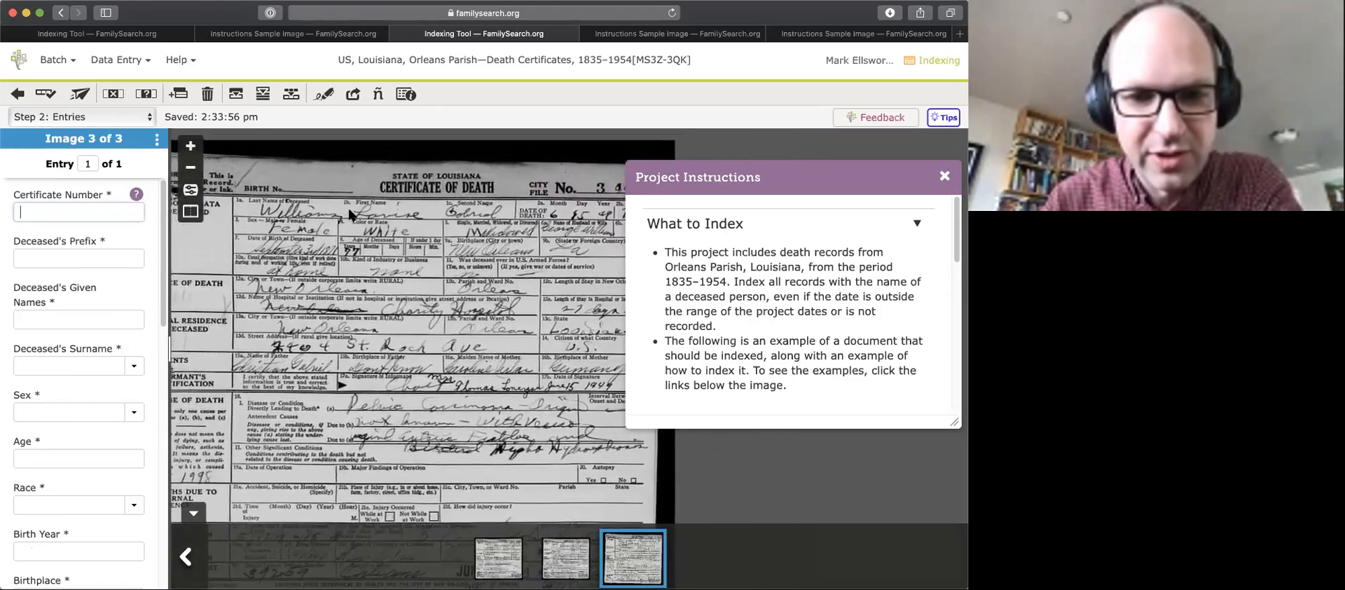
pyautogui.moveTo(463, 217); pyautogui.dragTo(457, 230)
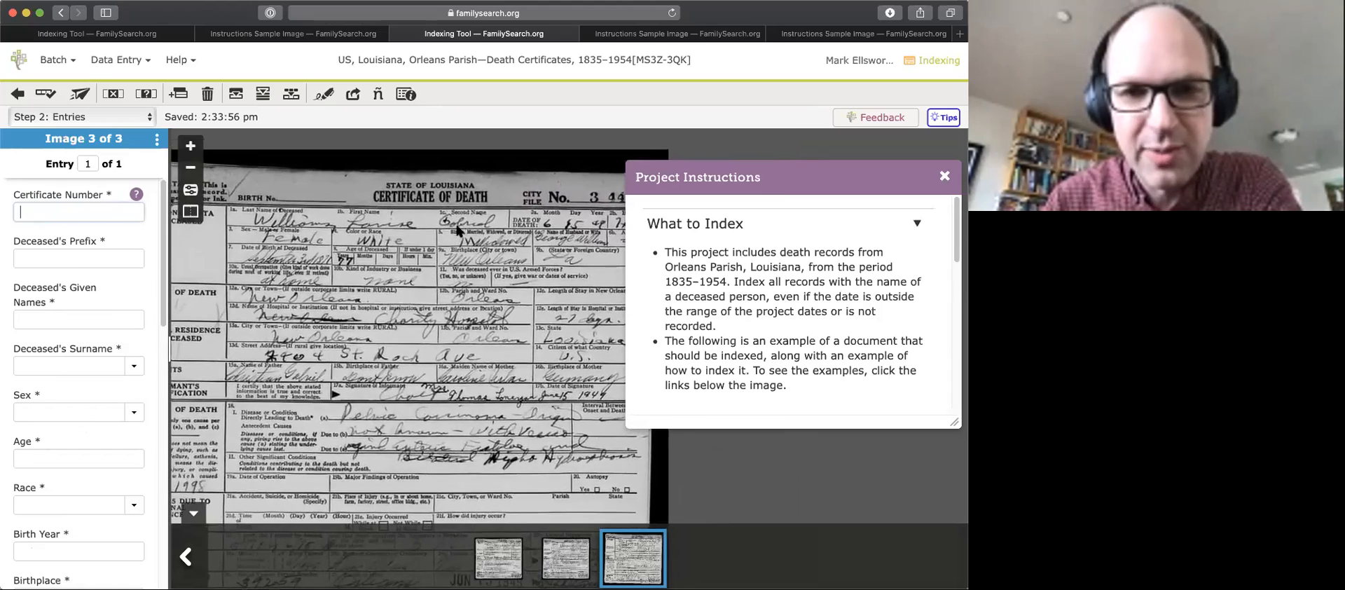
pyautogui.scroll(1, 443, 250)
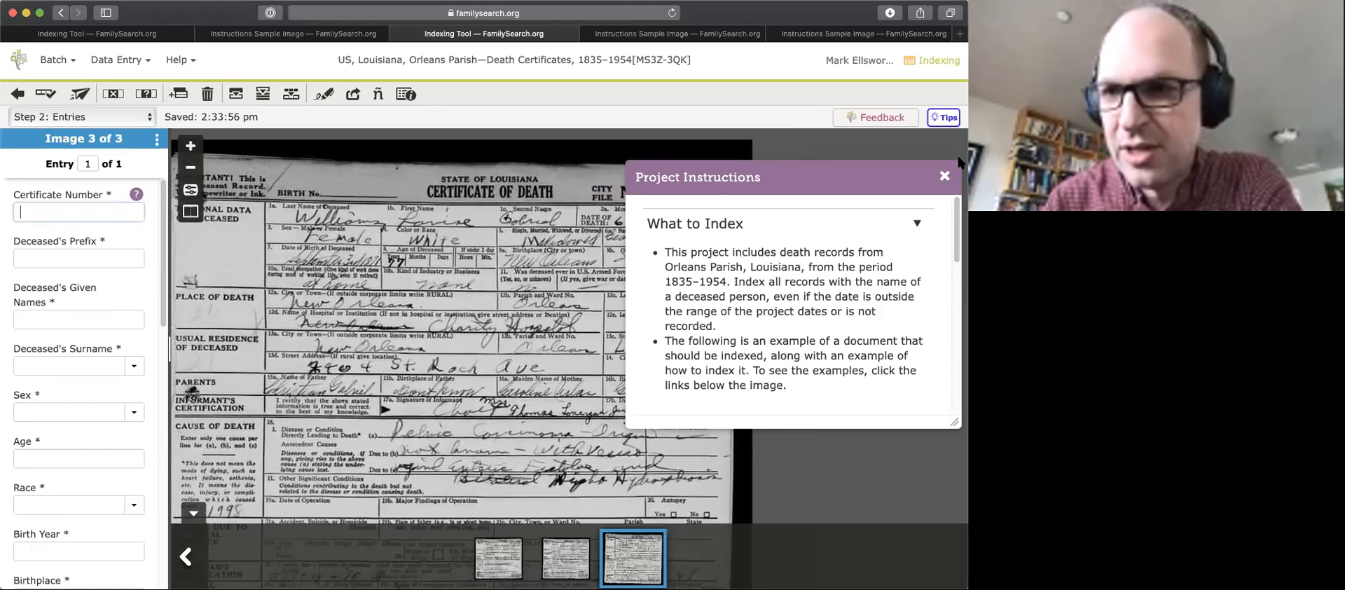
pyautogui.moveTo(516, 274); pyautogui.dragTo(452, 271)
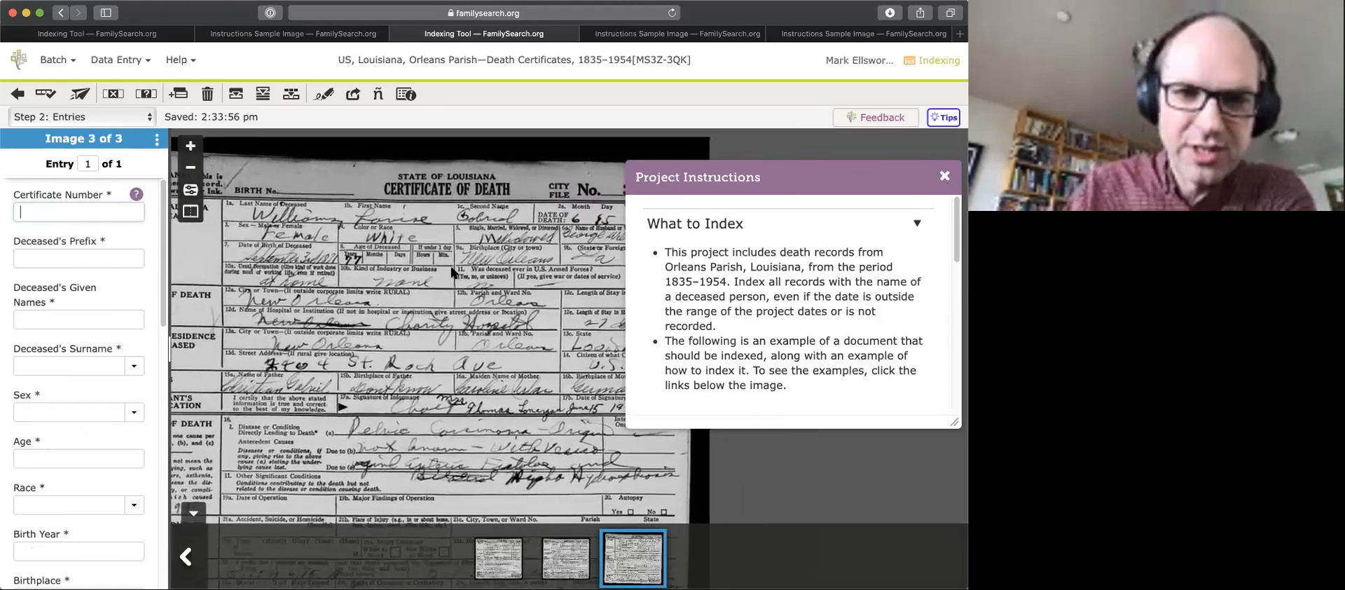
pyautogui.moveTo(450, 282); pyautogui.dragTo(439, 285)
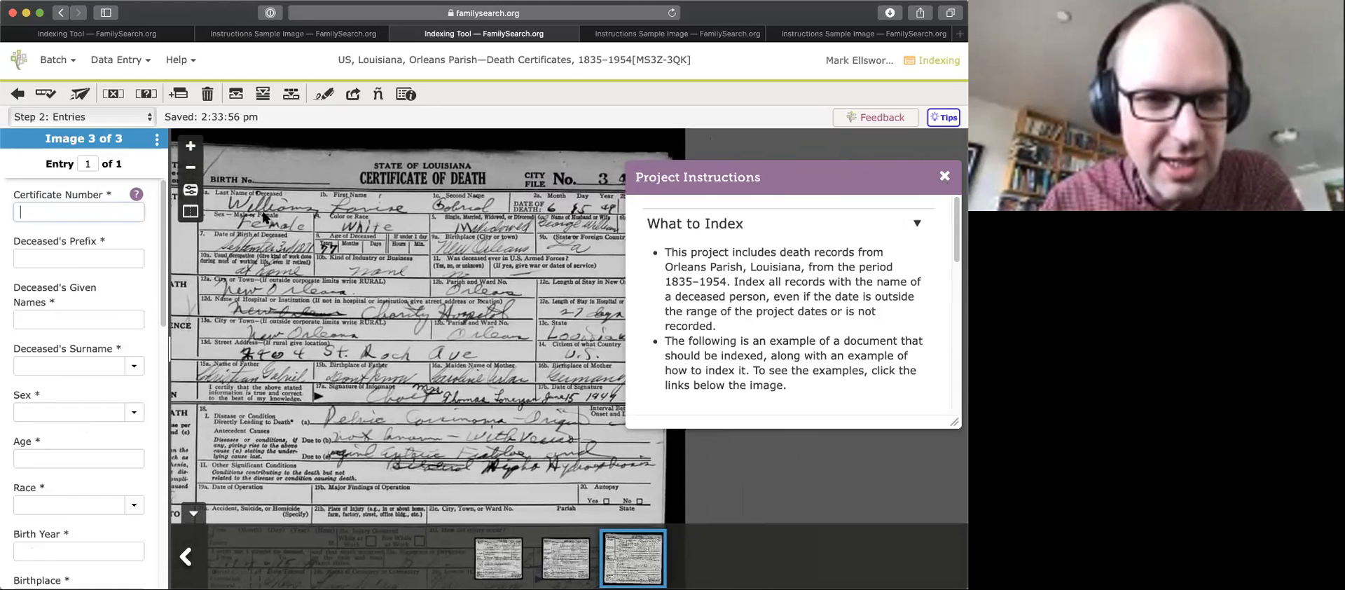
pyautogui.click(945, 176)
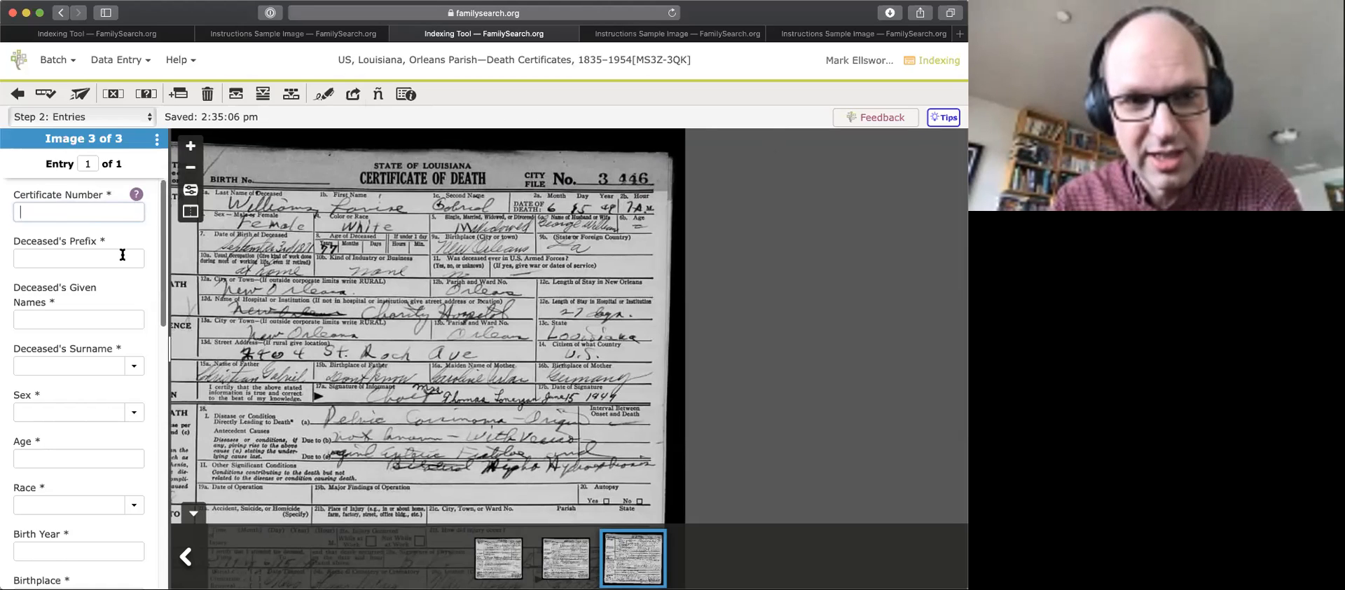
# - Read the field help for Certificate Number on image 3 and close it
pyautogui.click(104, 319)
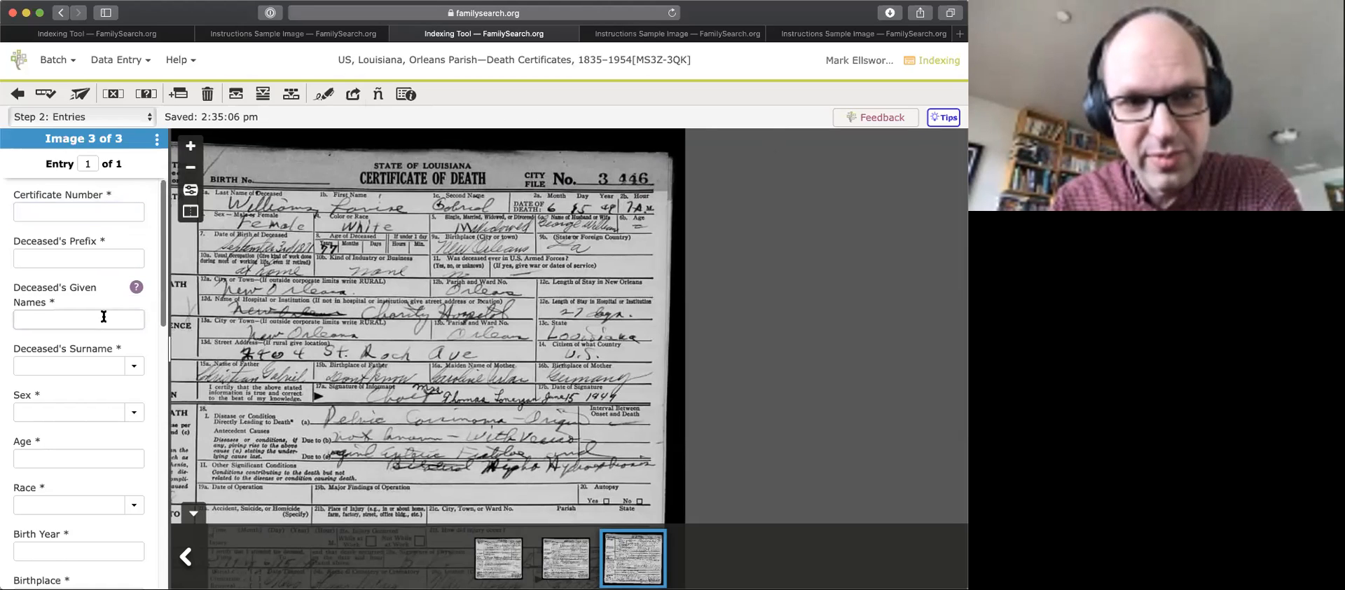
pyautogui.click(102, 258)
pyautogui.click(103, 215)
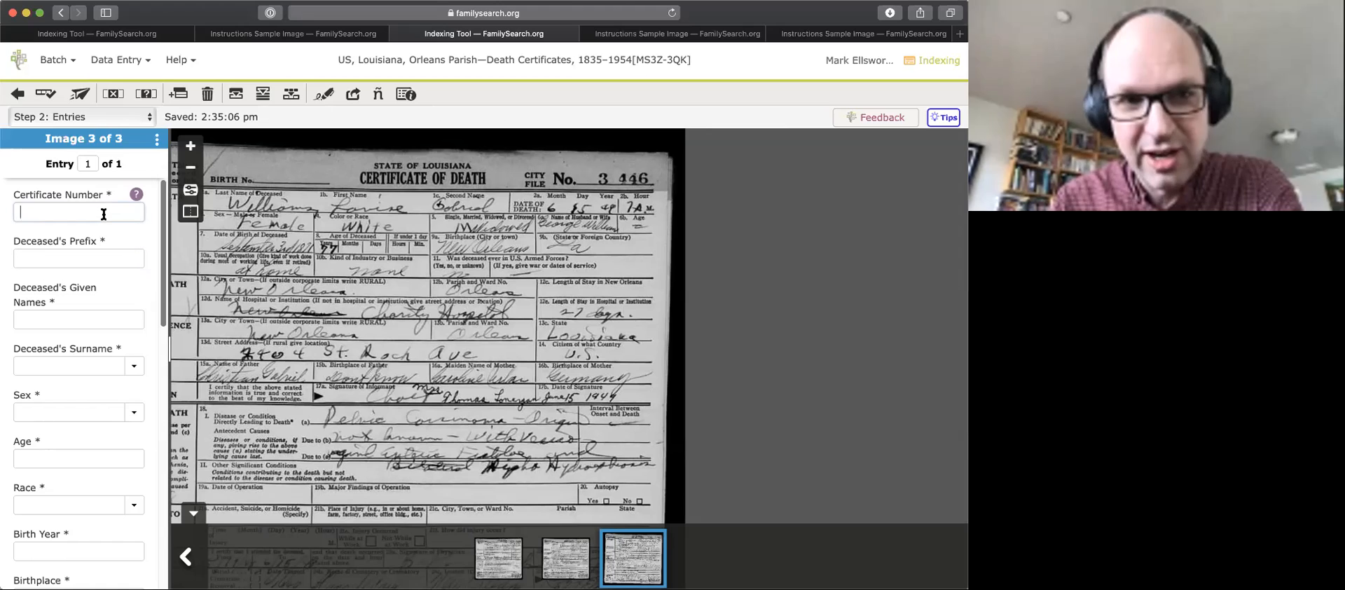
pyautogui.click(136, 195)
pyautogui.scroll(-4, 136, 200)
pyautogui.scroll(2, 120, 209)
pyautogui.scroll(2, 123, 208)
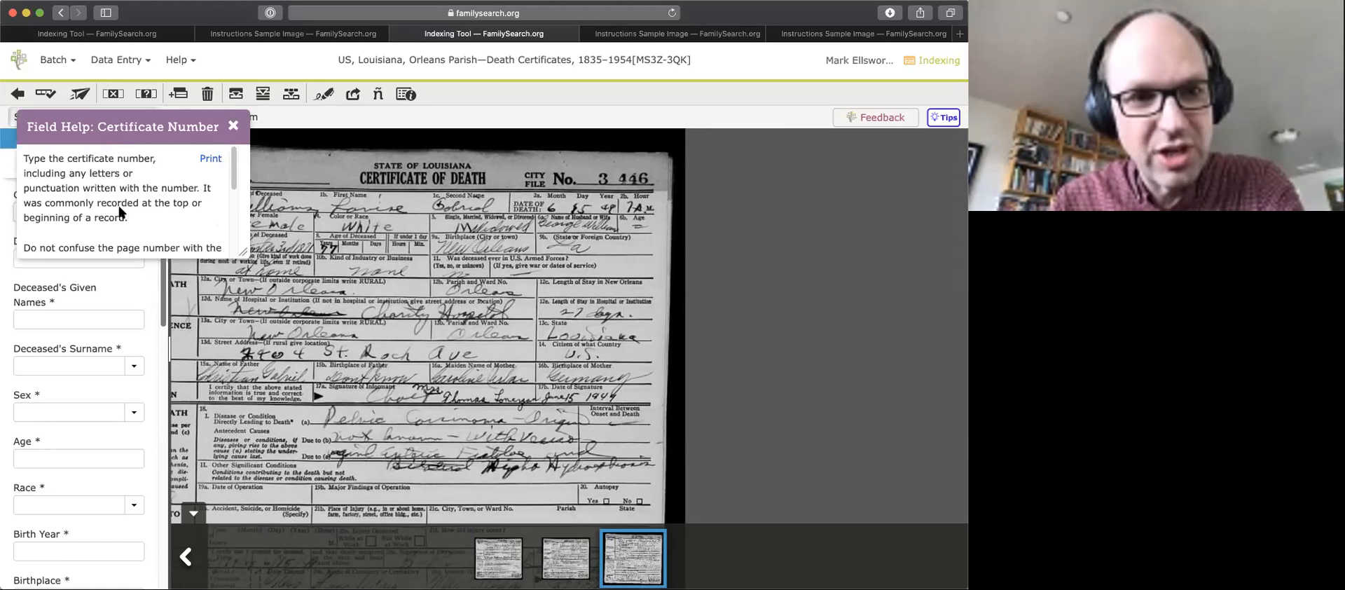
pyautogui.click(231, 128)
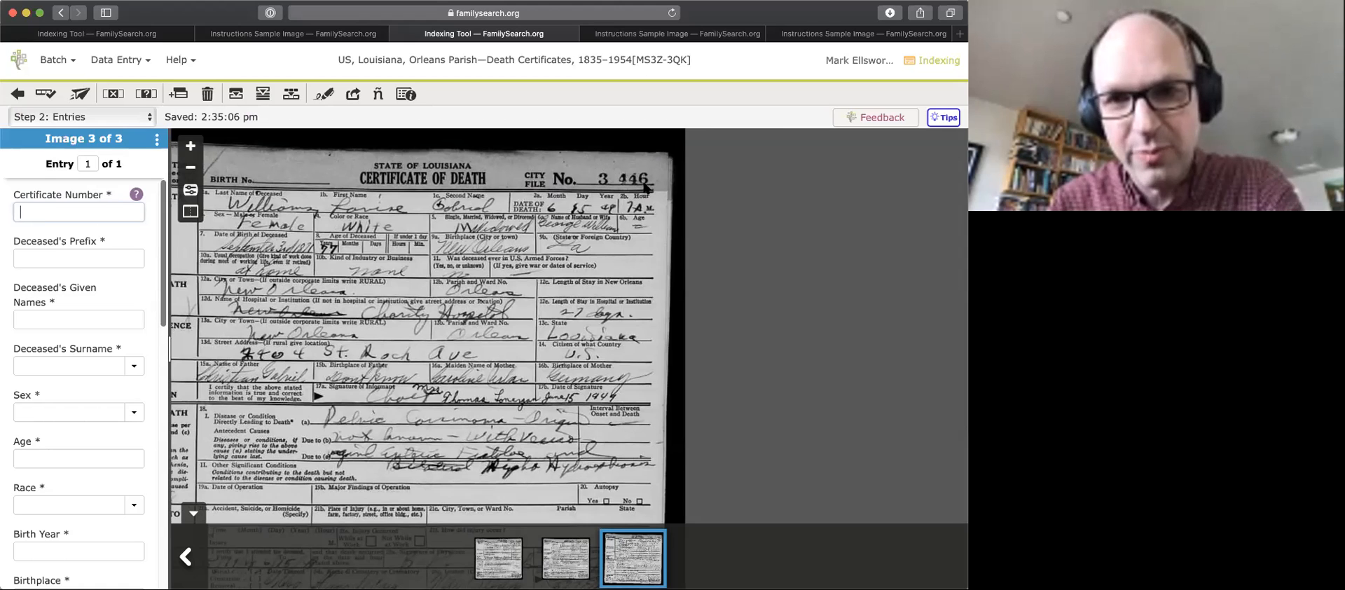
# - Enter the certificate number written on the image 3 death certificate and mark the Deceased's Prefix field blank
pyautogui.moveTo(513, 181); pyautogui.dragTo(599, 197)
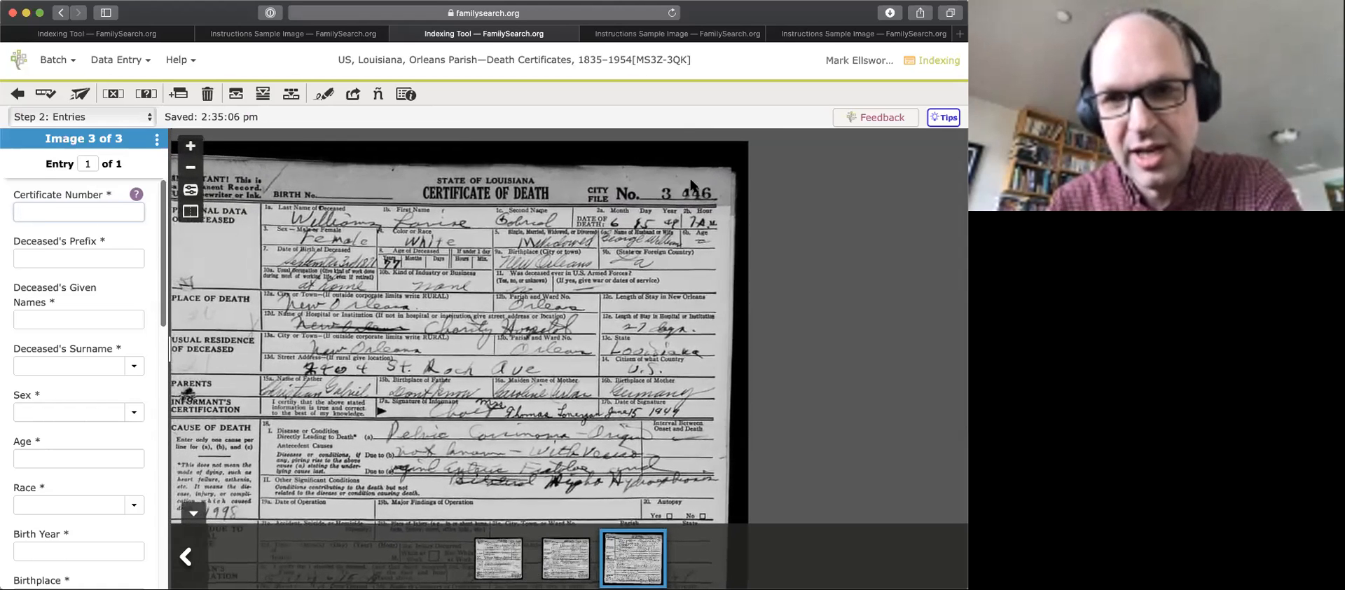
pyautogui.write('3446')
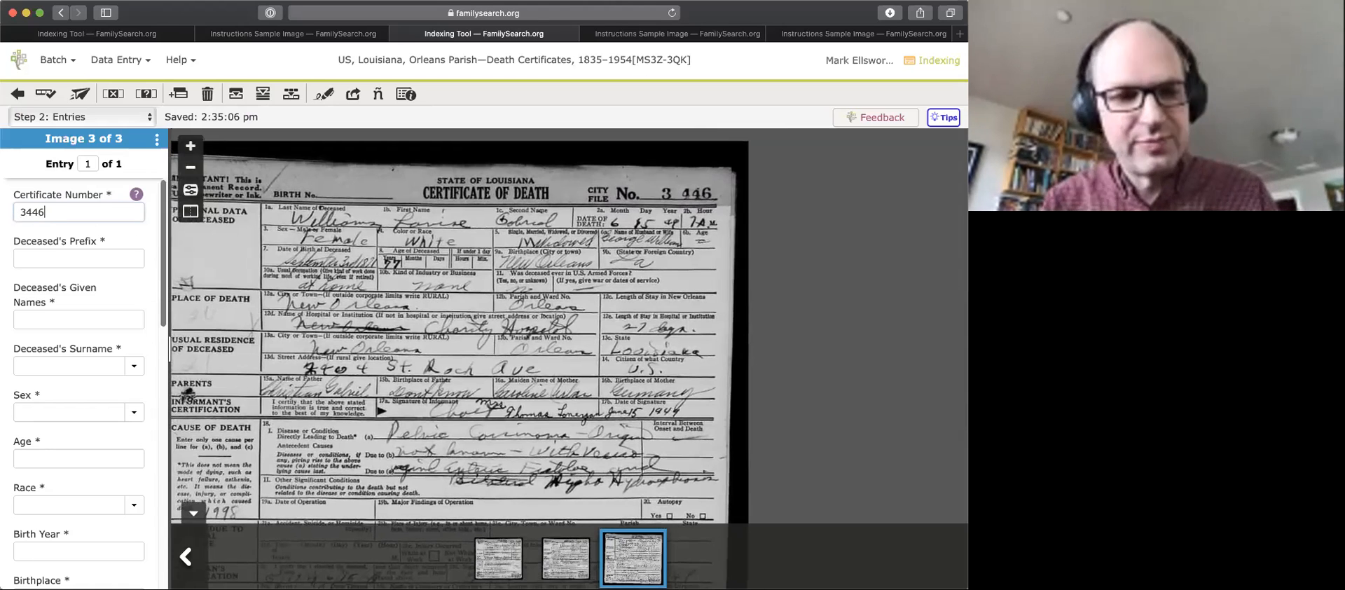
pyautogui.press('Tab')
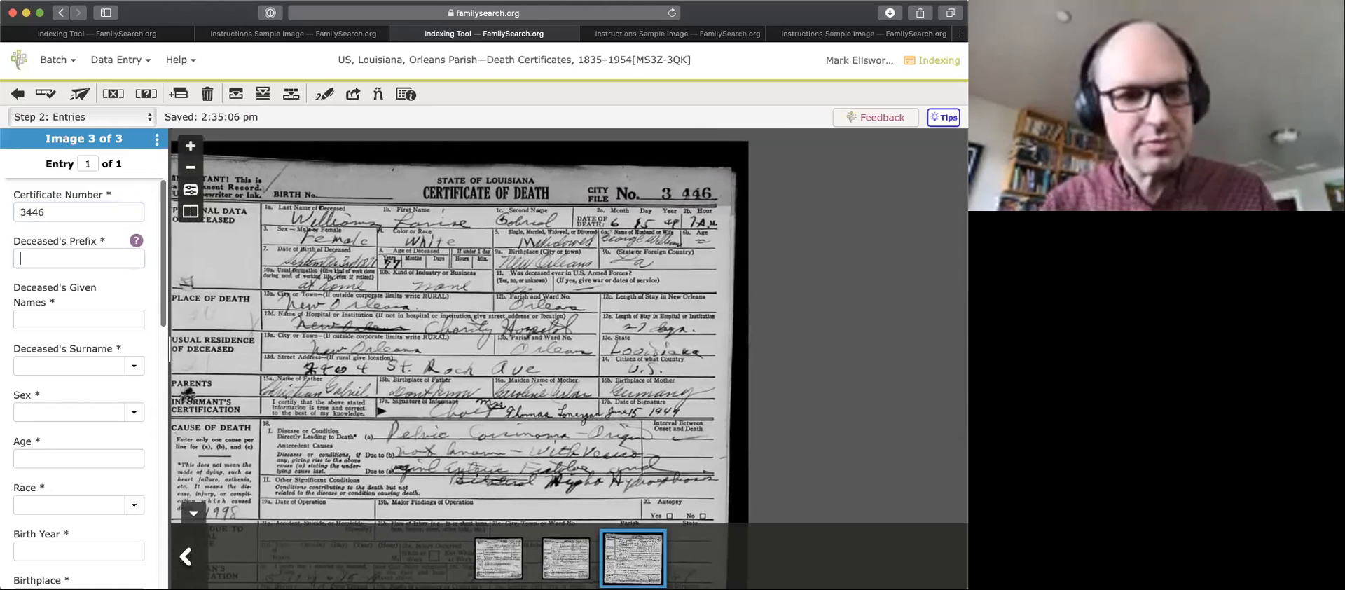
pyautogui.moveTo(290, 258); pyautogui.dragTo(320, 259)
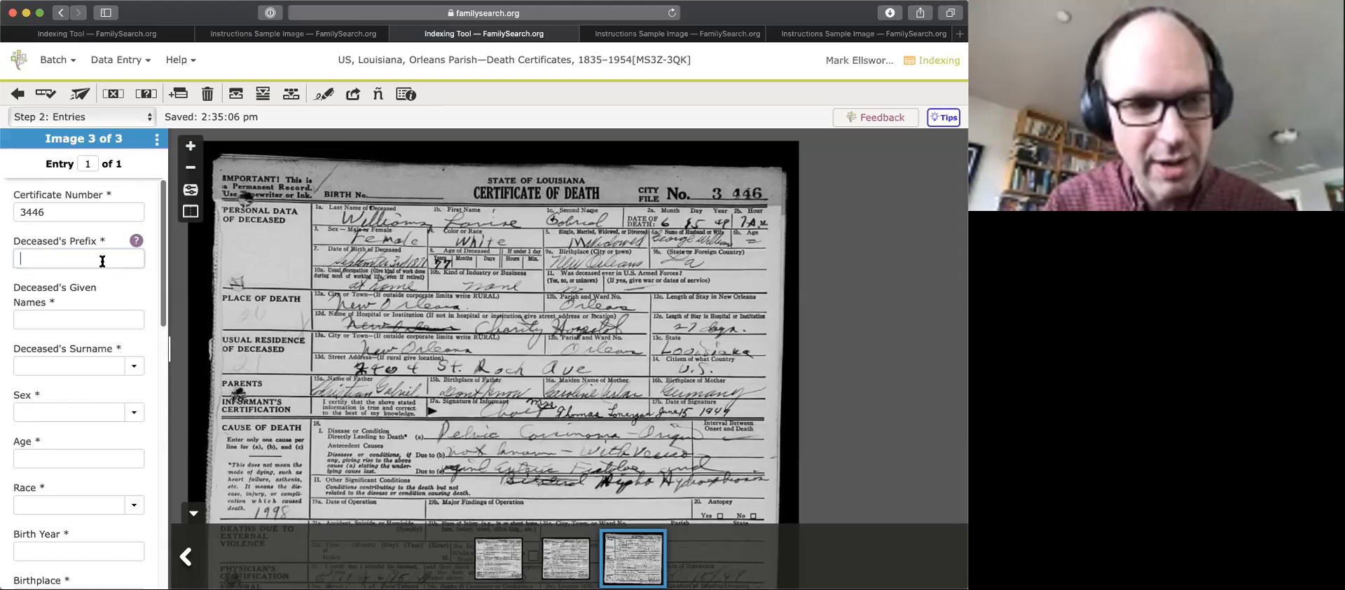
pyautogui.hotkey('ctrl', 'b')
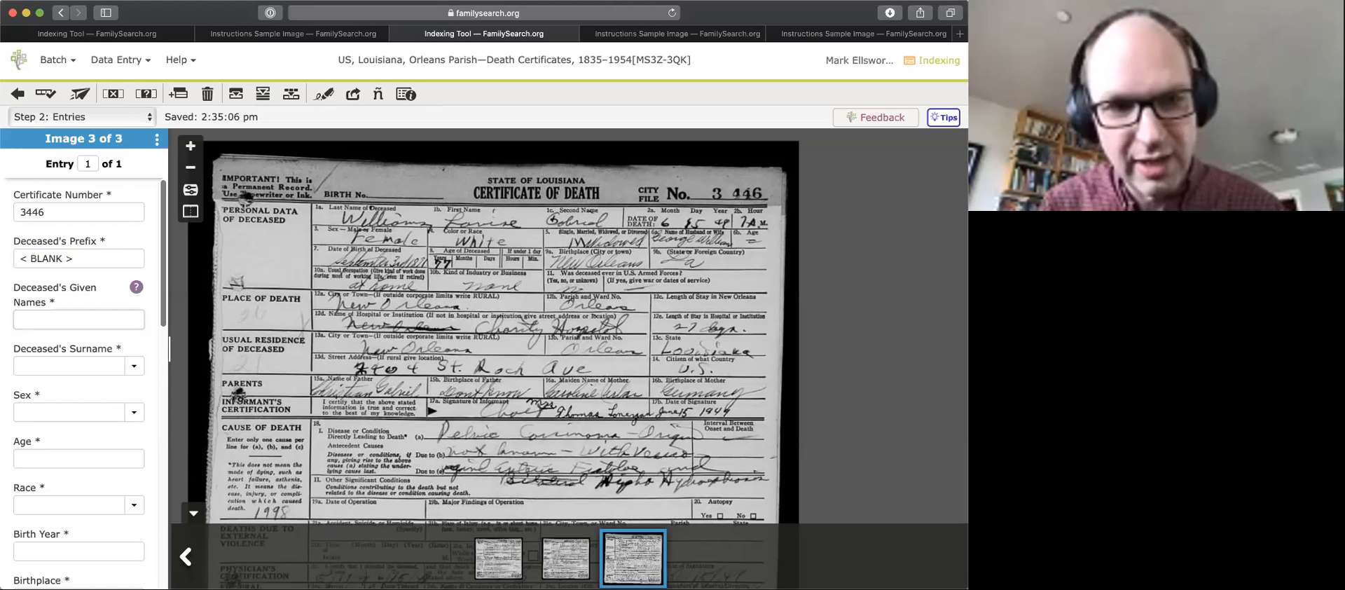
pyautogui.click(93, 258)
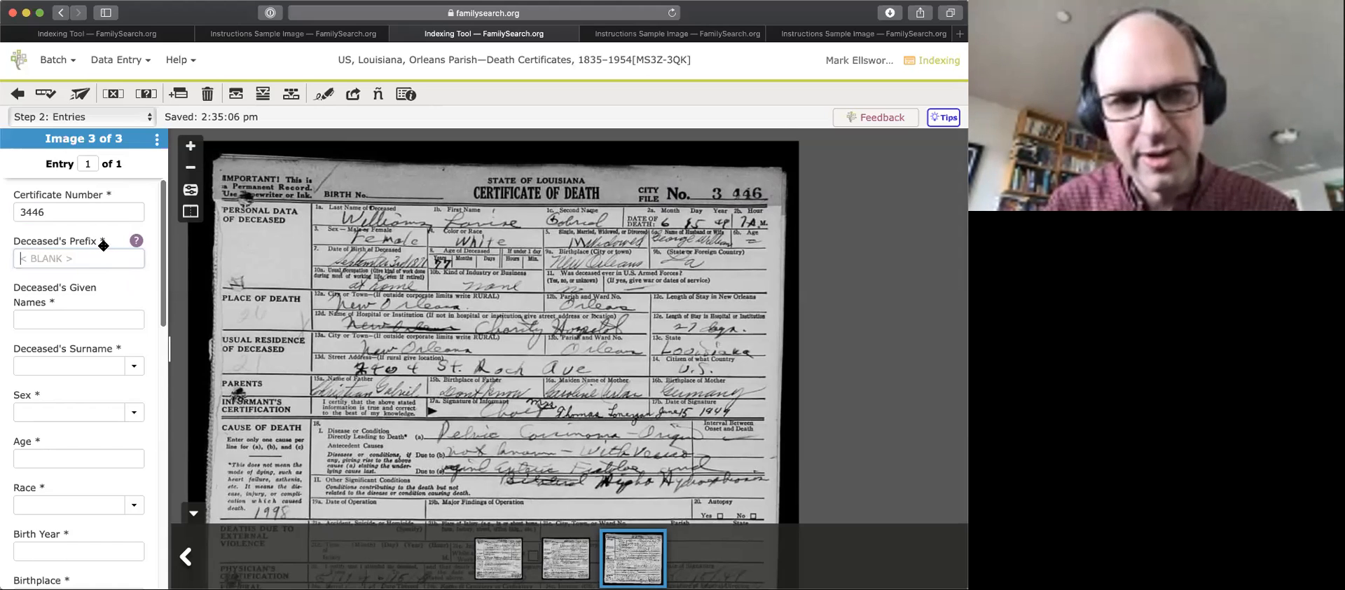
# - Enter the deceased's first given name with ? for one unreadable letter, then substitute * for several unreadable letters
pyautogui.click(70, 320)
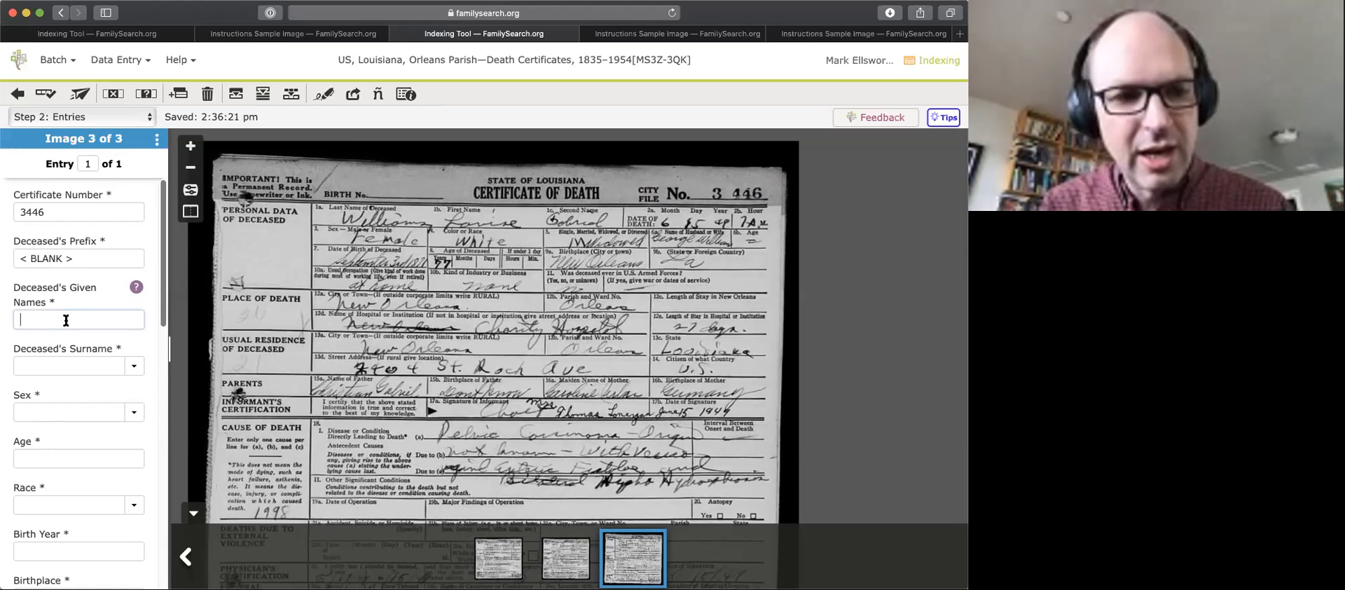
pyautogui.scroll(-8, 73, 438)
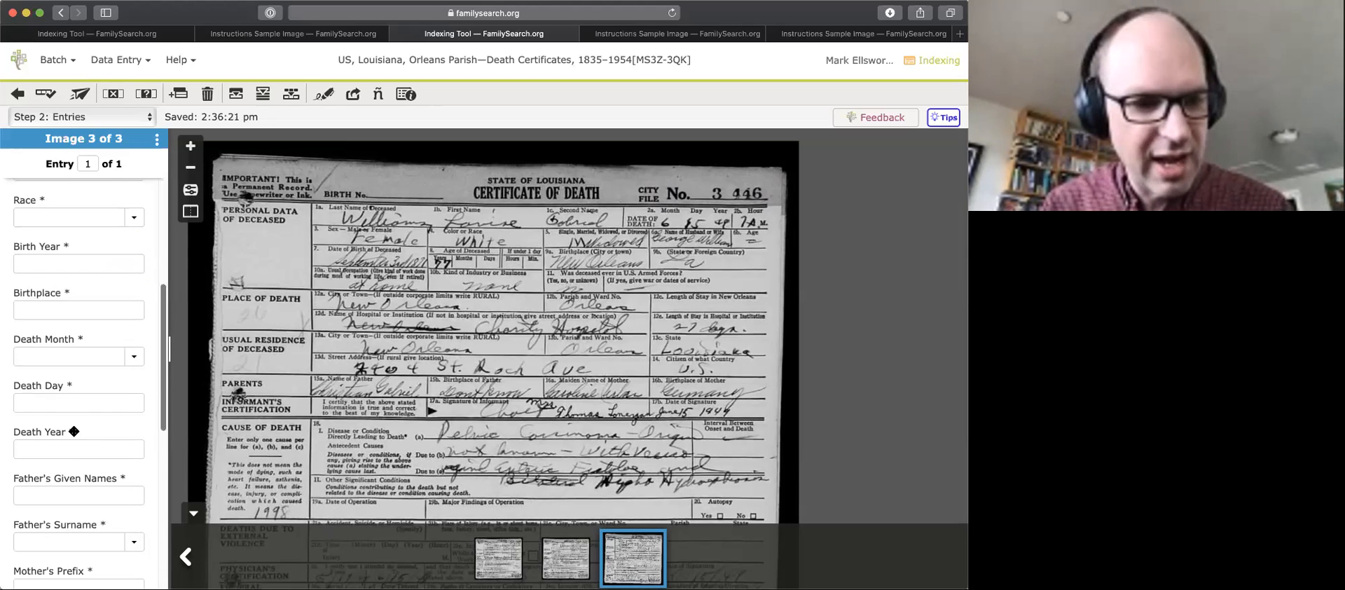
pyautogui.scroll(-10, 73, 432)
pyautogui.scroll(13, 75, 438)
pyautogui.scroll(5, 75, 438)
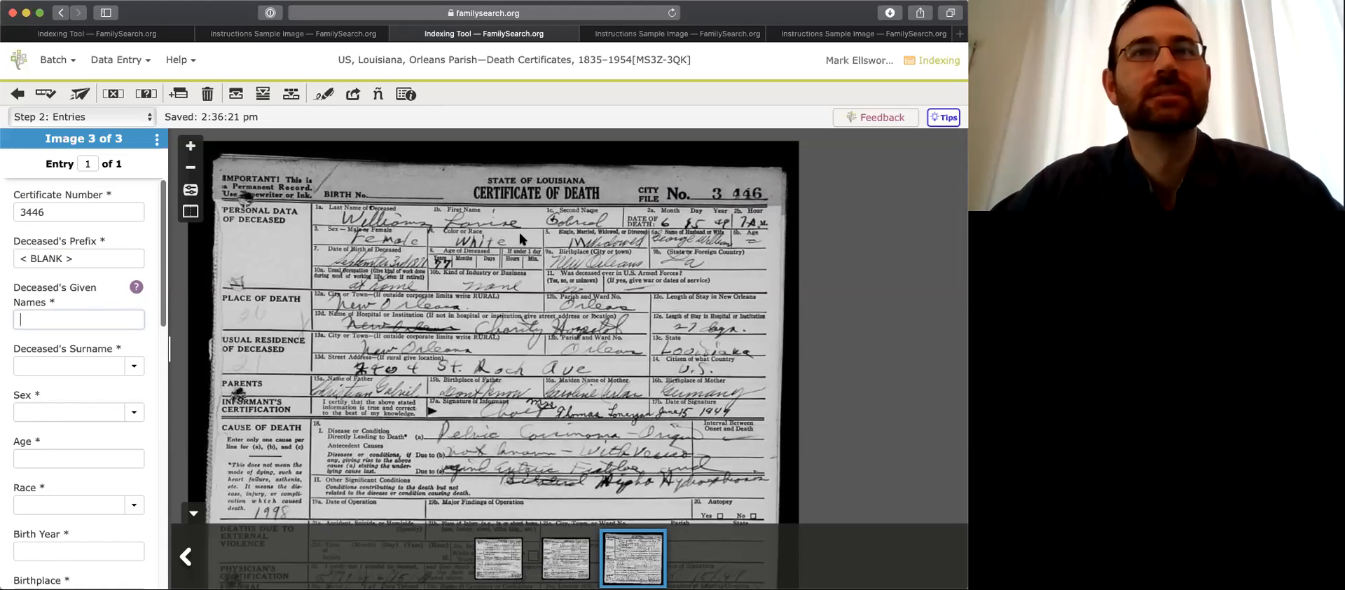
pyautogui.write('L?uise')
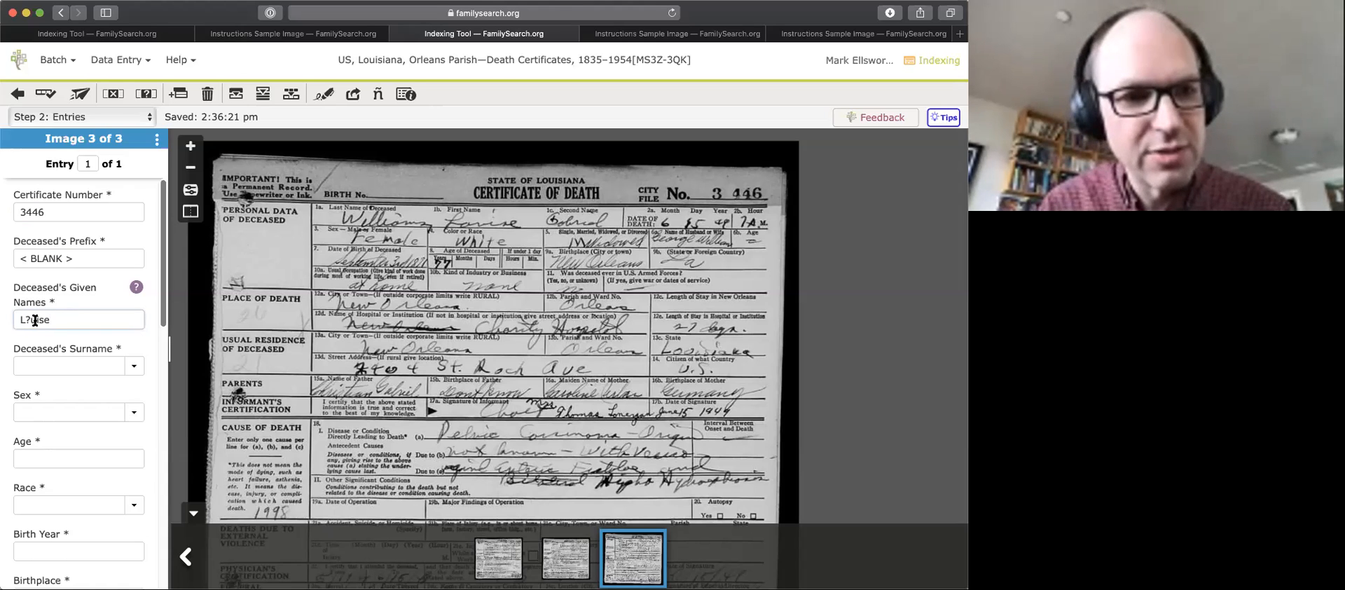
pyautogui.moveTo(33, 320); pyautogui.dragTo(26, 320)
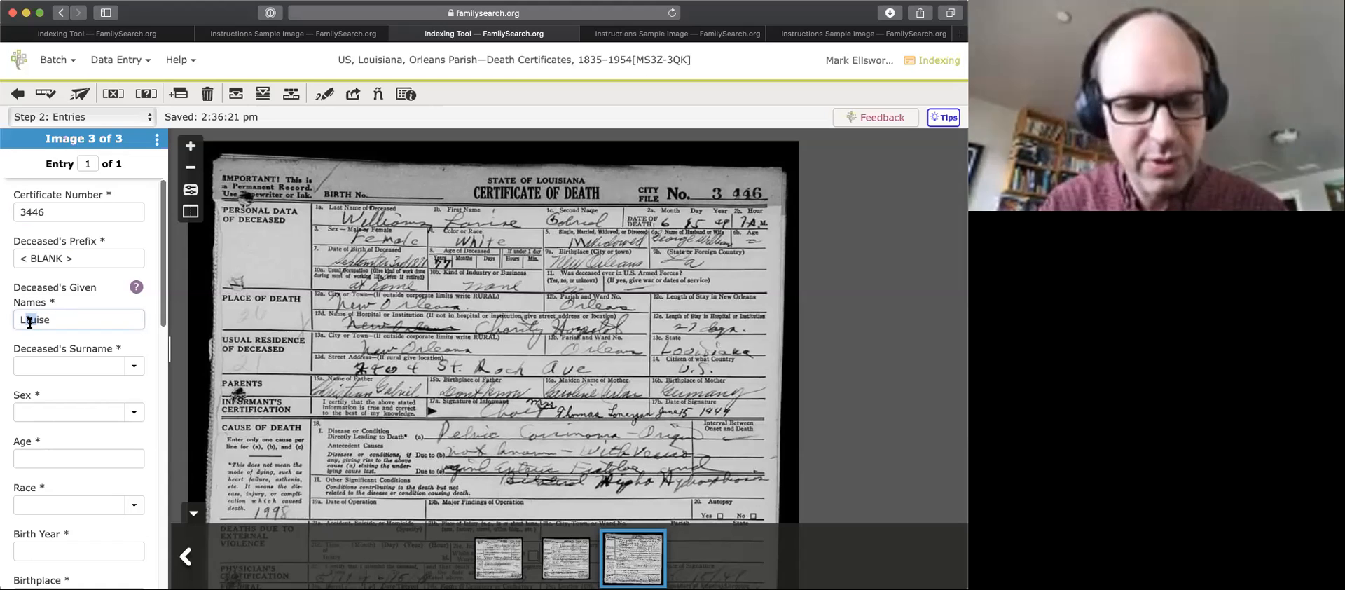
pyautogui.write('*')
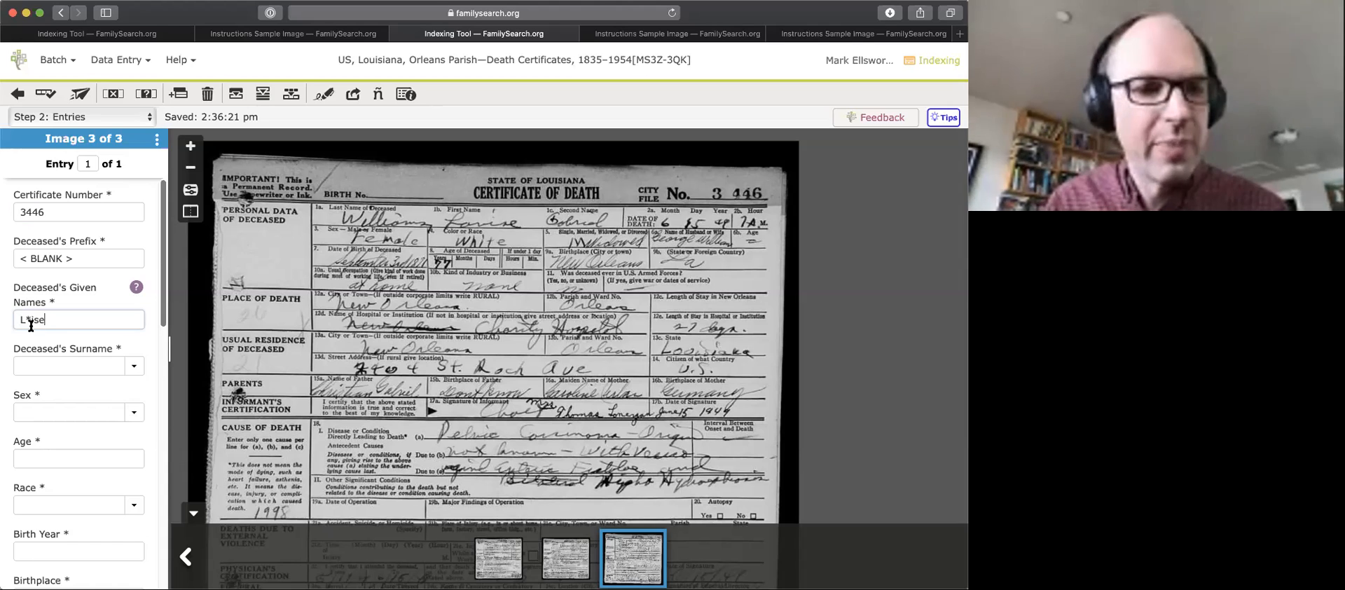
# - Replace the asterisk with the letters "ou", add the second given name, and enter the deceased's surname
pyautogui.doubleClick(28, 320)
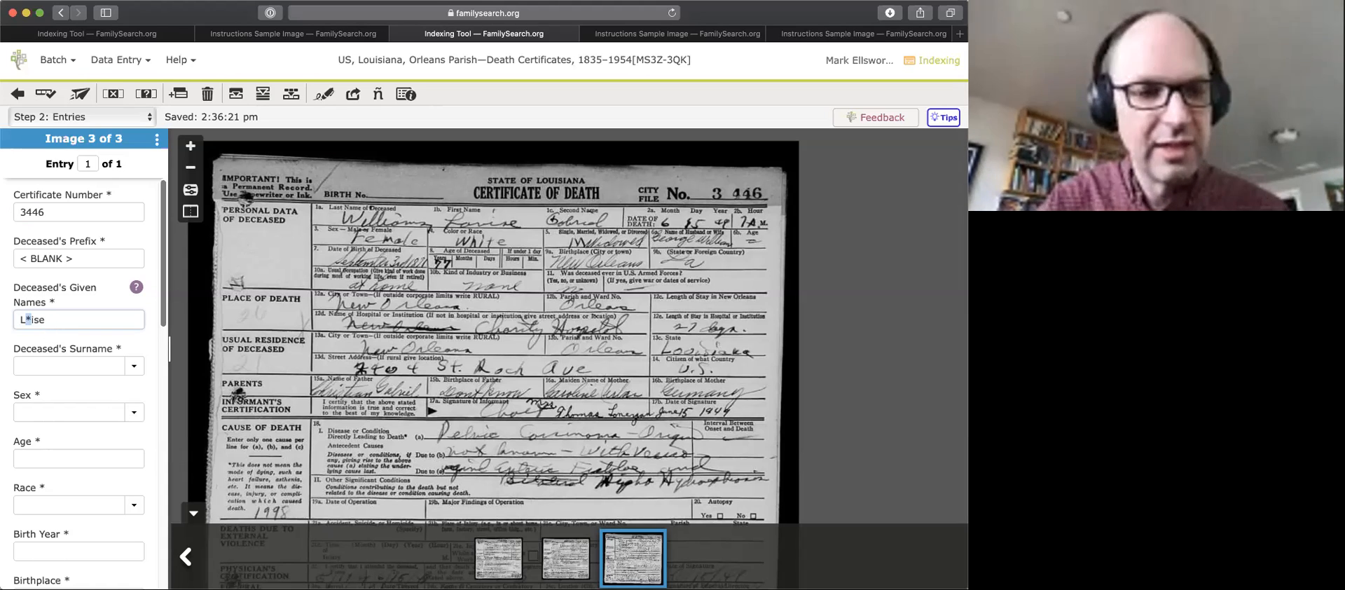
pyautogui.write('ou')
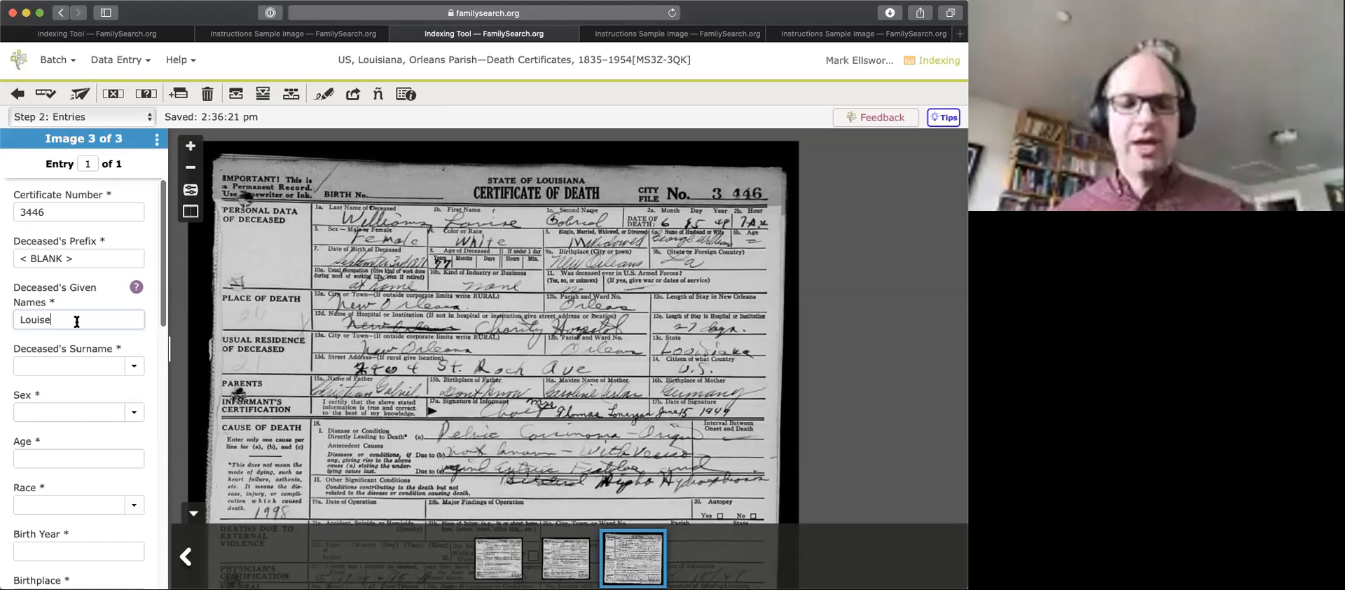
pyautogui.click(73, 363)
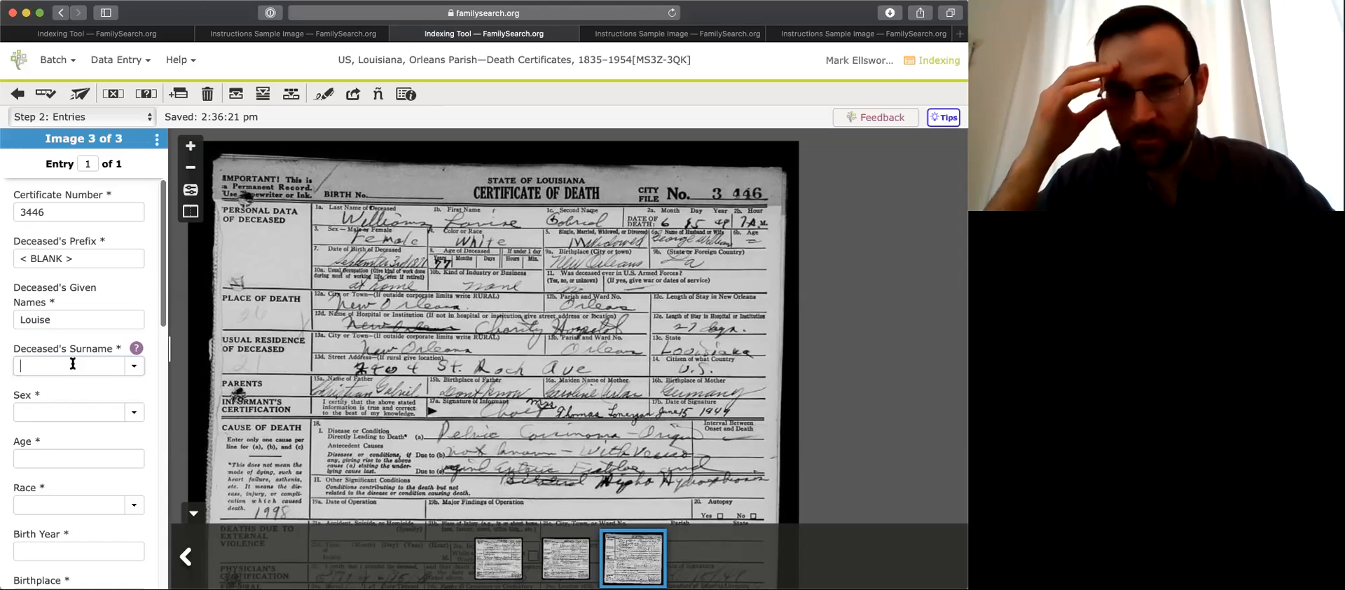
pyautogui.click(75, 319)
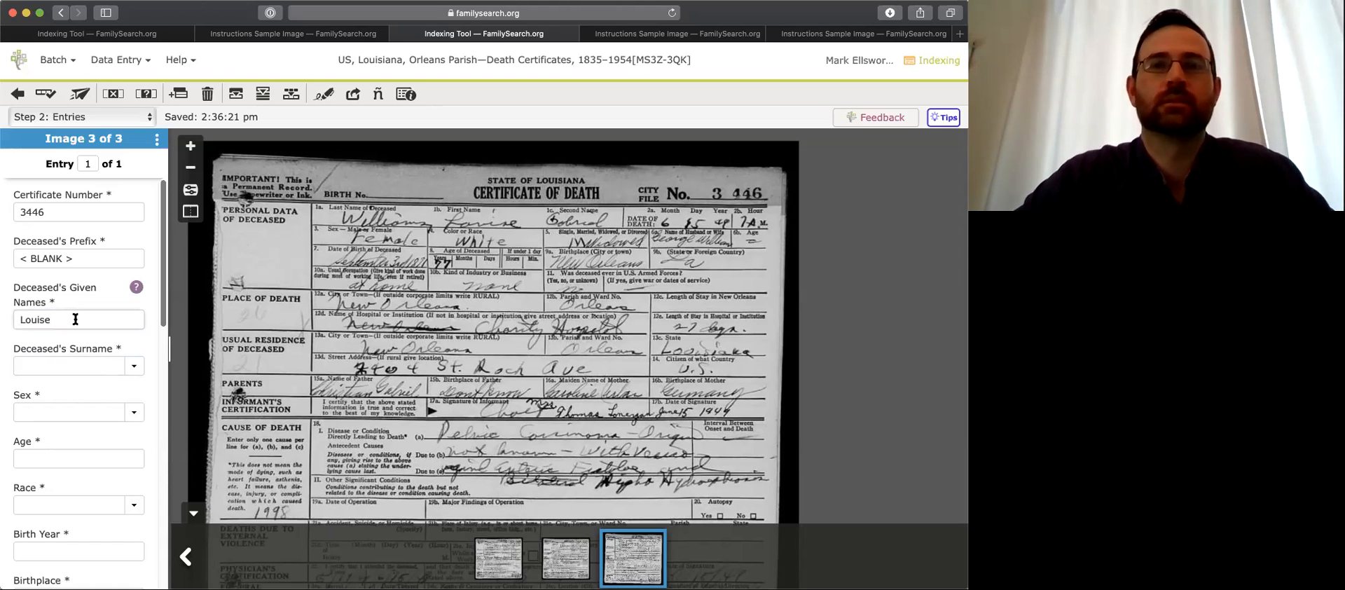
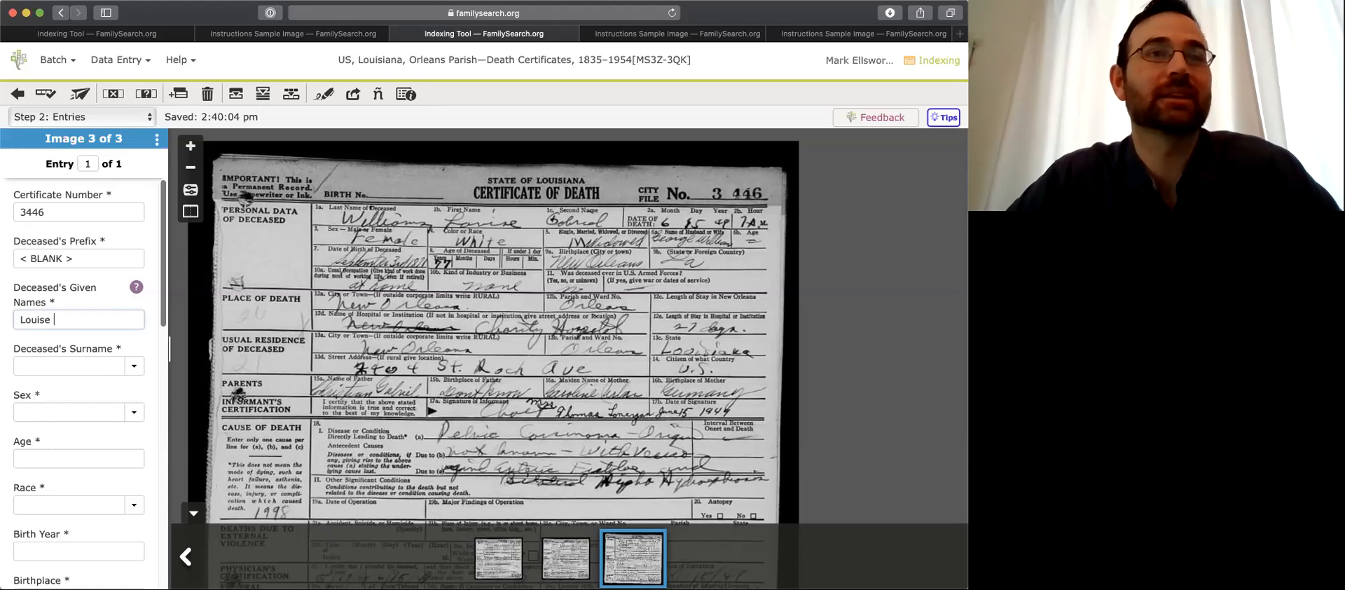
pyautogui.write('Gabriel')
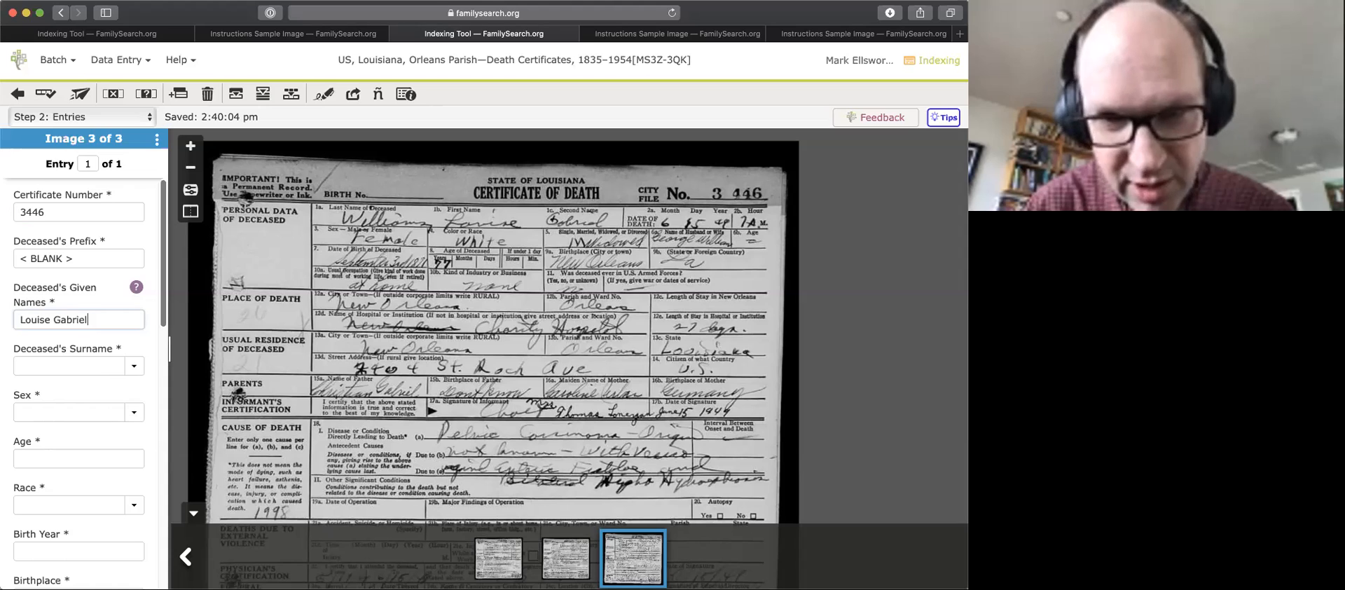
pyautogui.press('Tab')
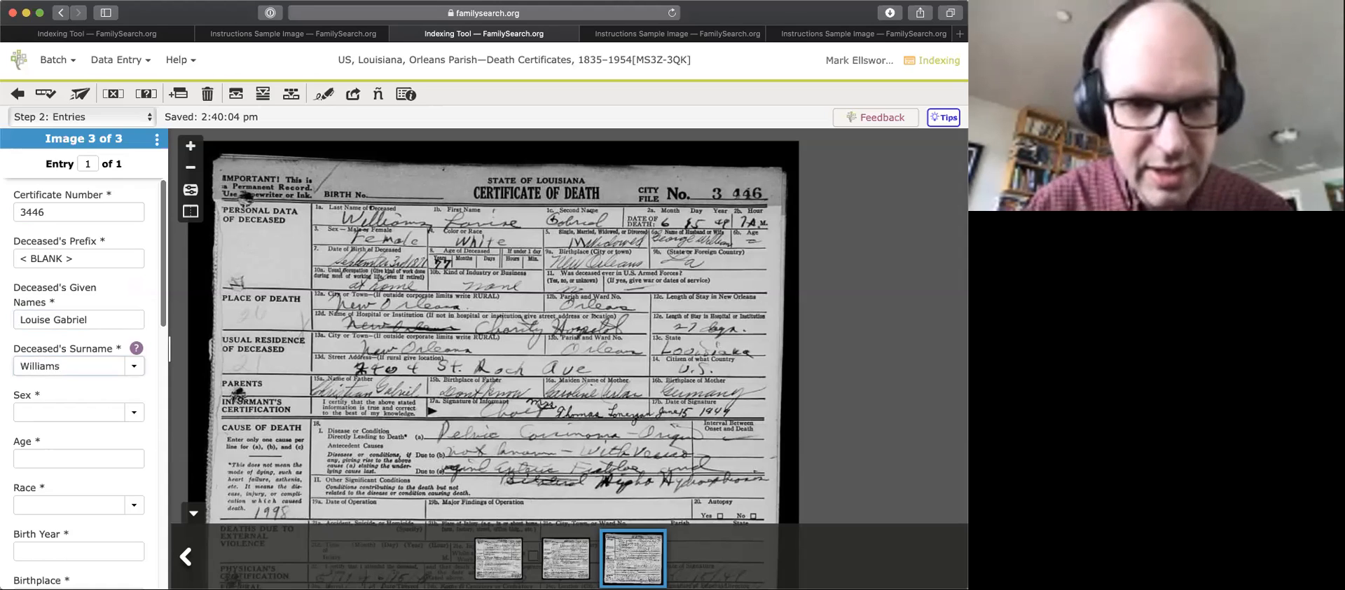
# - Enter the deceased's sex as F, age as 77 and race as White in the image 3 entry
pyautogui.press('Tab')
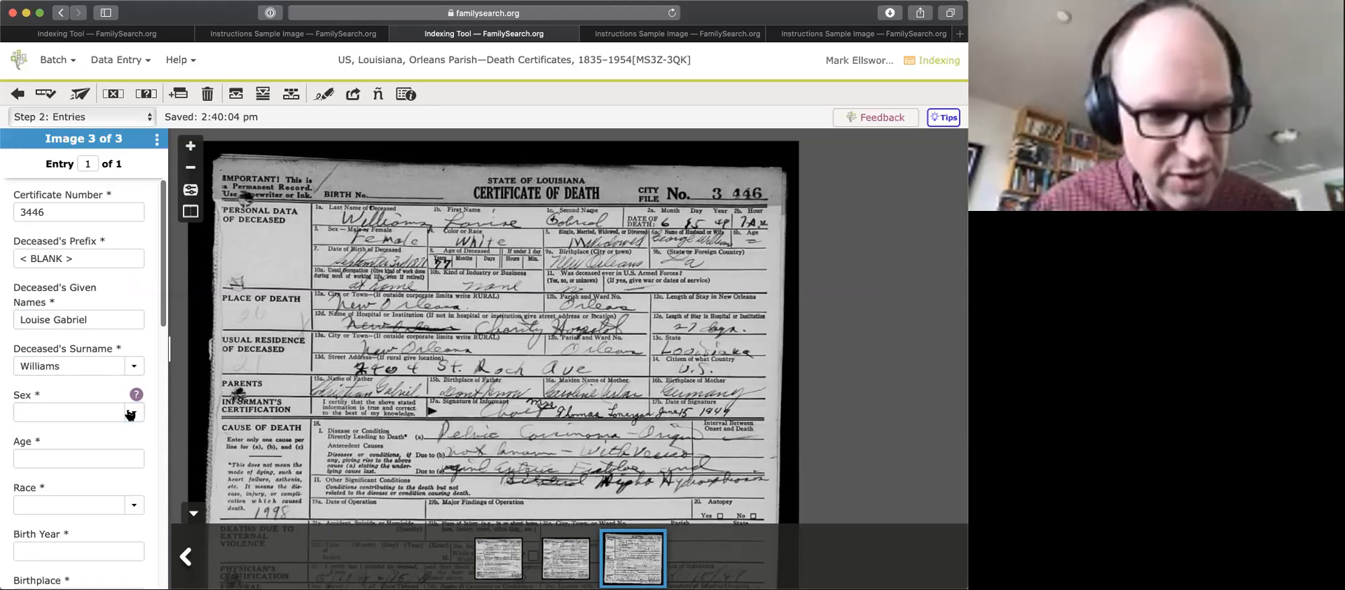
pyautogui.click(91, 414)
pyautogui.write('F')
pyautogui.press('Tab')
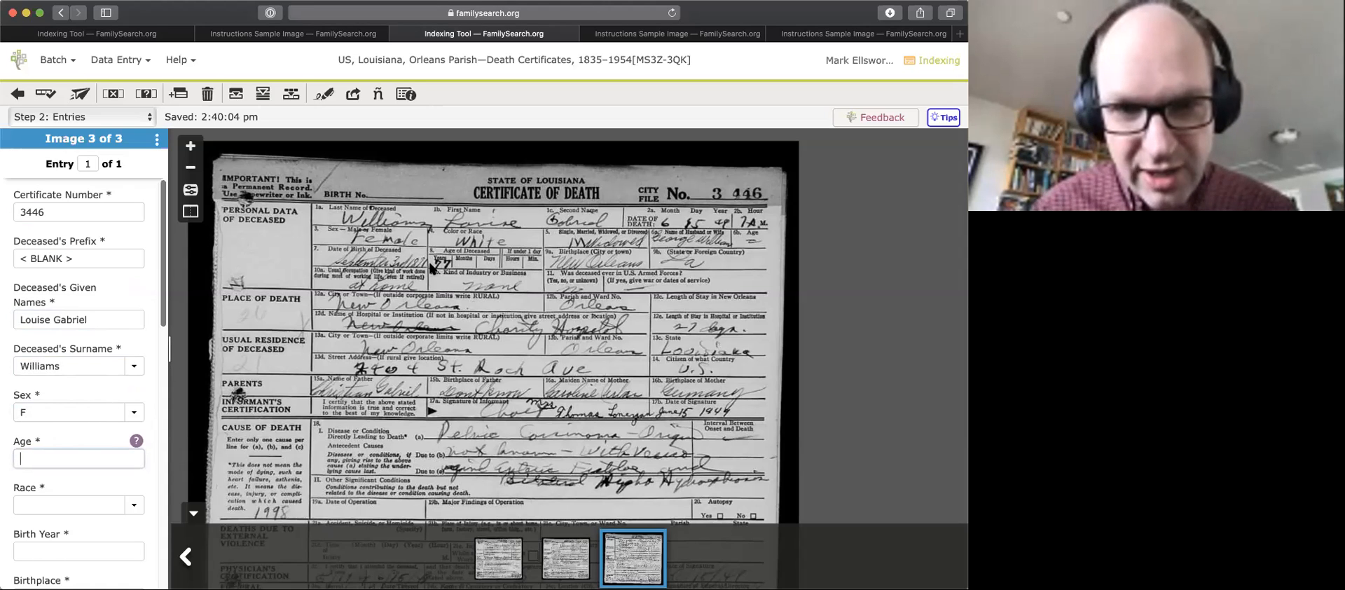
pyautogui.write('77')
pyautogui.press('Tab')
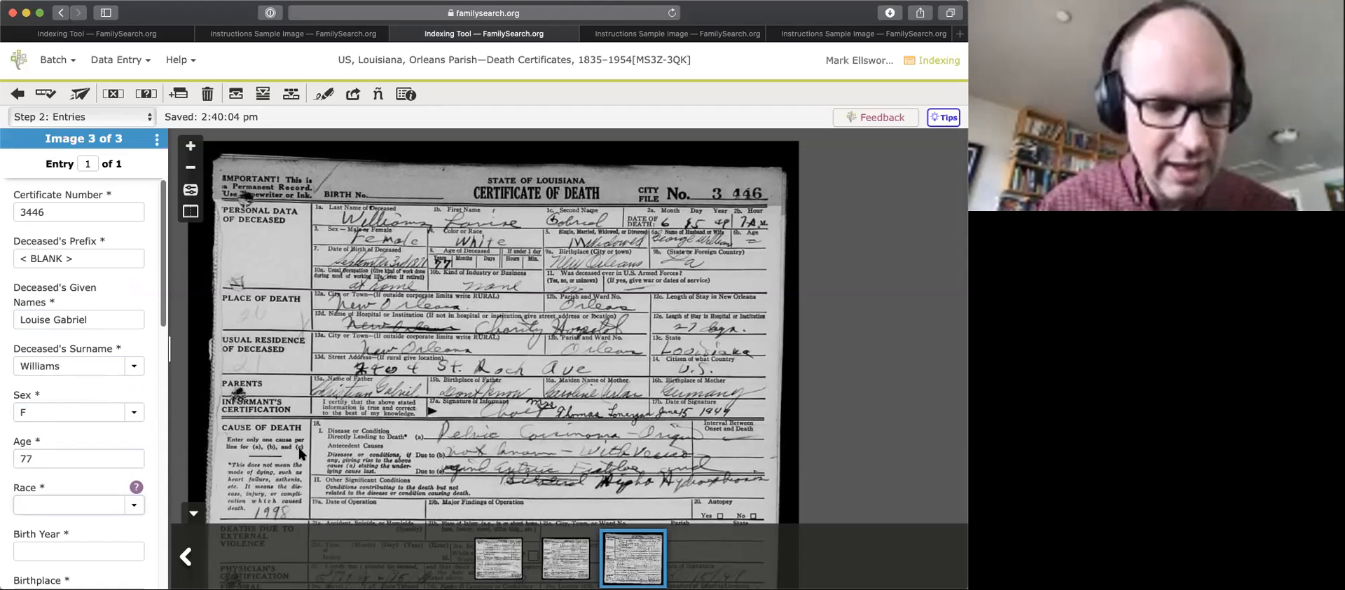
pyautogui.write('W')
pyautogui.click(95, 522)
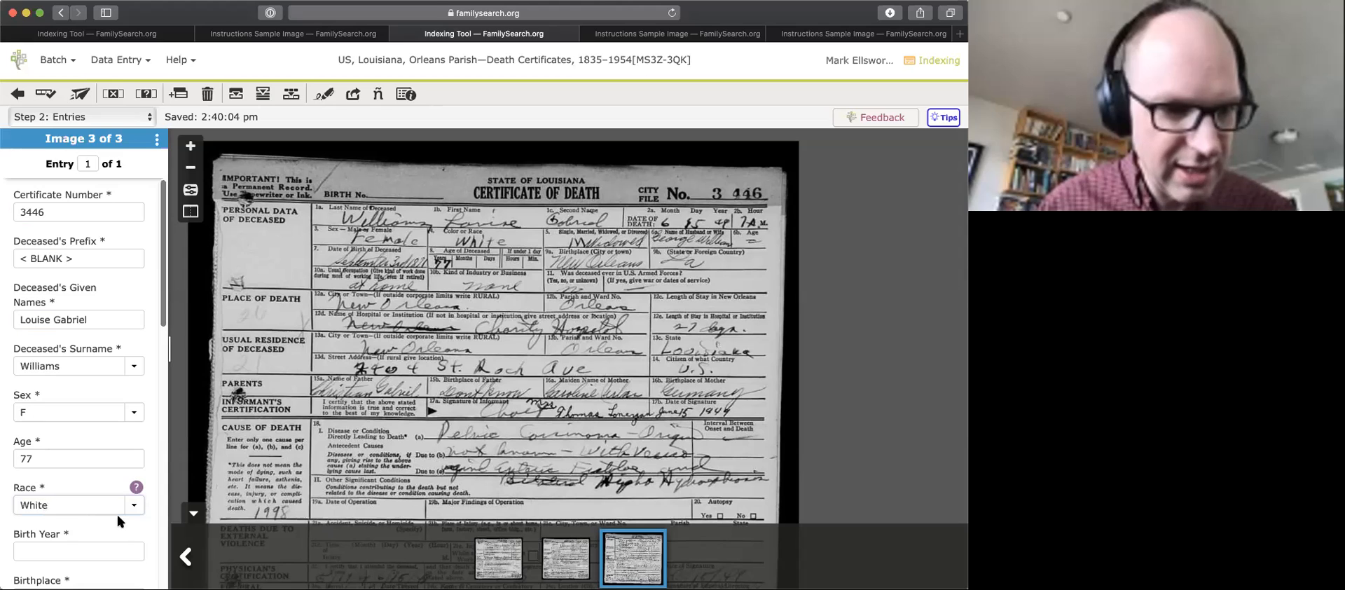
# - Read the field help for Birth Year through to its guidance on undeterminable years, and close it
pyautogui.scroll(-3, 140, 387)
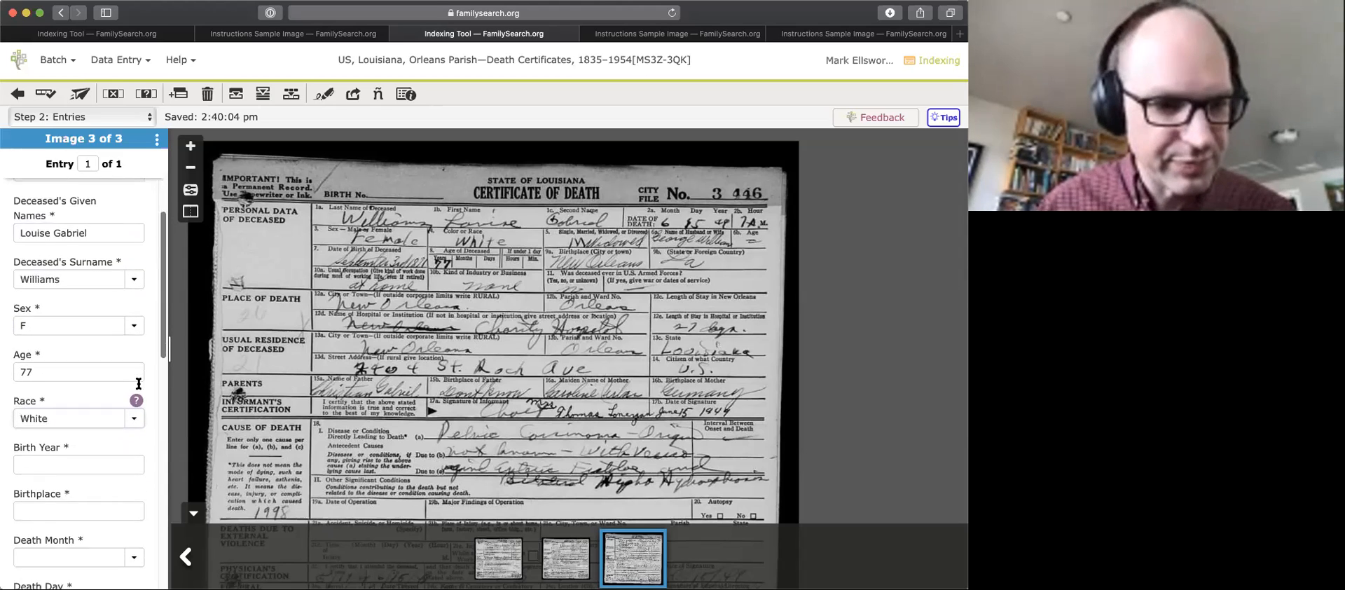
pyautogui.click(97, 442)
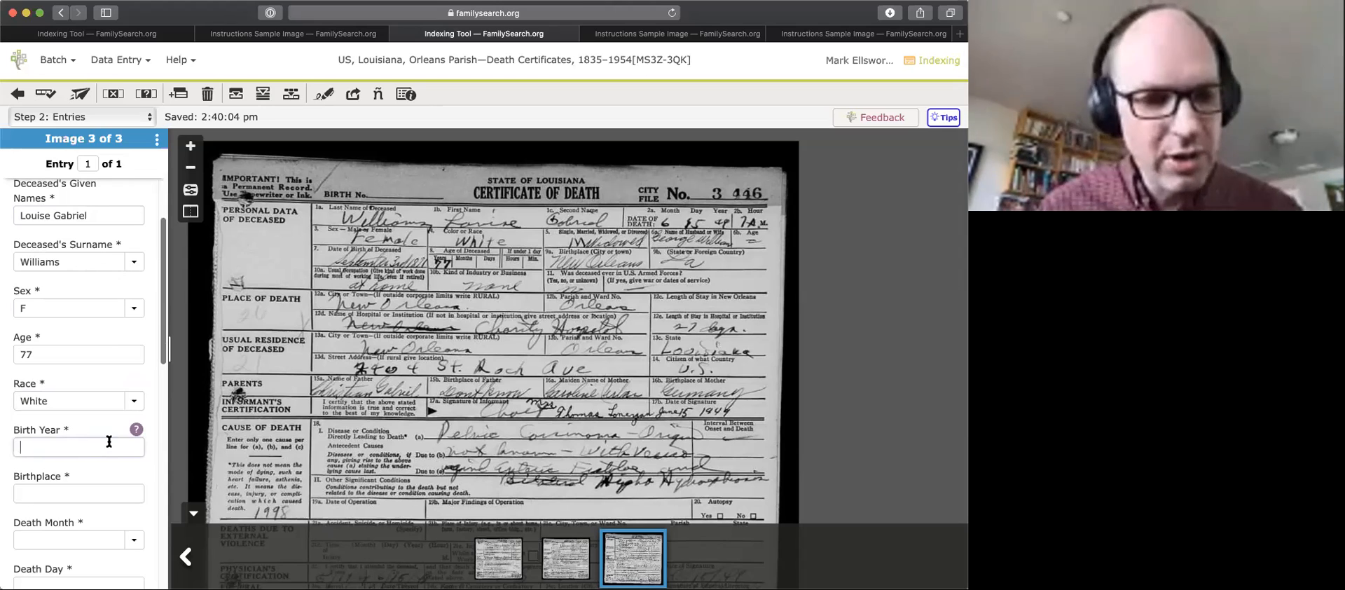
pyautogui.click(137, 431)
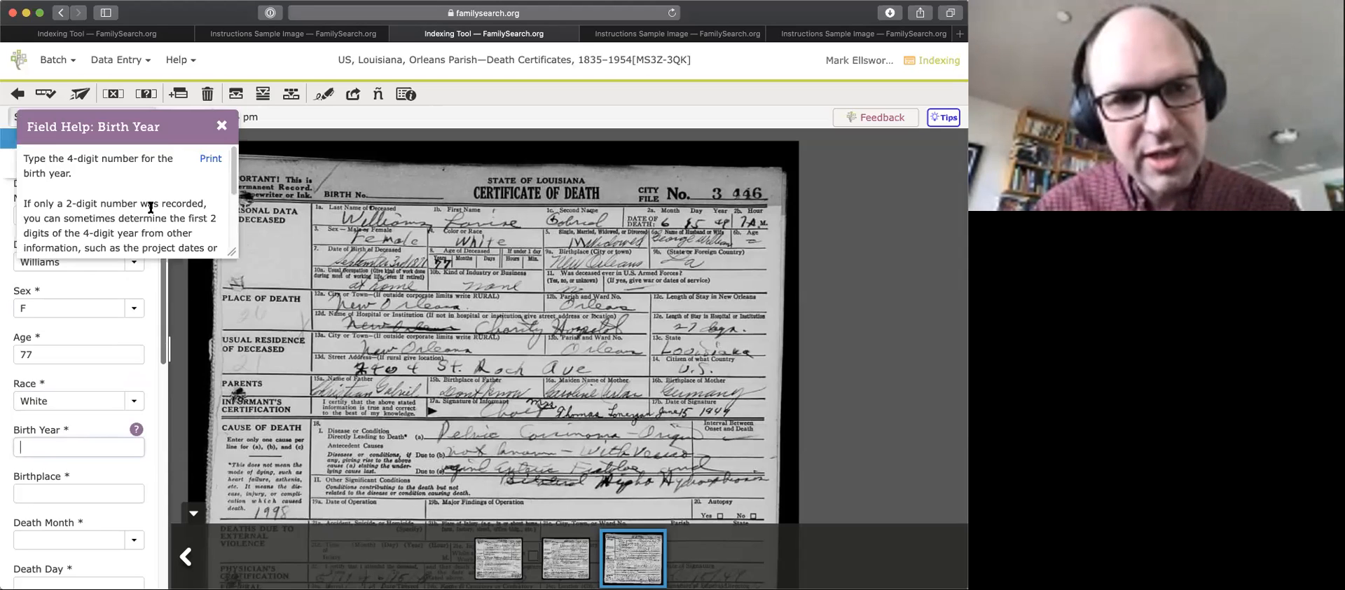
pyautogui.scroll(-2, 70, 227)
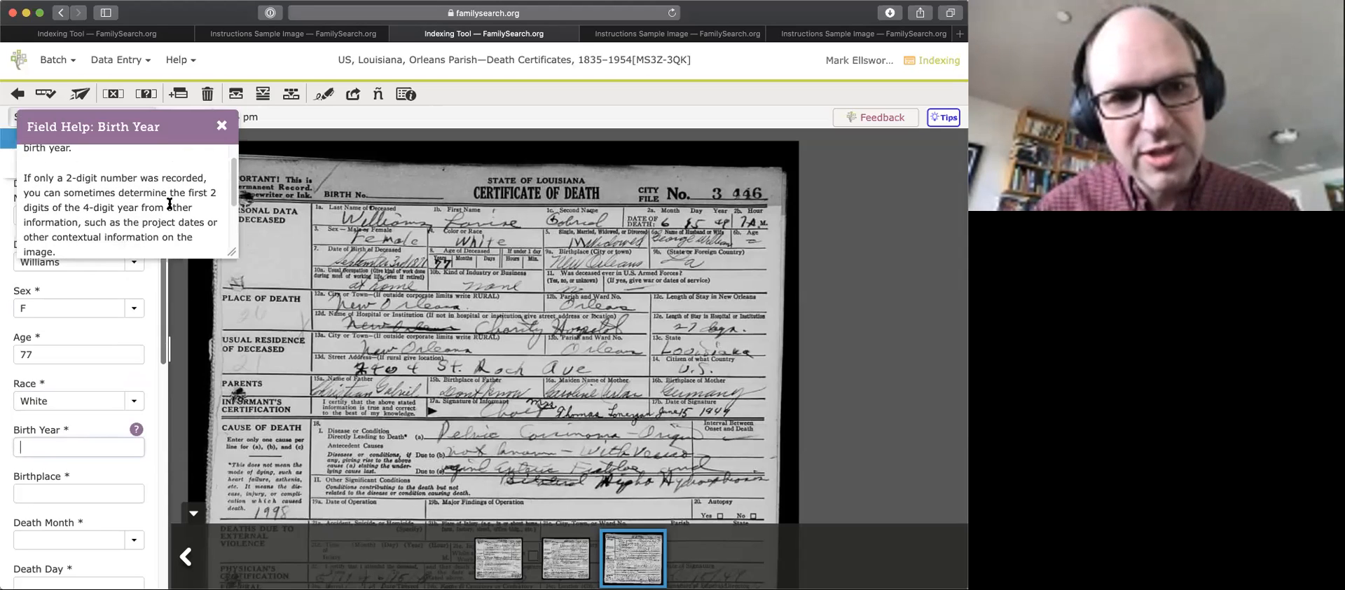
pyautogui.scroll(-1, 95, 210)
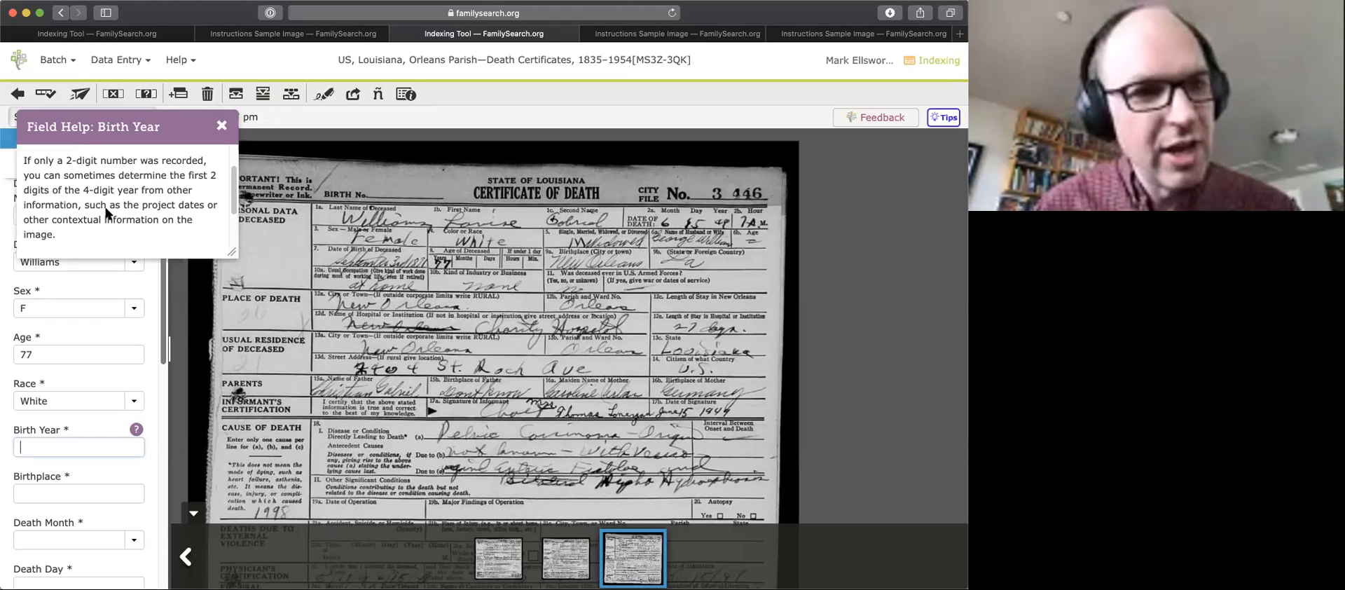
pyautogui.scroll(-3, 82, 225)
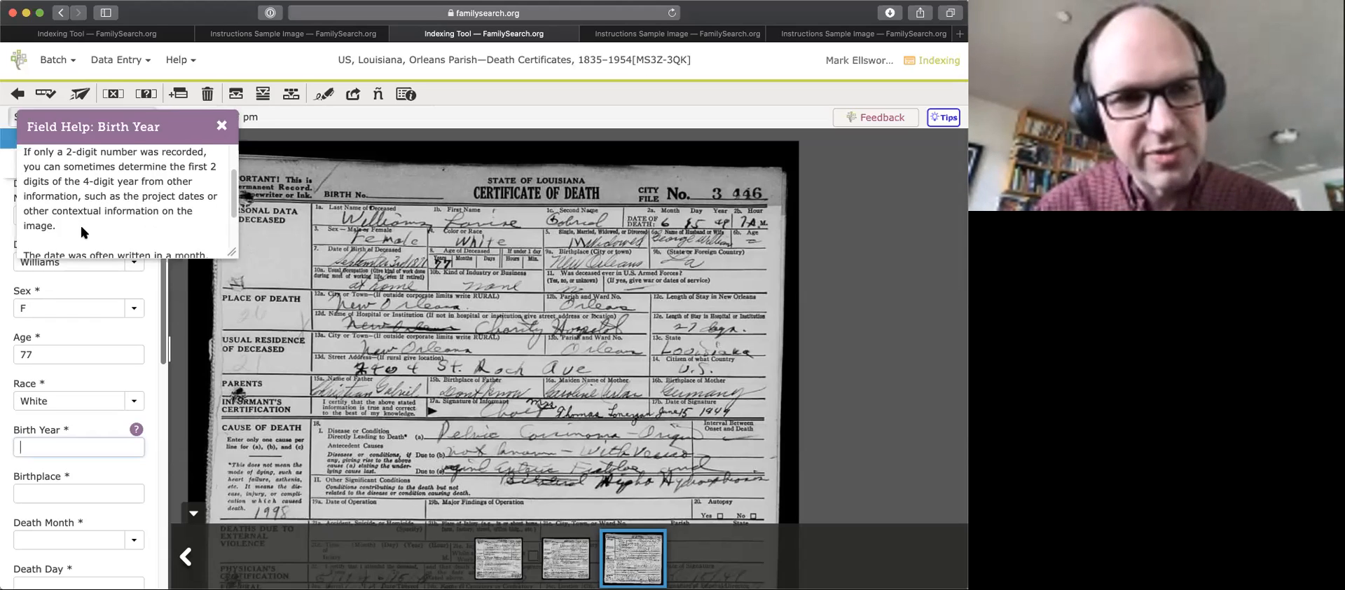
pyautogui.scroll(-2, 82, 228)
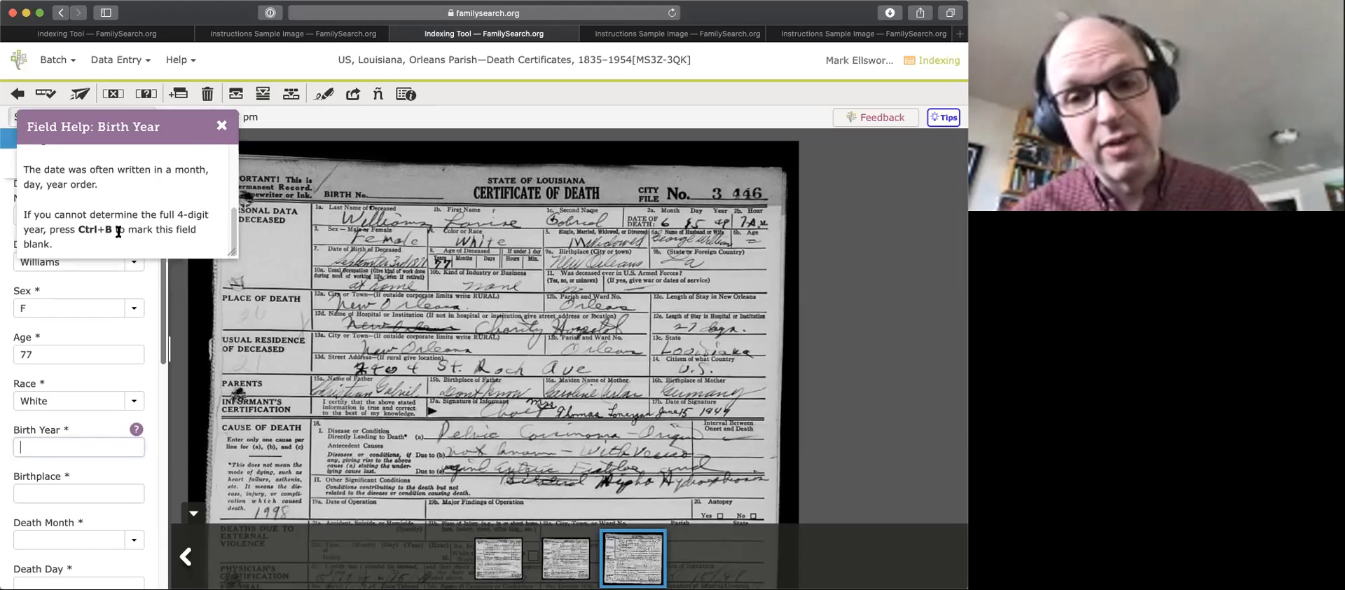
pyautogui.click(223, 126)
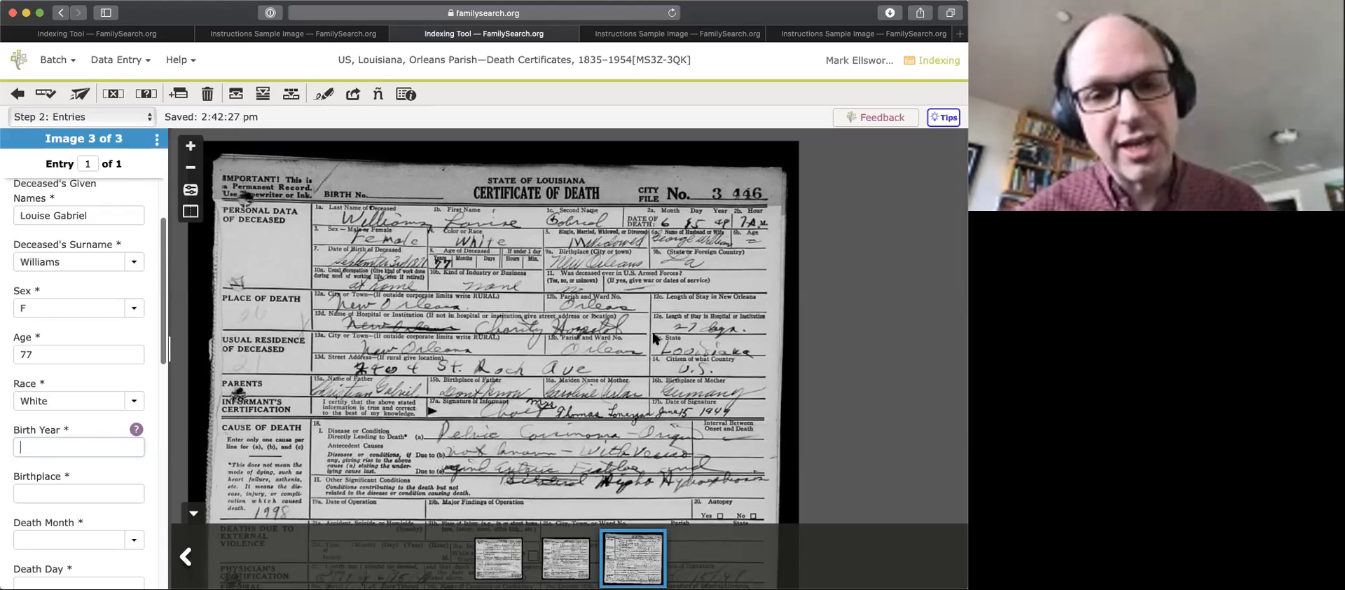
# - Enter the year stamped at the foot of the certificate as the Birth Year and check it against the written dates
pyautogui.scroll(-5, 567, 382)
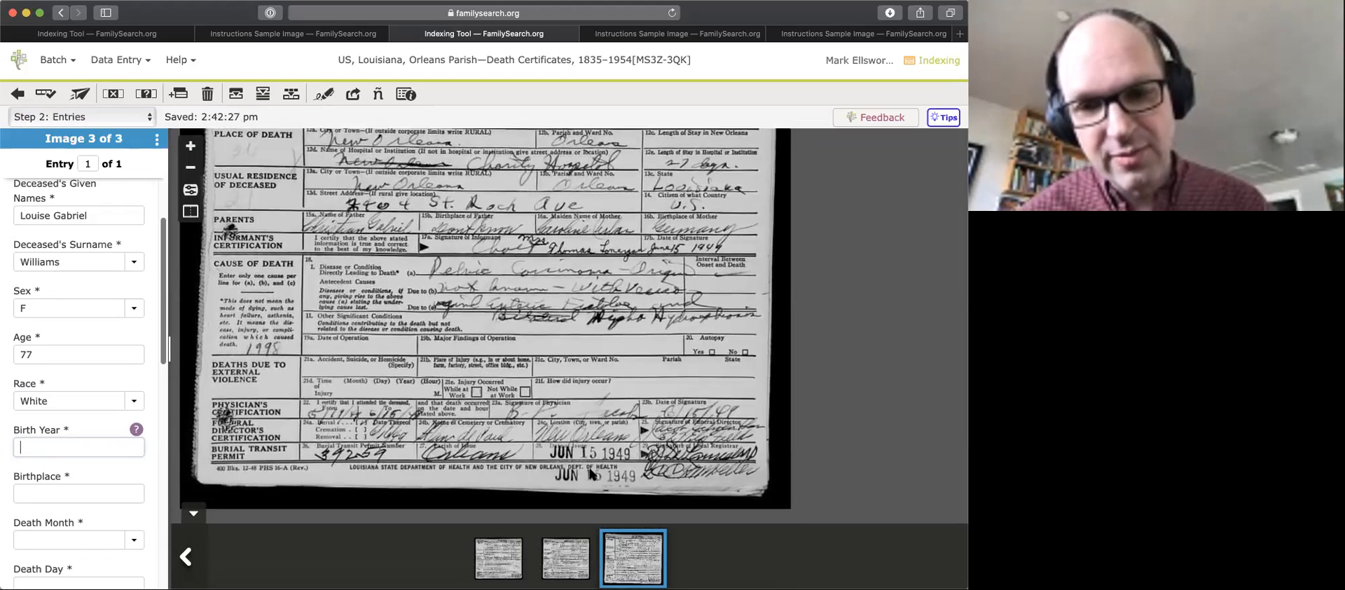
pyautogui.scroll(4, 501, 351)
pyautogui.scroll(2, 510, 304)
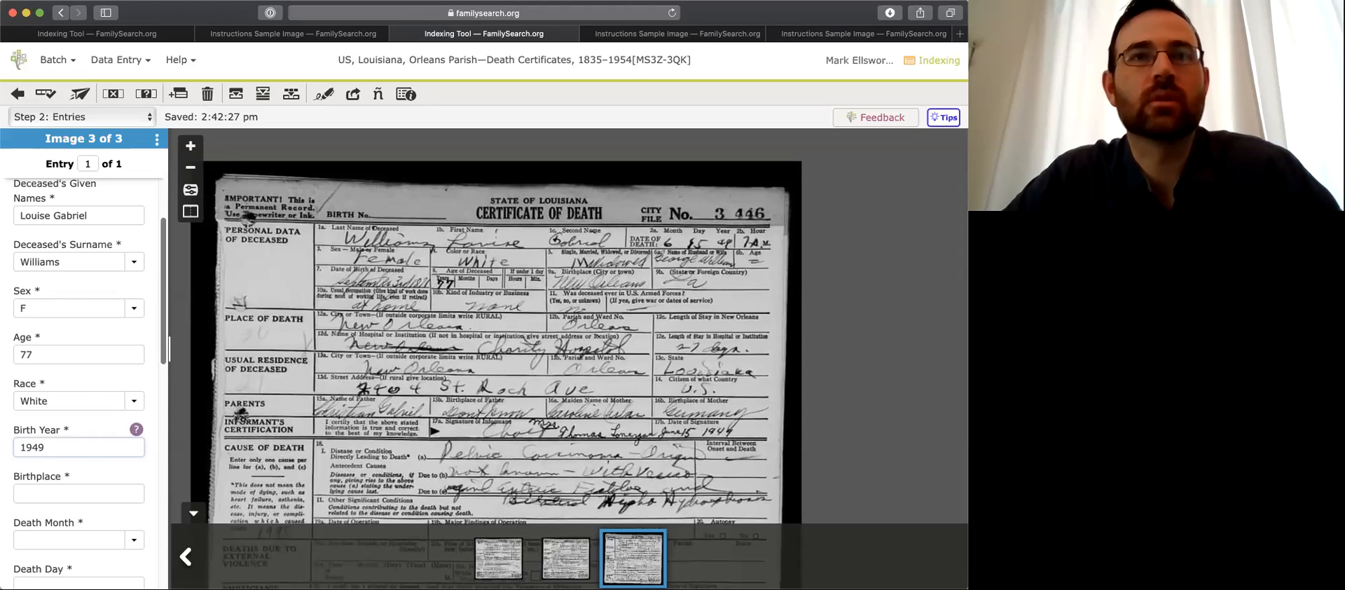
pyautogui.moveTo(461, 419); pyautogui.dragTo(454, 268)
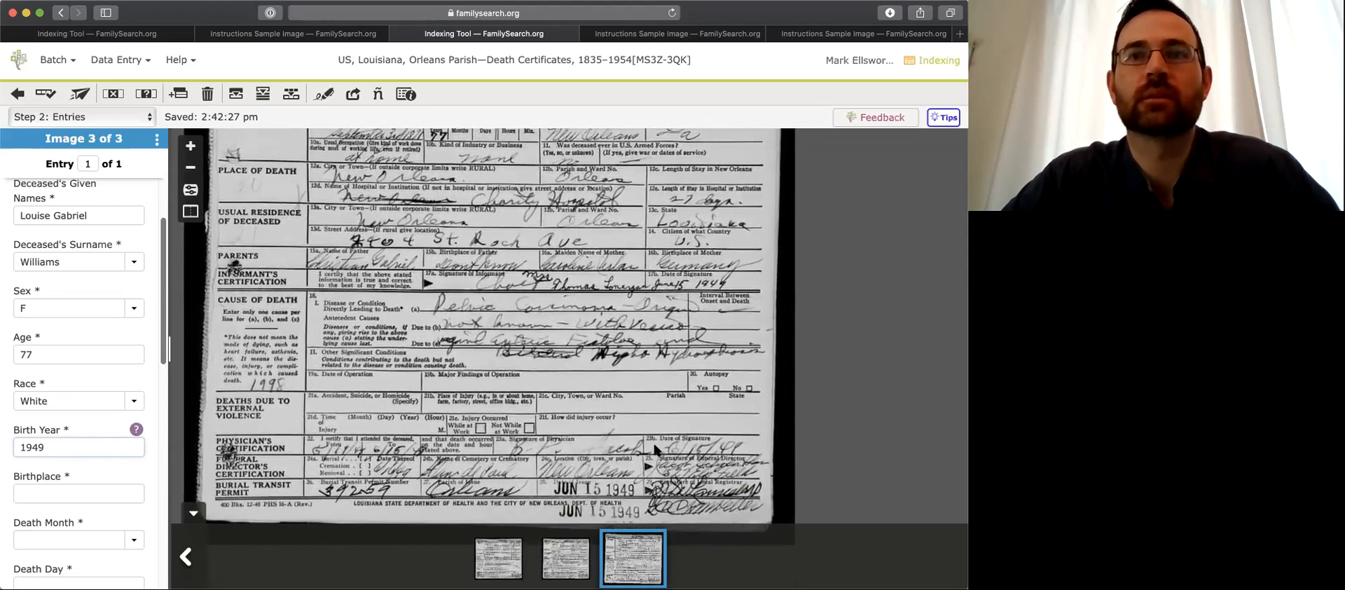
pyautogui.scroll(2, 695, 324)
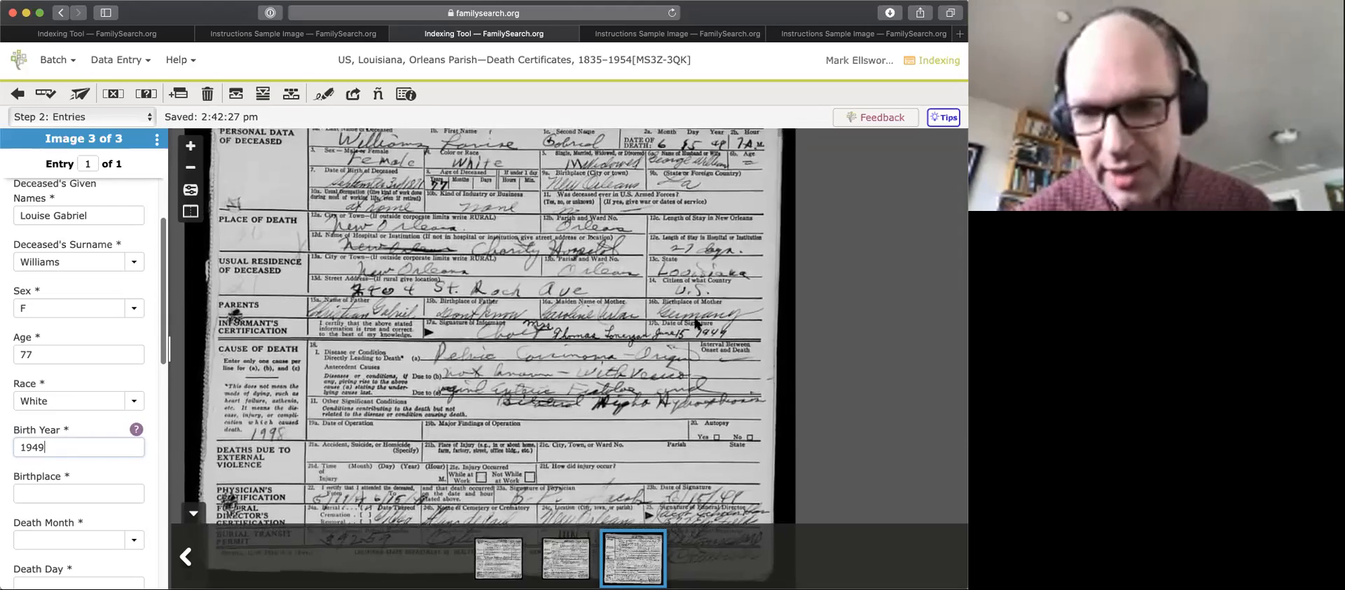
pyautogui.moveTo(572, 297); pyautogui.dragTo(607, 377)
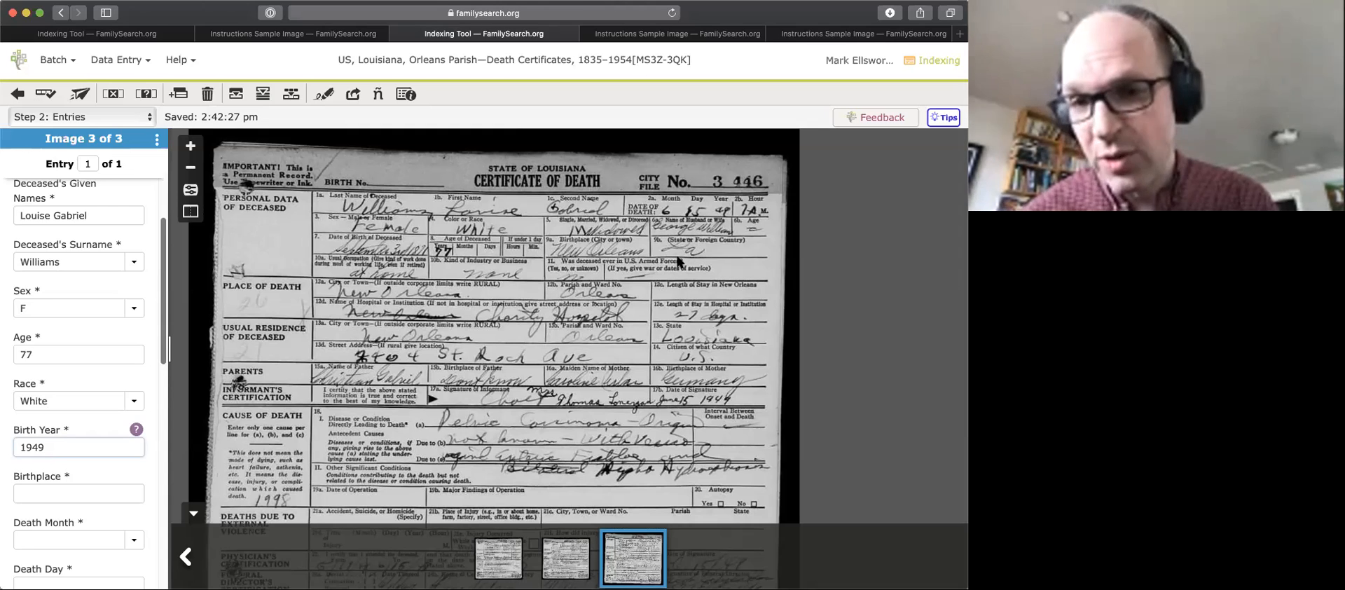
# - Read the Birthplace field help, highlight its rule on misspellings and abbreviations, and close the help
pyautogui.scroll(-2, 96, 455)
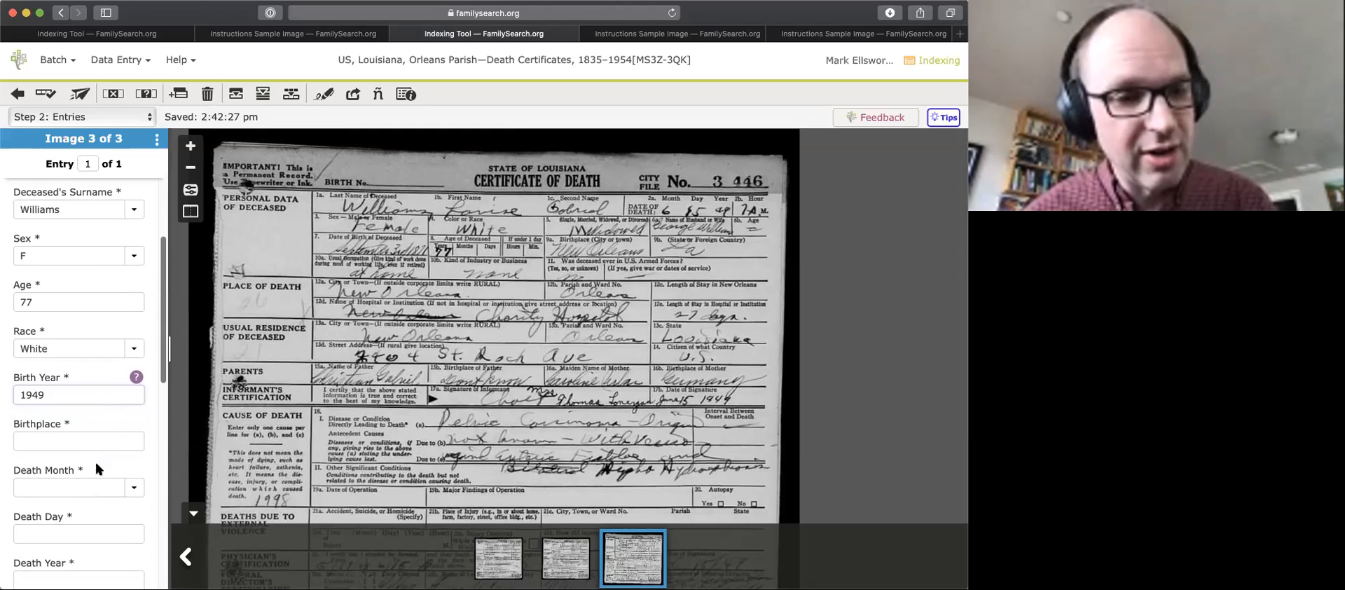
pyautogui.scroll(1, 96, 461)
pyautogui.click(90, 460)
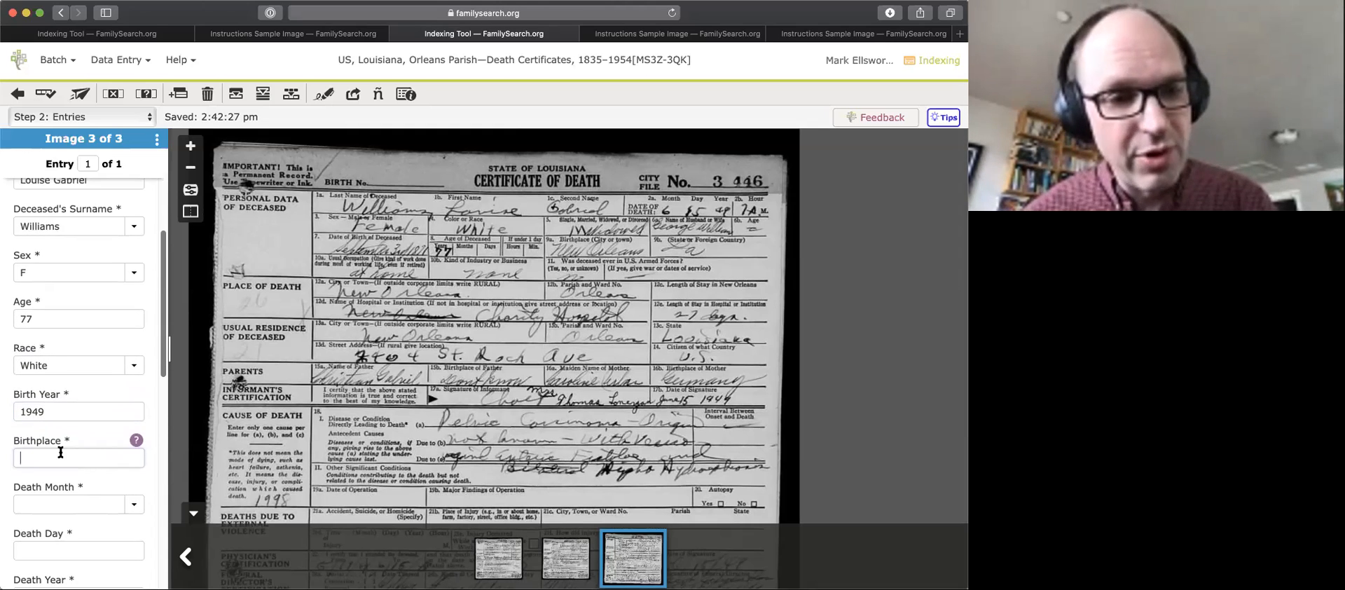
pyautogui.click(136, 440)
pyautogui.moveTo(77, 174); pyautogui.dragTo(204, 188)
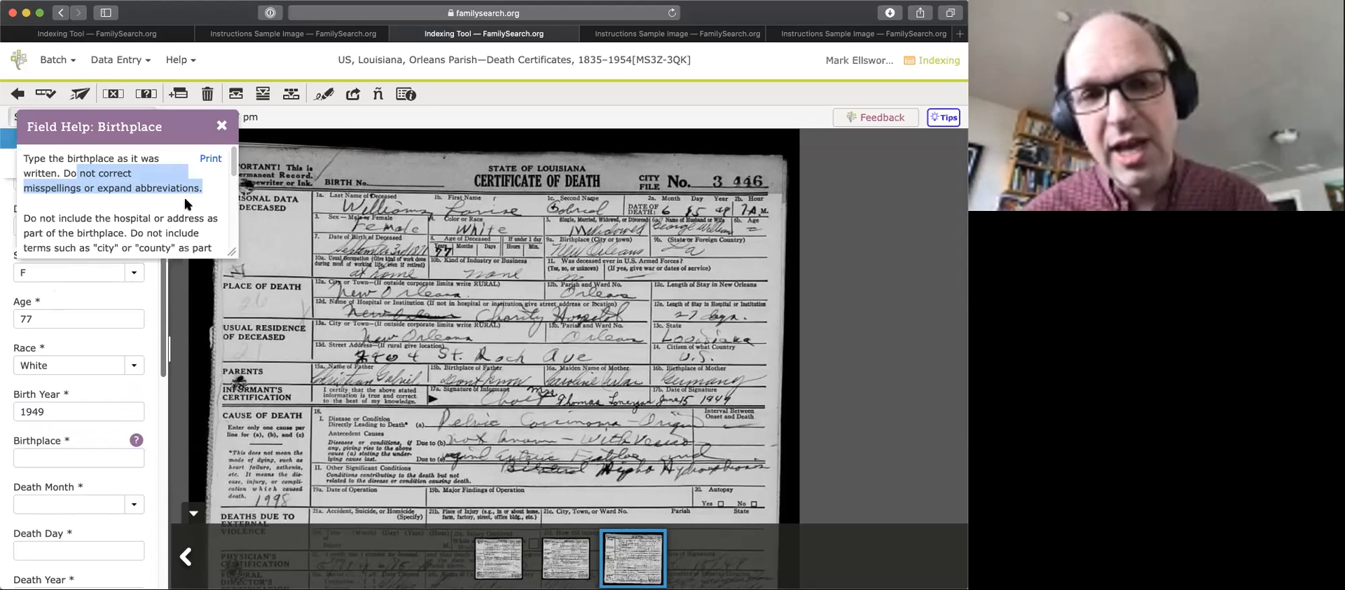
pyautogui.click(221, 126)
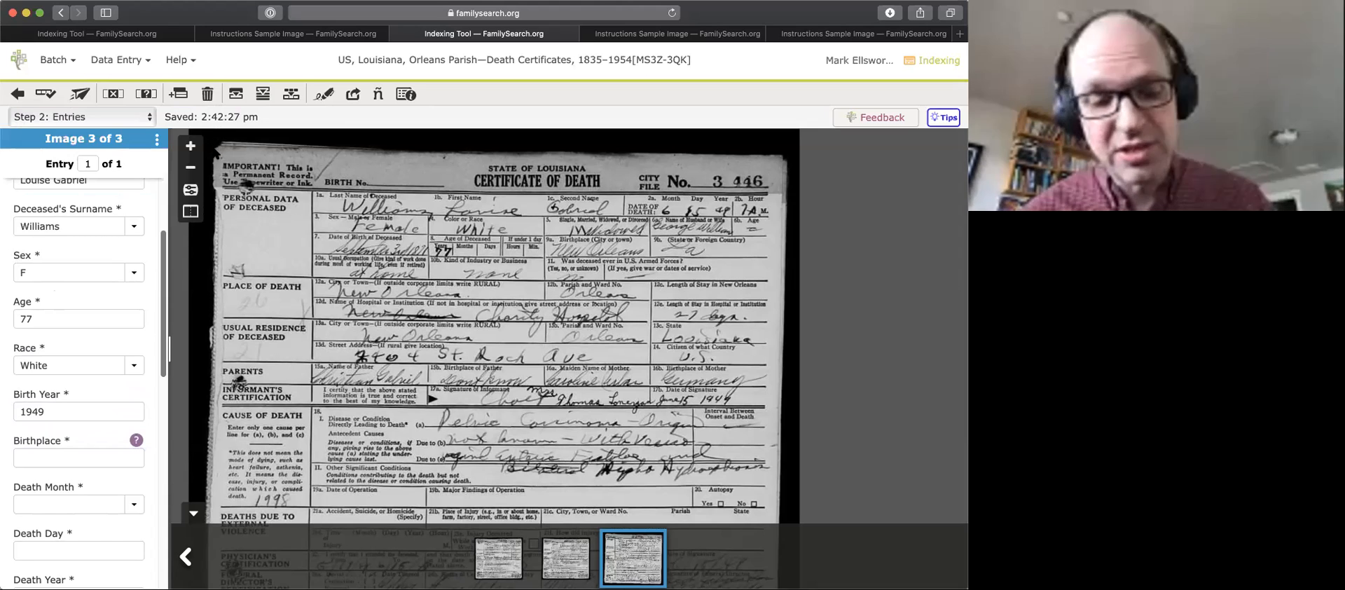
# - Reopen the Birthplace field help, look over the certificate image alongside it, and close the help
pyautogui.click(80, 456)
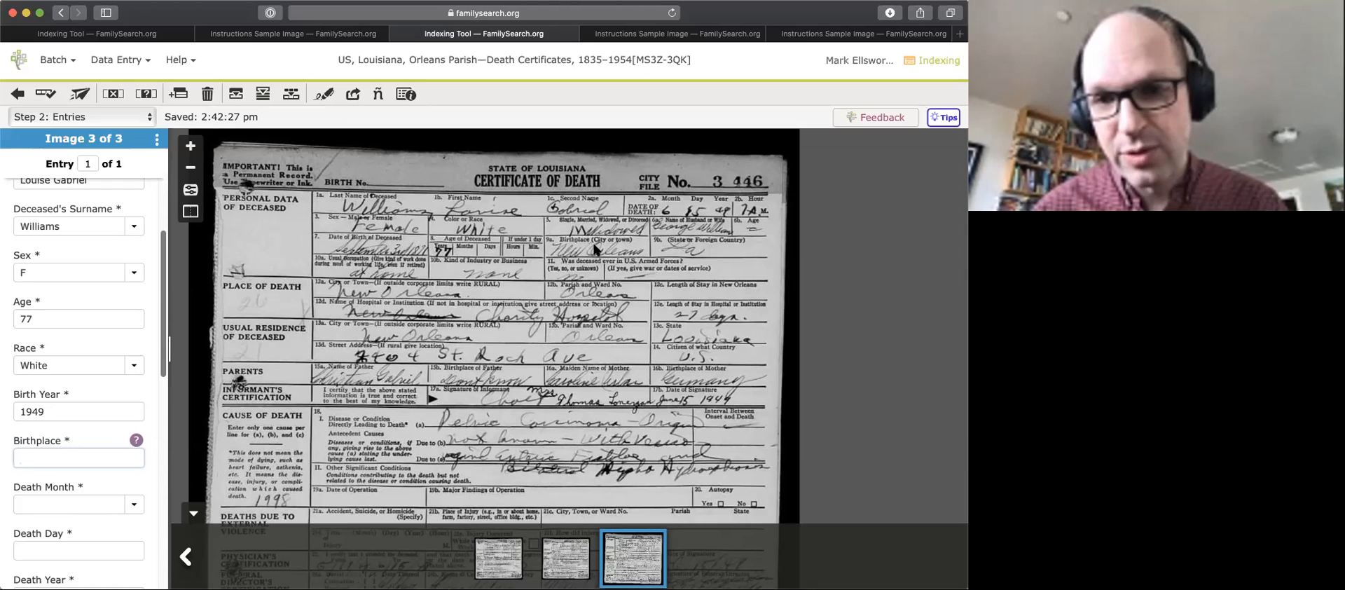
pyautogui.click(137, 441)
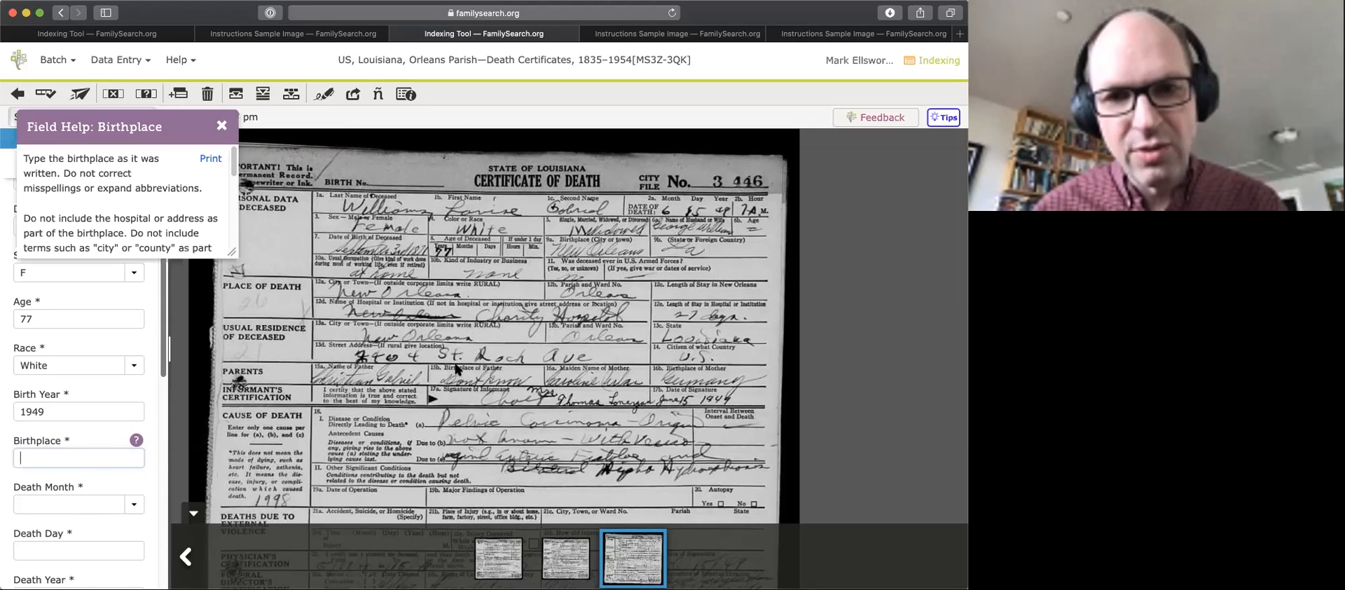
pyautogui.scroll(-3, 455, 375)
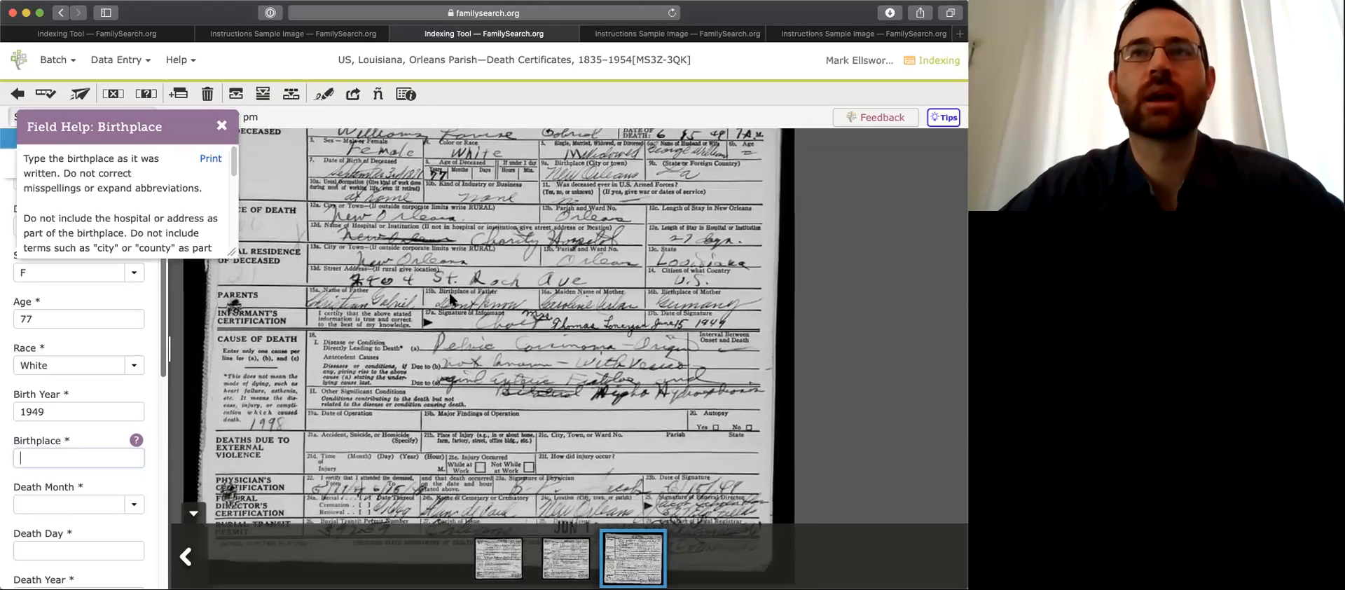
pyautogui.scroll(2, 459, 250)
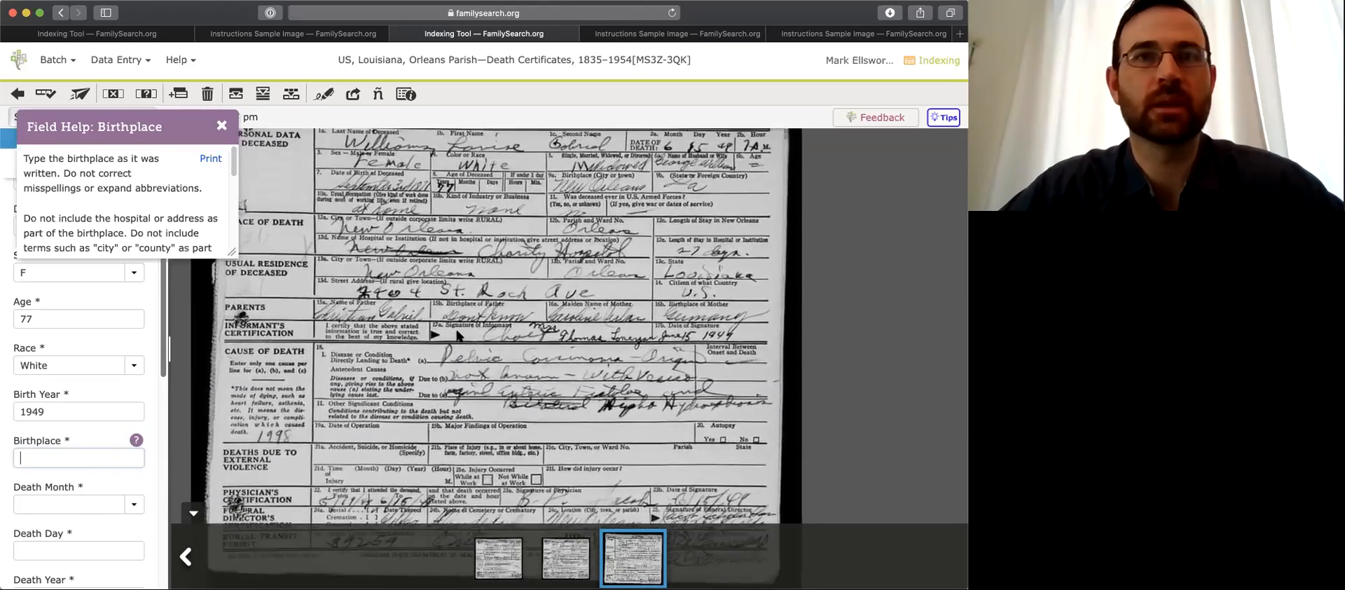
pyautogui.scroll(1, 459, 359)
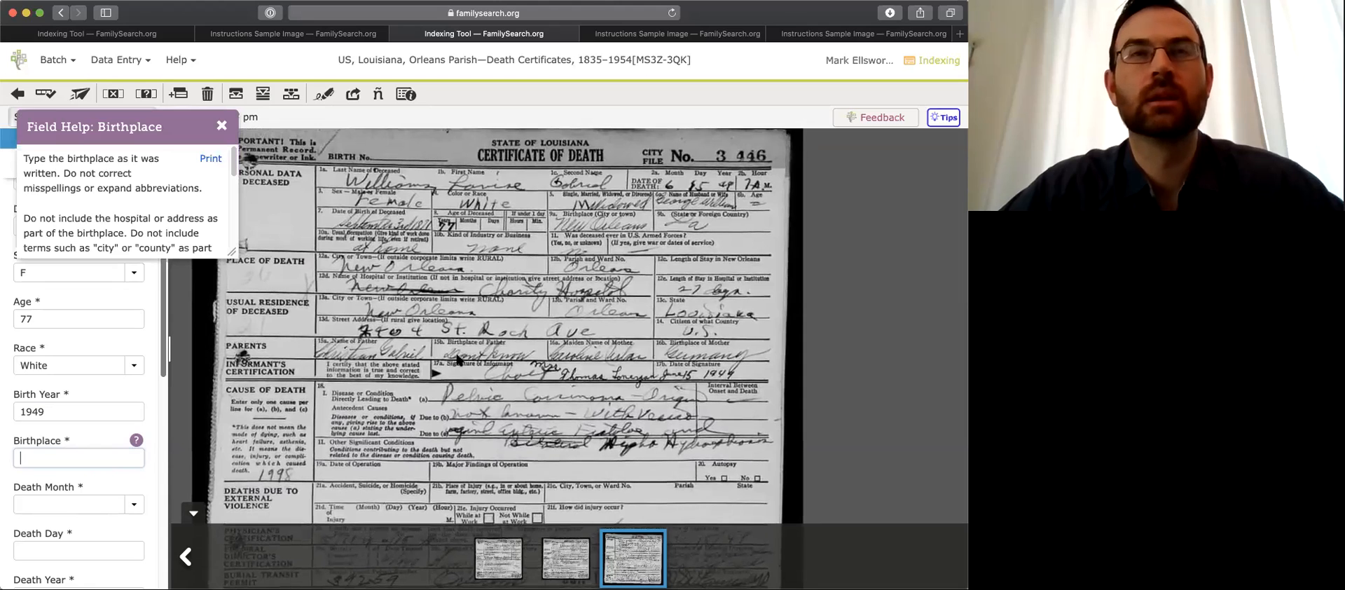
pyautogui.click(222, 126)
# - Replace the Birth Year value in the image 3 entry with a blank mark
pyautogui.click(62, 409)
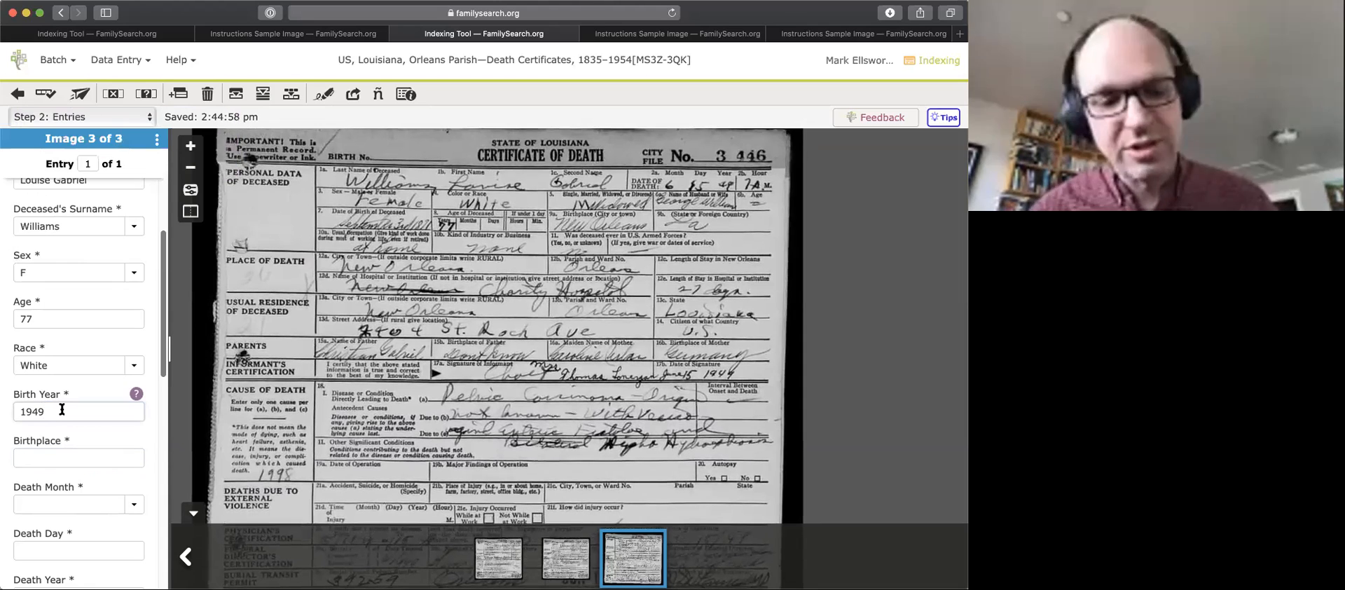
pyautogui.doubleClick(51, 412)
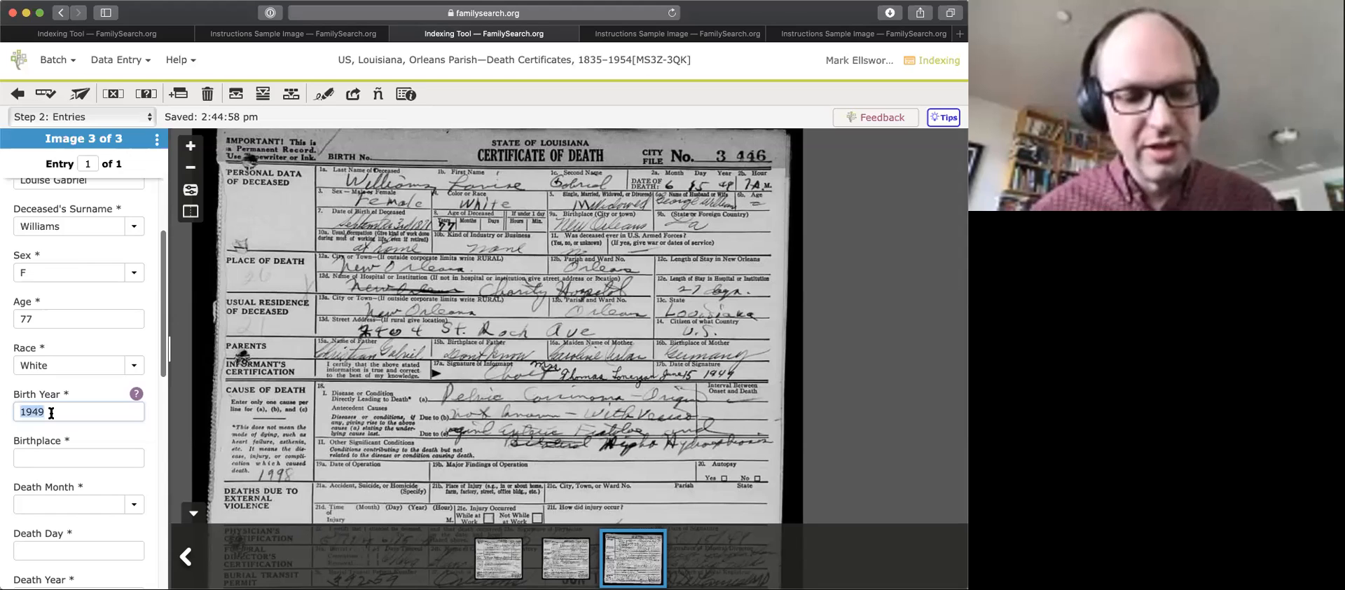
pyautogui.hotkey('ctrl', 'b')
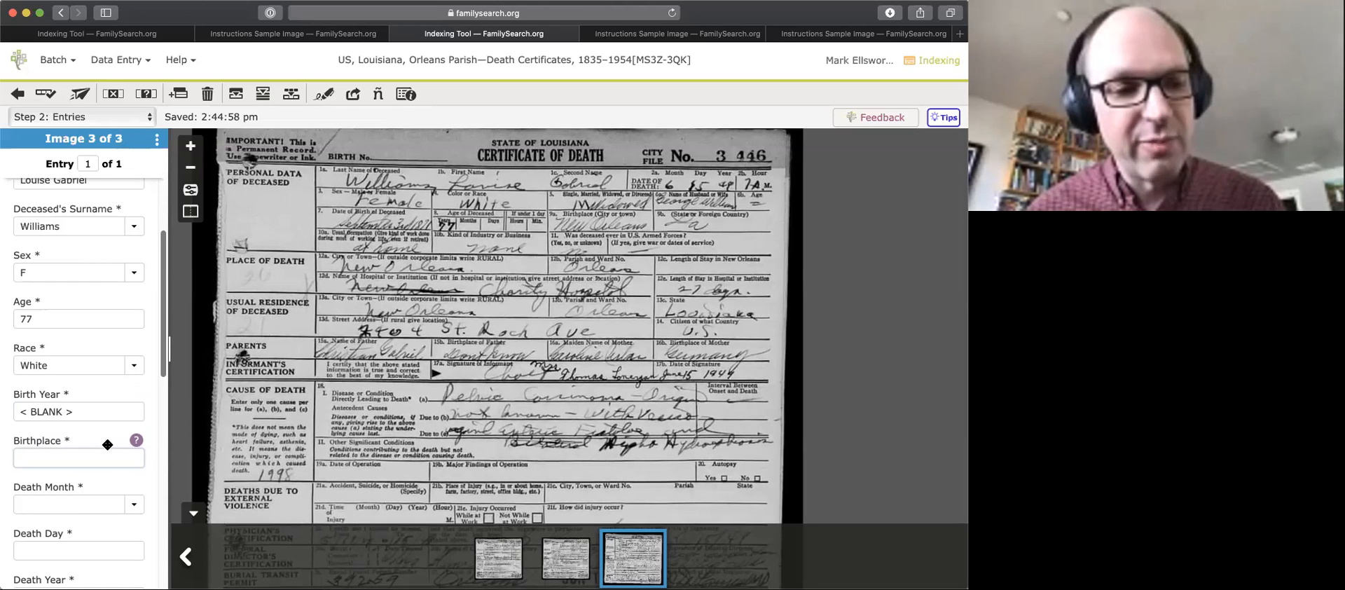
# - Read the Birthplace field help through its rules on locality levels, commas and punctuation, and close the help
pyautogui.scroll(-1, 106, 448)
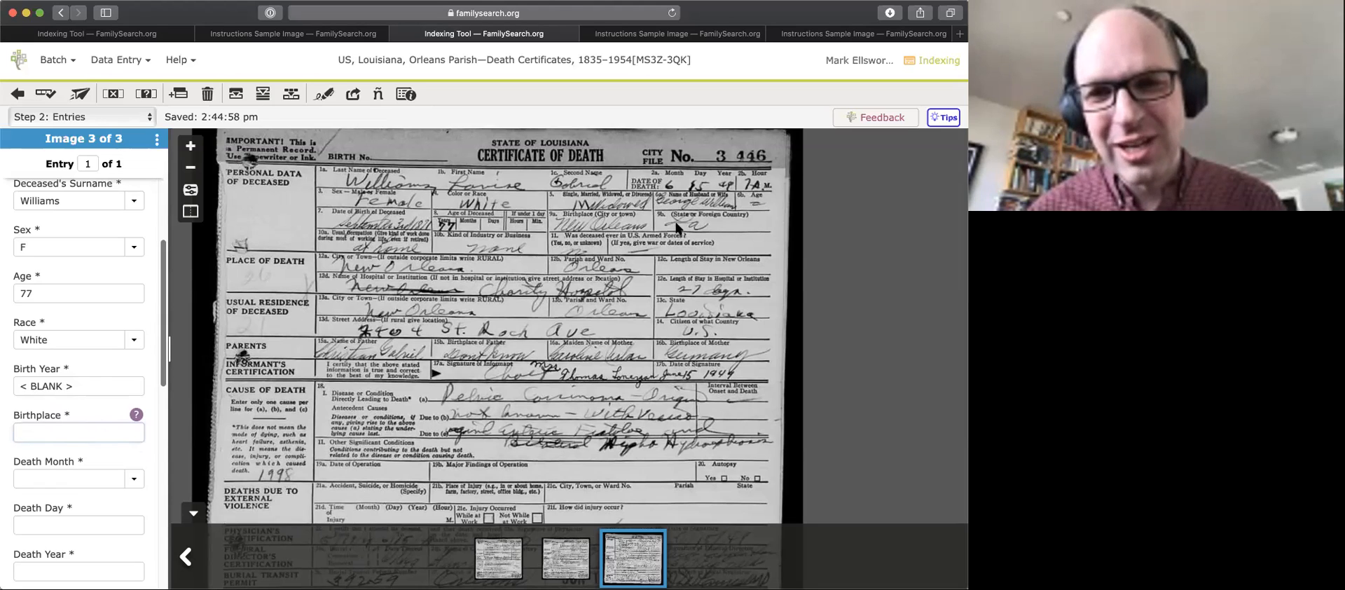
pyautogui.click(136, 416)
pyautogui.scroll(-1, 98, 222)
pyautogui.scroll(1, 112, 221)
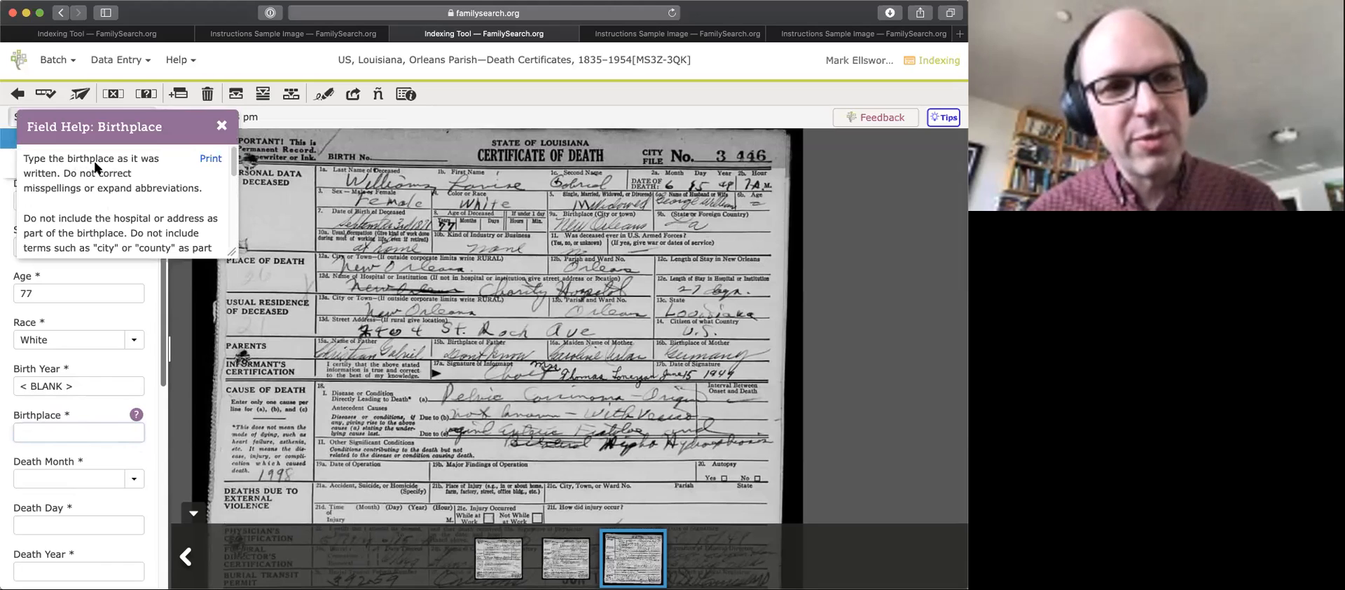
pyautogui.scroll(-3, 81, 220)
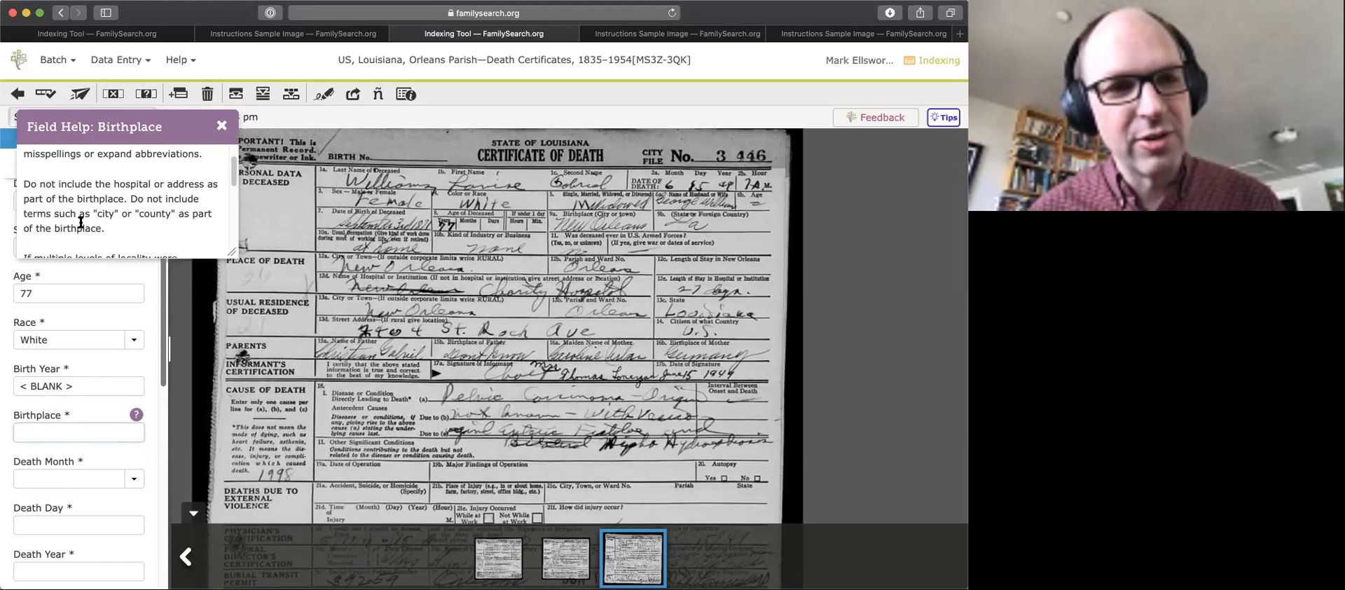
pyautogui.scroll(-4, 115, 216)
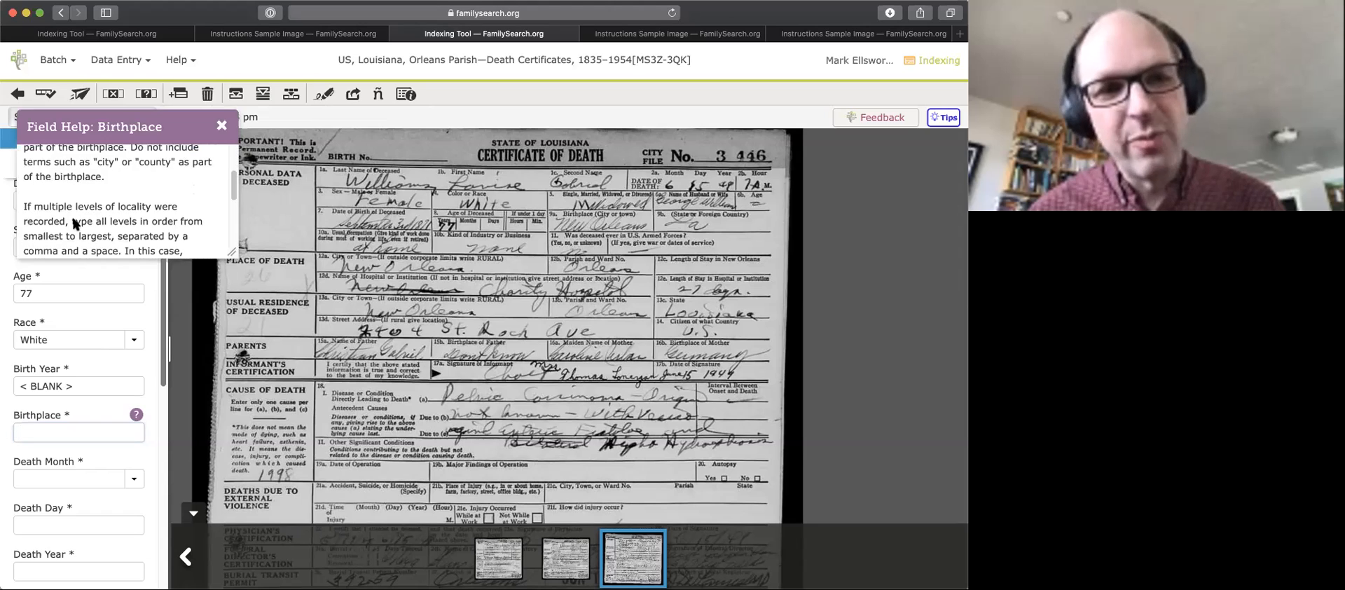
pyautogui.scroll(-1, 114, 214)
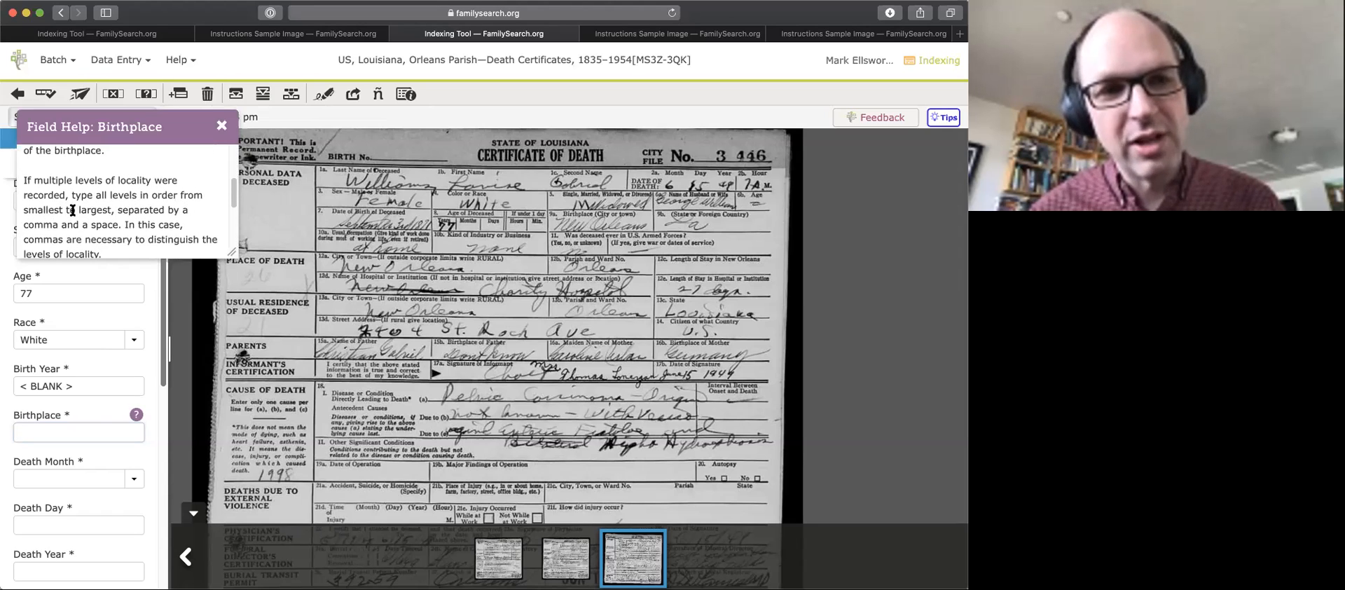
pyautogui.scroll(-2, 86, 233)
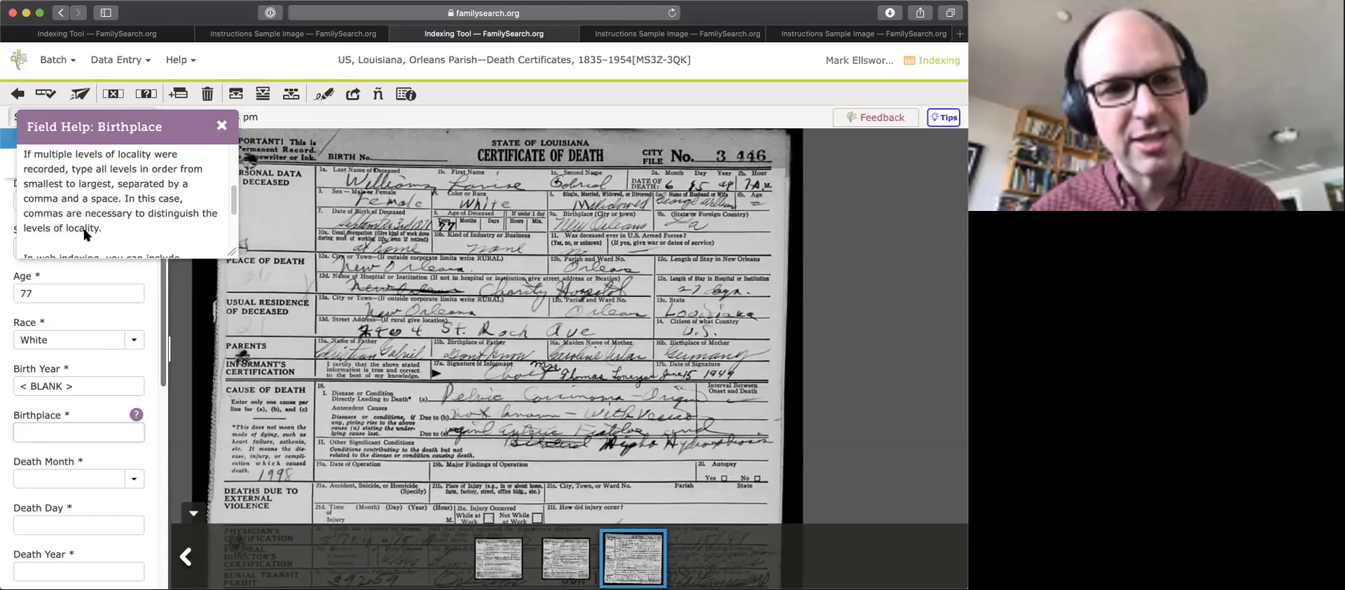
pyautogui.scroll(-1, 84, 232)
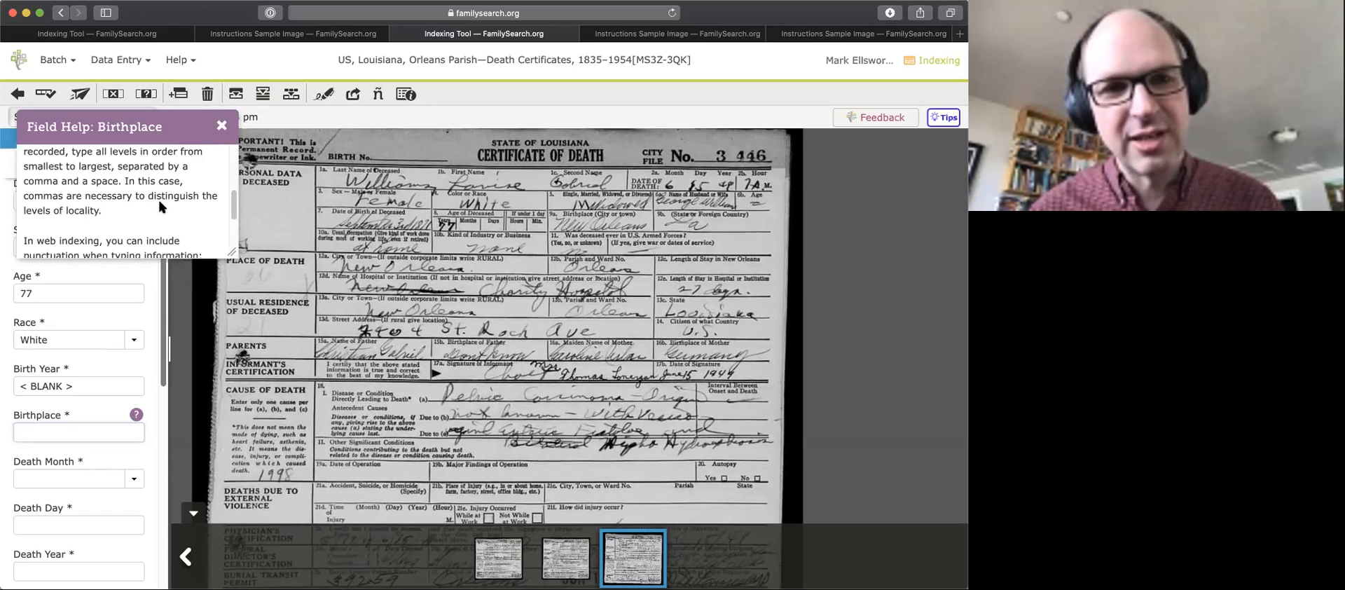
pyautogui.scroll(-2, 129, 204)
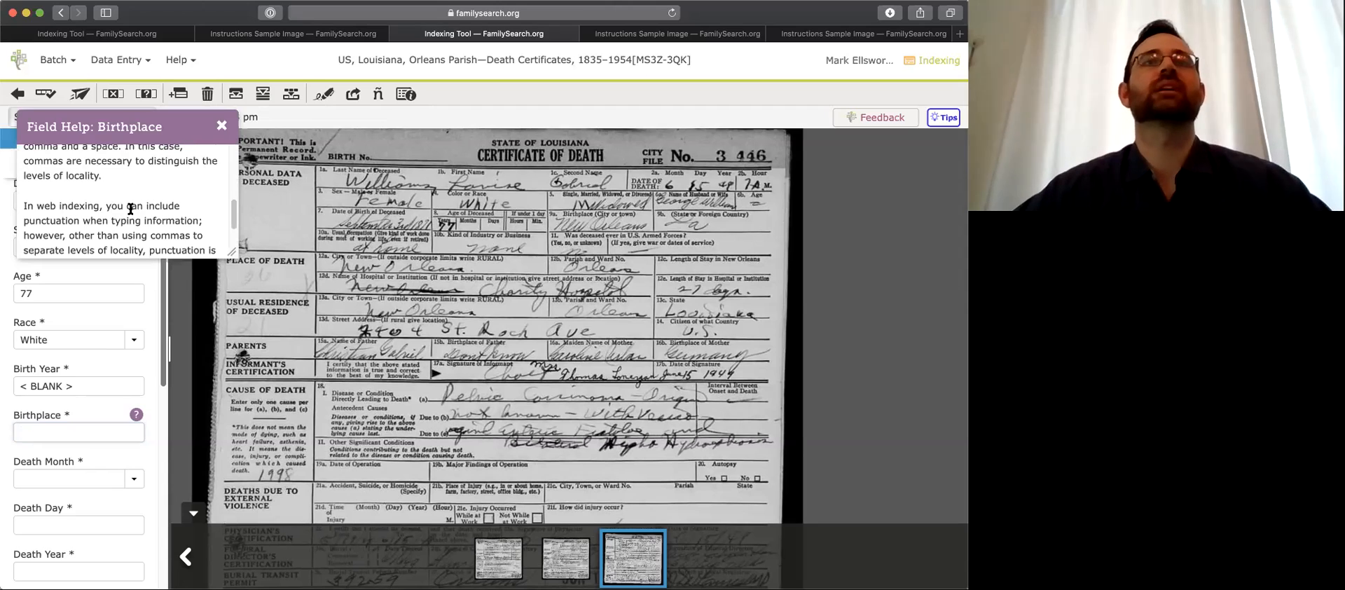
pyautogui.scroll(3, 130, 208)
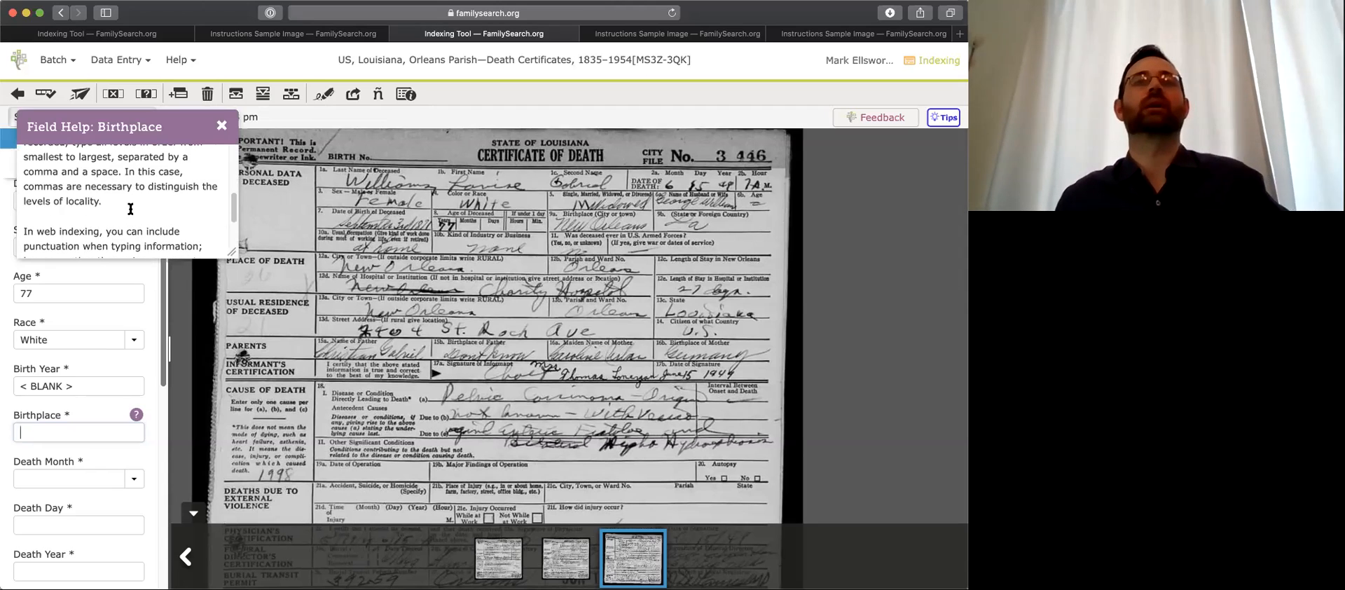
pyautogui.click(221, 126)
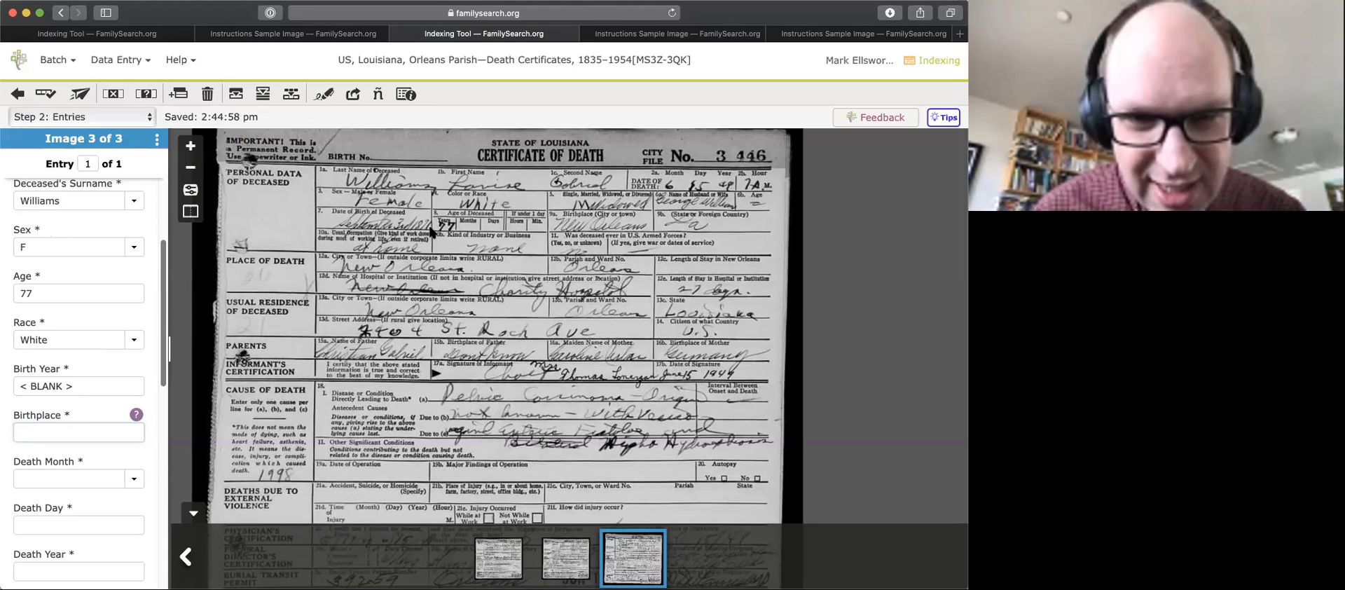
# - Replace the blank mark in Birth Year with the birth year written on the certificate and set Birthplace to New Orleans, La
pyautogui.click(63, 383)
pyautogui.write('1871')
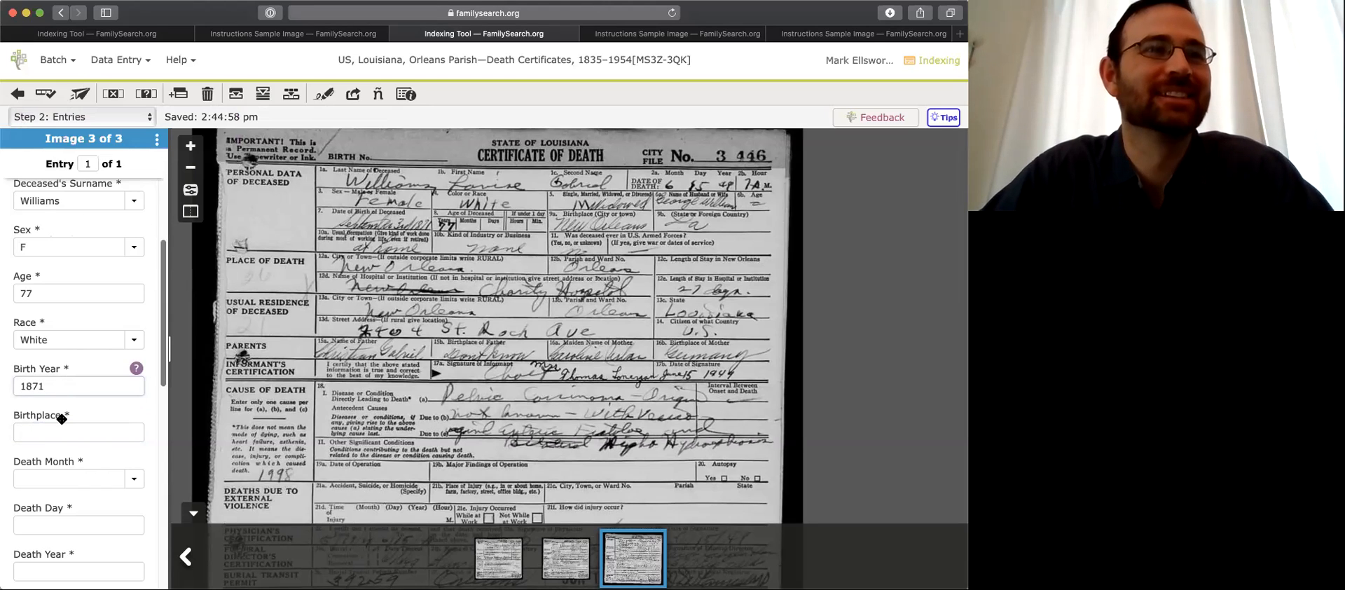
pyautogui.click(64, 438)
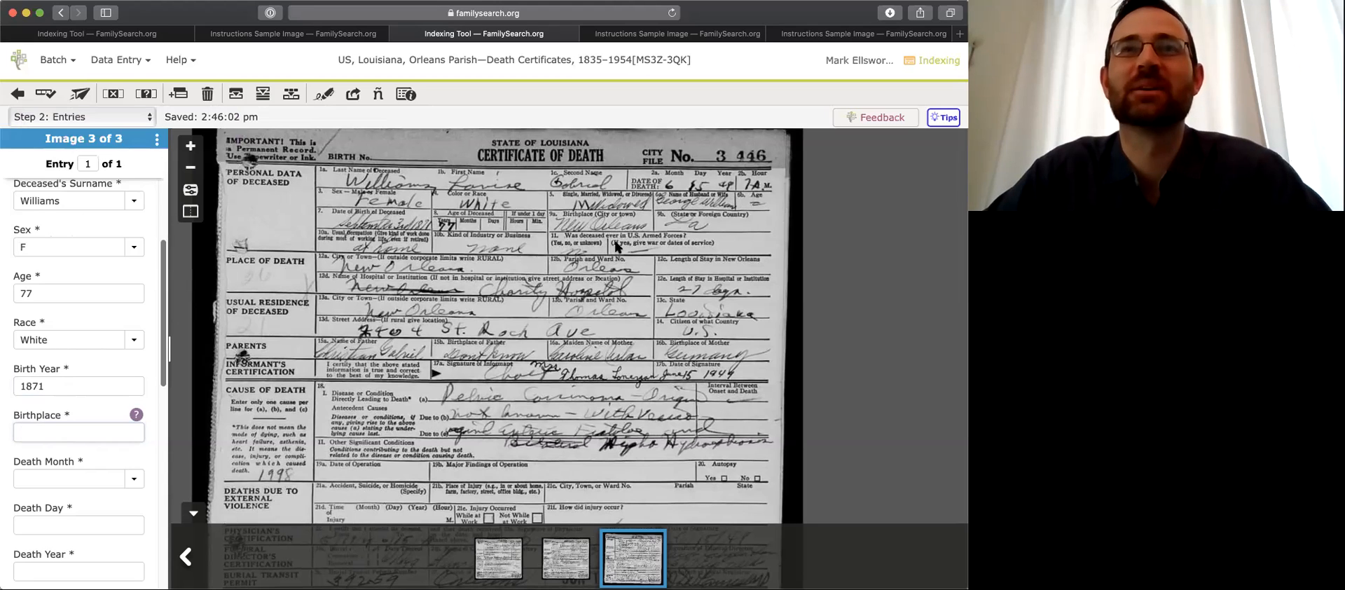
pyautogui.write('New Orlean')
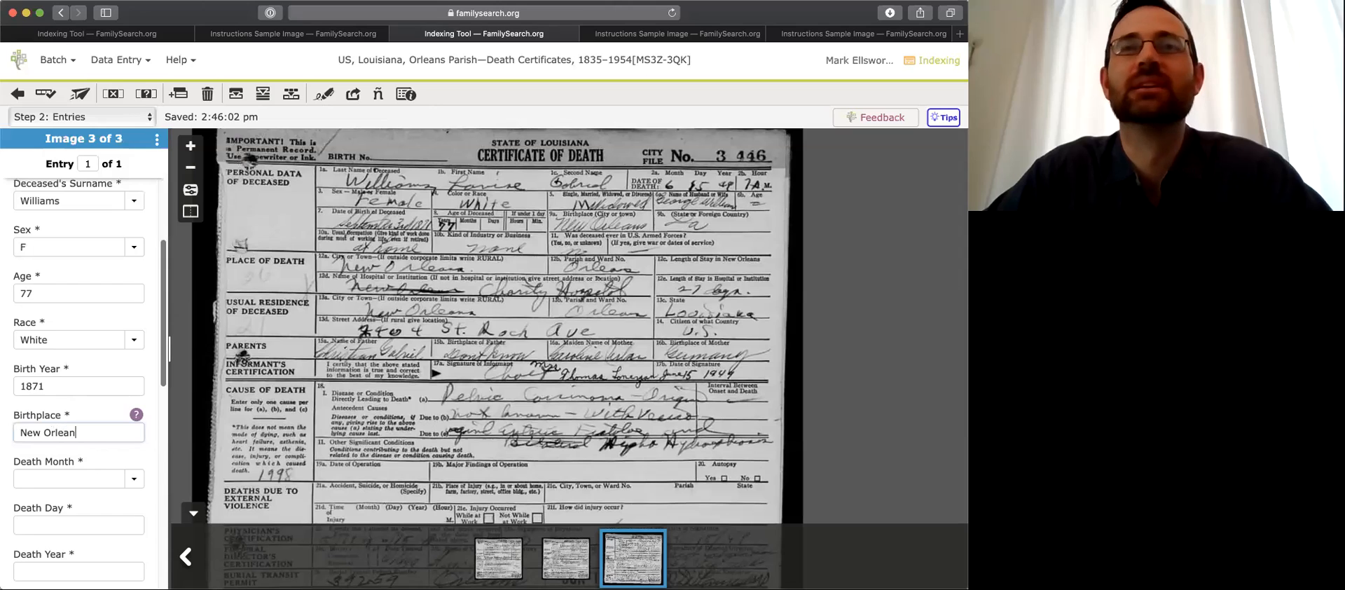
pyautogui.write('s, La')
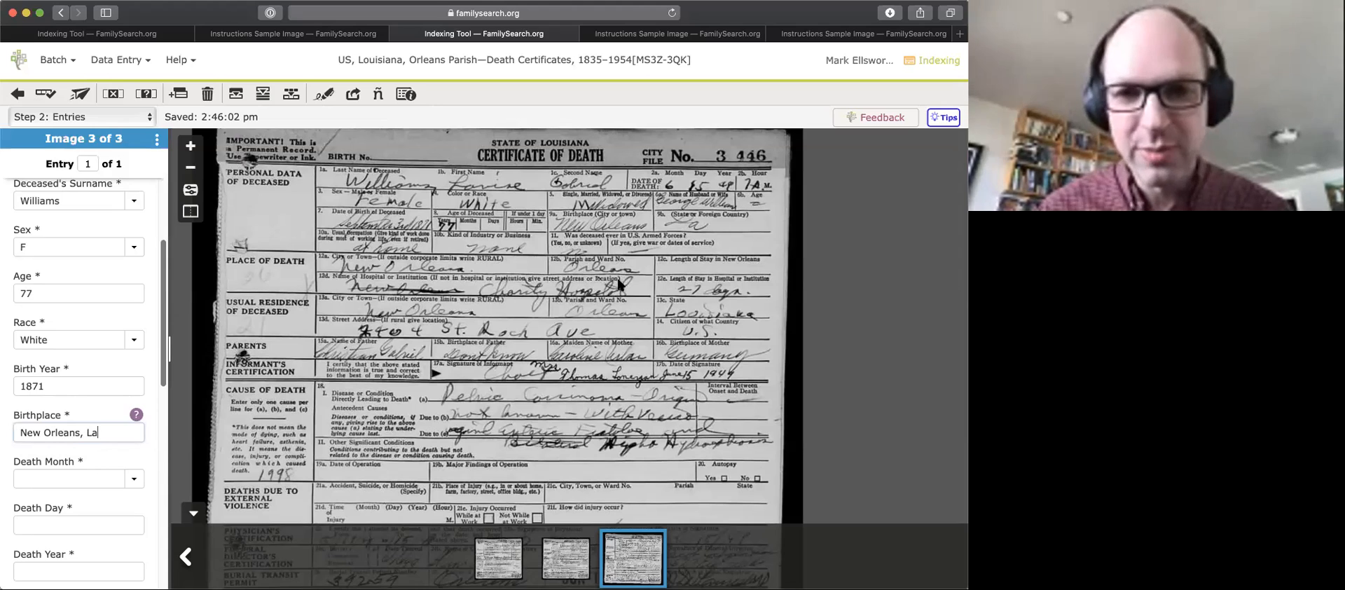
pyautogui.press('Tab')
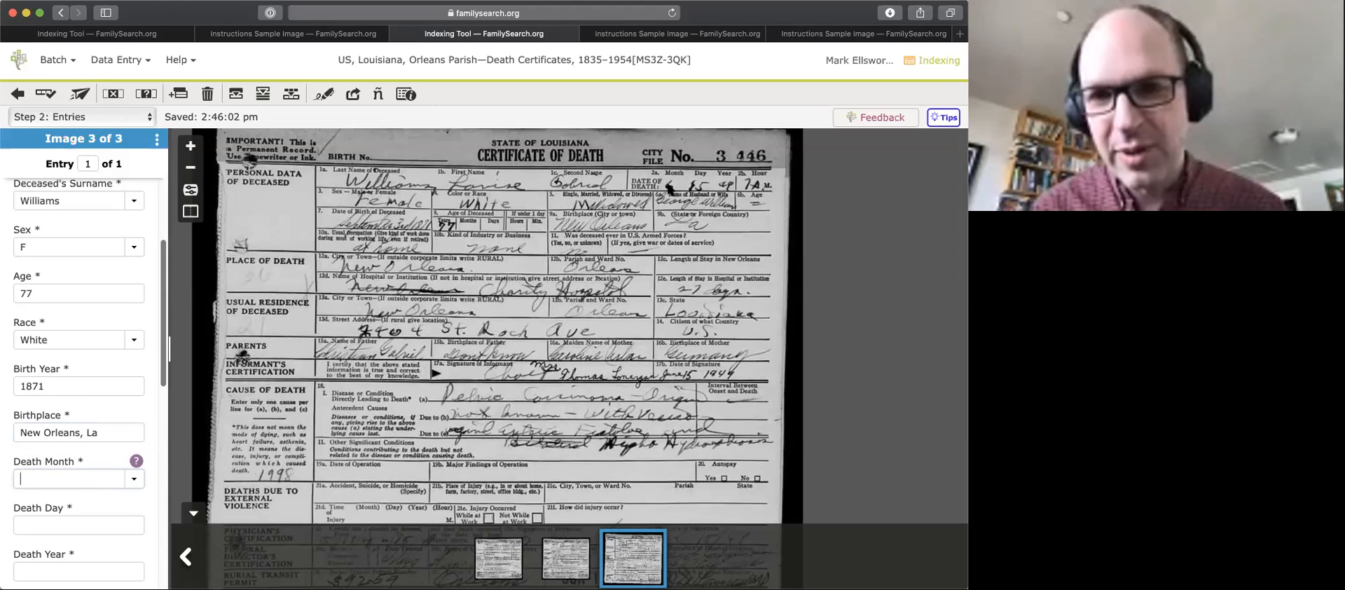
# - Enter the death date from the certificate, with Death Month Jun, Death Day 15 and Death Year 1949
pyautogui.write('6')
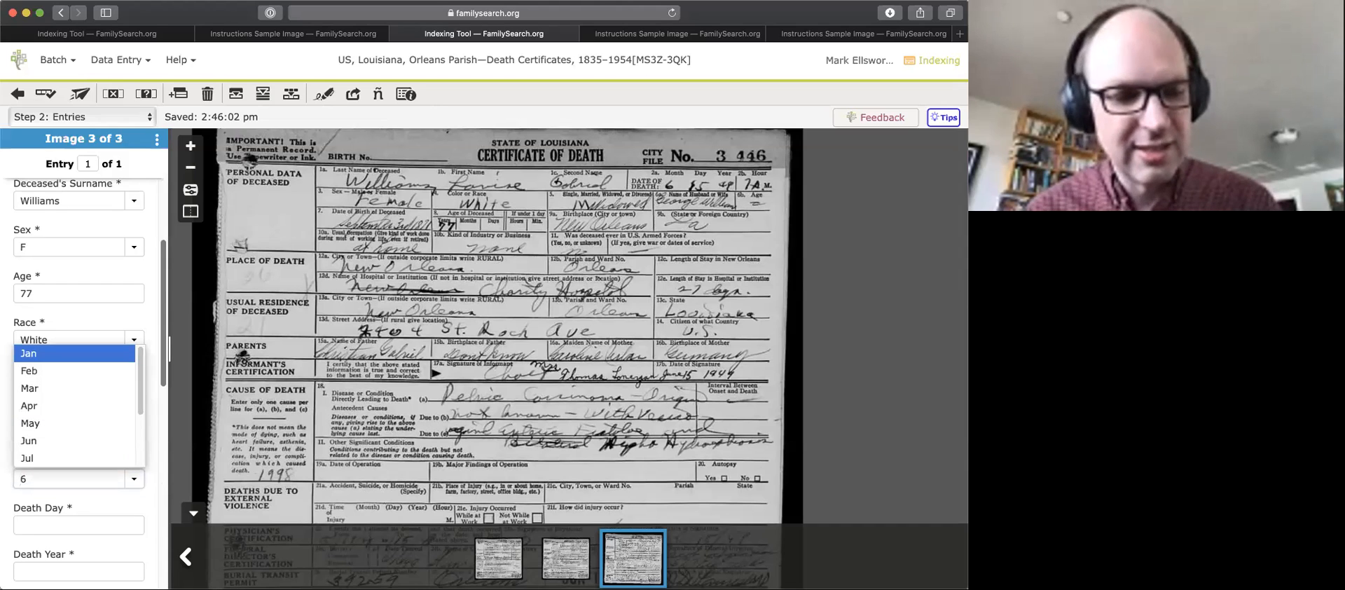
pyautogui.press('BackSpace')
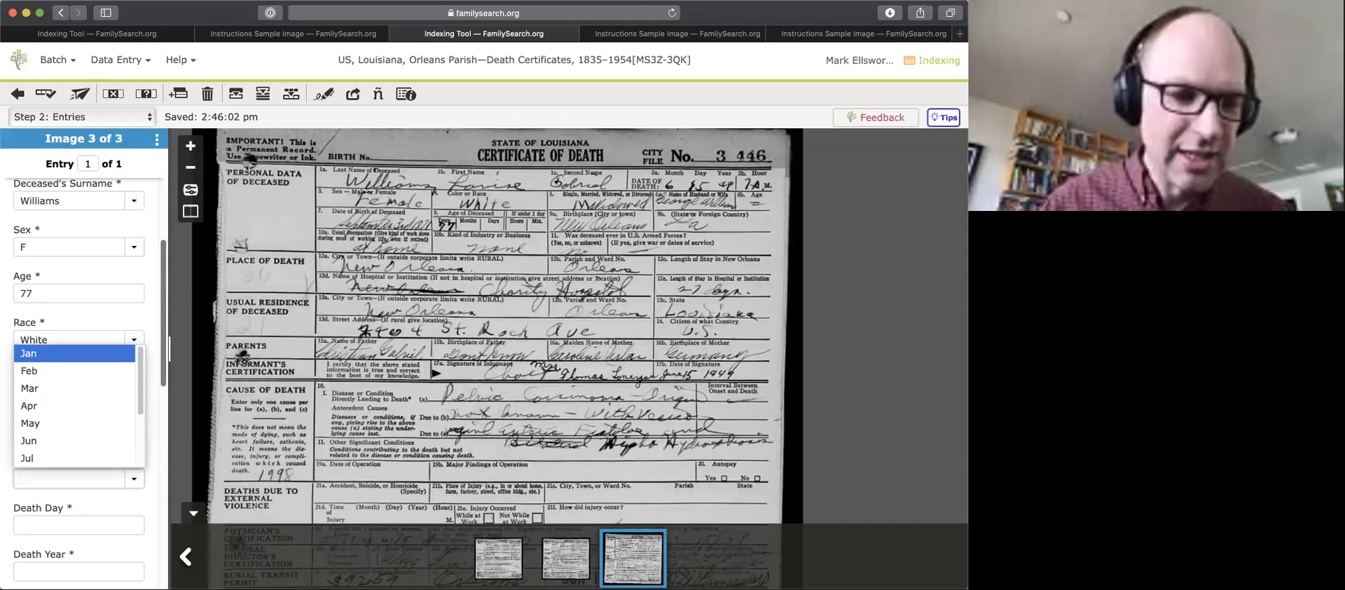
pyautogui.write('jum')
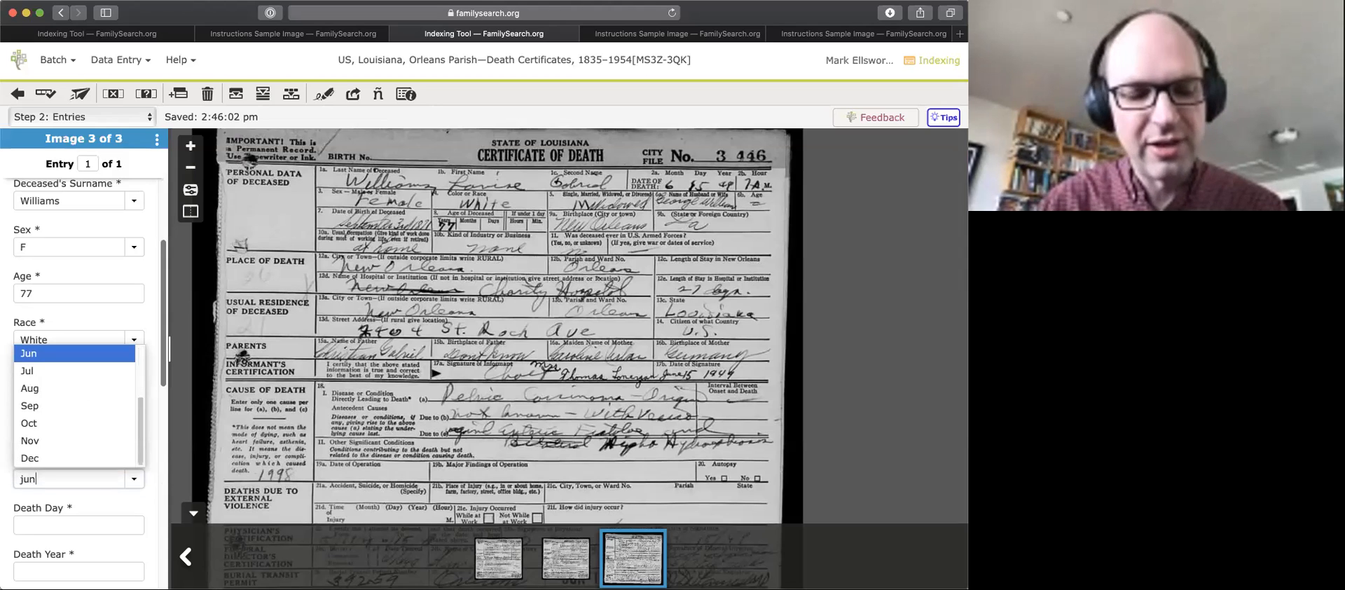
pyautogui.press('Tab')
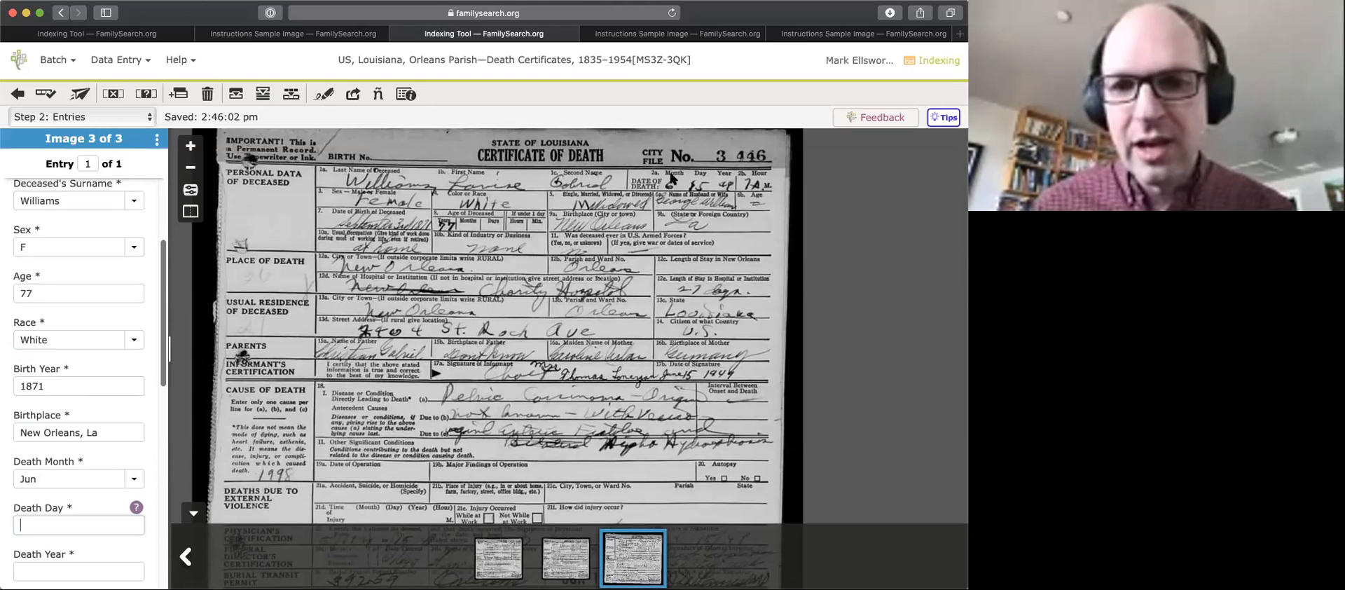
pyautogui.write('15')
pyautogui.press('Tab')
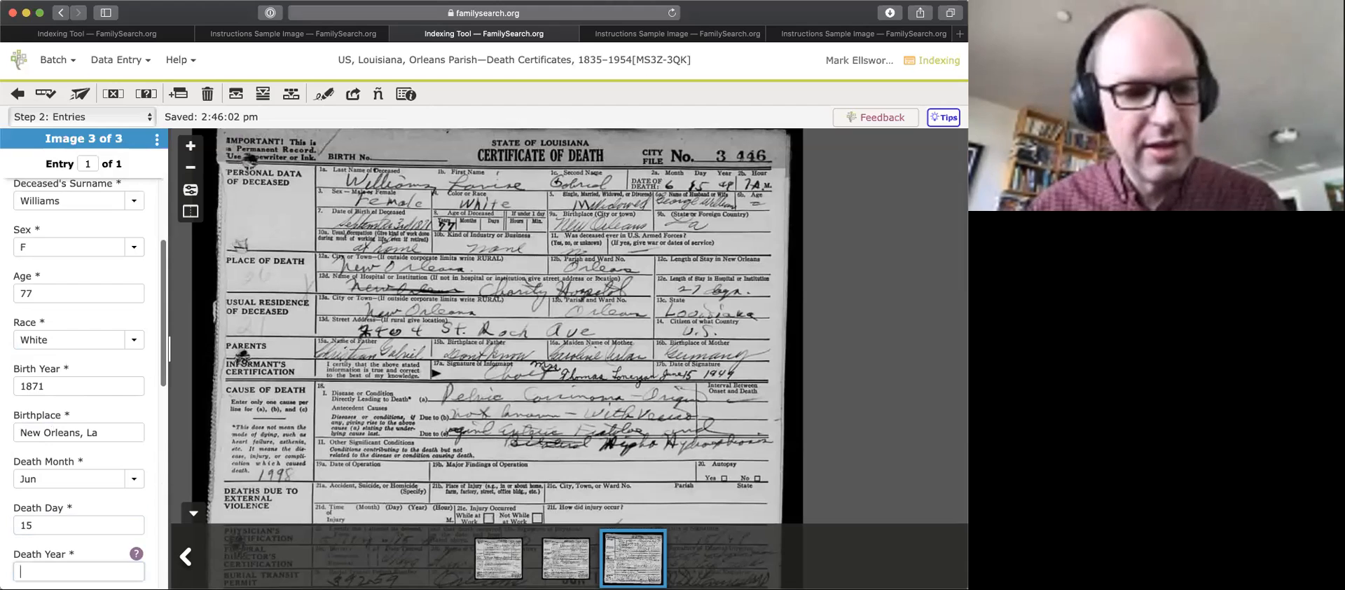
pyautogui.write('1949')
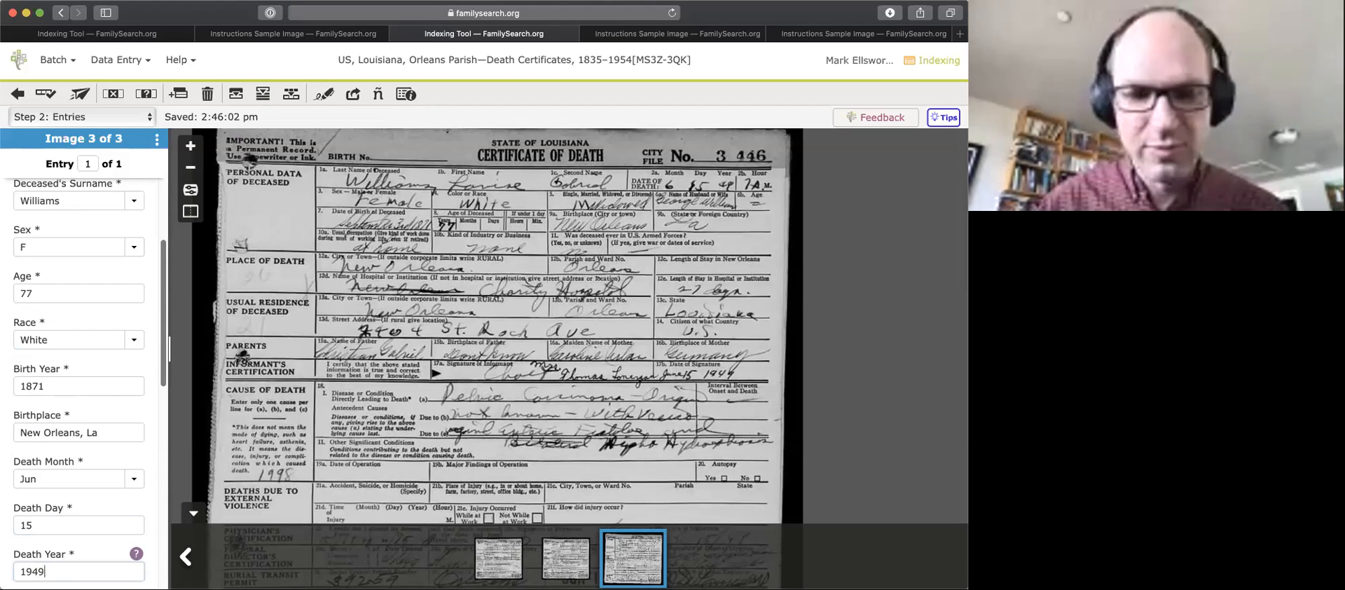
pyautogui.press('Tab')
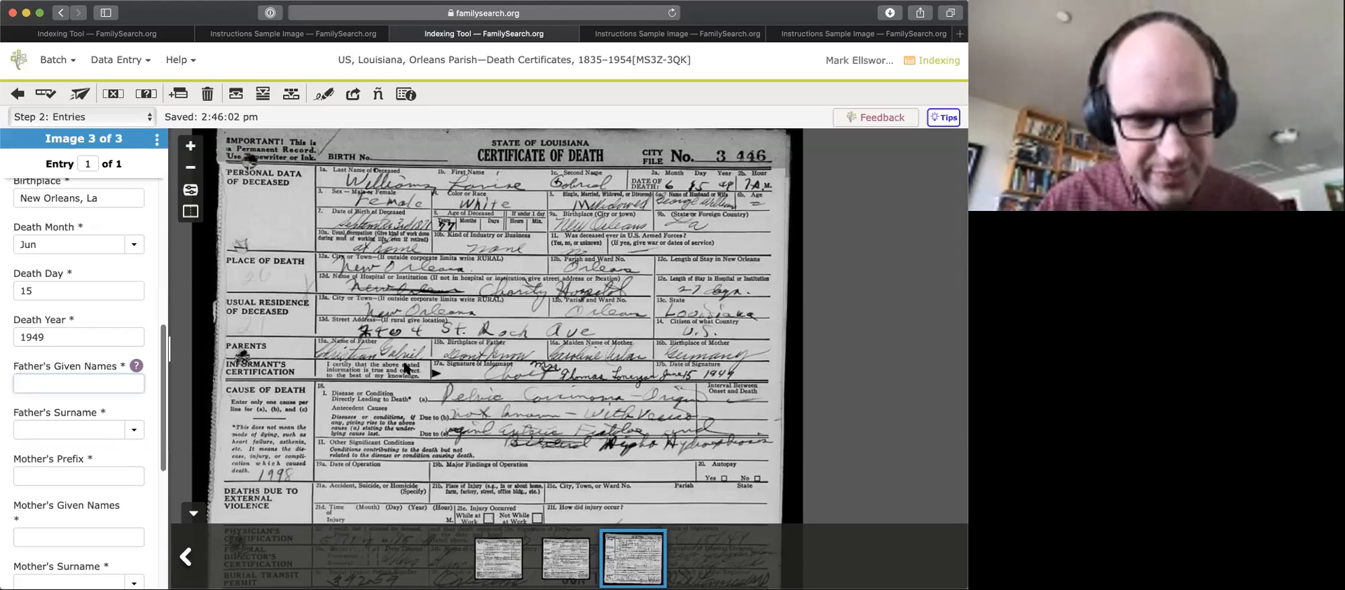
# - Enter the father's given name and surname as written in box 15a of the certificate
pyautogui.write('Chris')
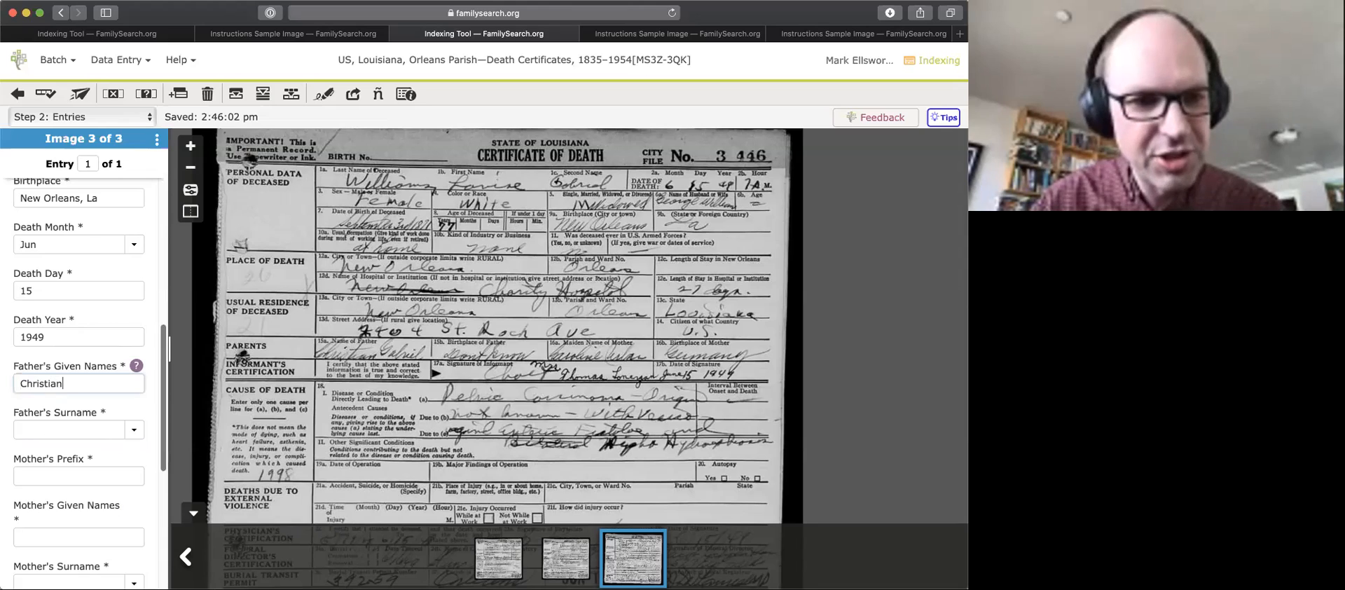
pyautogui.write('tian')
pyautogui.press('Tab')
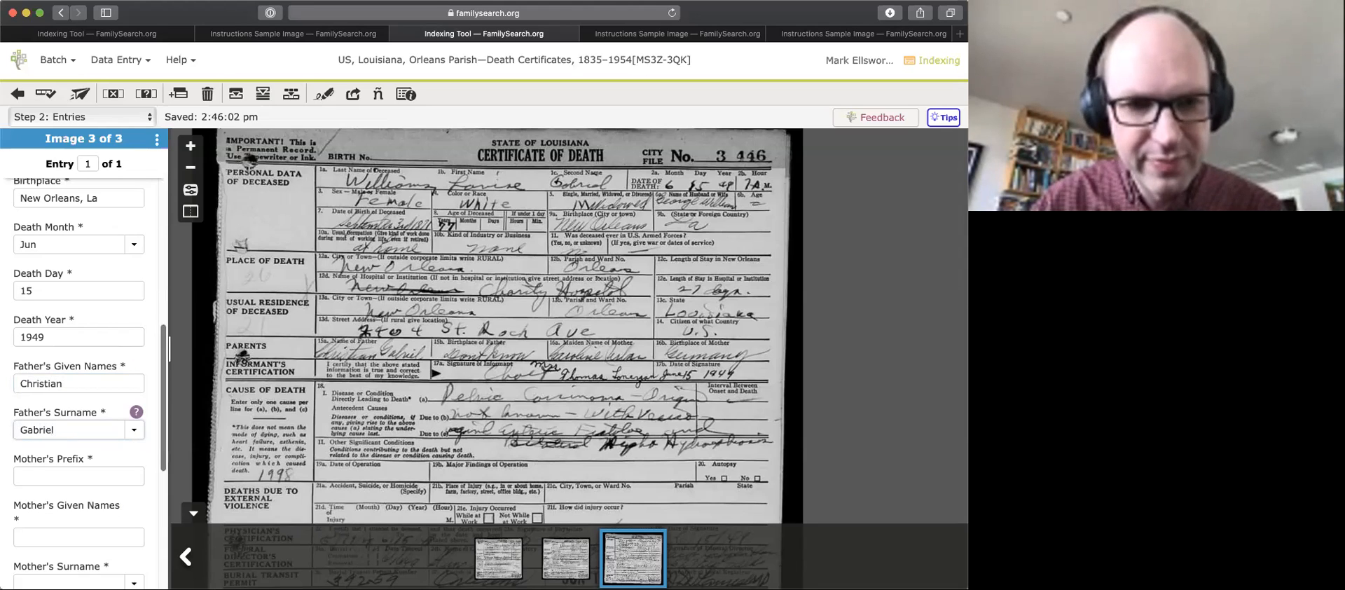
pyautogui.press('Tab')
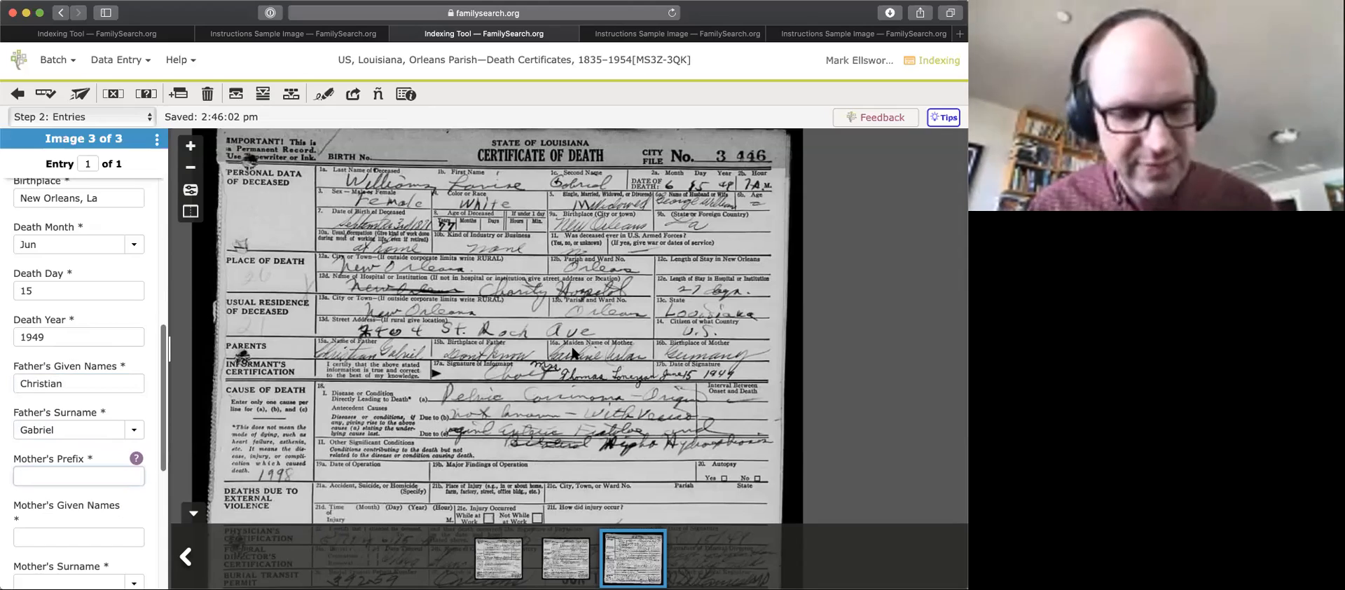
# - Mark the Mother's Prefix as blank and enter the mother's given name from box 16a of the certificate
pyautogui.hotkey('ctrl', 'b')
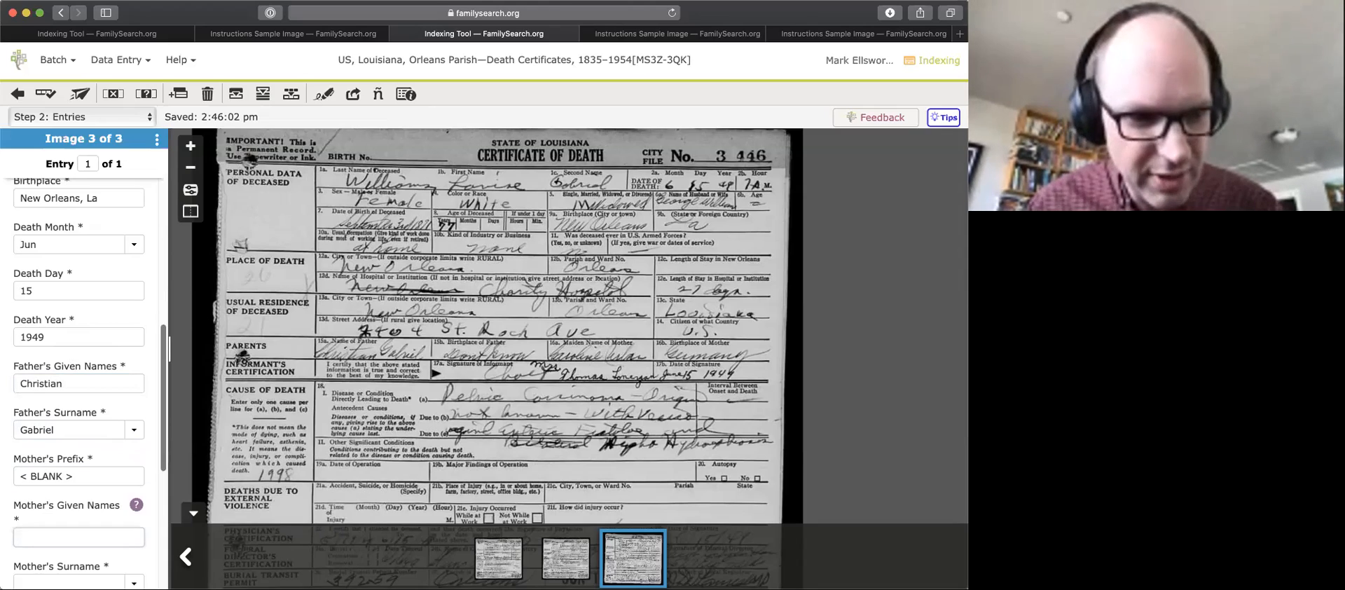
pyautogui.scroll(10, 578, 362)
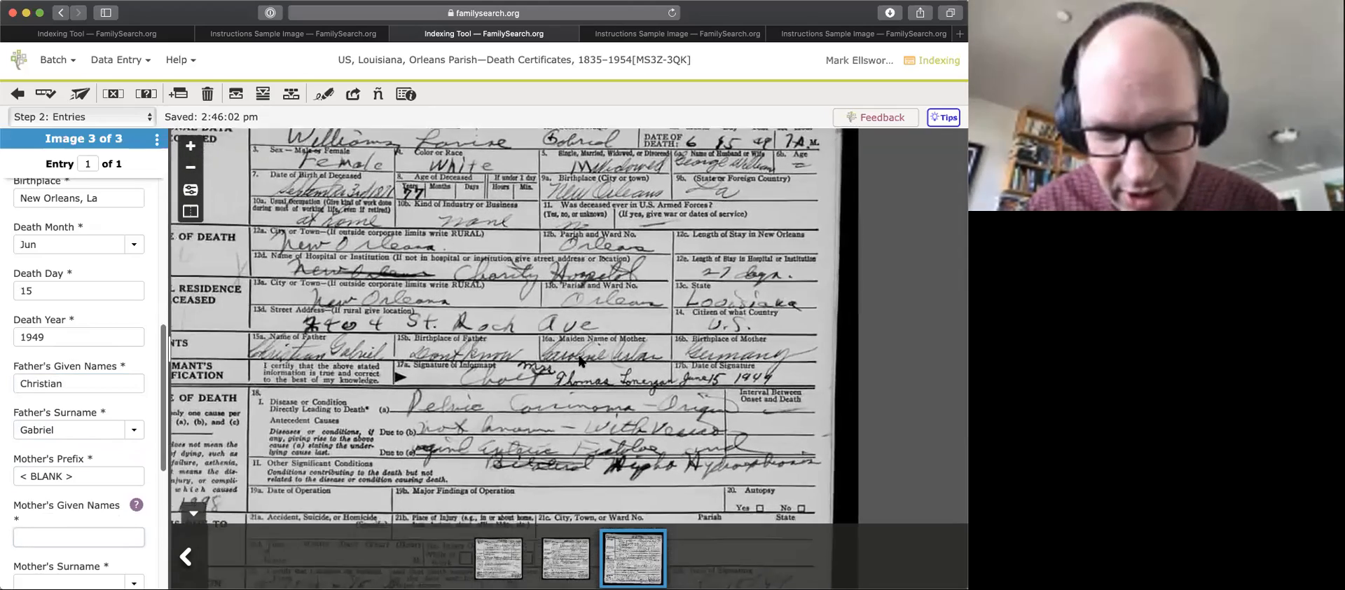
pyautogui.scroll(4, 579, 362)
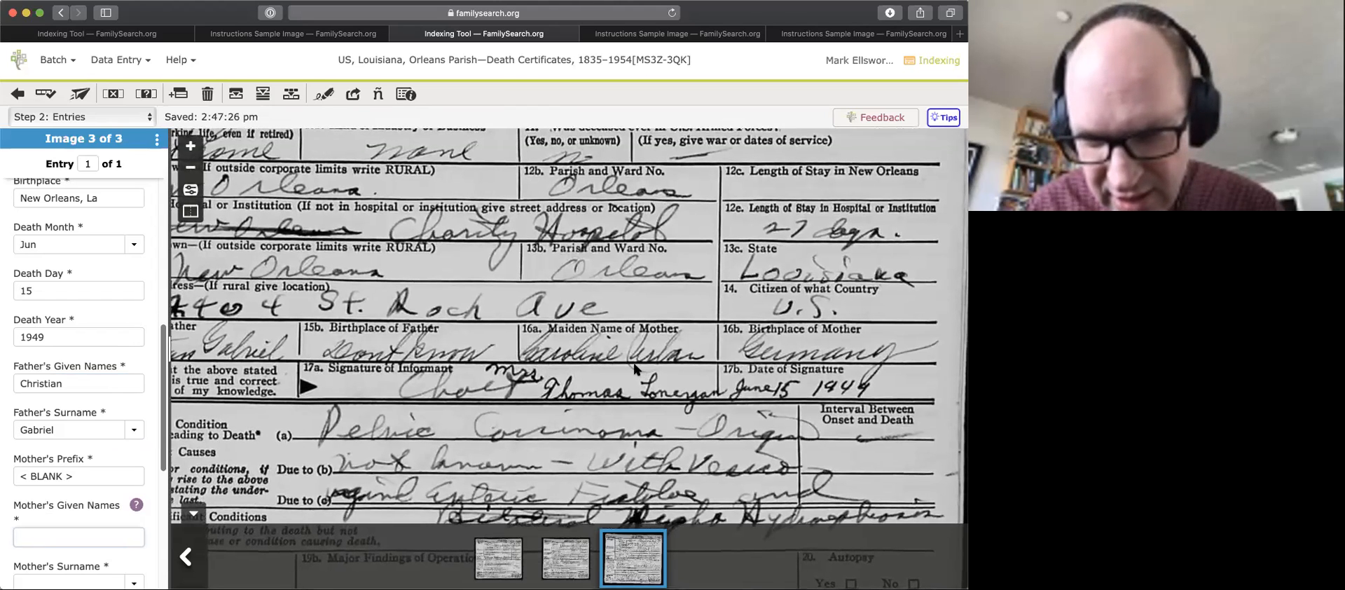
pyautogui.moveTo(629, 365); pyautogui.dragTo(605, 369)
pyautogui.write('Caroline')
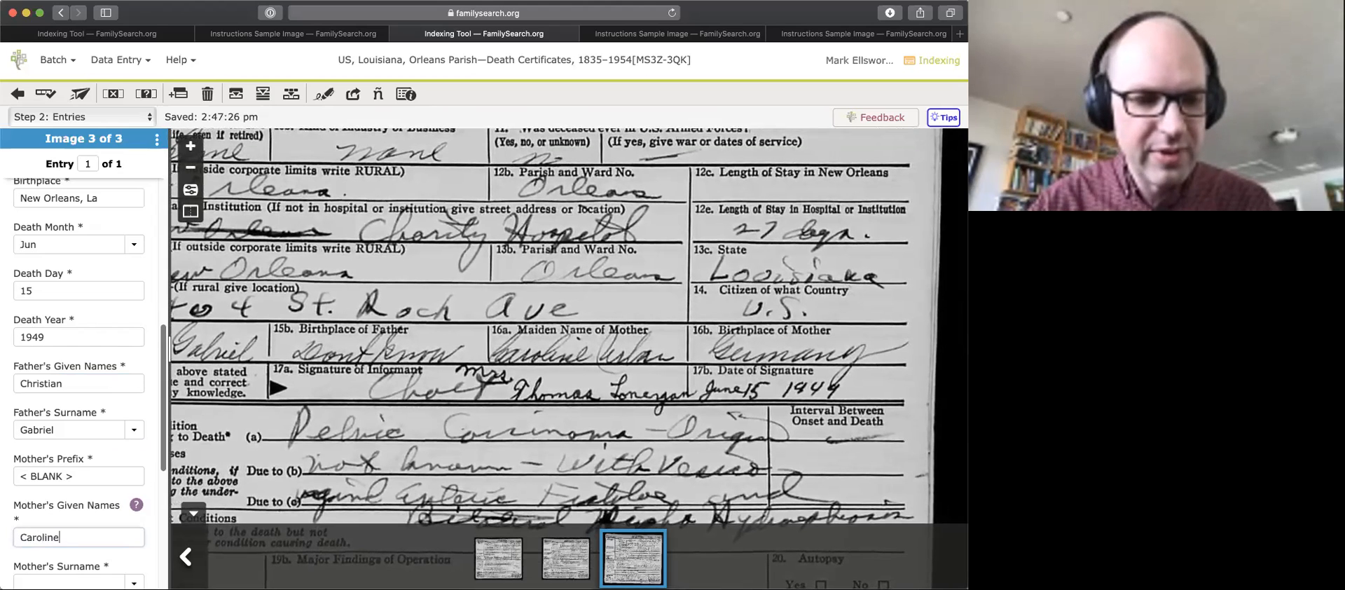
pyautogui.press('Tab')
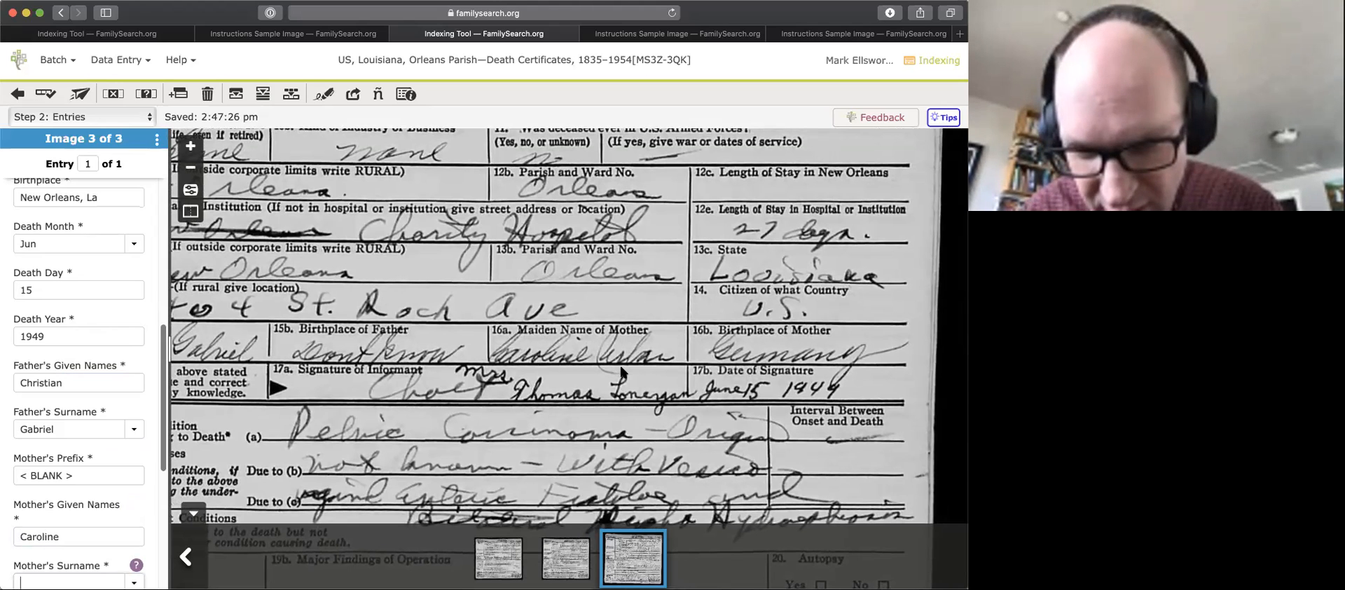
# - Examine the mother's maiden surname in box 16a and compare its letter shapes with the other handwriting on the certificate
pyautogui.scroll(-3, 621, 373)
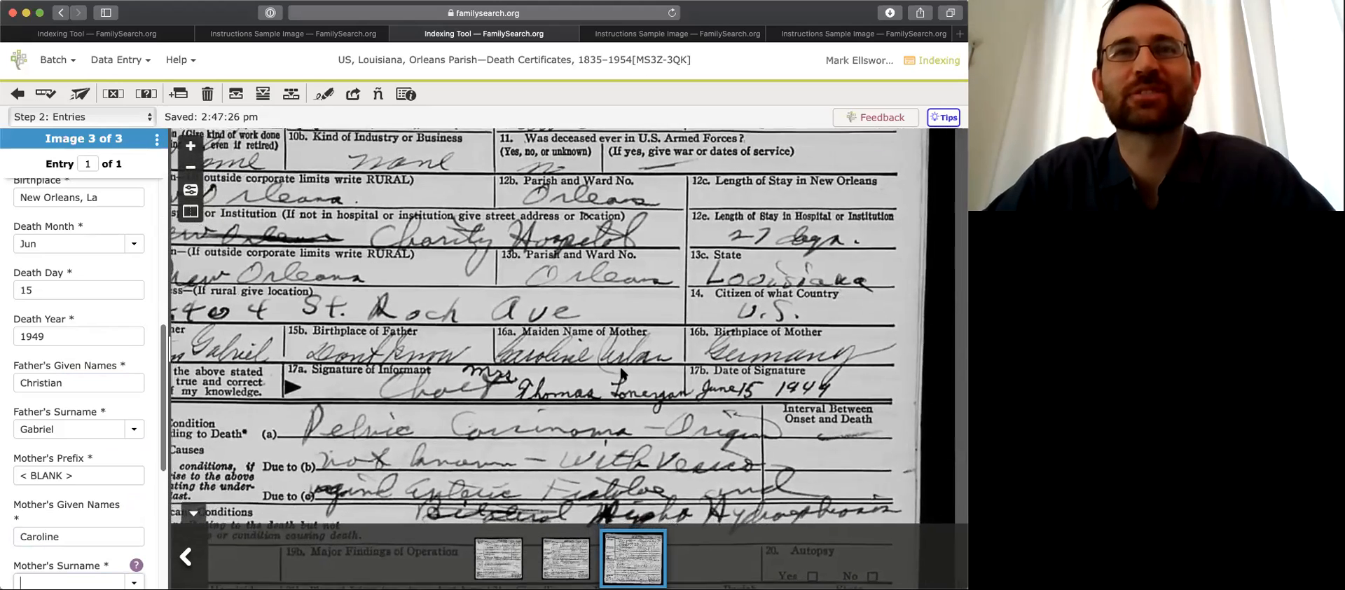
pyautogui.scroll(-3, 621, 375)
pyautogui.scroll(3, 621, 374)
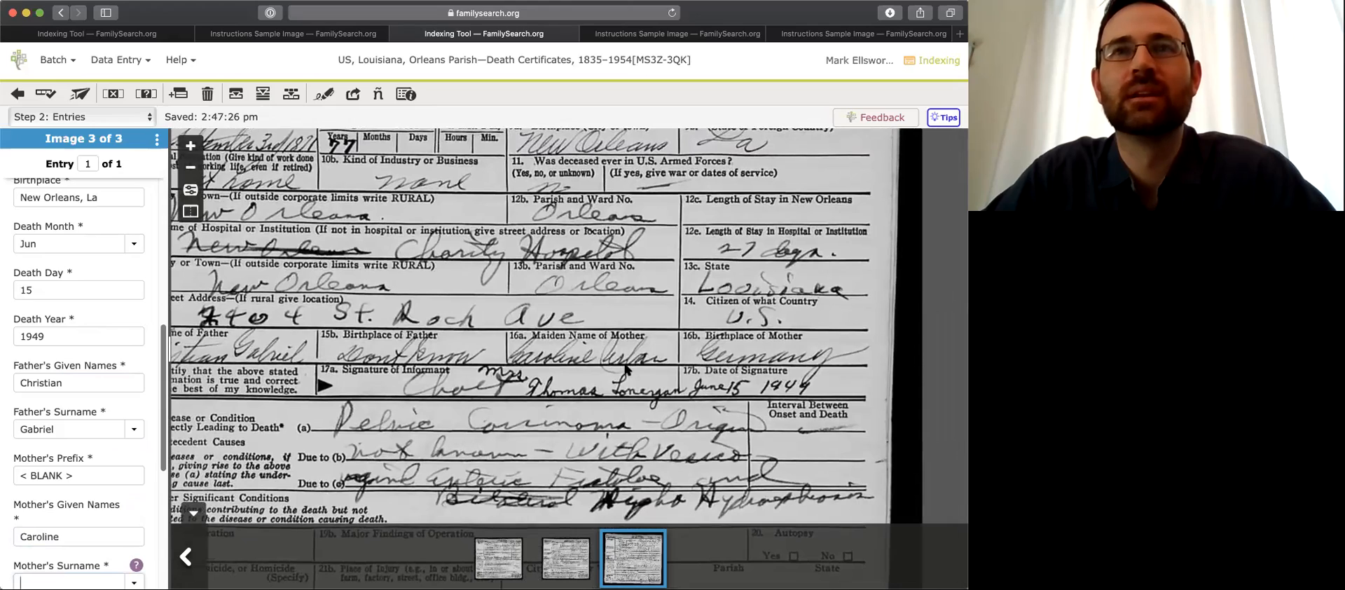
pyautogui.hscroll(3, 626, 369)
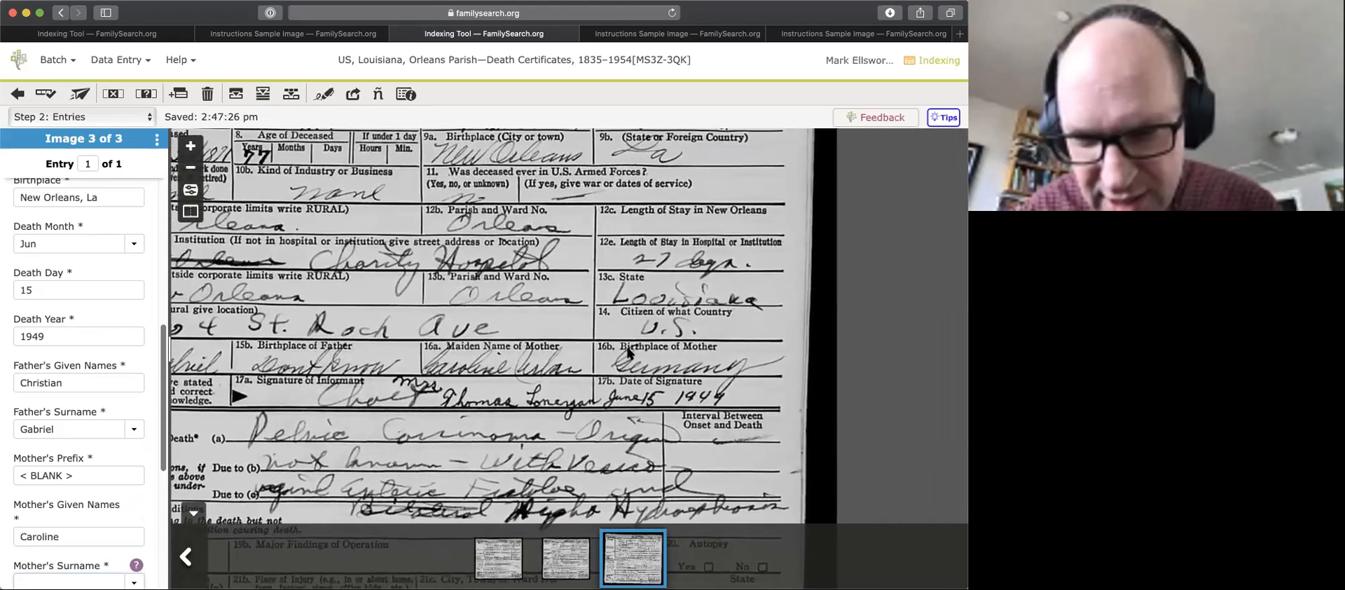
pyautogui.hscroll(-3, 529, 363)
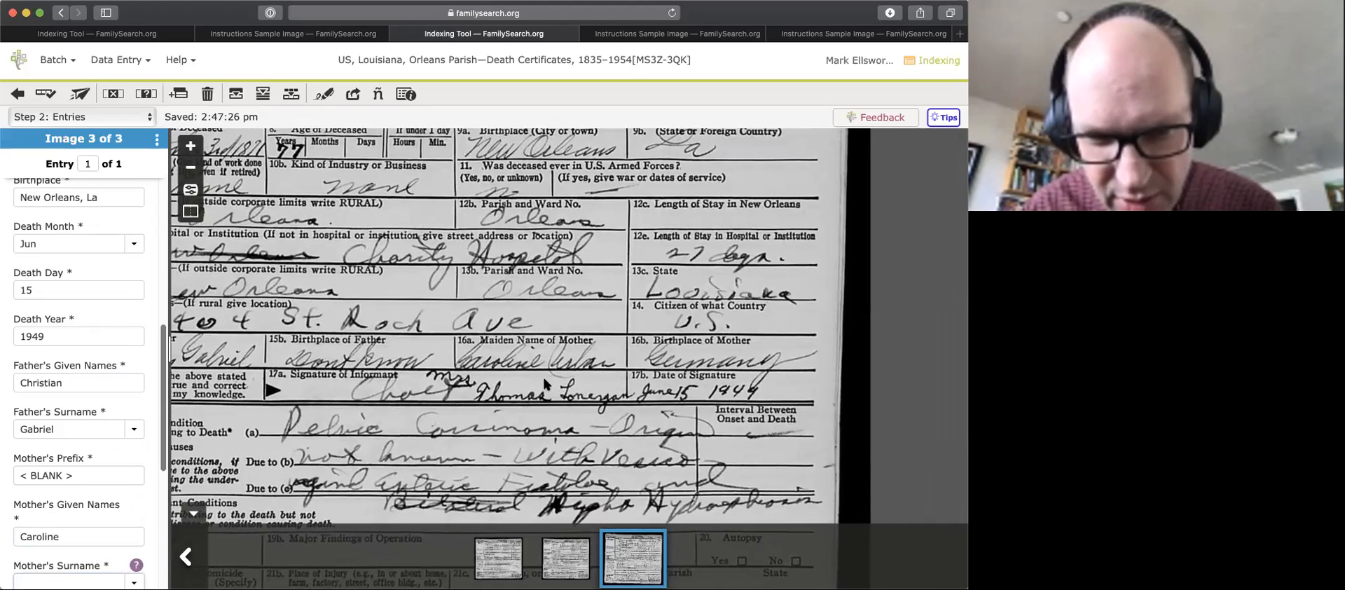
pyautogui.scroll(-1, 544, 380)
pyautogui.moveTo(545, 379); pyautogui.dragTo(566, 405)
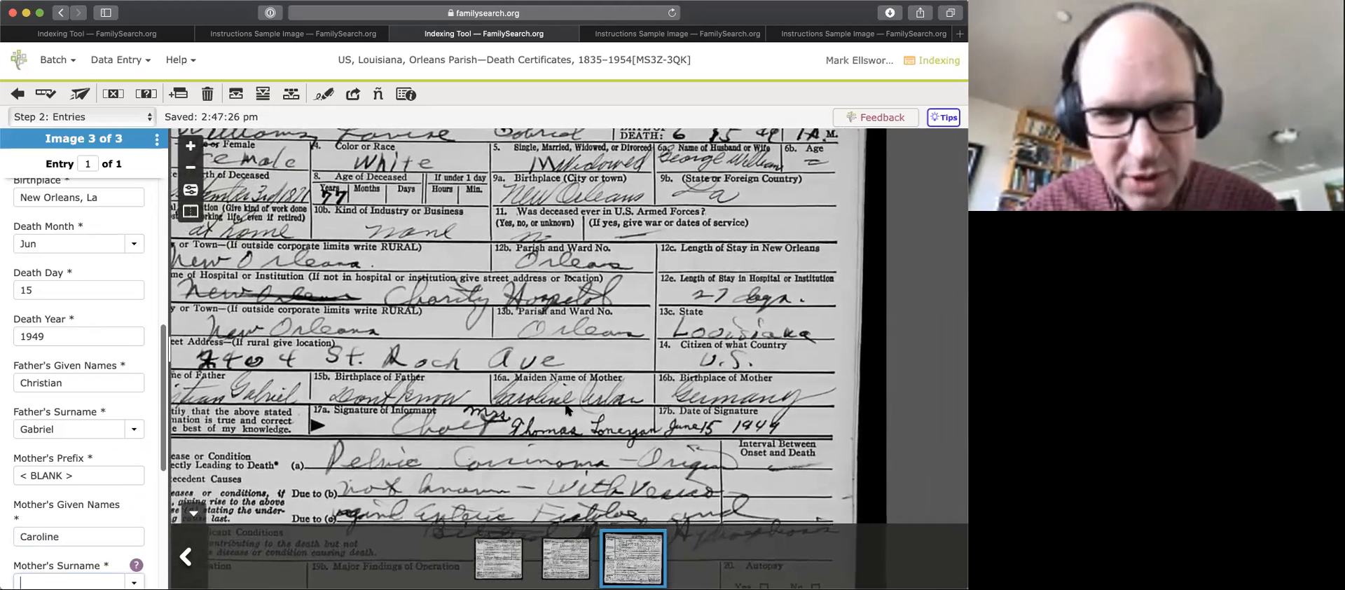
pyautogui.hscroll(-5, 587, 403)
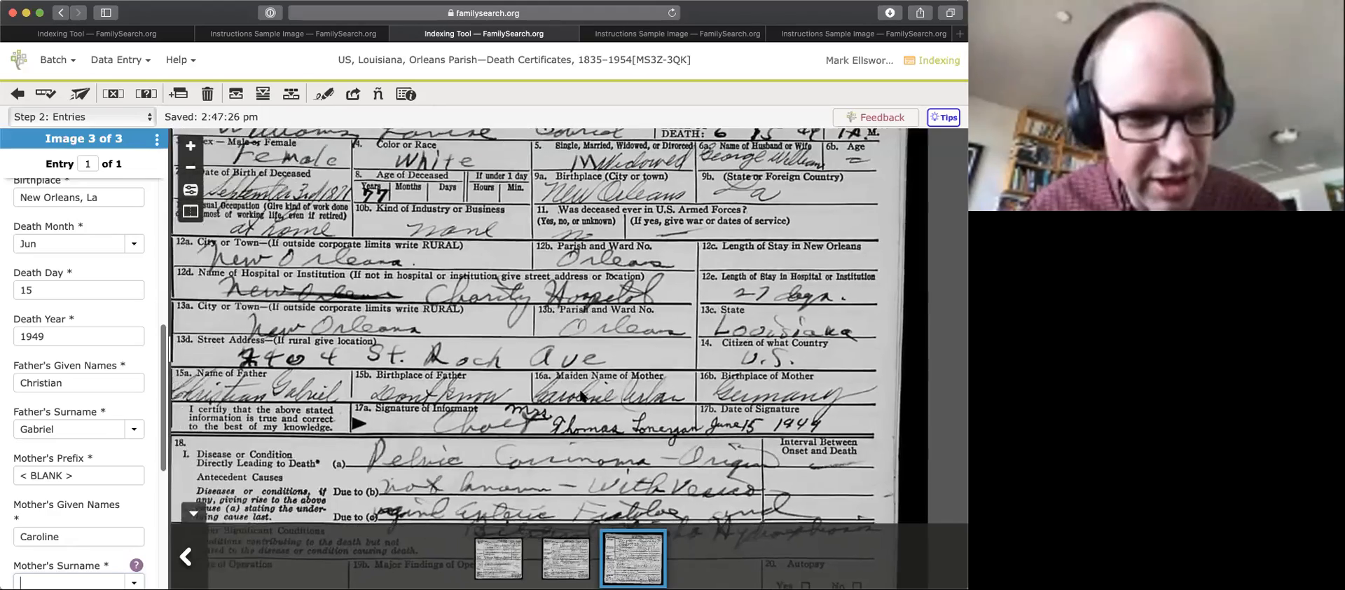
pyautogui.scroll(2, 576, 400)
pyautogui.hscroll(2, 576, 400)
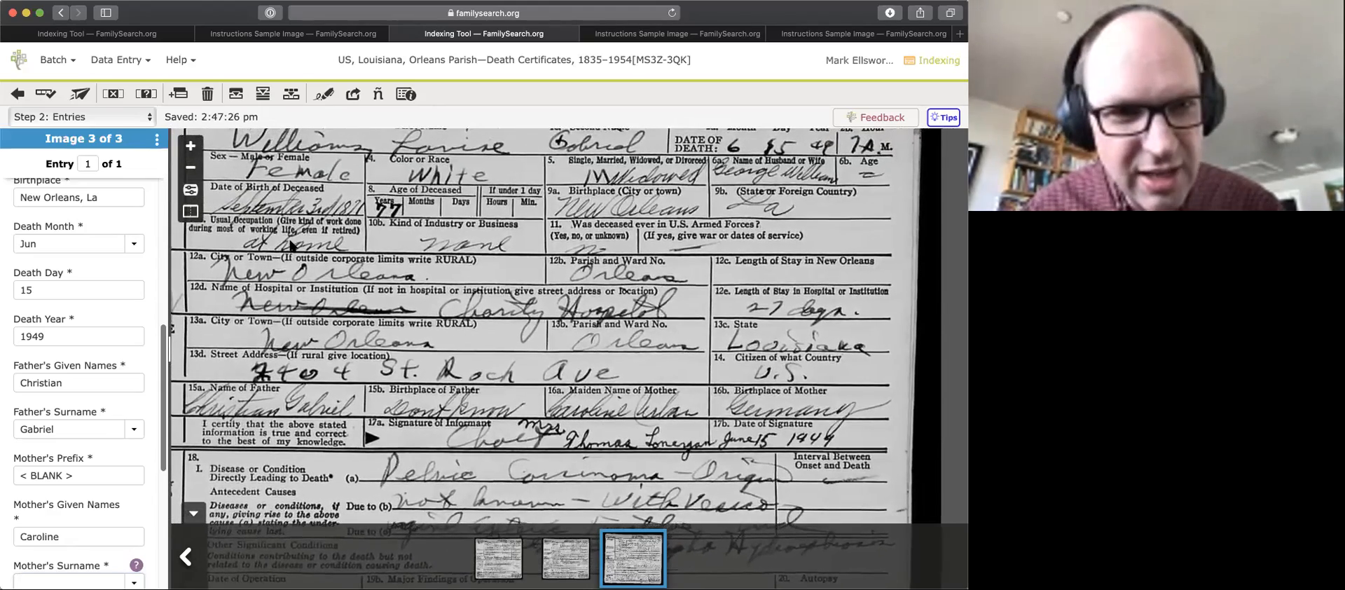
pyautogui.scroll(3, 477, 343)
pyautogui.hscroll(2, 477, 343)
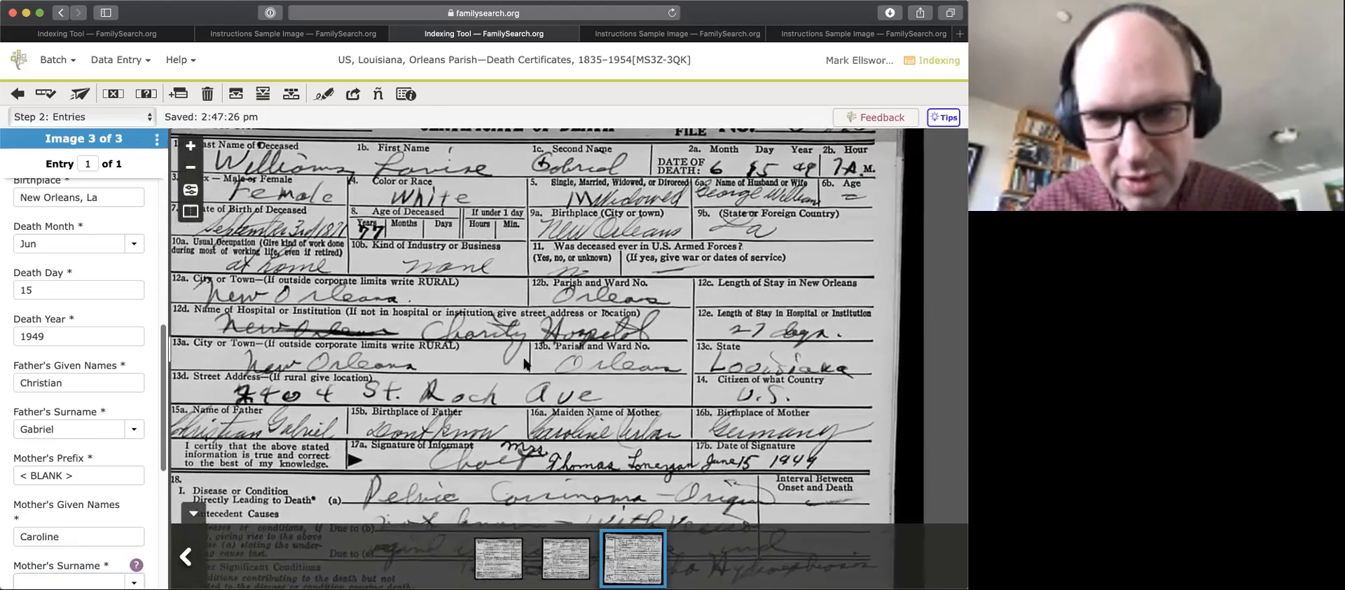
pyautogui.scroll(-3, 624, 431)
pyautogui.hscroll(3, 623, 430)
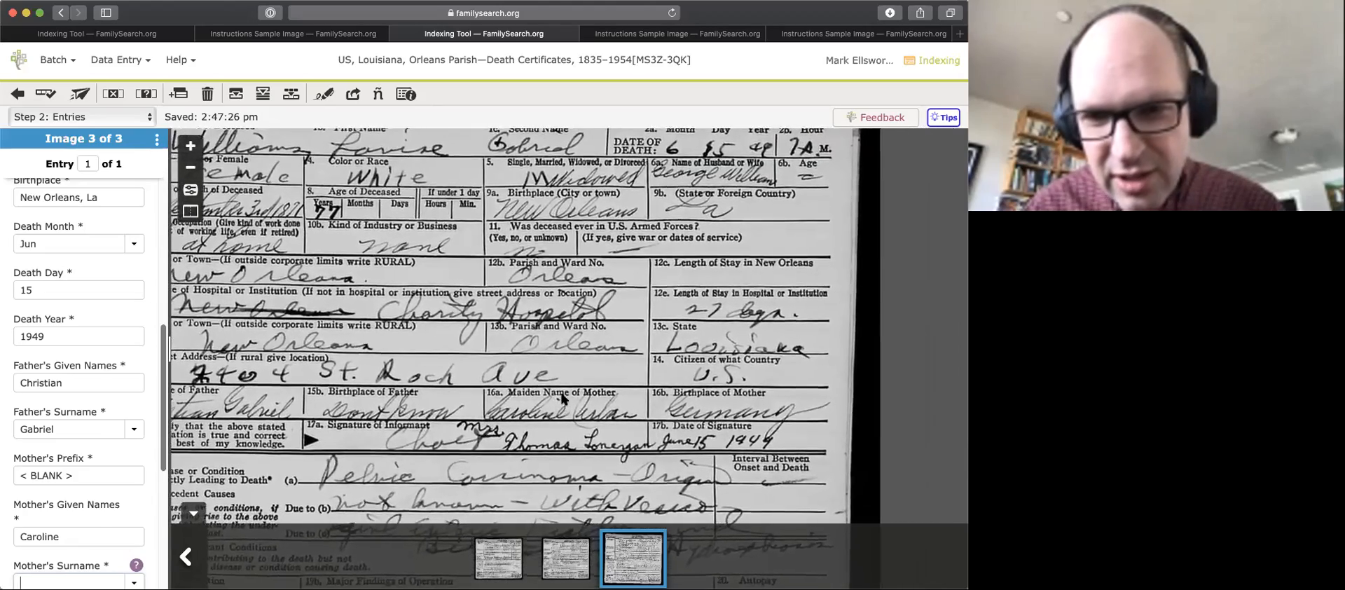
pyautogui.scroll(-1, 558, 388)
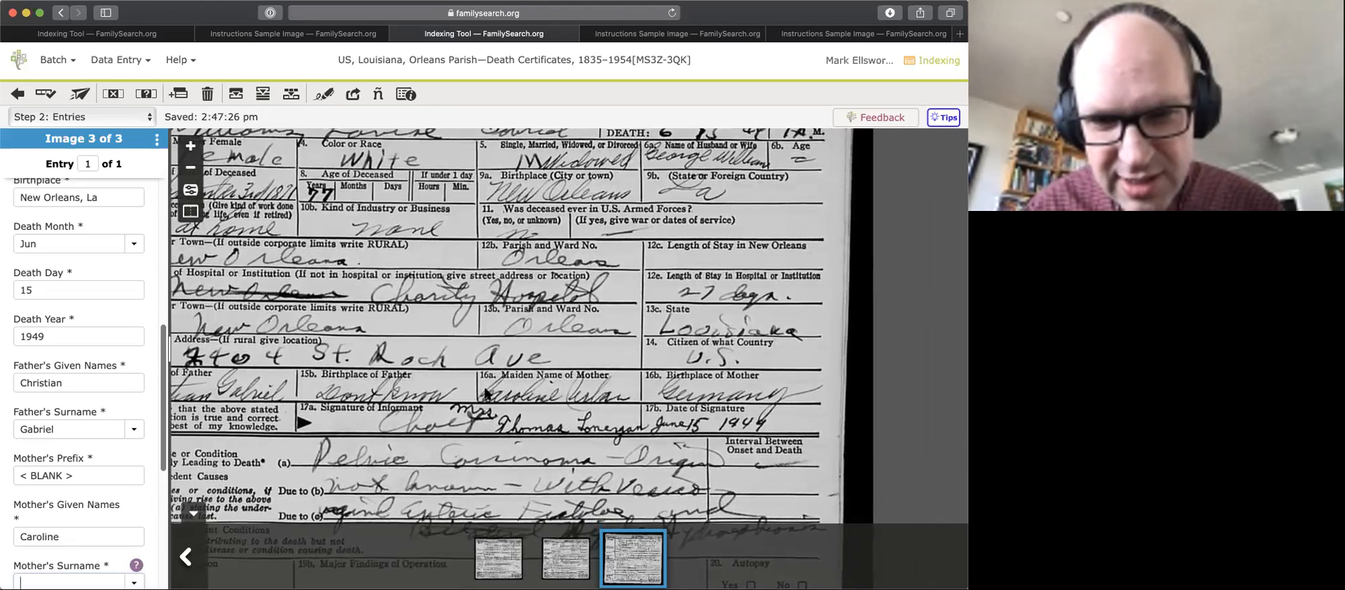
pyautogui.scroll(3, 574, 403)
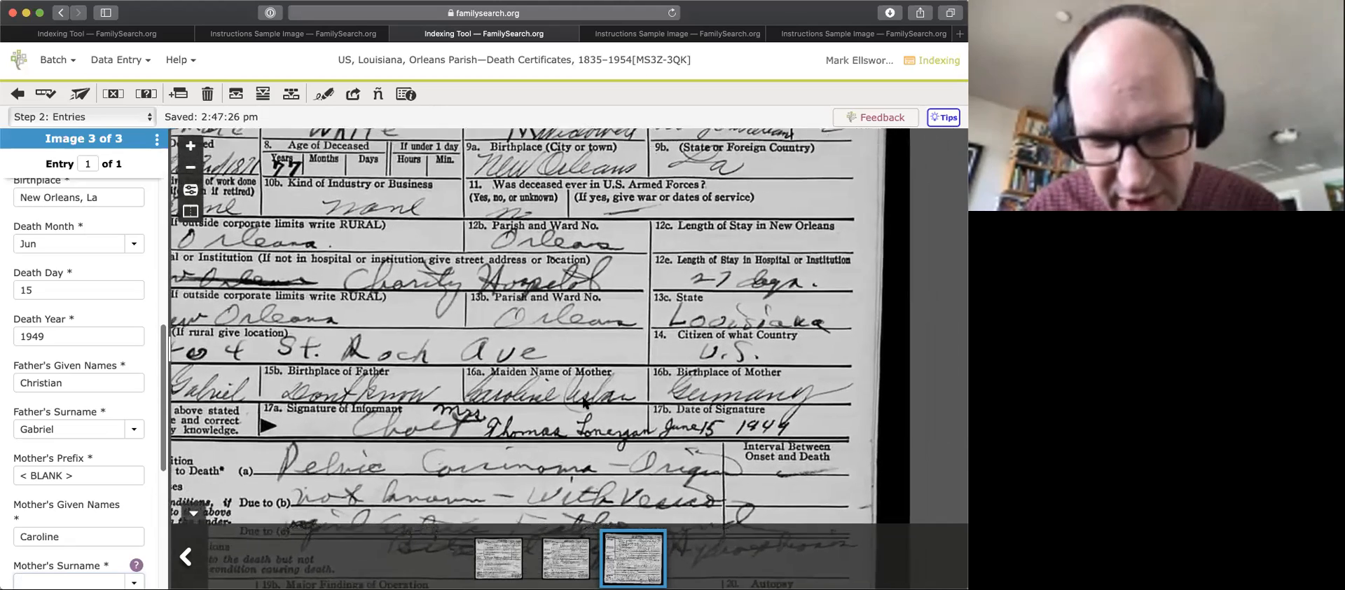
pyautogui.scroll(-3, 583, 404)
pyautogui.scroll(3, 578, 401)
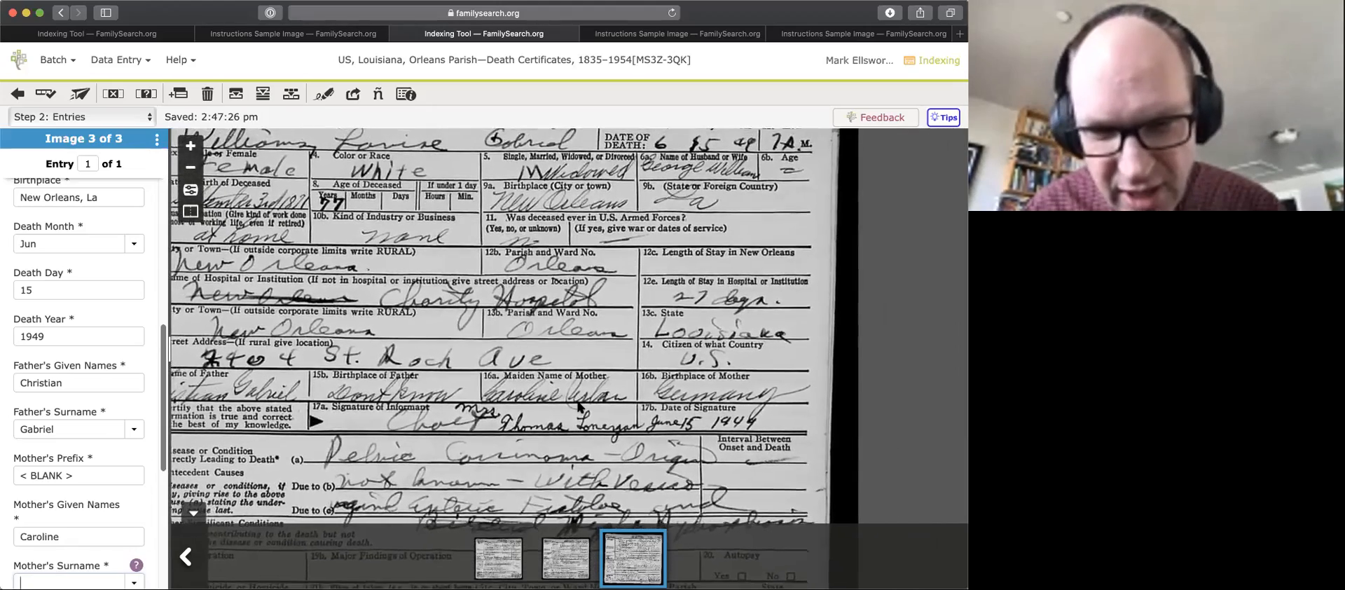
pyautogui.scroll(3, 579, 405)
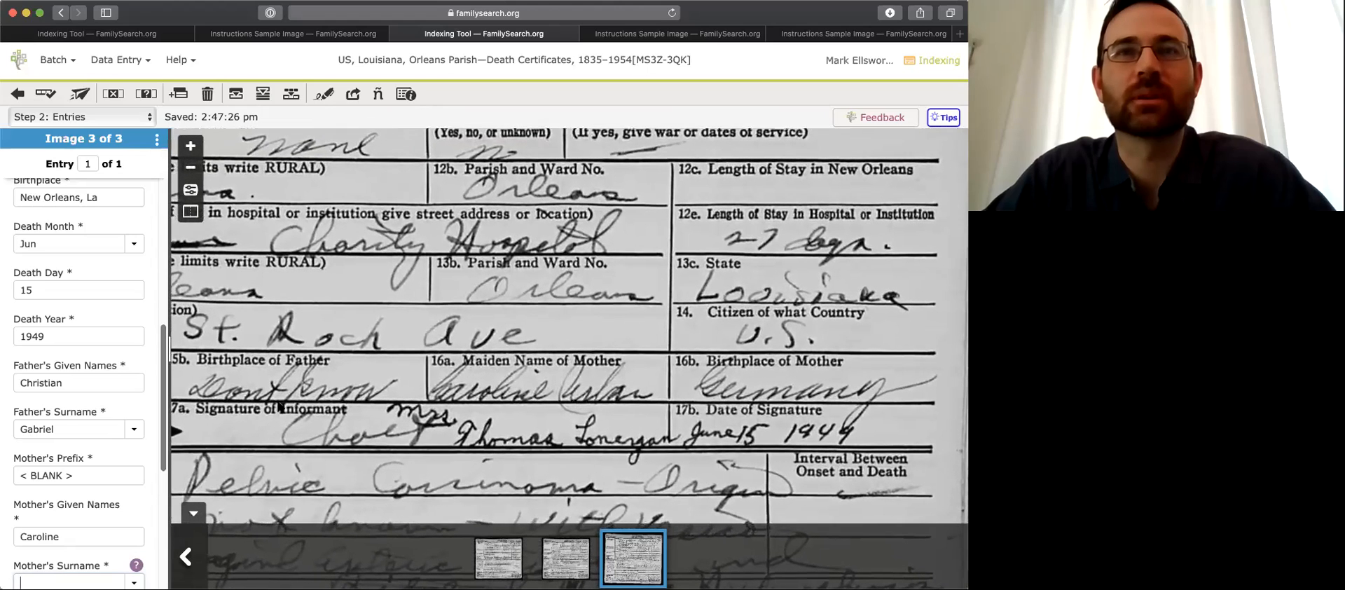
# - Enter the mother's surname from box 16a, using an asterisk in place of its unreadable first letters
pyautogui.scroll(-2, 71, 504)
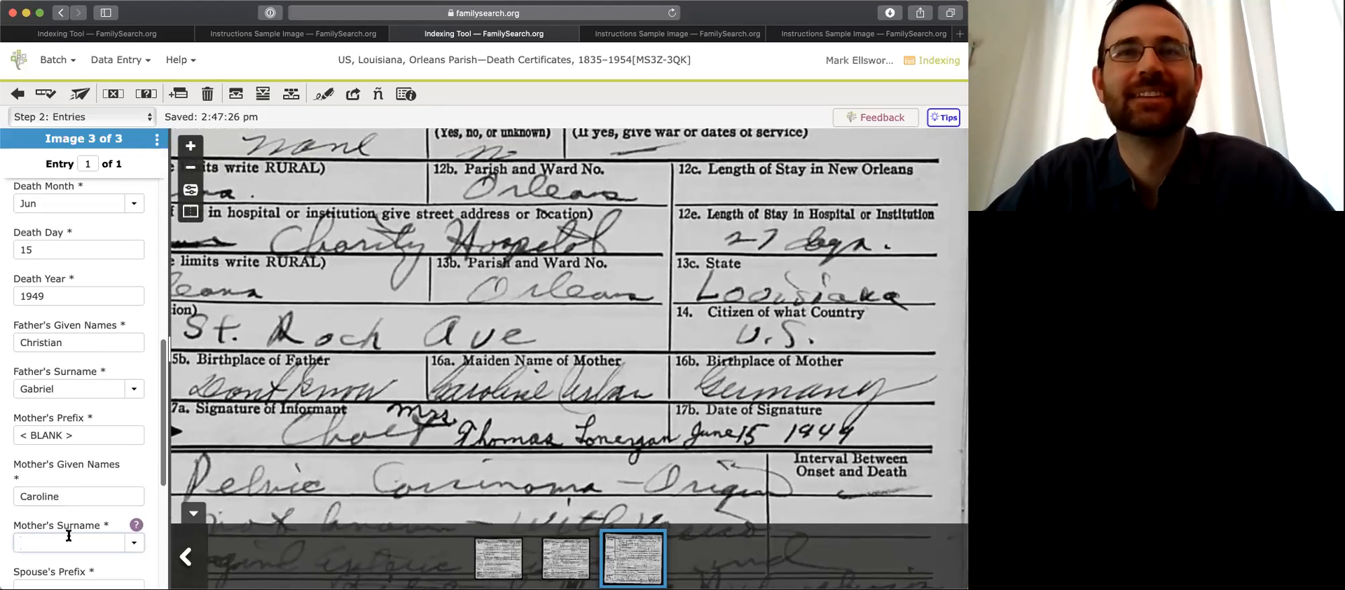
pyautogui.write('*')
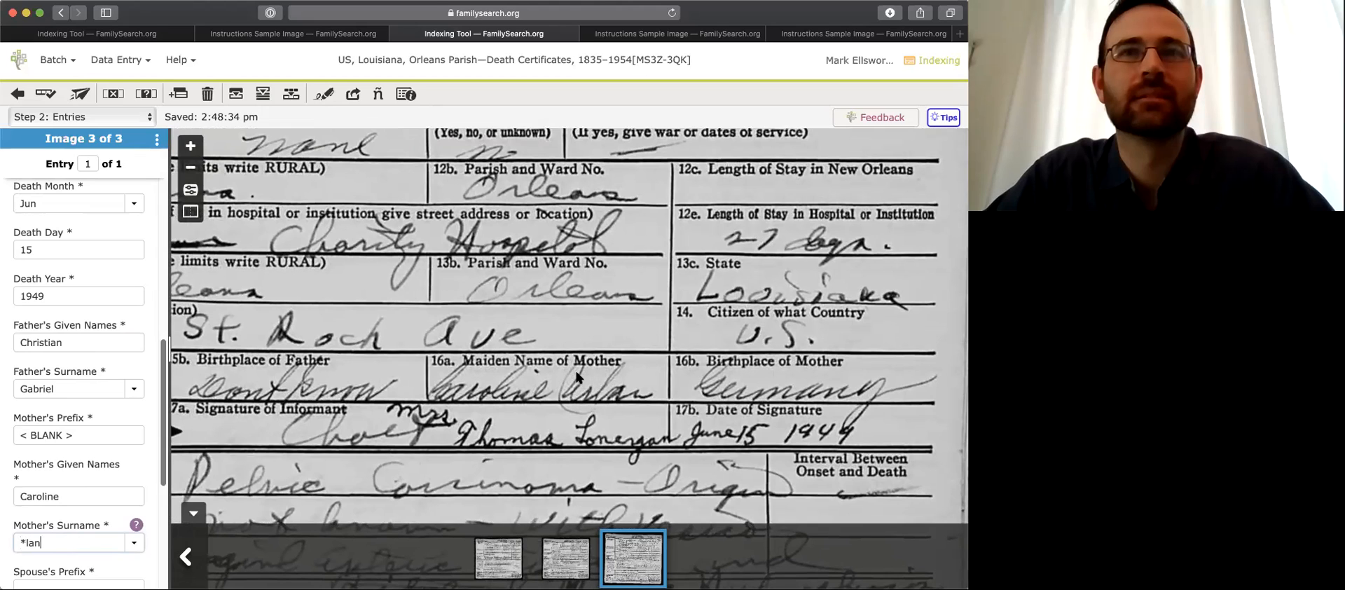
pyautogui.scroll(-5, 564, 389)
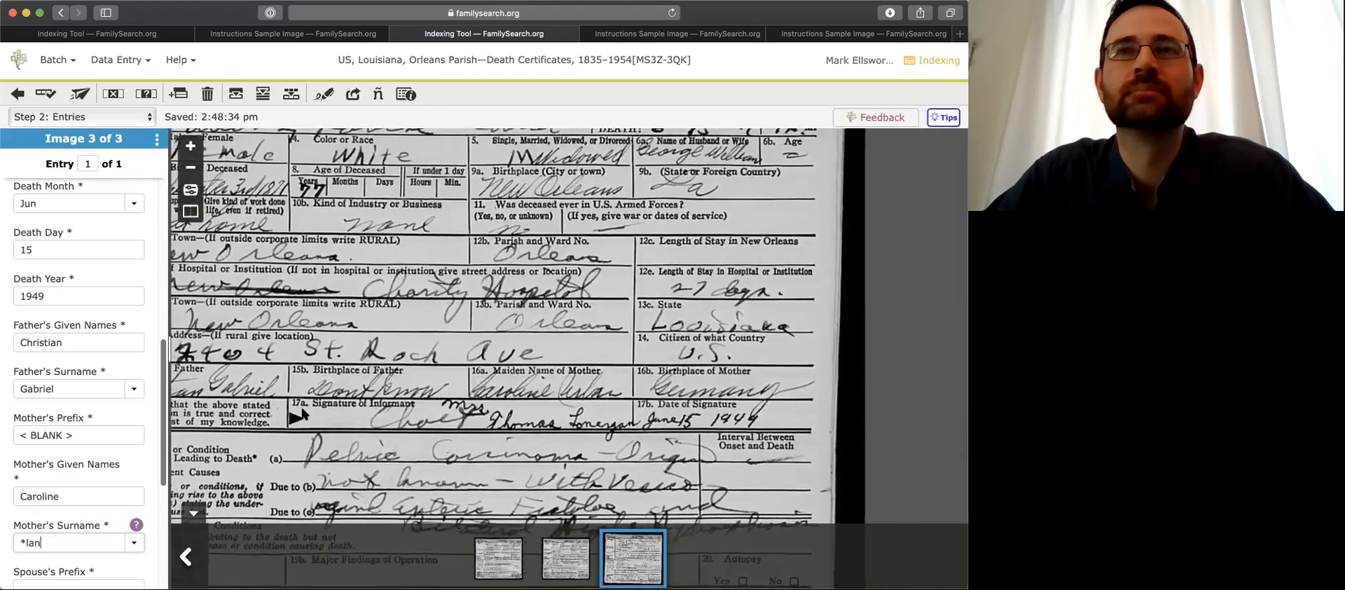
pyautogui.press('Tab')
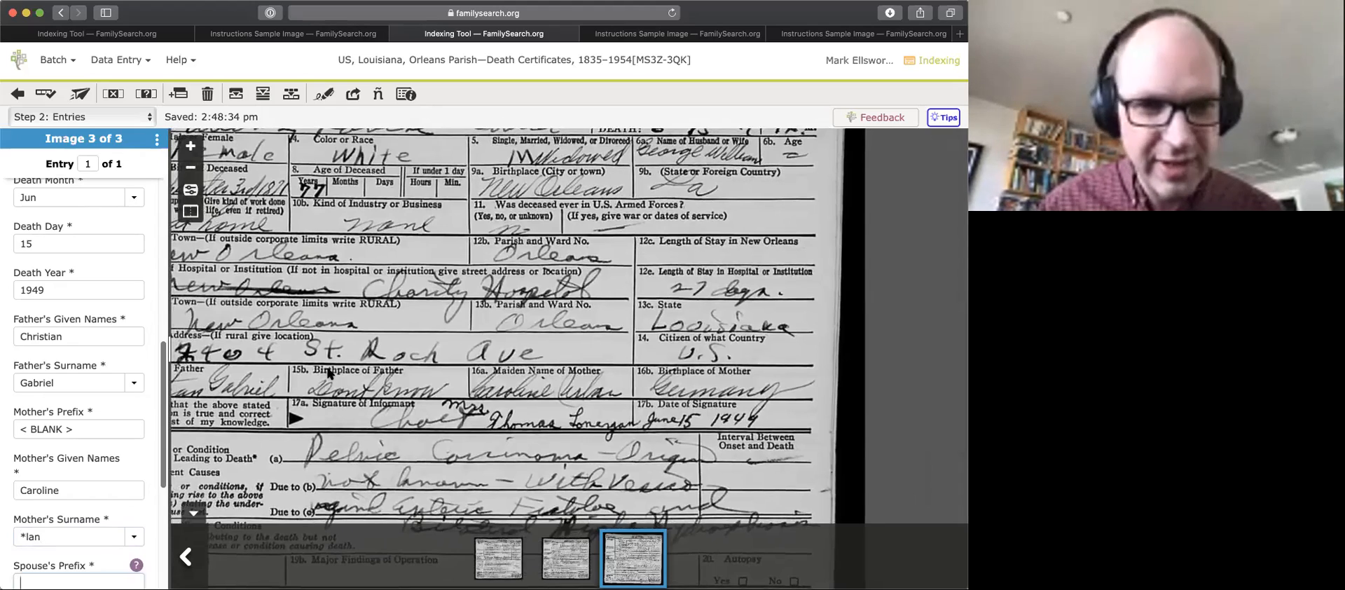
# - Mark the Spouse's Prefix as blank and enter the spouse's given name and surname from box 6a of the certificate
pyautogui.scroll(4, 469, 307)
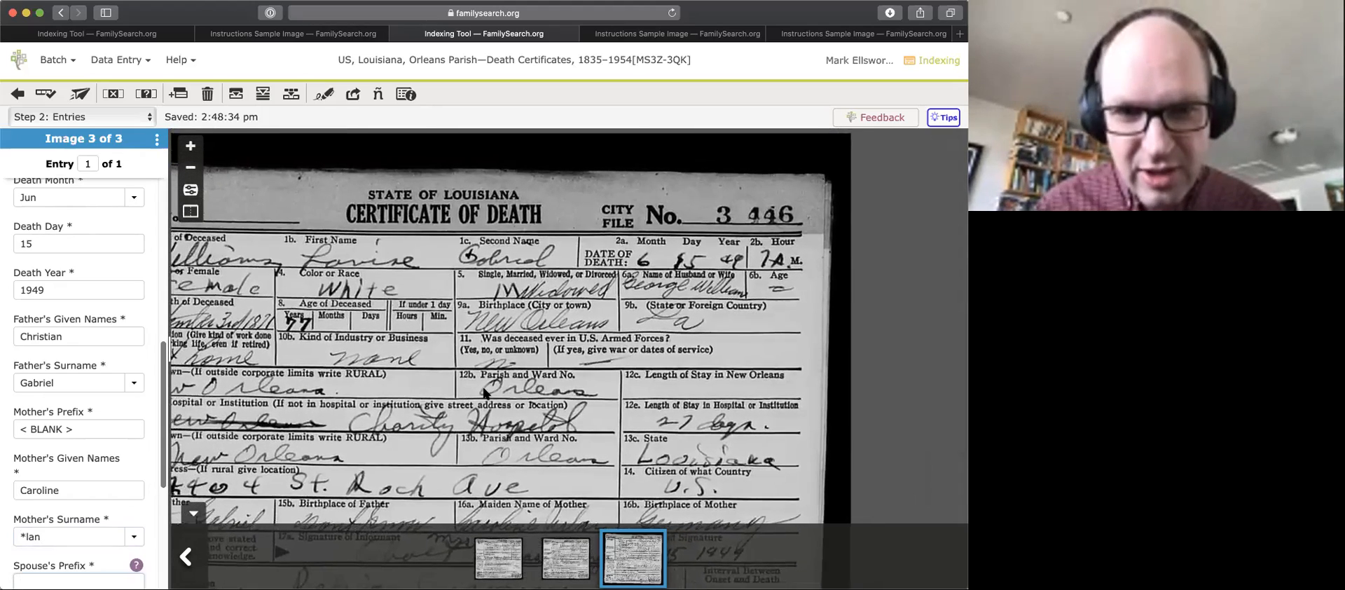
pyautogui.moveTo(526, 398); pyautogui.dragTo(540, 361)
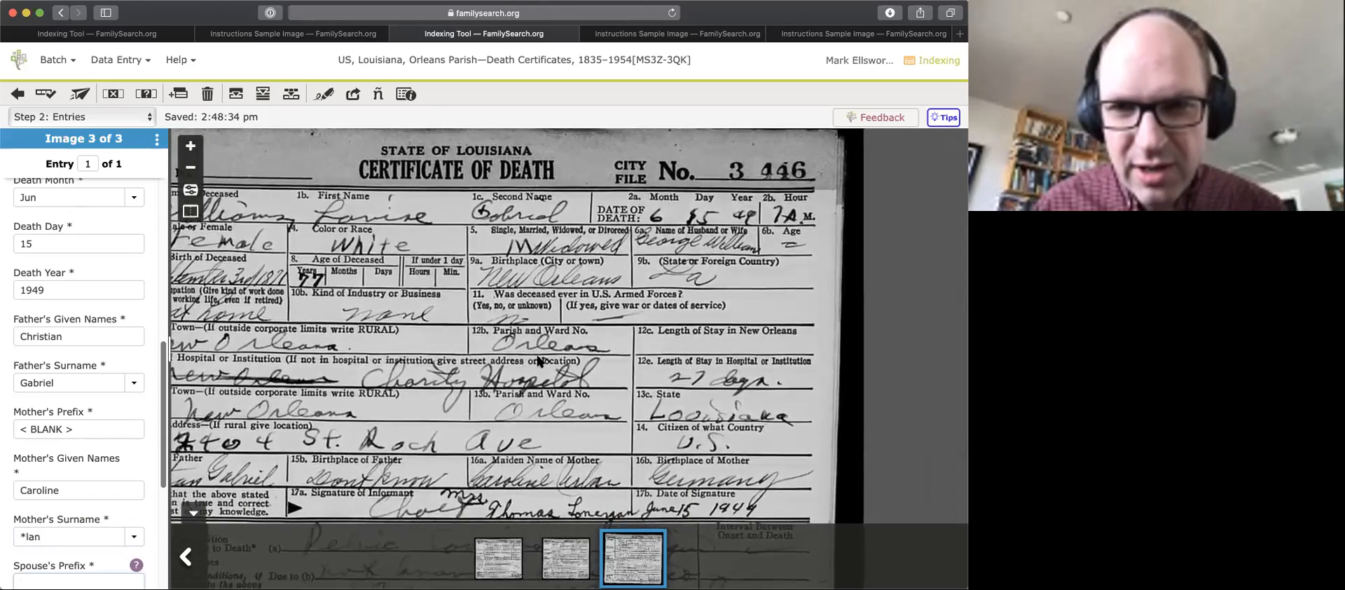
pyautogui.scroll(-1, 540, 361)
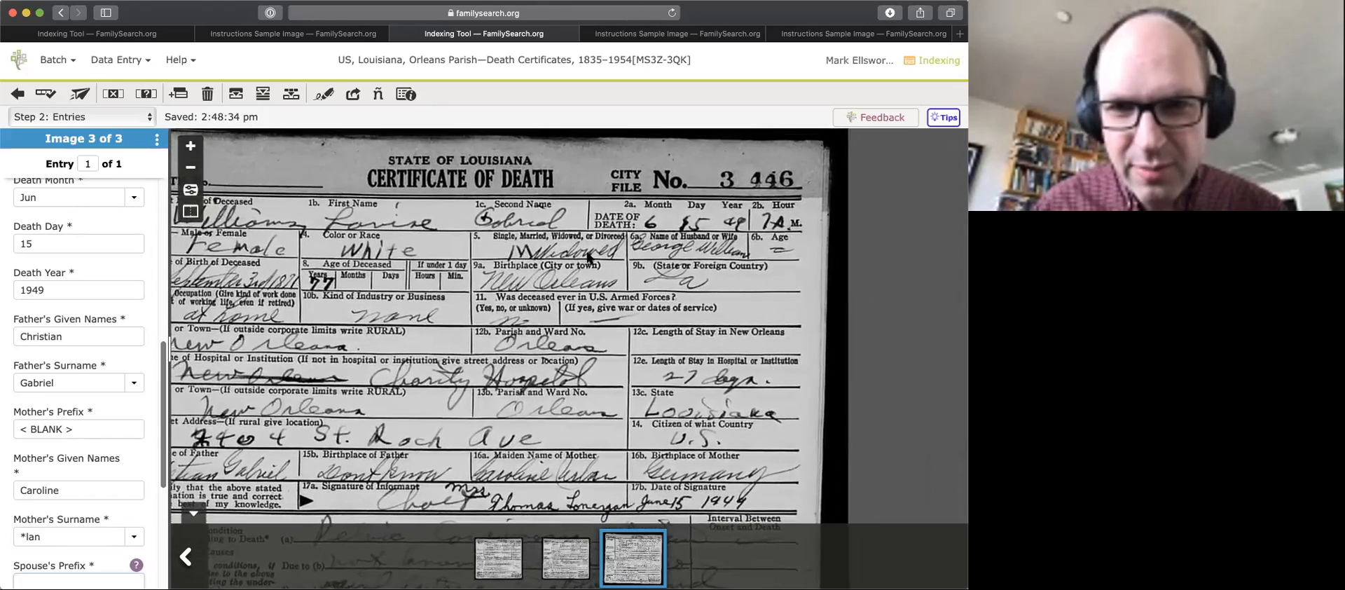
pyautogui.moveTo(571, 259); pyautogui.dragTo(534, 277)
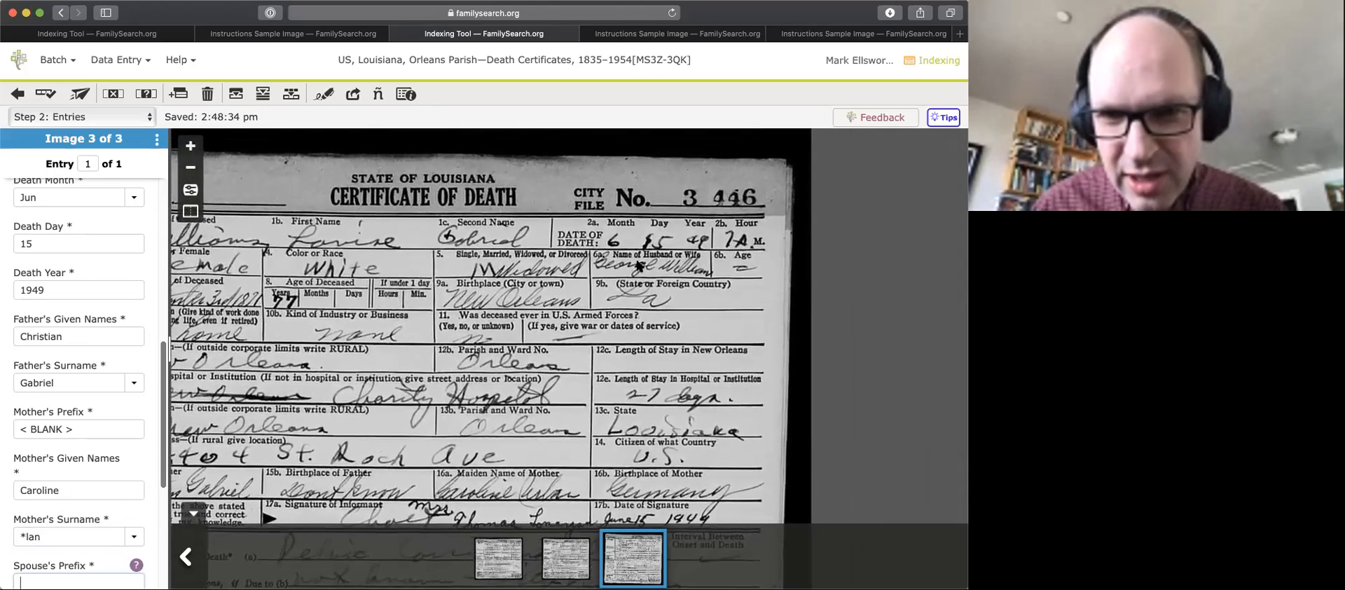
pyautogui.scroll(1, 634, 273)
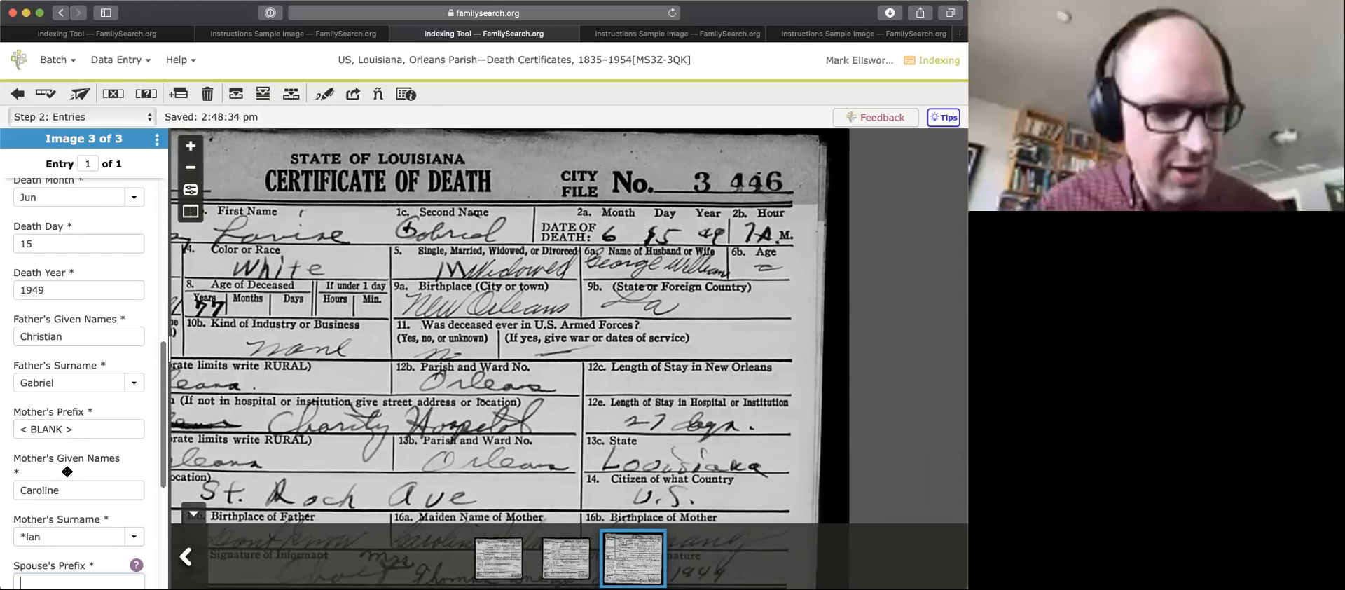
pyautogui.scroll(-2, 66, 466)
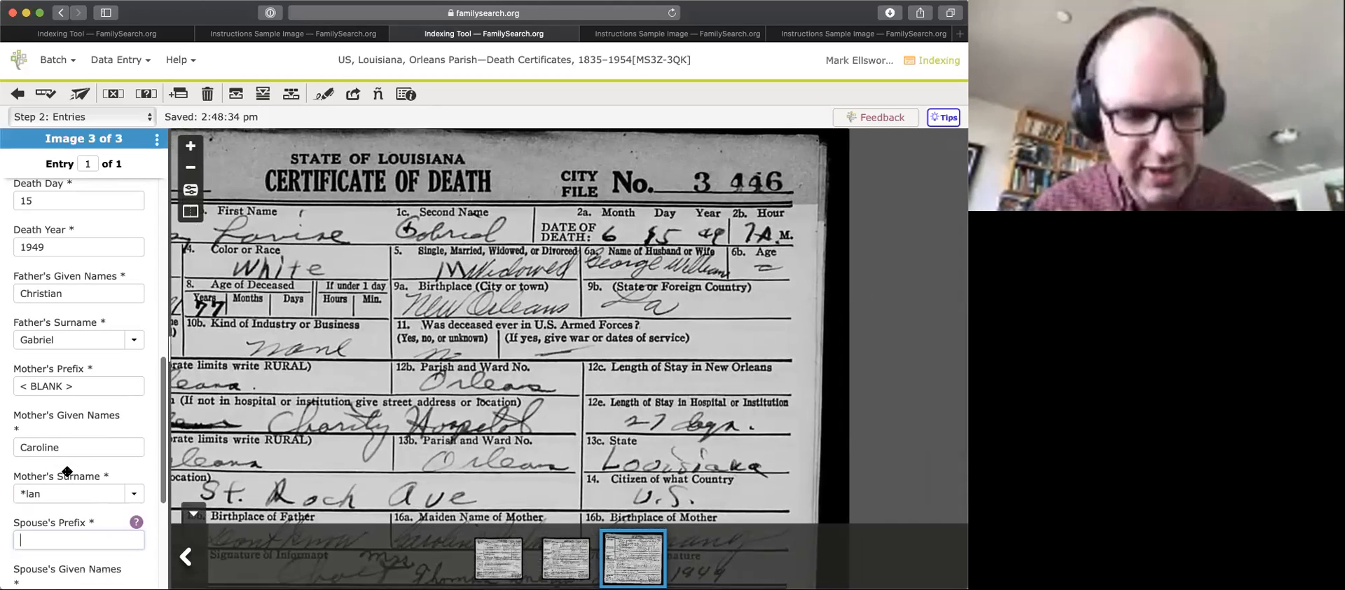
pyautogui.hotkey('ctrl', 'b')
pyautogui.press('Tab')
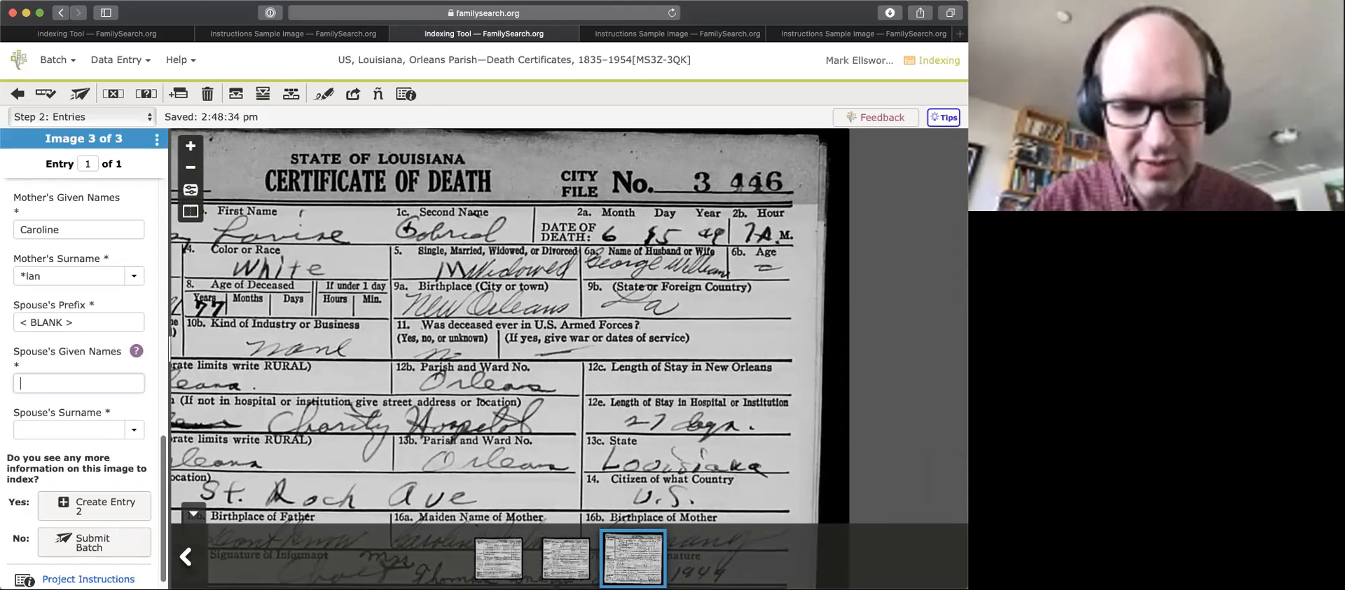
pyautogui.press('Tab')
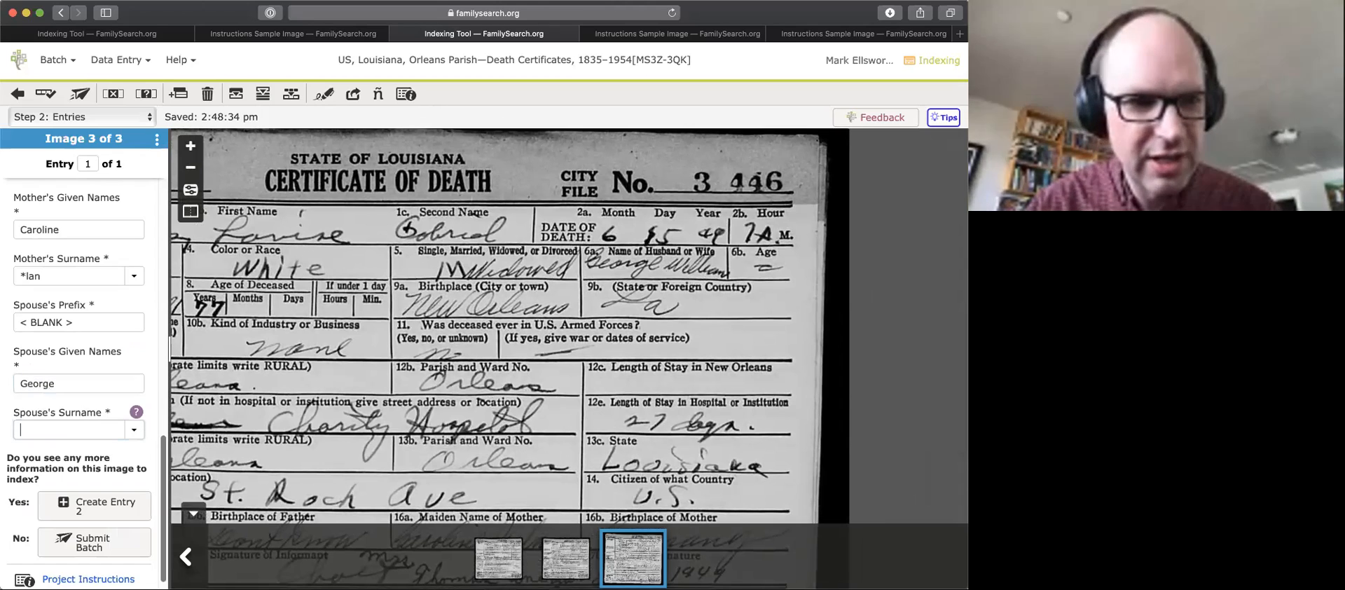
pyautogui.write('Williams')
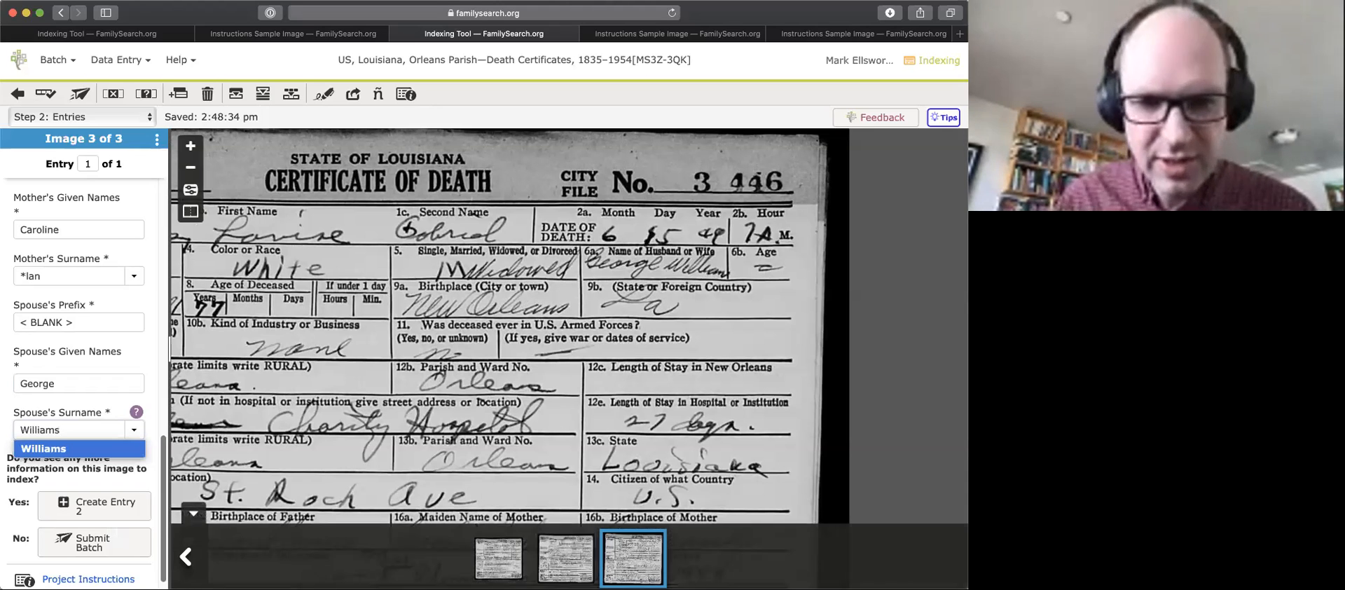
# - Review the certificates of images 1 and 2, comparing the parent and spouse boxes with the indexed entries
pyautogui.click(571, 563)
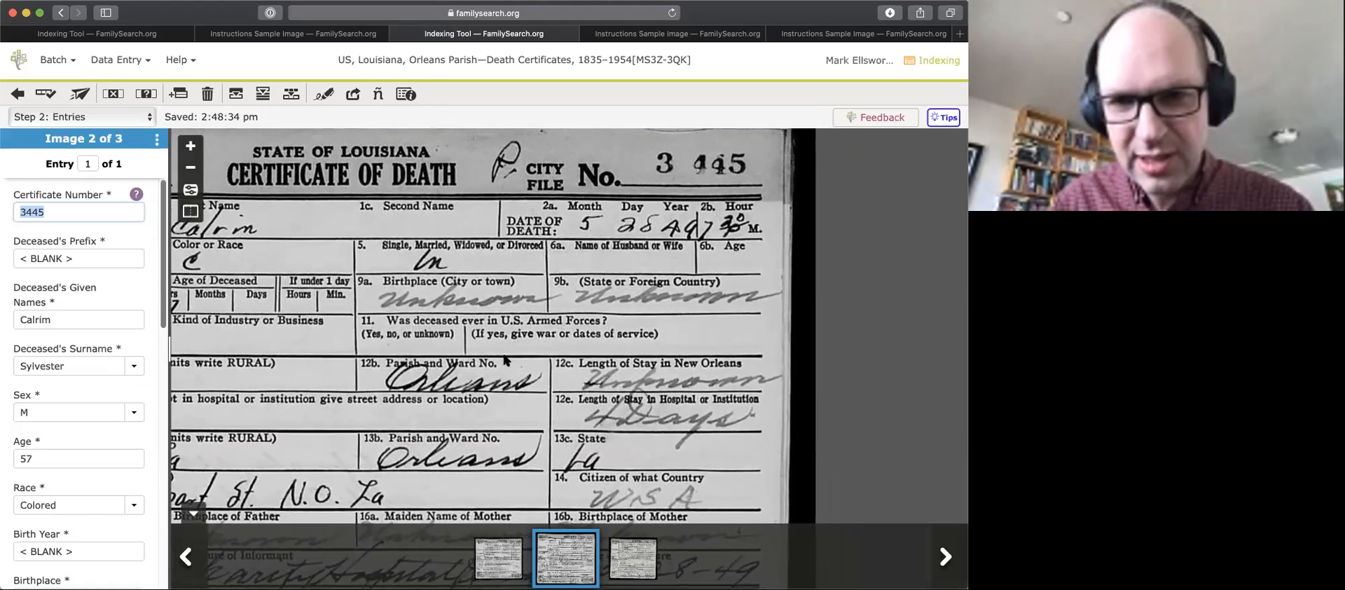
pyautogui.click(499, 558)
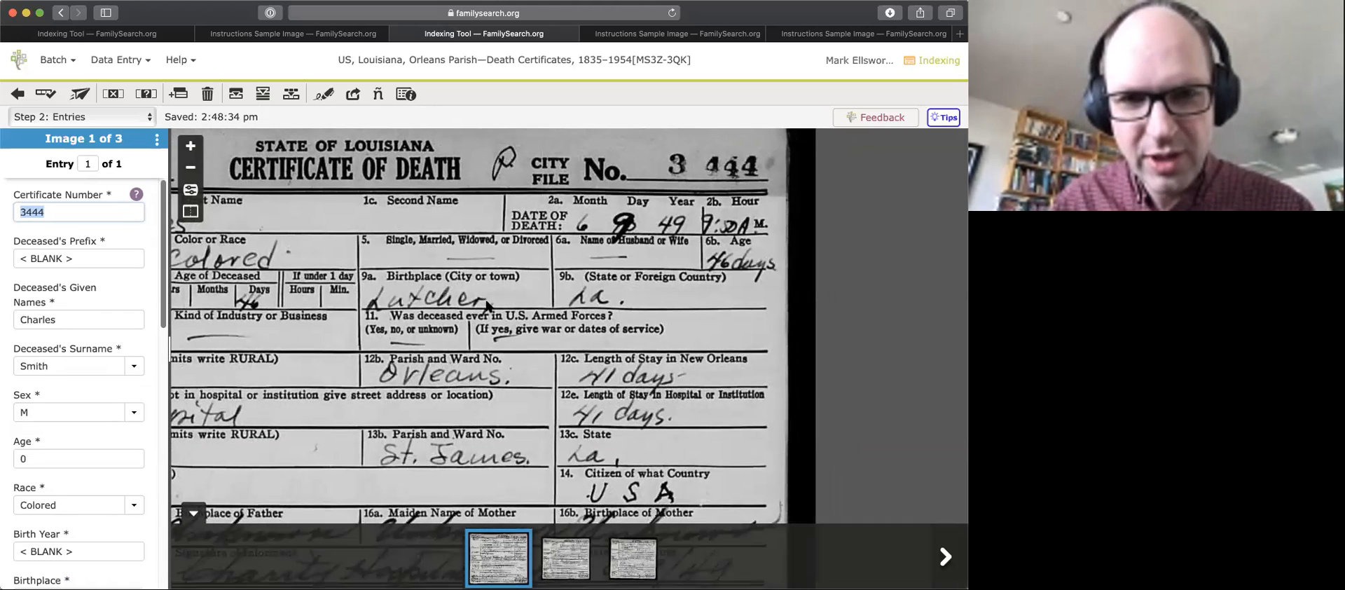
pyautogui.moveTo(532, 410); pyautogui.dragTo(661, 238)
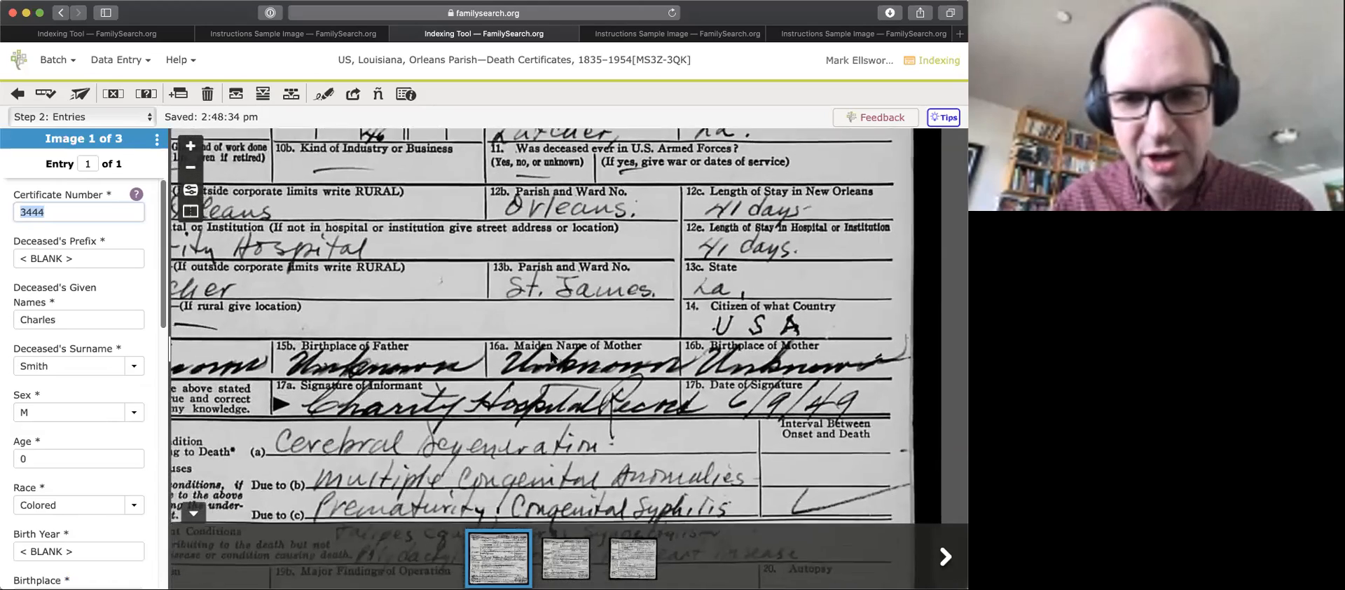
pyautogui.click(568, 550)
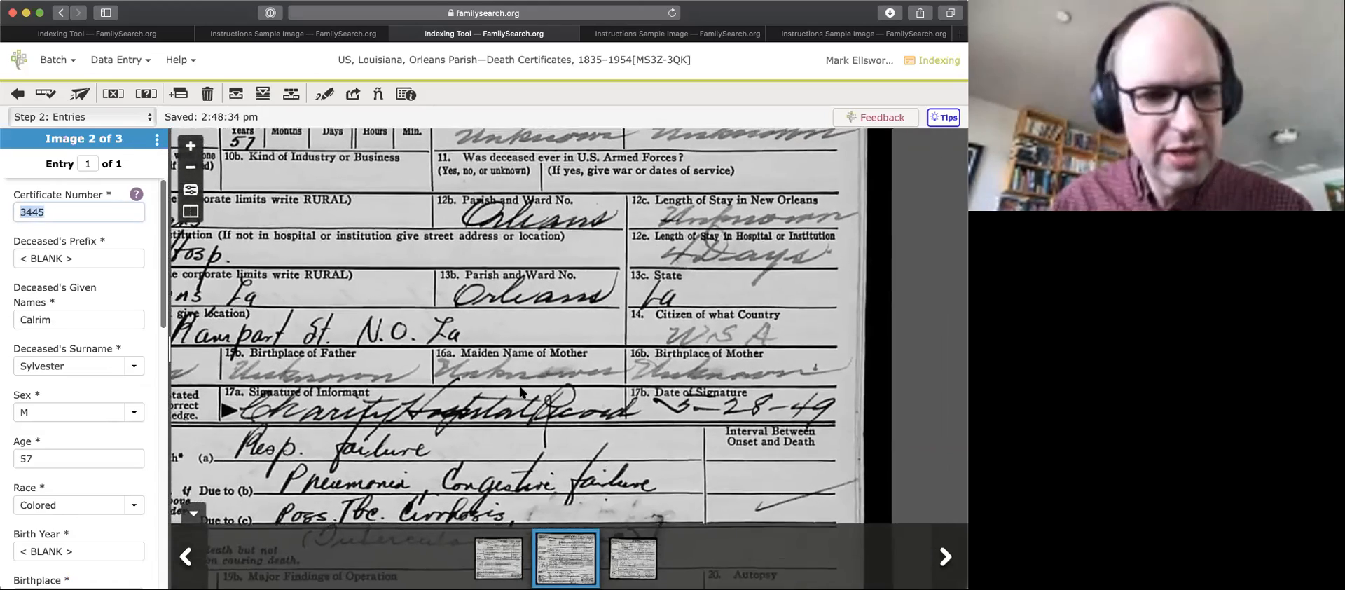
pyautogui.scroll(-5, 87, 462)
pyautogui.scroll(-2, 88, 462)
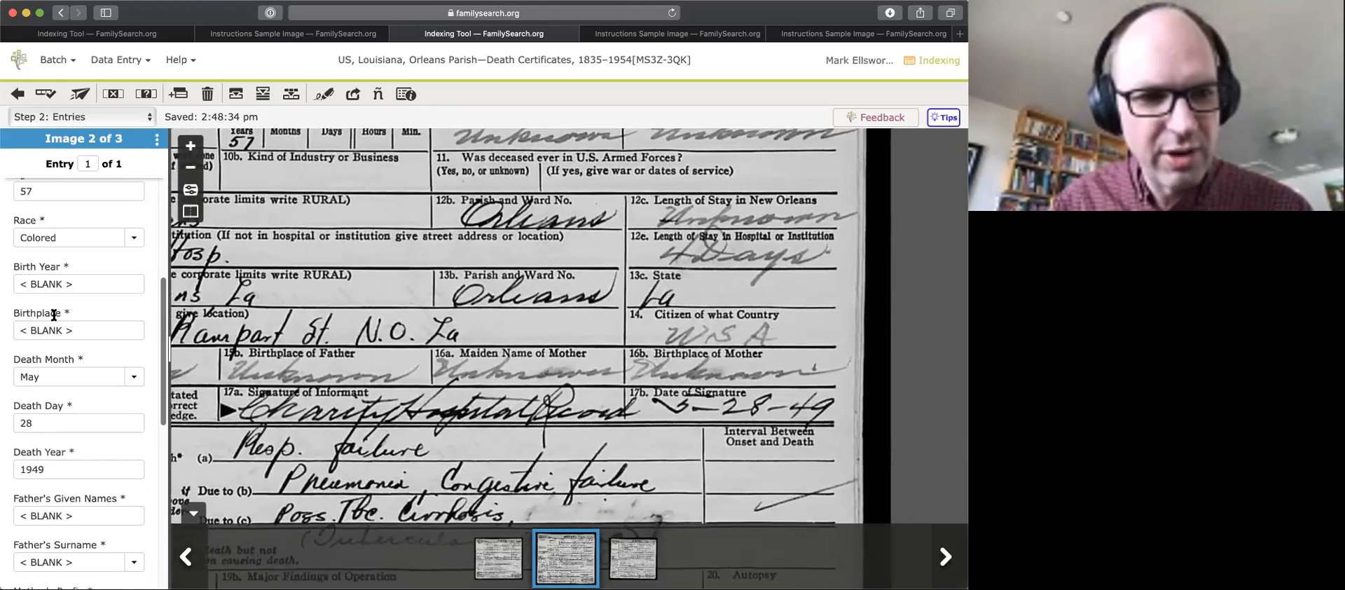
pyautogui.scroll(-5, 350, 377)
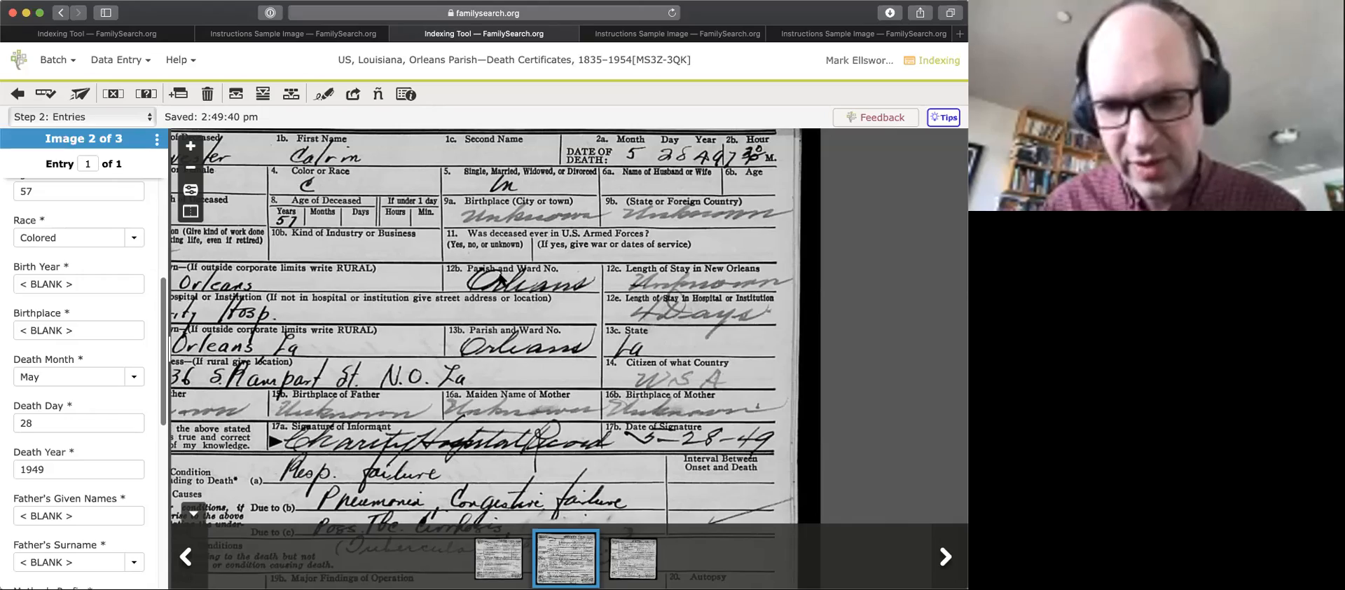
pyautogui.scroll(2, 480, 331)
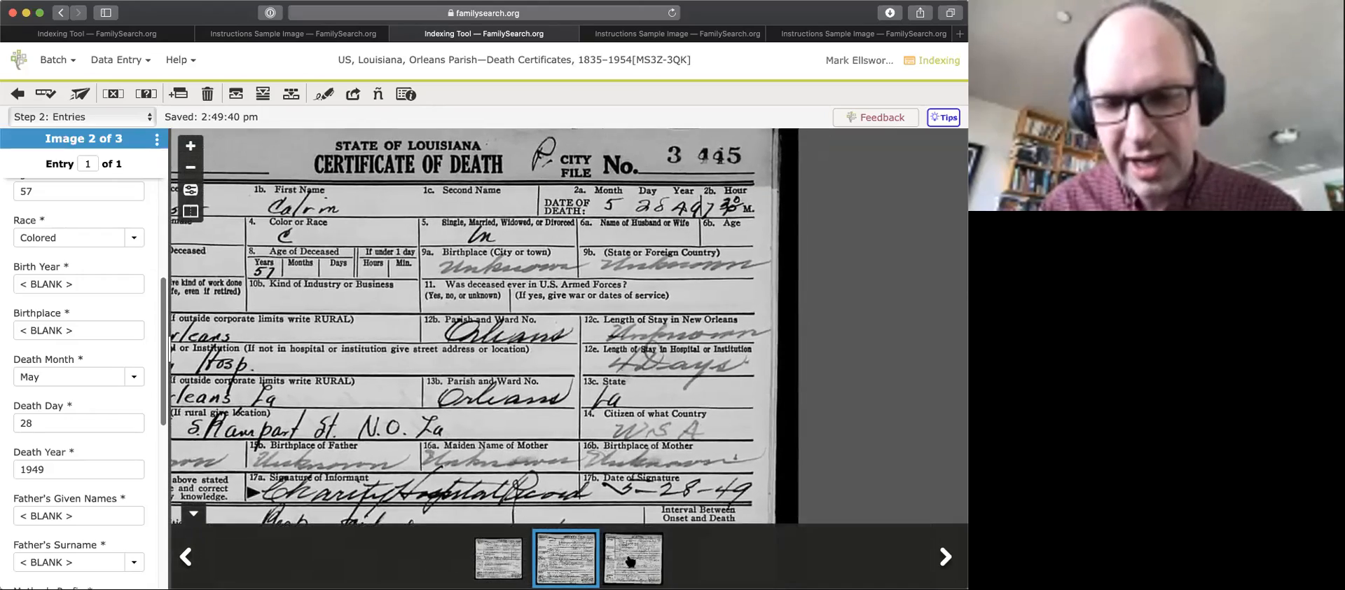
# - Return to image 3 and inspect the date of death and spouse boxes of its certificate
pyautogui.click(628, 561)
pyautogui.scroll(5, 595, 280)
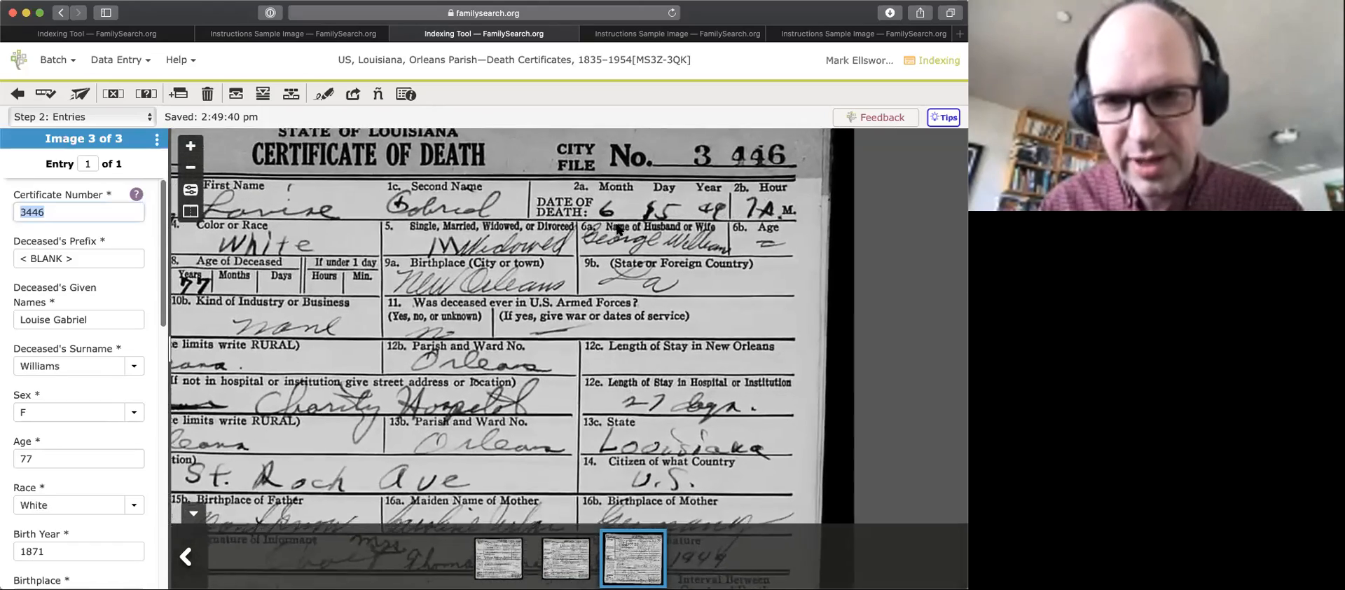
pyautogui.scroll(5, 580, 263)
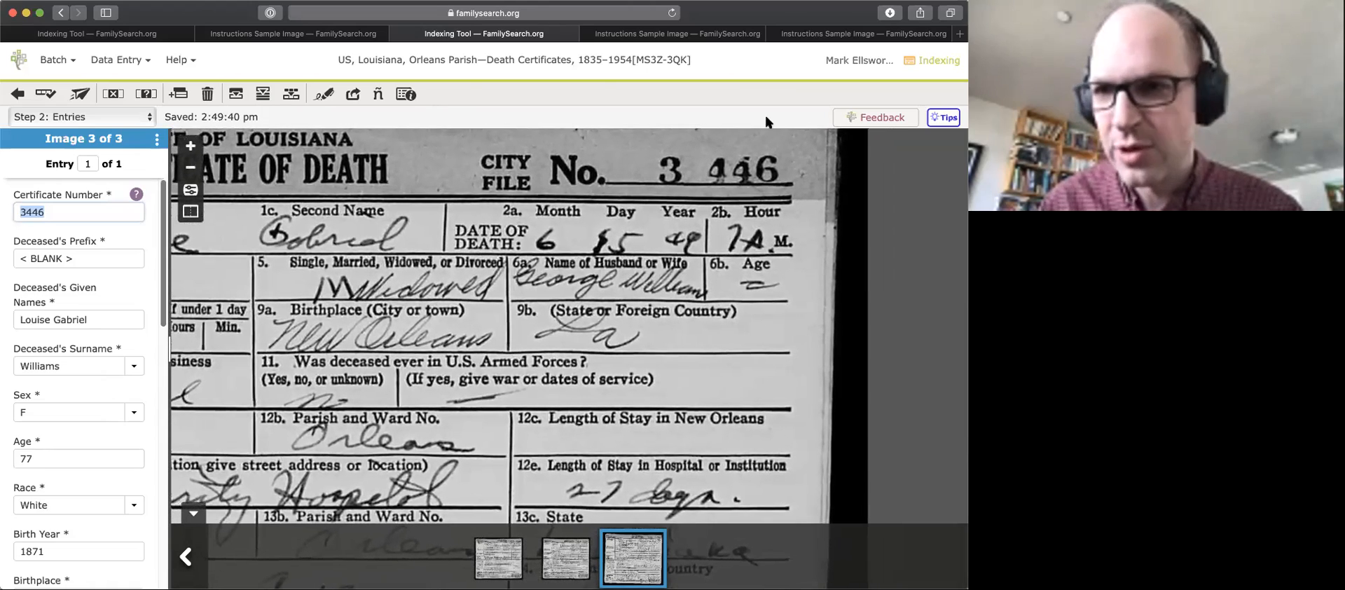
# - Open the project instructions and read the What to Index section, including its sample documents
pyautogui.click(406, 94)
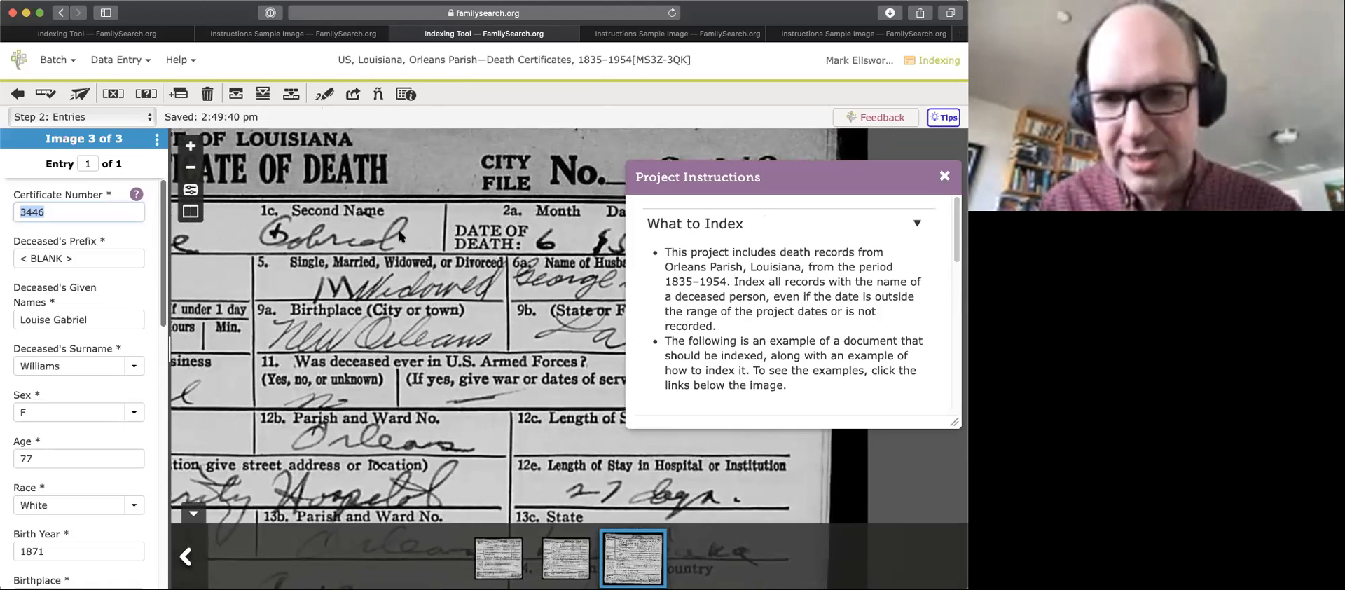
pyautogui.scroll(-5, 780, 286)
pyautogui.scroll(3, 792, 293)
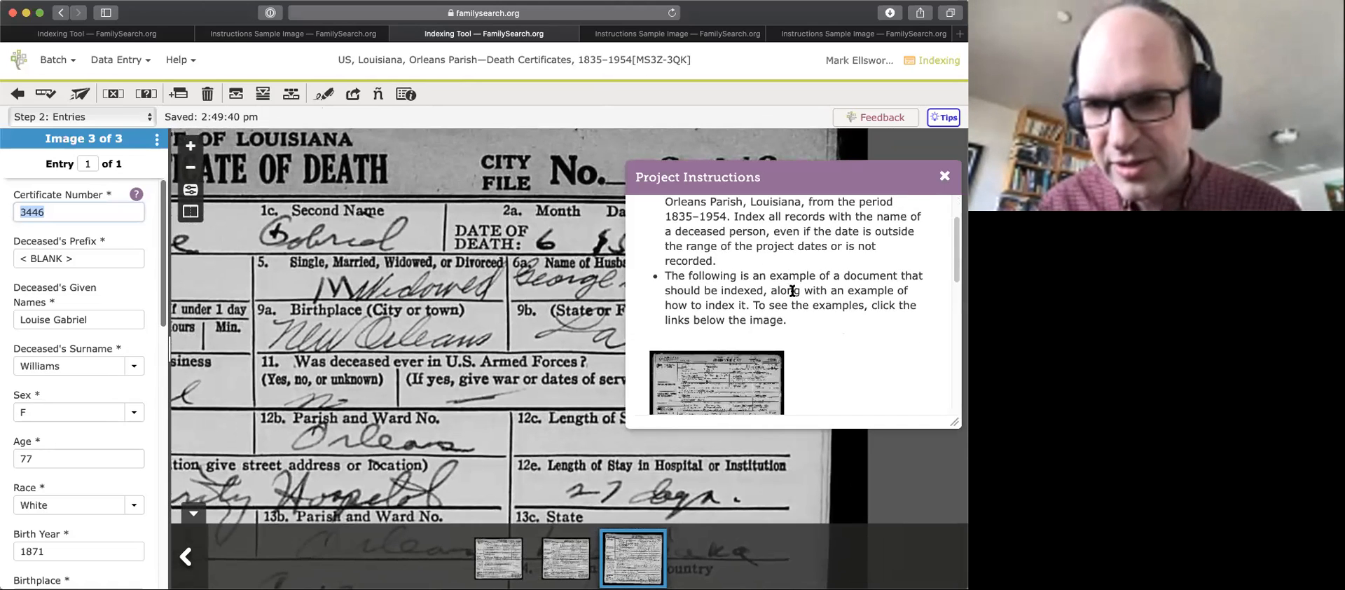
pyautogui.scroll(-5, 792, 283)
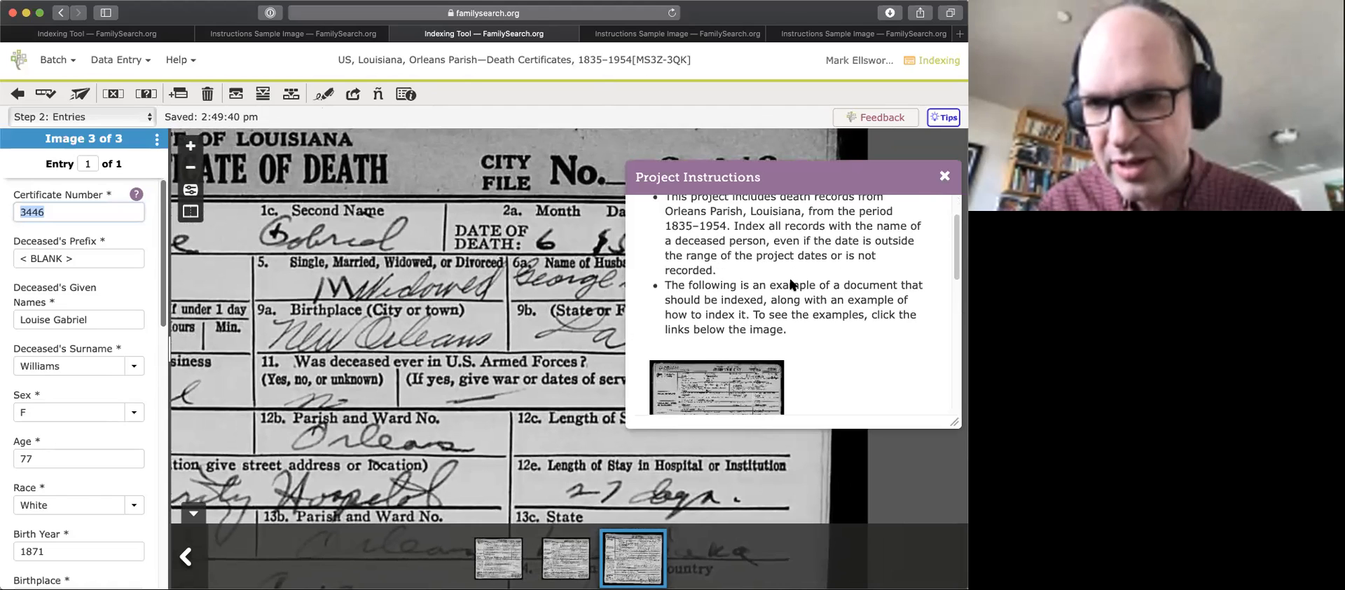
pyautogui.scroll(2, 798, 288)
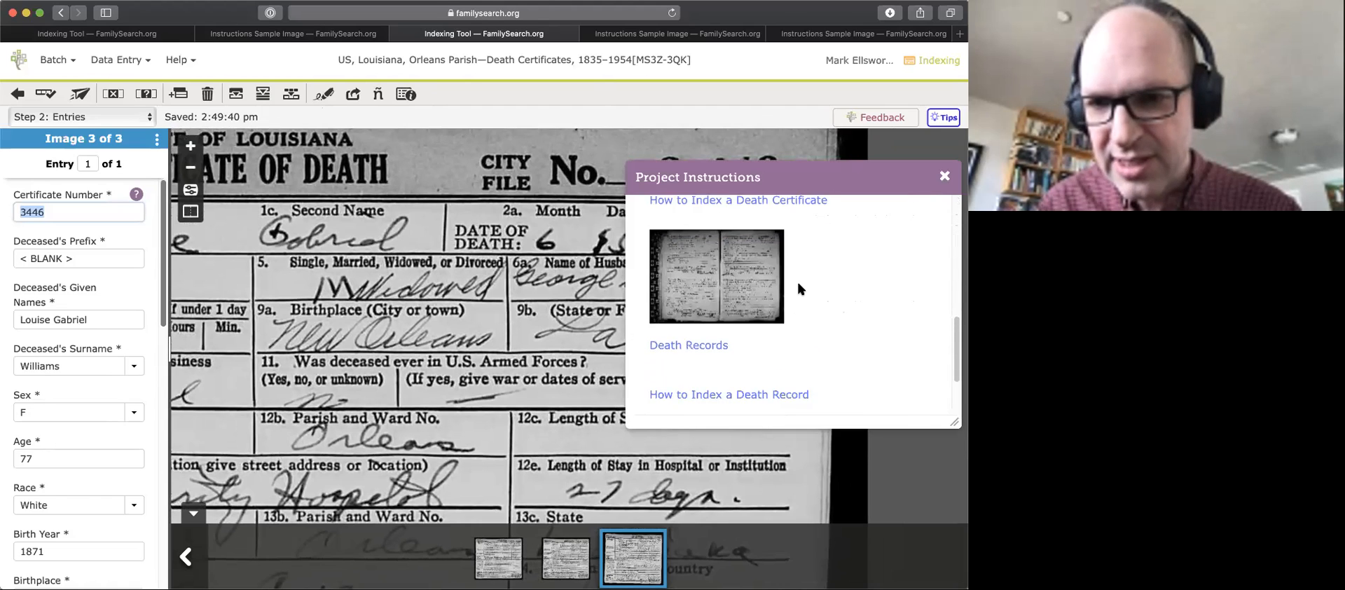
pyautogui.scroll(-3, 798, 290)
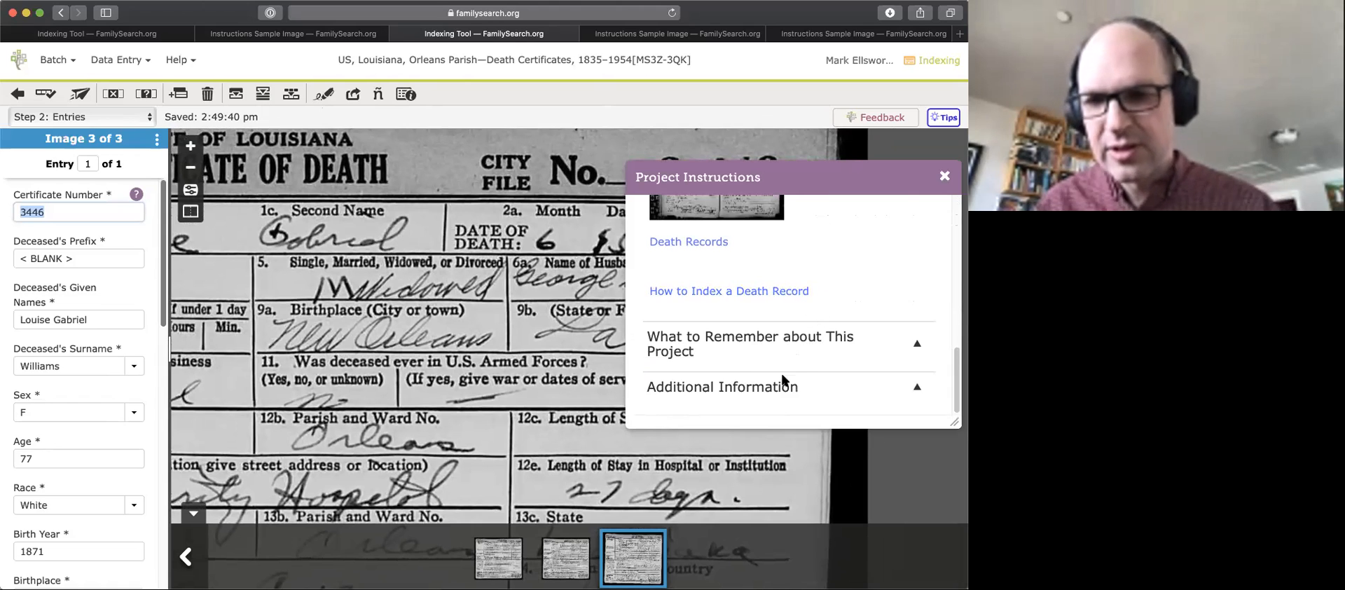
# - Read the What to Remember about This Project section, return to What to Index, and close the project instructions
pyautogui.click(792, 342)
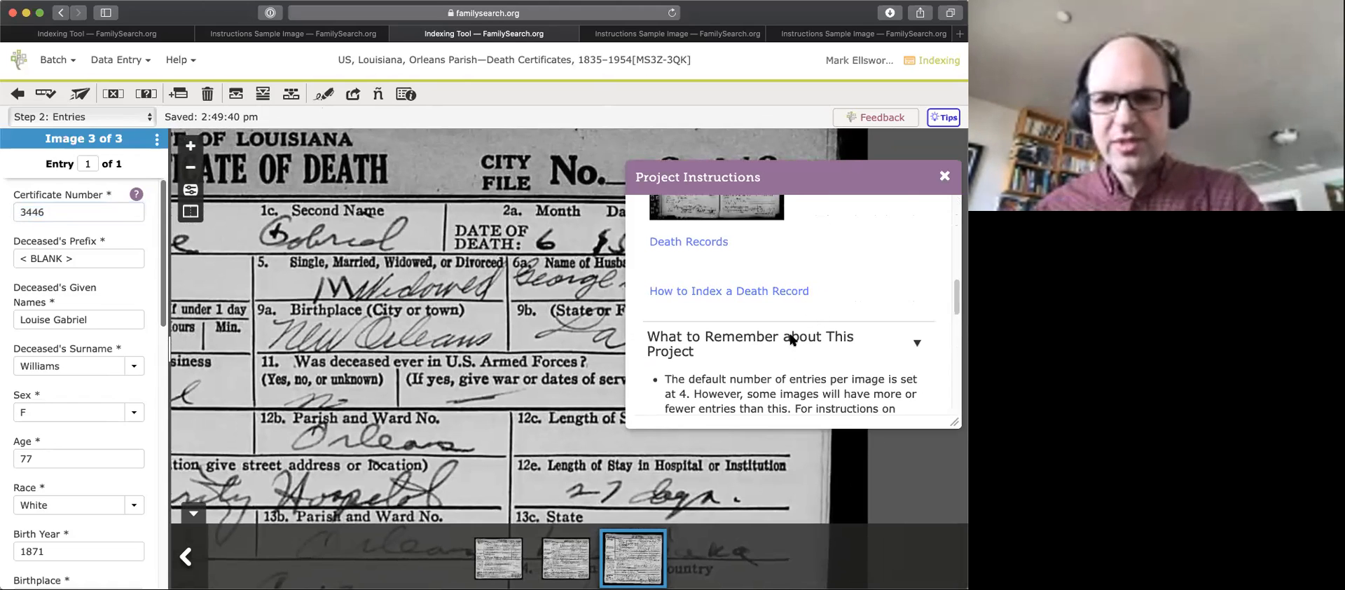
pyautogui.scroll(-1, 792, 341)
pyautogui.scroll(-3, 792, 341)
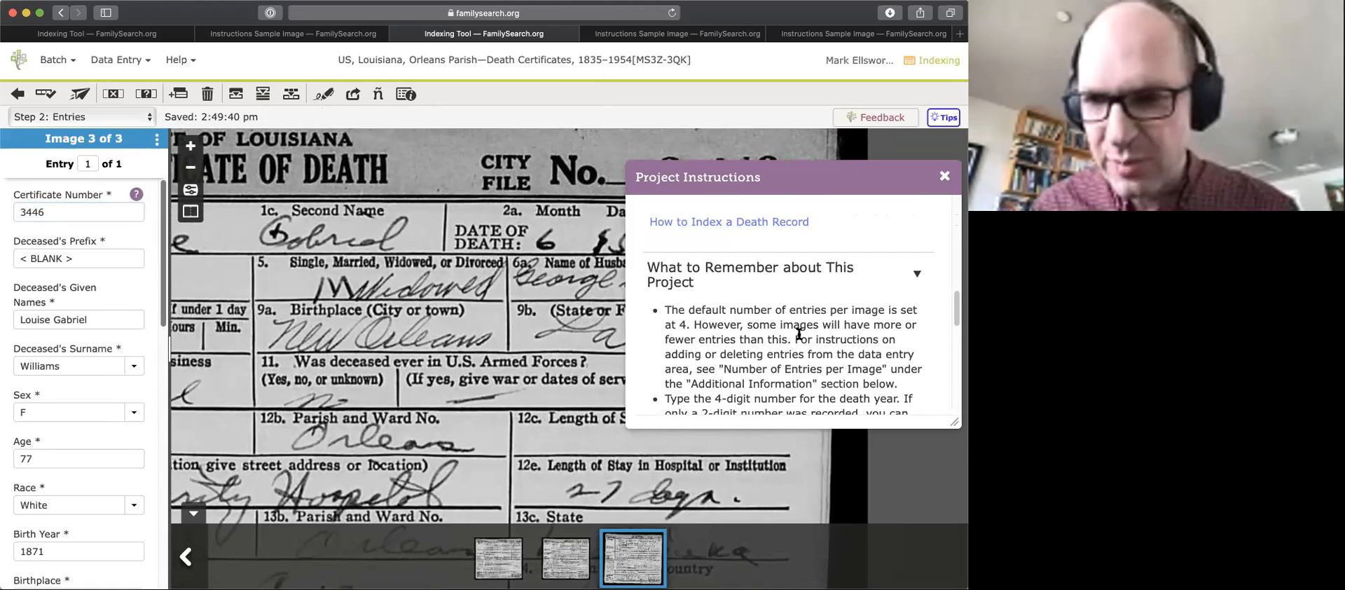
pyautogui.scroll(-2, 752, 329)
pyautogui.scroll(1, 753, 329)
pyautogui.scroll(15, 754, 329)
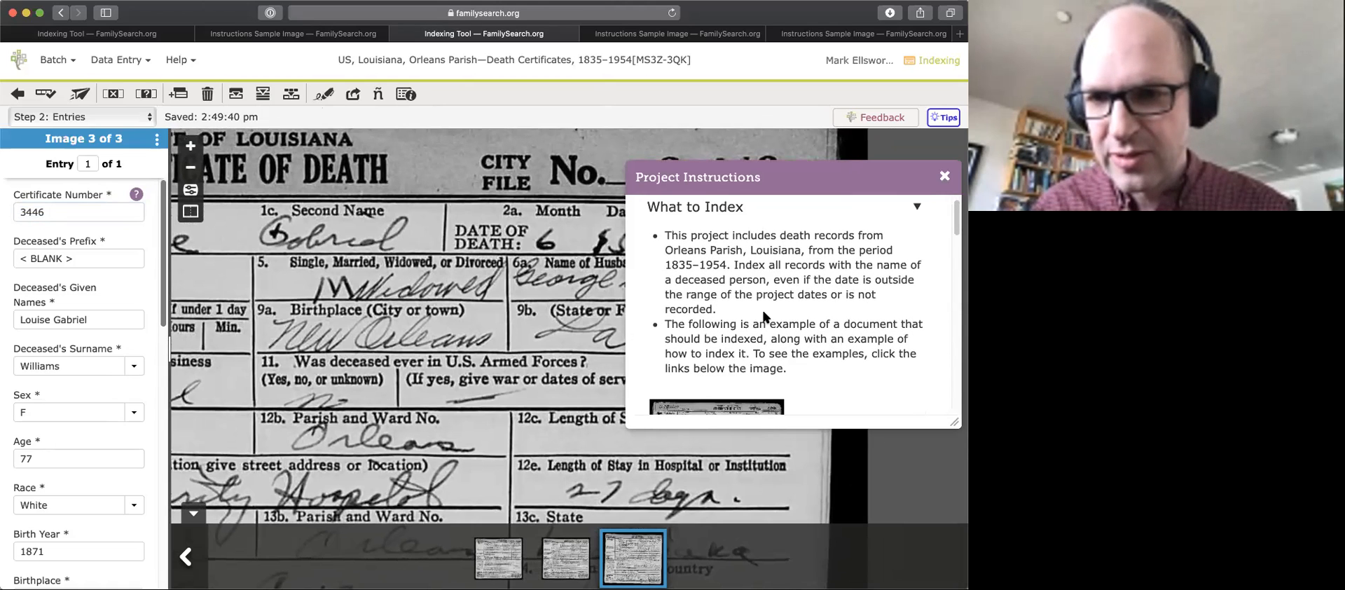
pyautogui.scroll(1, 791, 289)
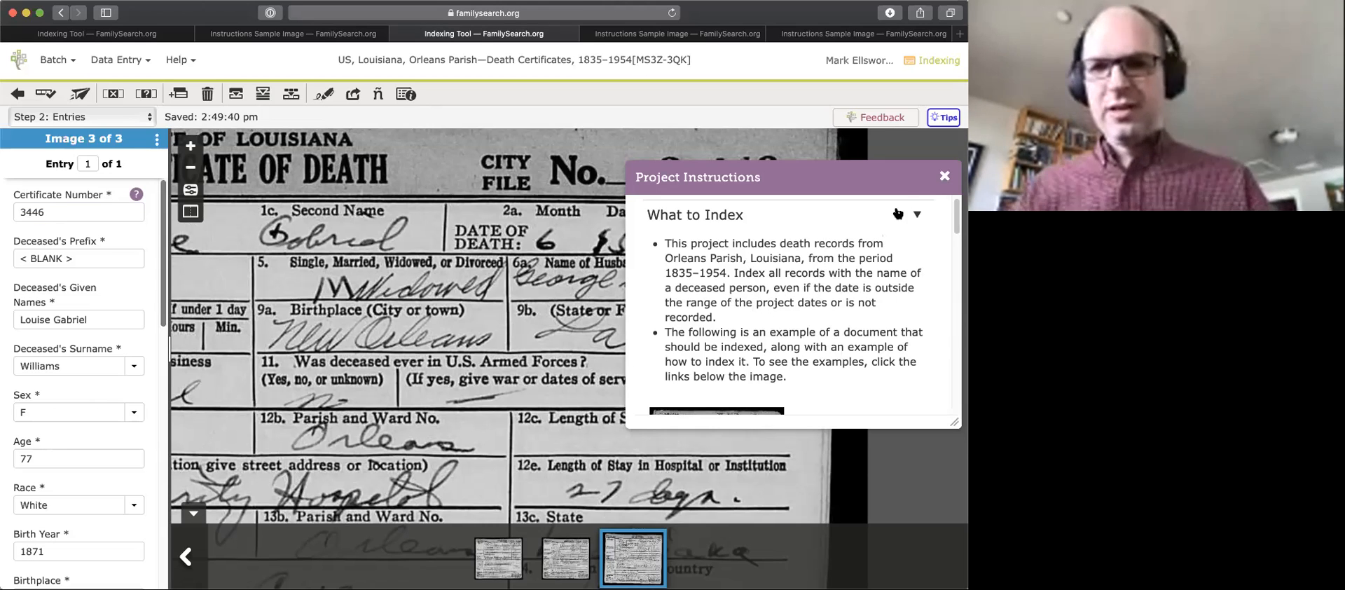
pyautogui.click(944, 176)
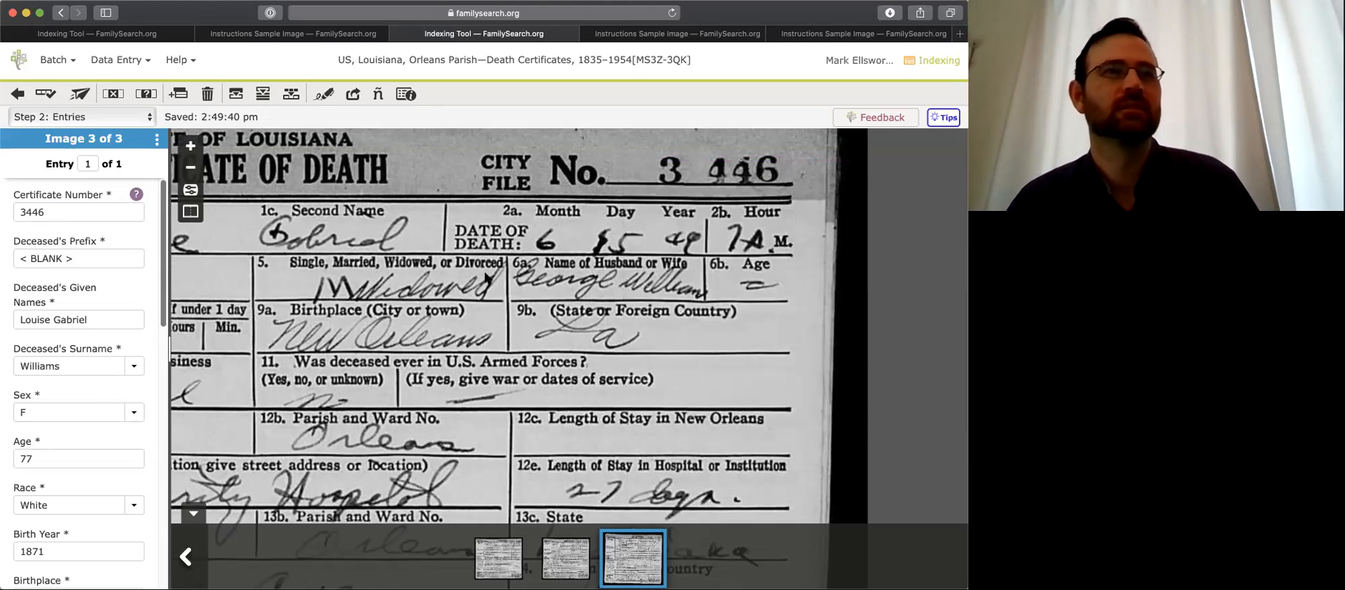
# - Submit the finished batch MS3Z-3QK through the quality check and dismiss the next-batch suggestions
pyautogui.scroll(-5, 486, 278)
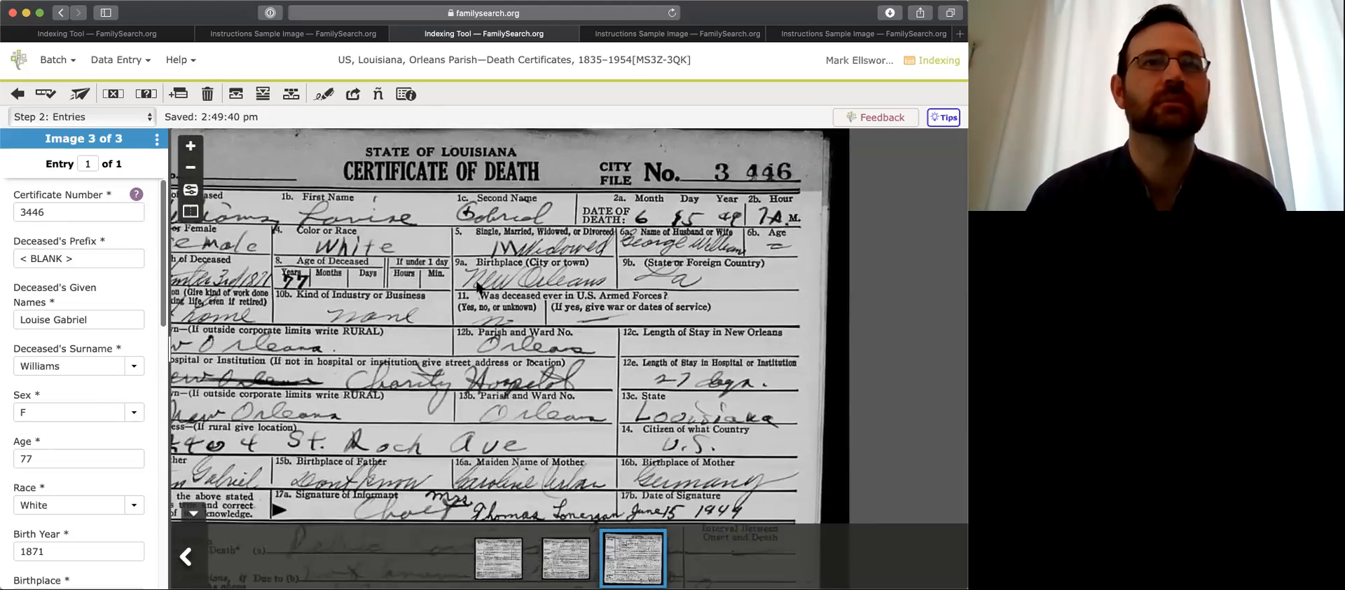
pyautogui.scroll(-5, 477, 282)
pyautogui.moveTo(463, 312); pyautogui.dragTo(505, 312)
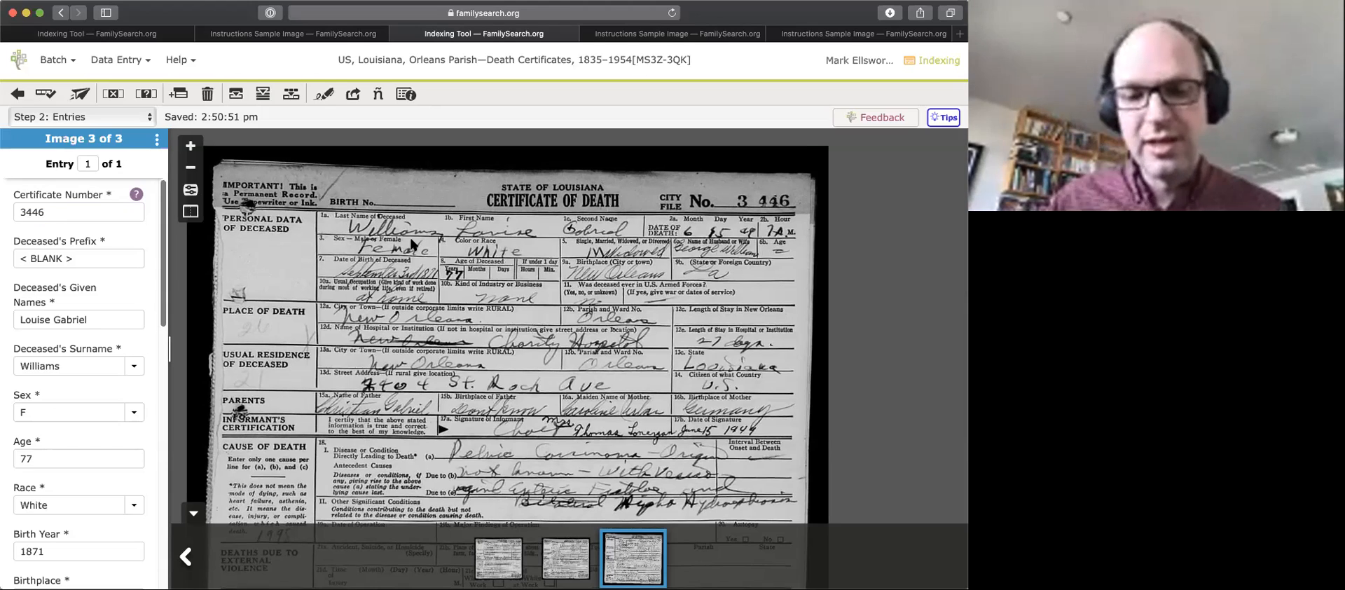
pyautogui.scroll(-3, 449, 314)
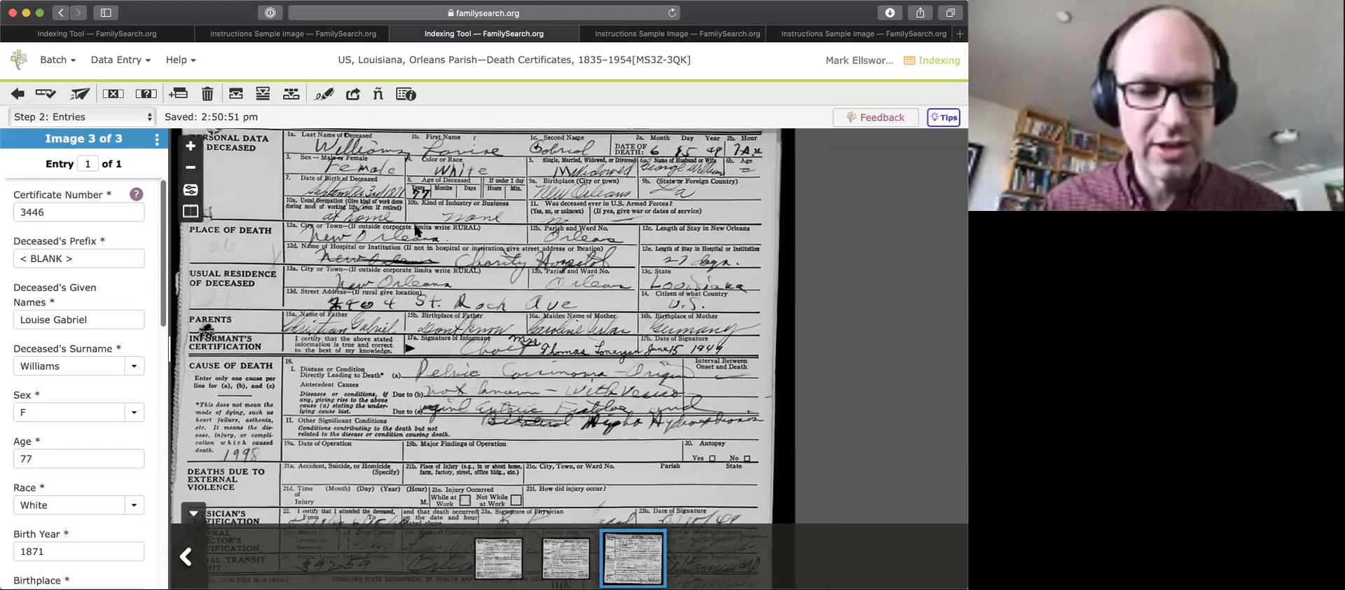
pyautogui.scroll(1, 350, 308)
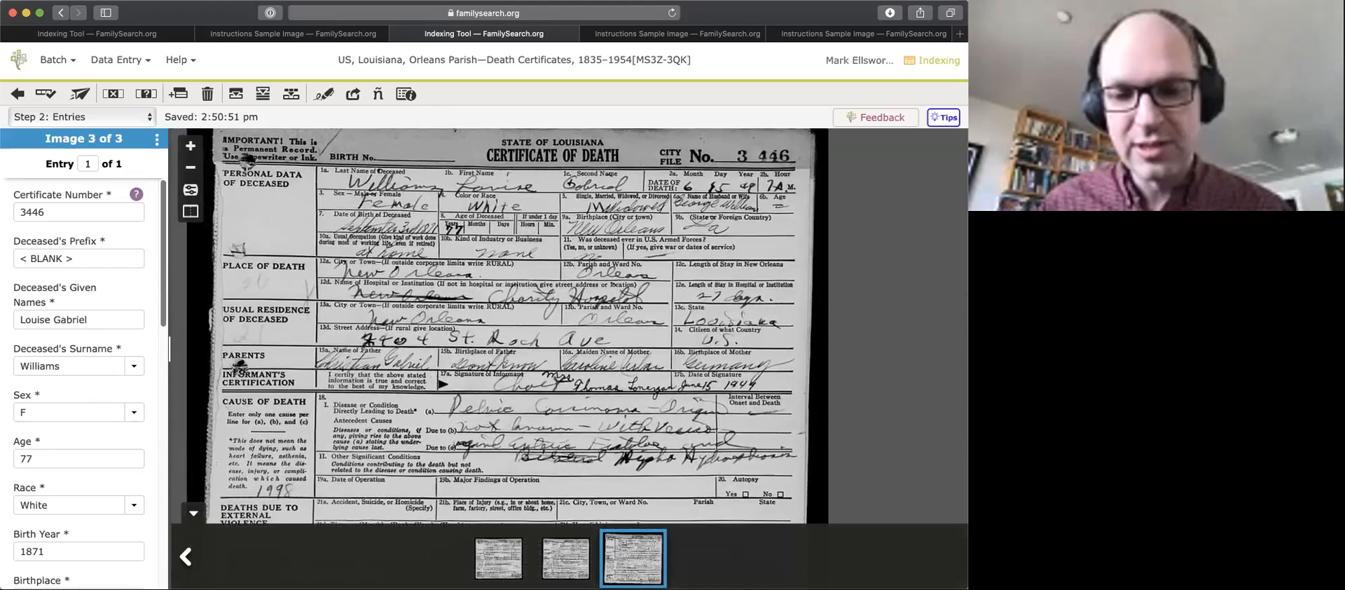
pyautogui.scroll(-15, 88, 533)
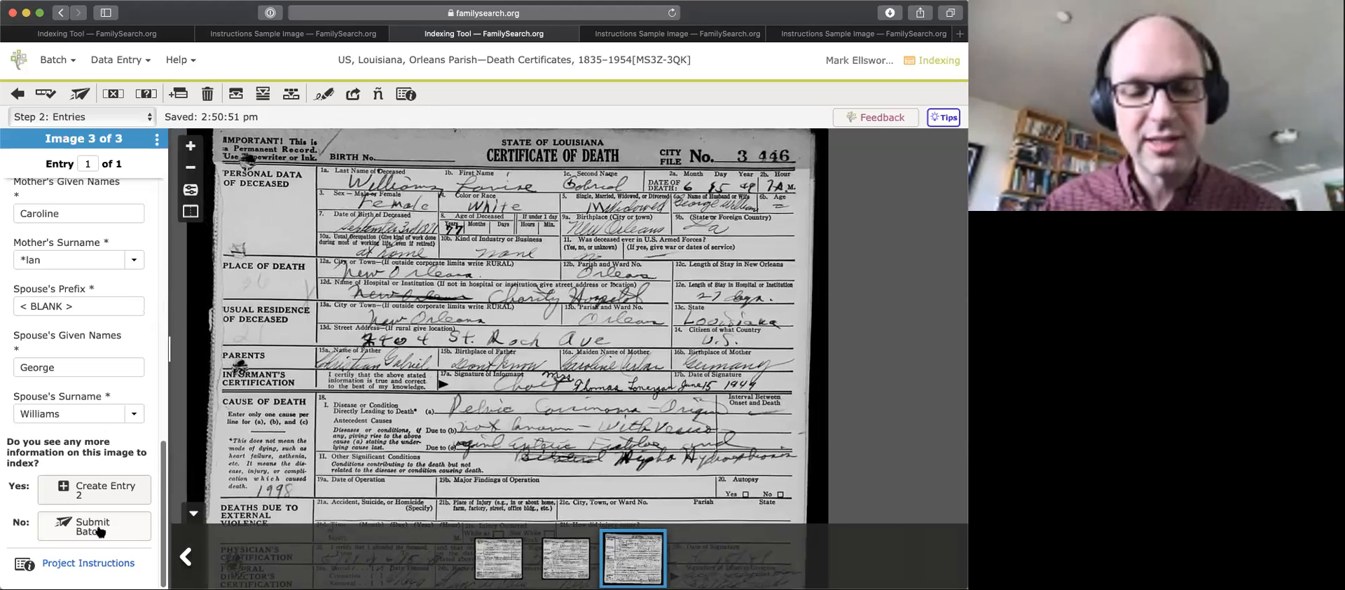
pyautogui.click(101, 532)
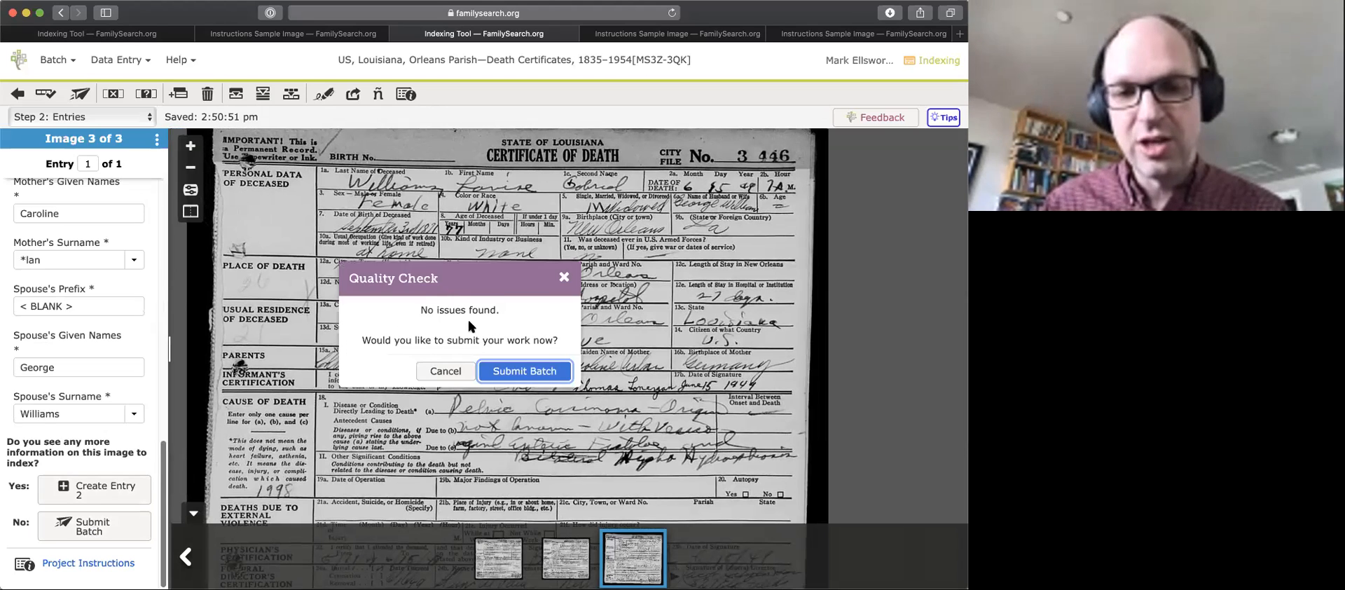
pyautogui.click(524, 371)
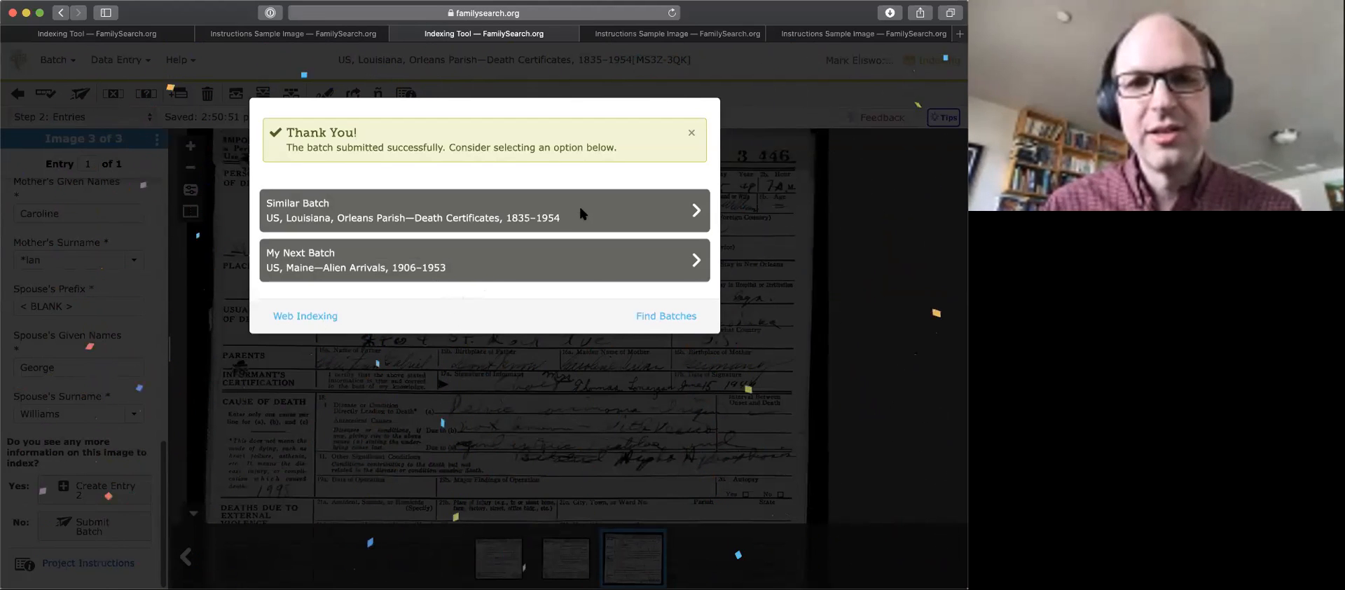
pyautogui.click(692, 134)
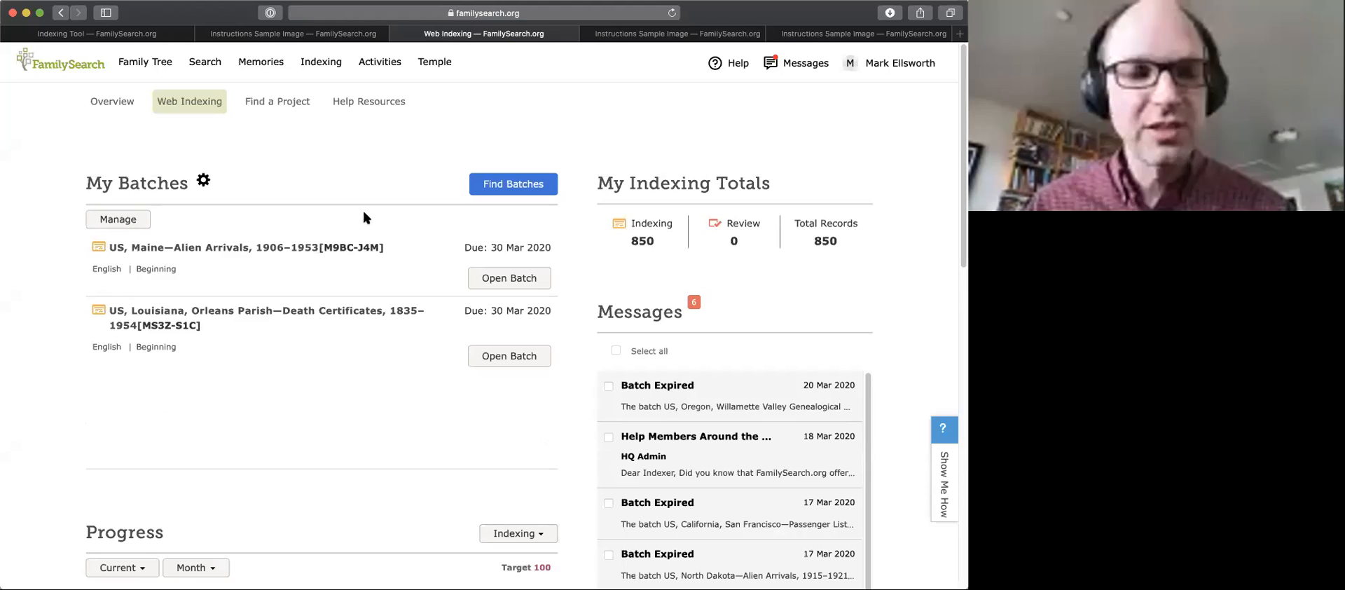
# - Open the Louisiana, Orleans Parish death certificates batch MS3Z-S1C, accept its reminder, and compare the certificates of images 1 and 2
pyautogui.click(494, 354)
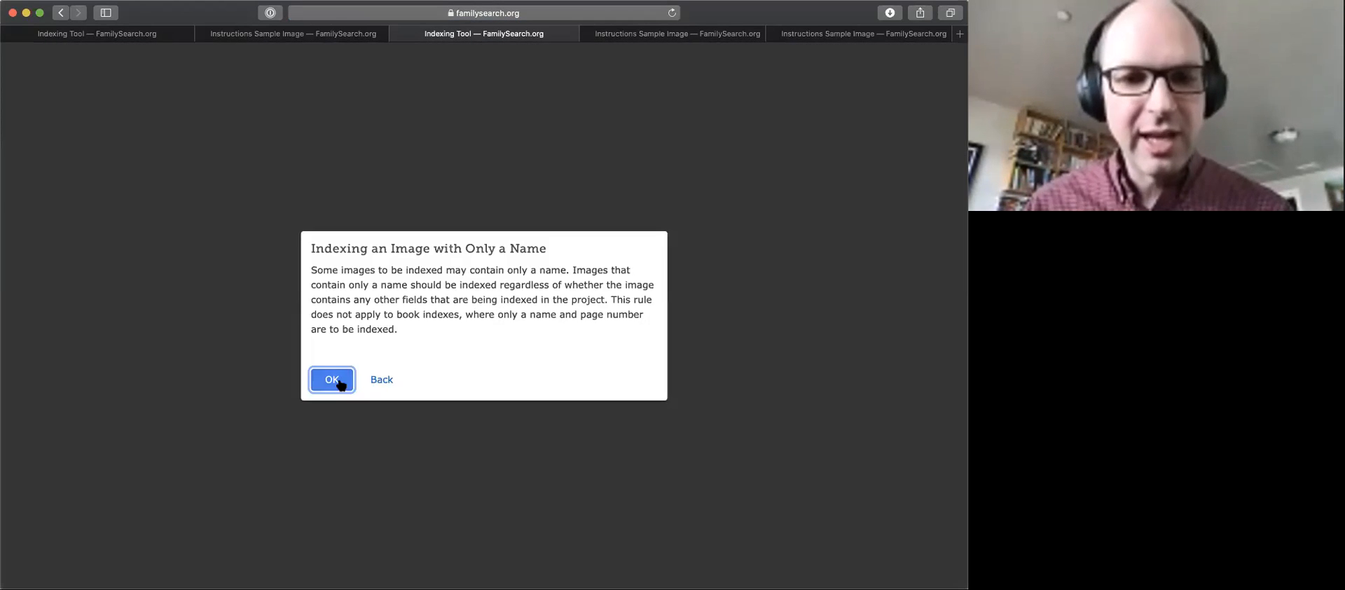
pyautogui.click(336, 380)
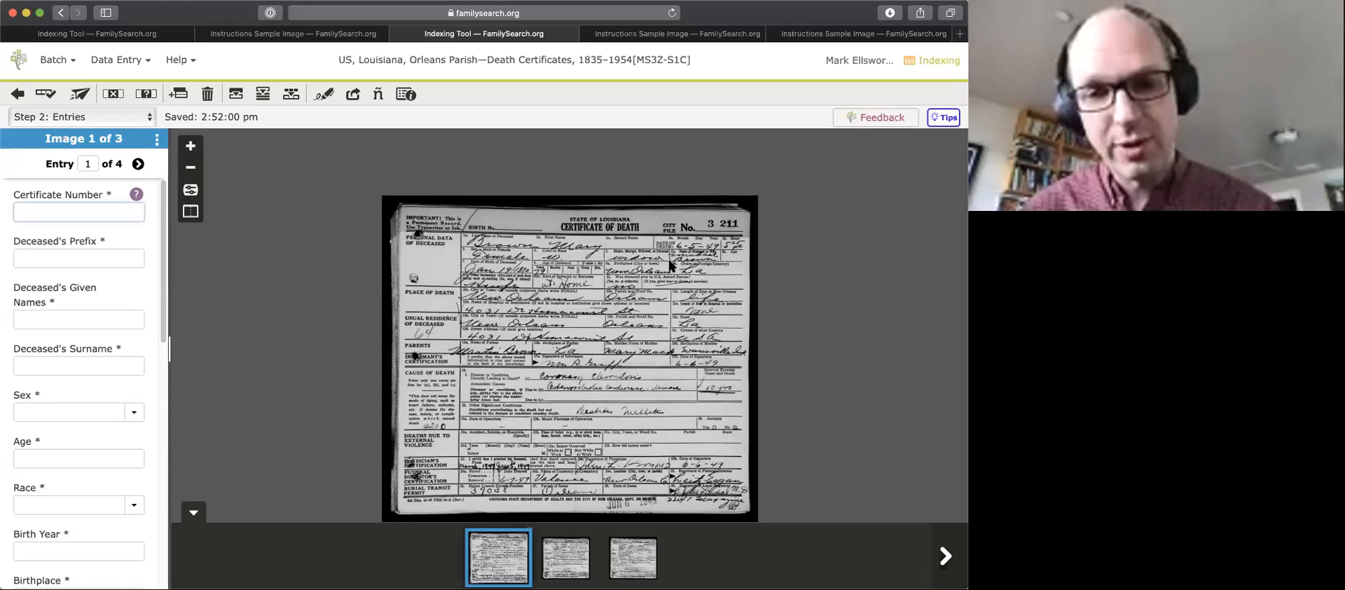
pyautogui.scroll(5, 604, 324)
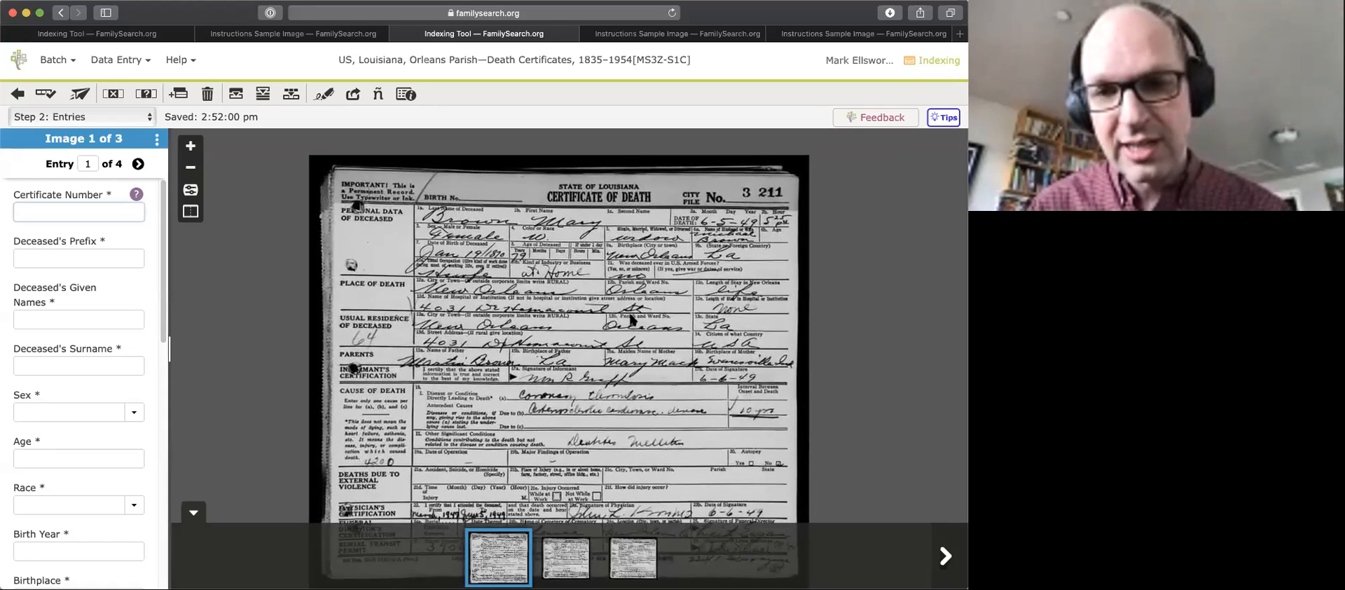
pyautogui.click(588, 558)
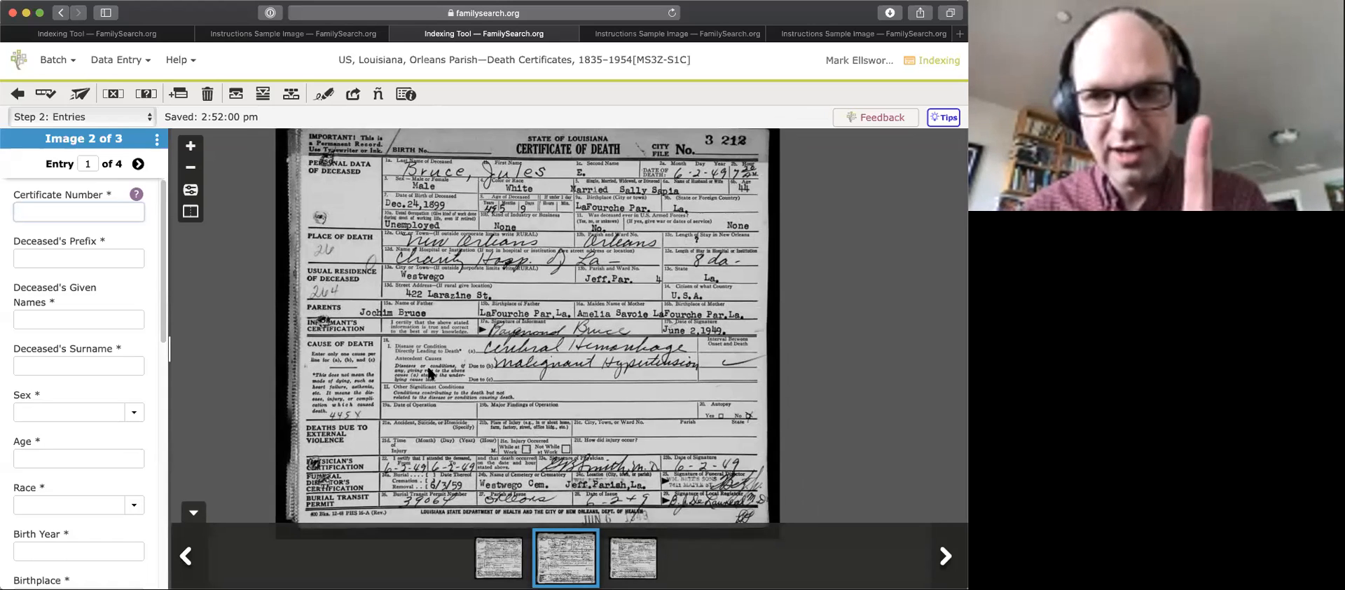
pyautogui.click(503, 545)
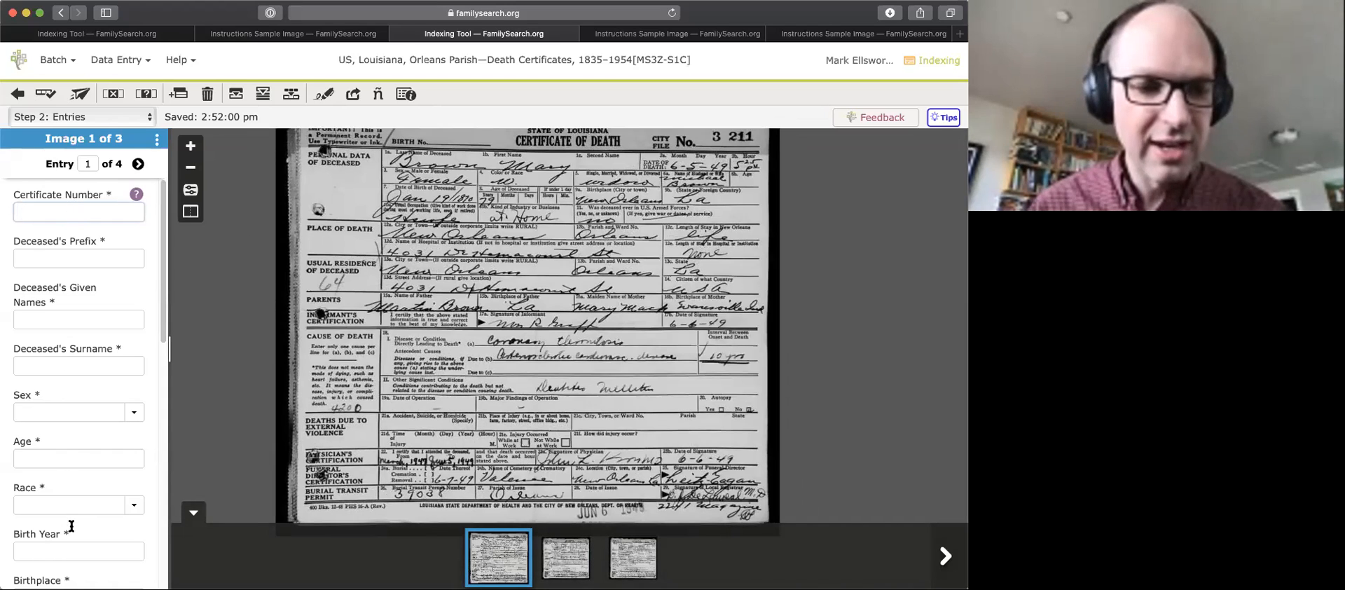
# - Look over the entry fields of image 1 and inspect the delete options from Entry 2, without deleting any entries
pyautogui.scroll(-15, 83, 325)
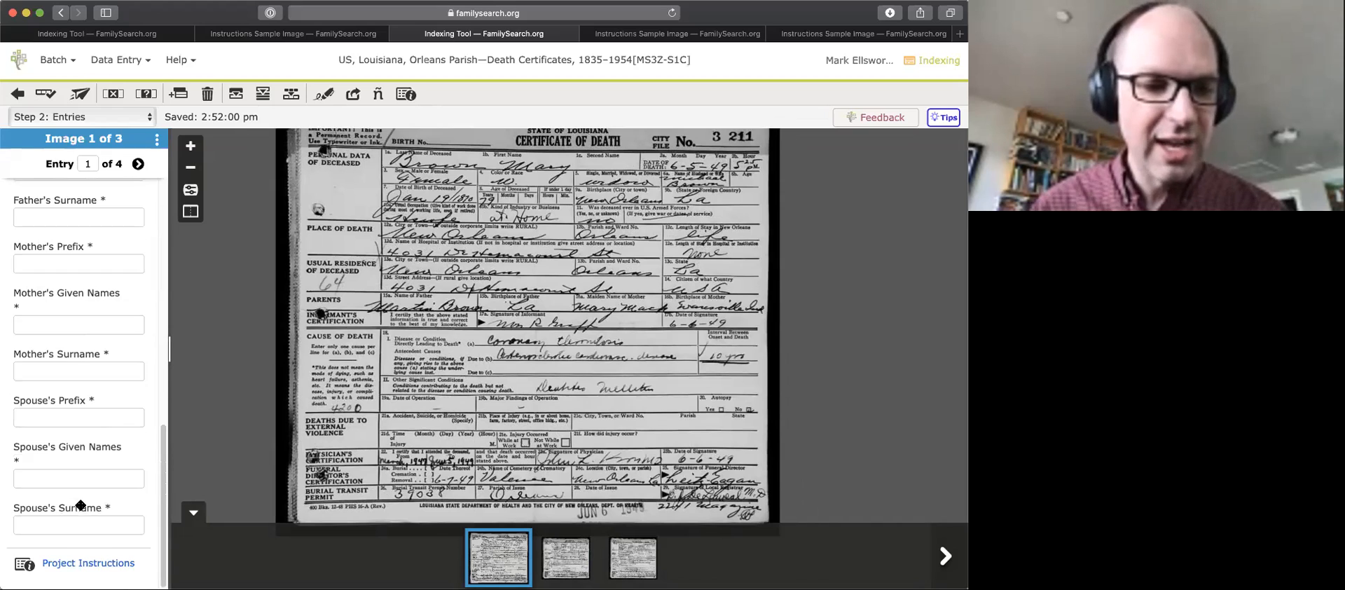
pyautogui.scroll(15, 75, 517)
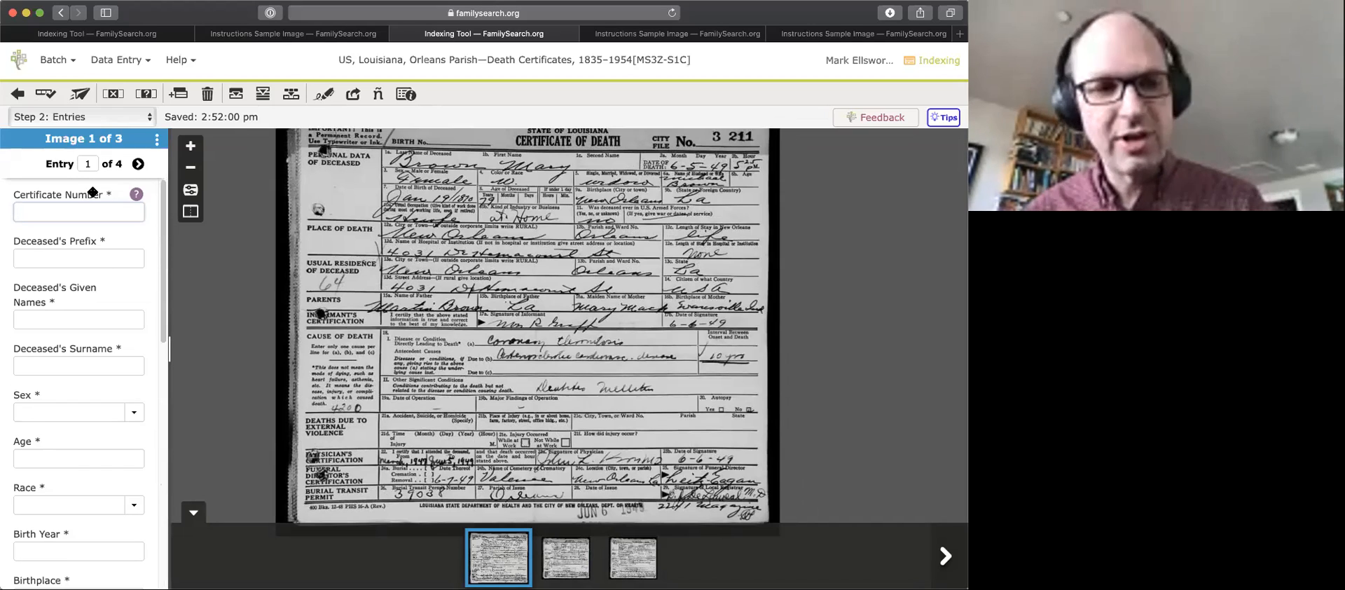
pyautogui.click(138, 164)
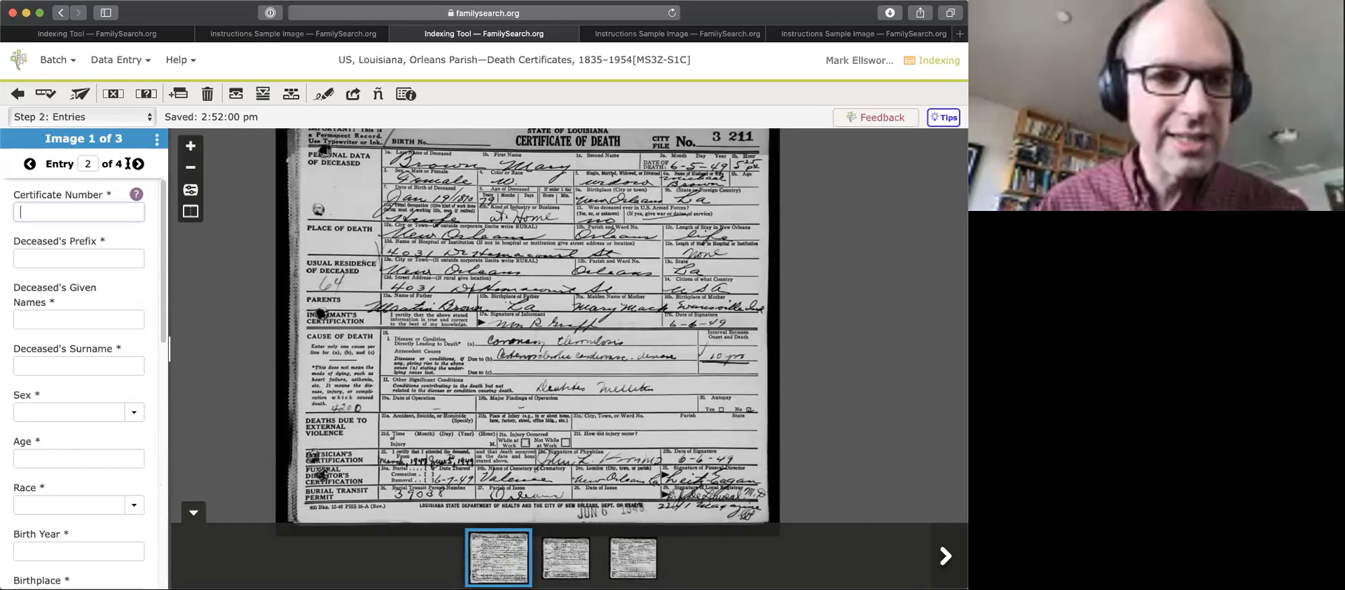
pyautogui.click(205, 95)
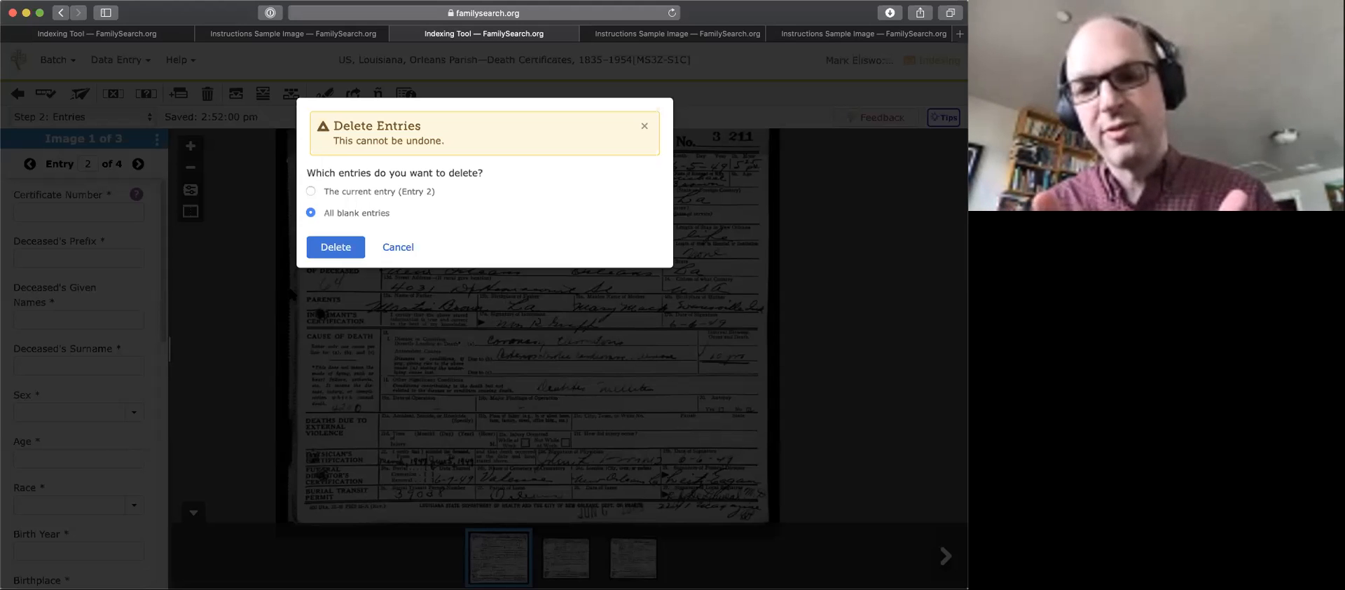
pyautogui.click(310, 191)
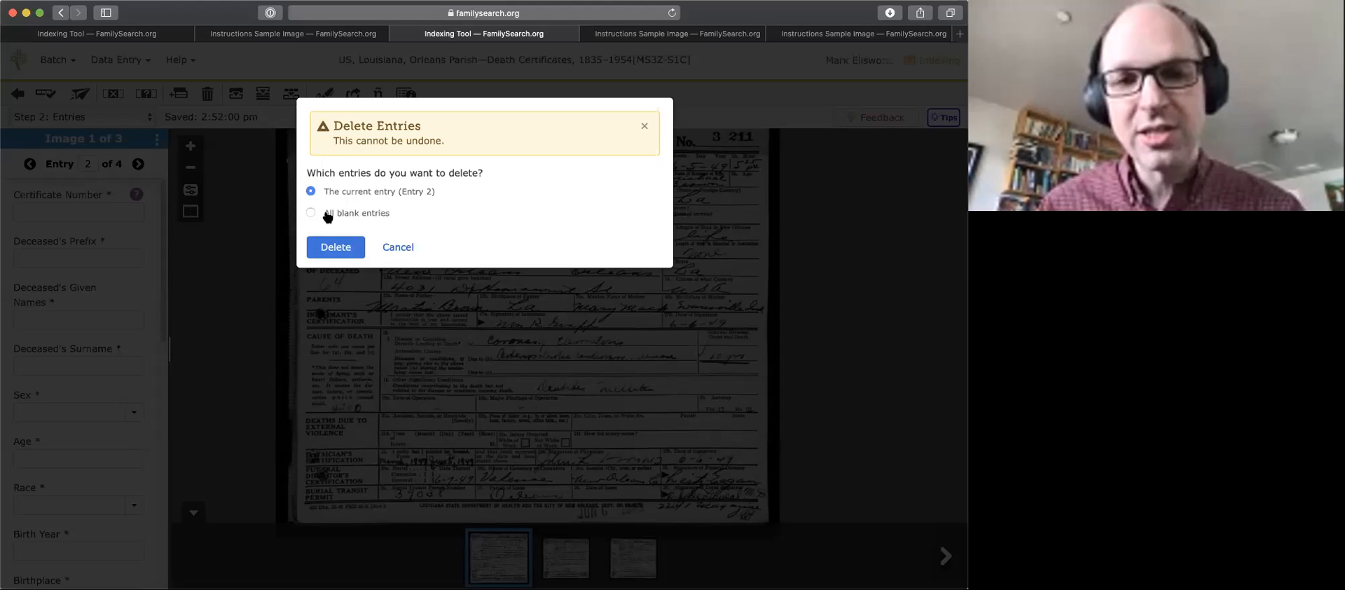
pyautogui.click(646, 125)
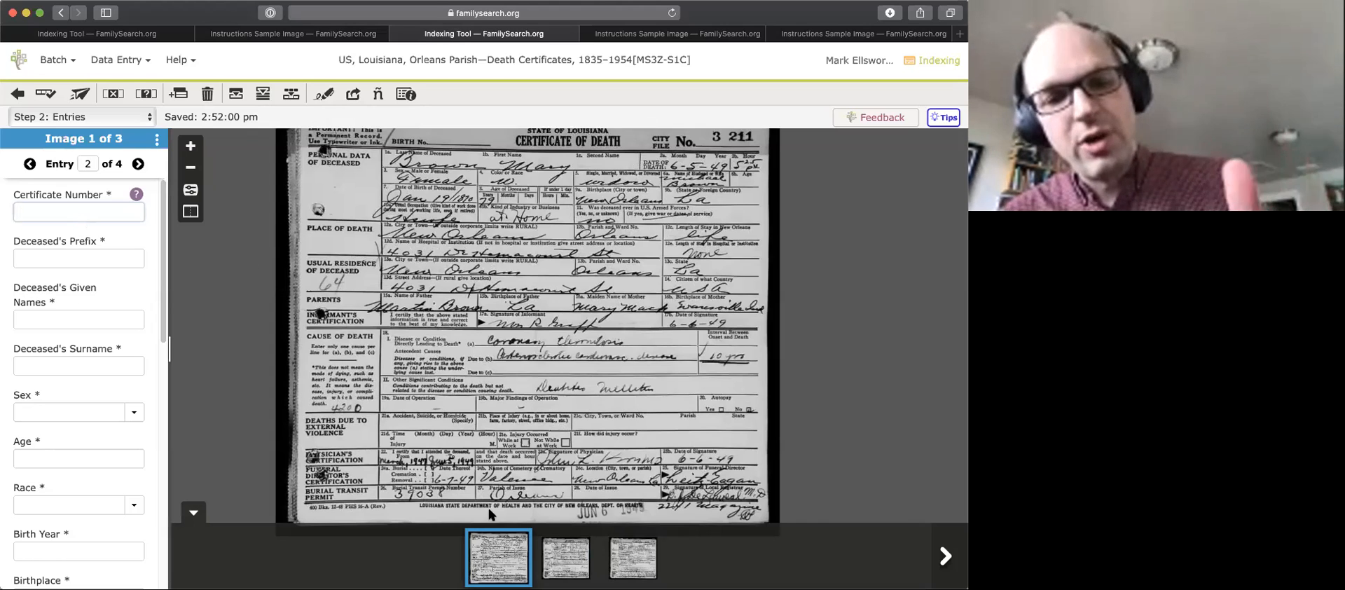
# - Page back and forth through the batch's three certificates, returning image 1 to Entry 1 along the way
pyautogui.click(550, 568)
pyautogui.click(626, 567)
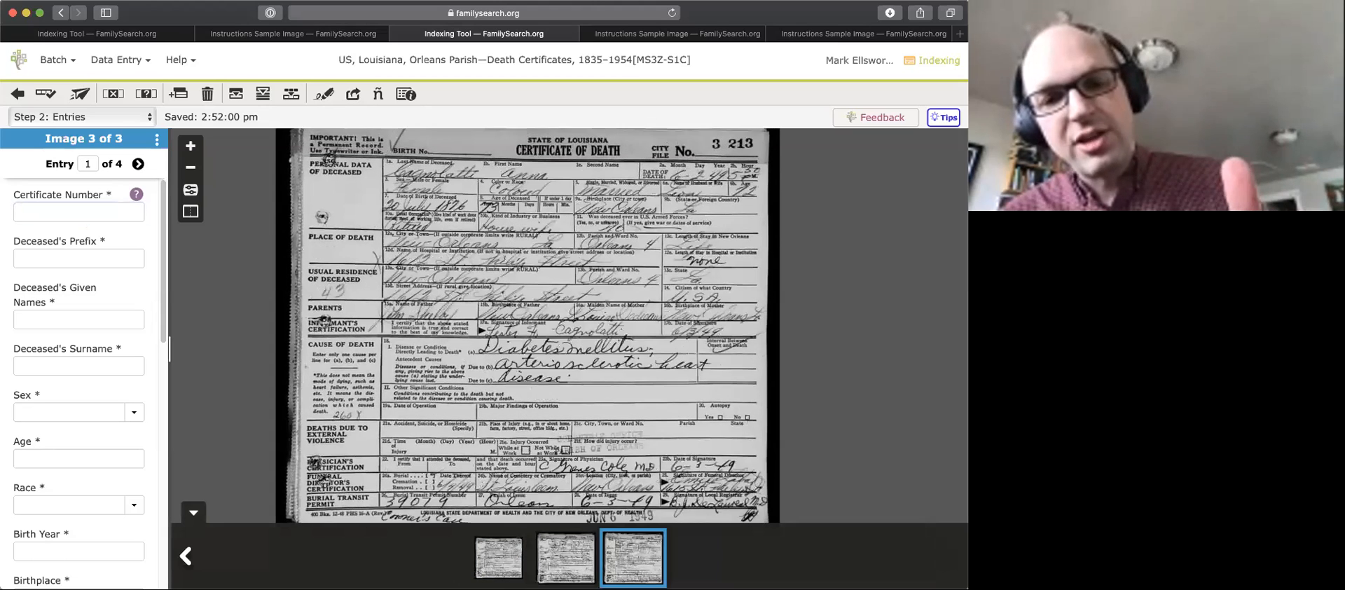
pyautogui.click(580, 568)
pyautogui.click(515, 555)
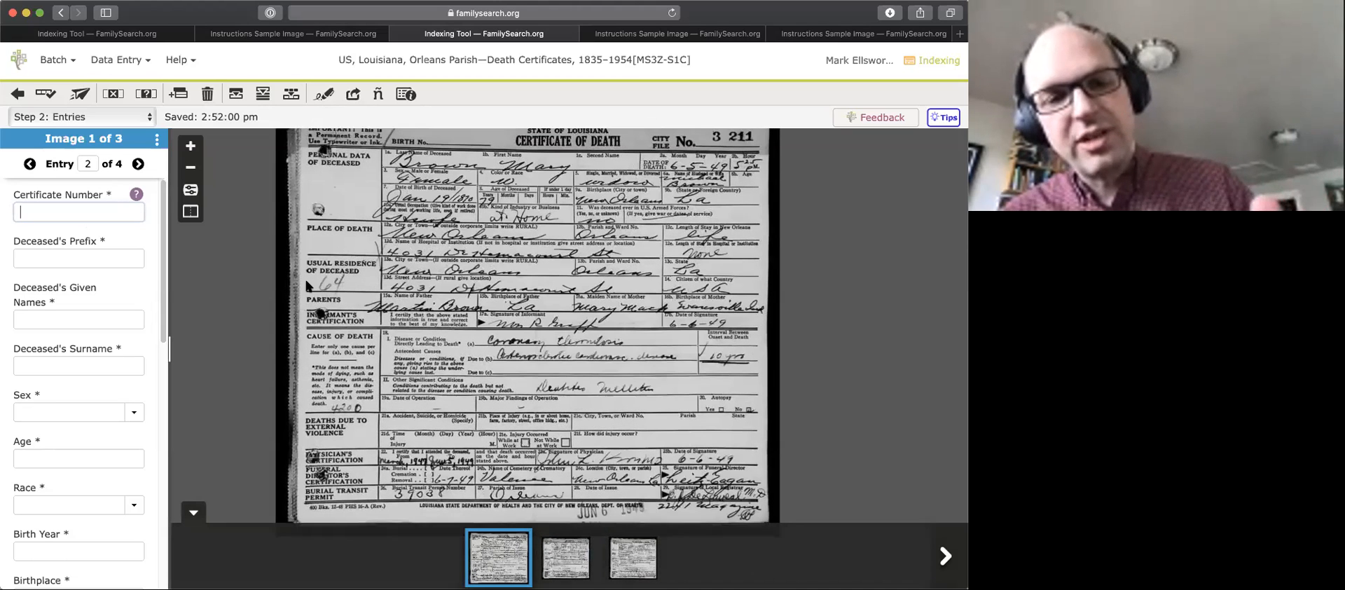
pyautogui.click(31, 165)
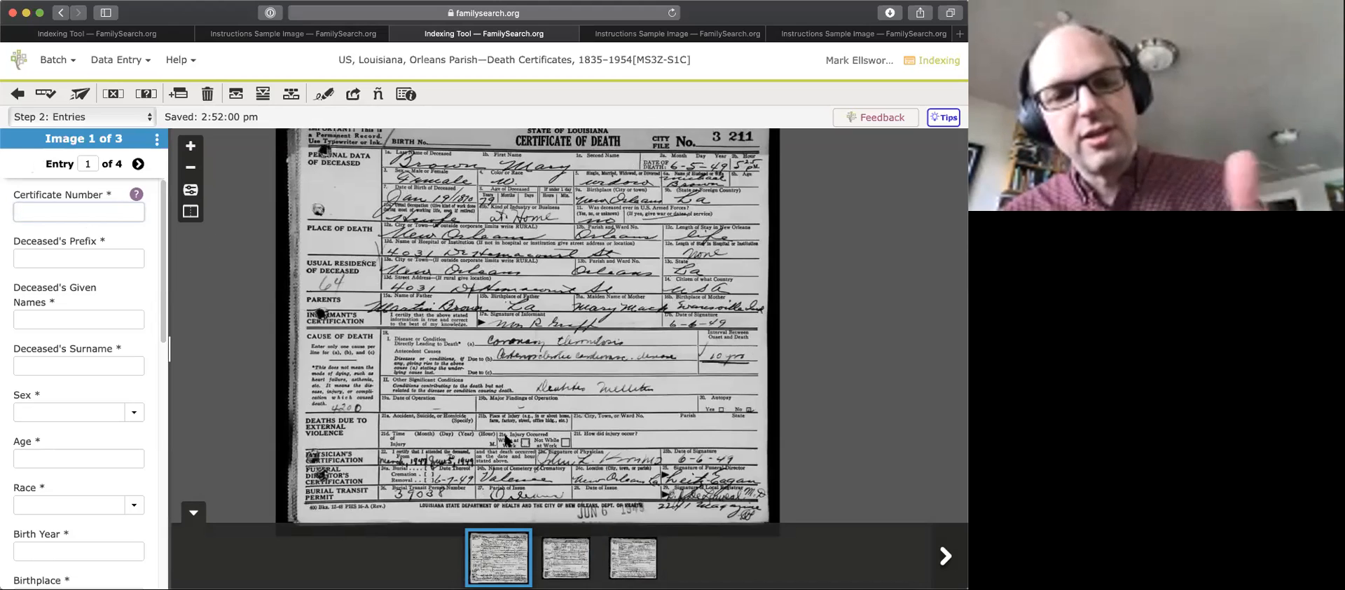
pyautogui.click(566, 558)
pyautogui.click(635, 557)
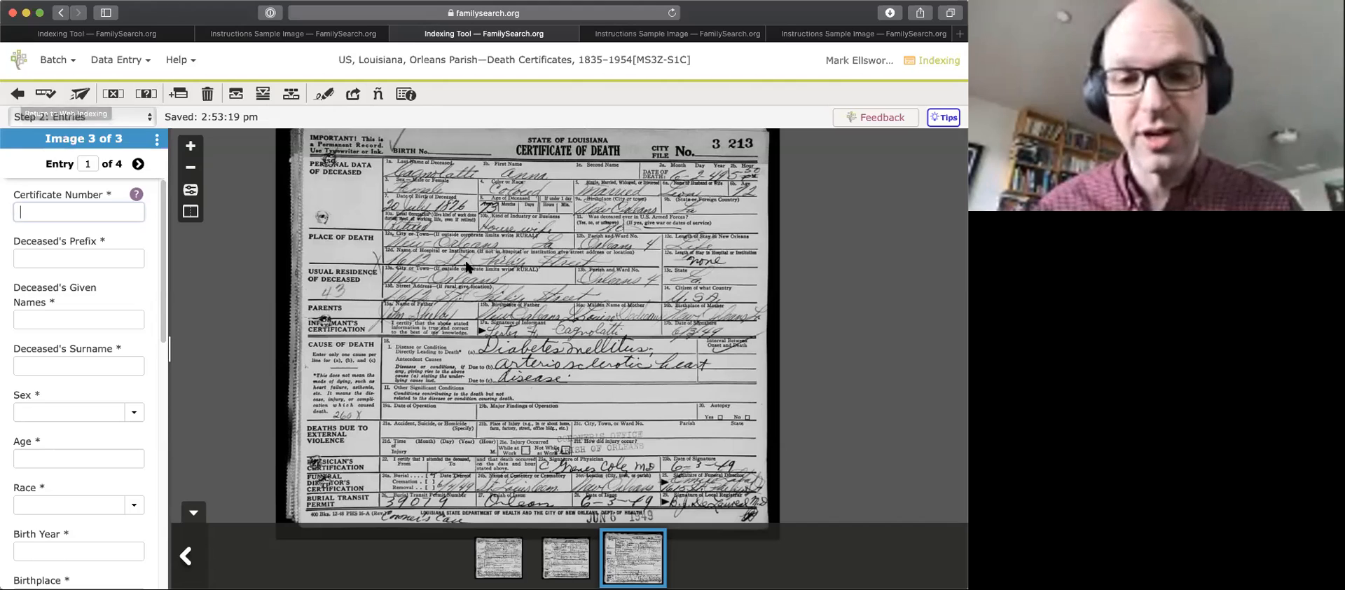
pyautogui.click(504, 561)
pyautogui.click(585, 564)
pyautogui.click(621, 561)
# - Mark the Certificate Number of Entry 1 on image 2 as blank
pyautogui.click(579, 564)
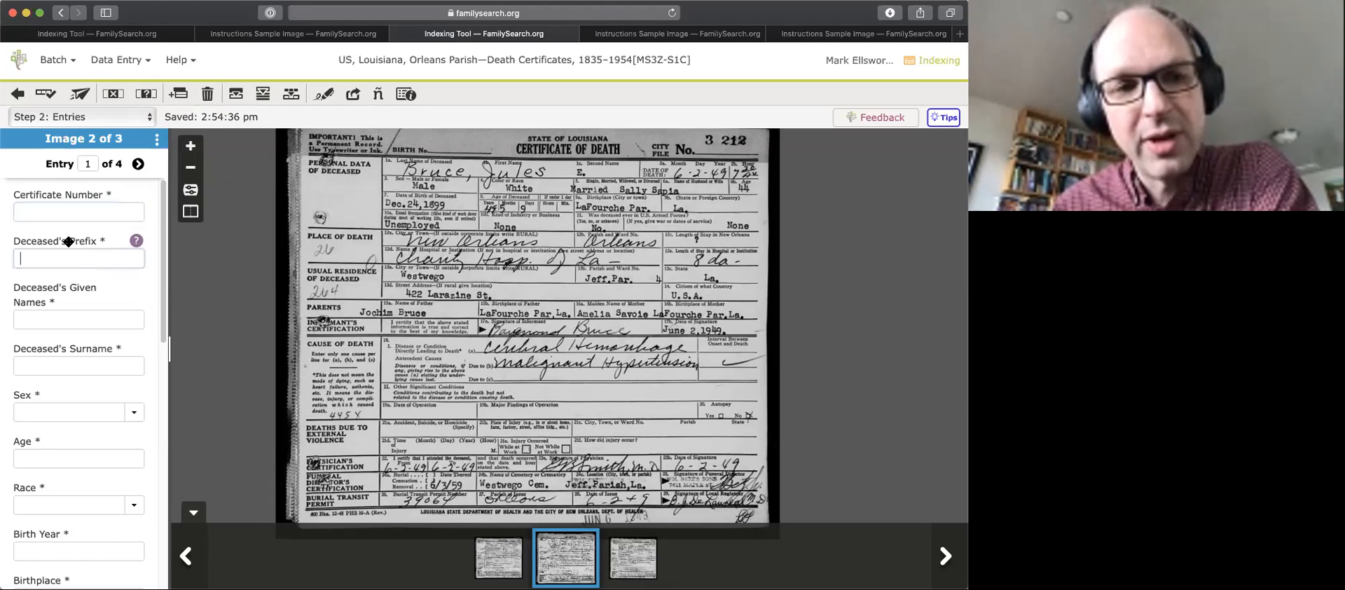
pyautogui.click(118, 95)
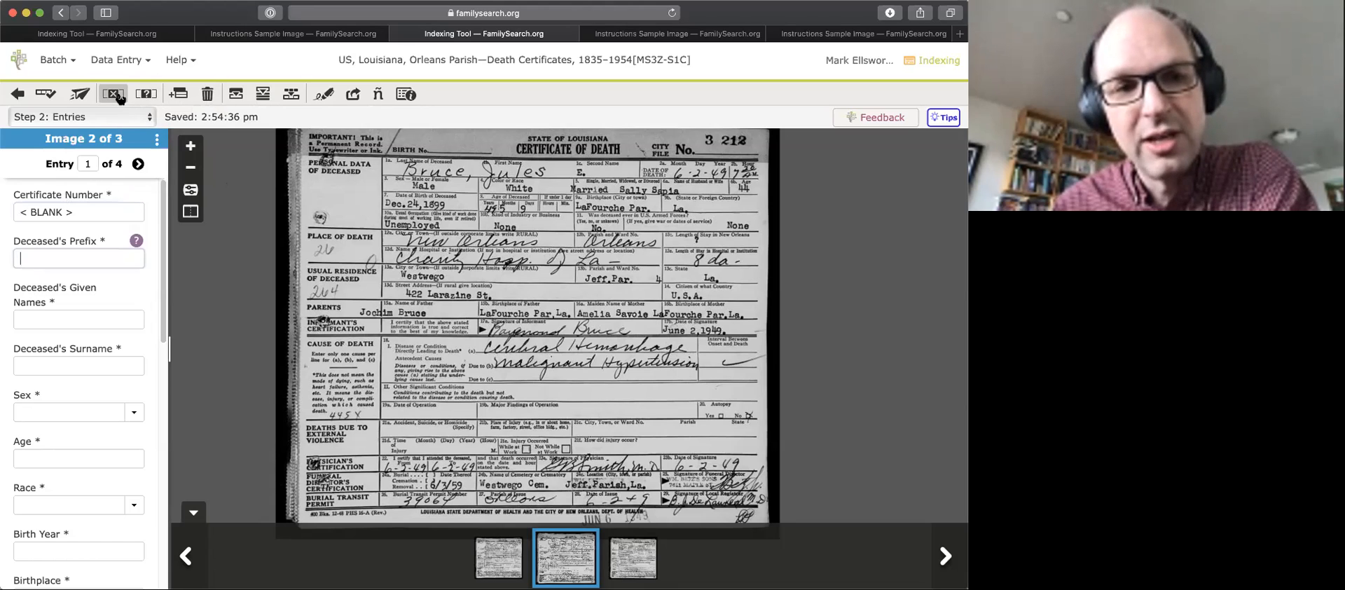
# - Mark the Deceased's Prefix as unreadable, and clear the marks from both the Deceased's Prefix and the Certificate Number
pyautogui.click(145, 95)
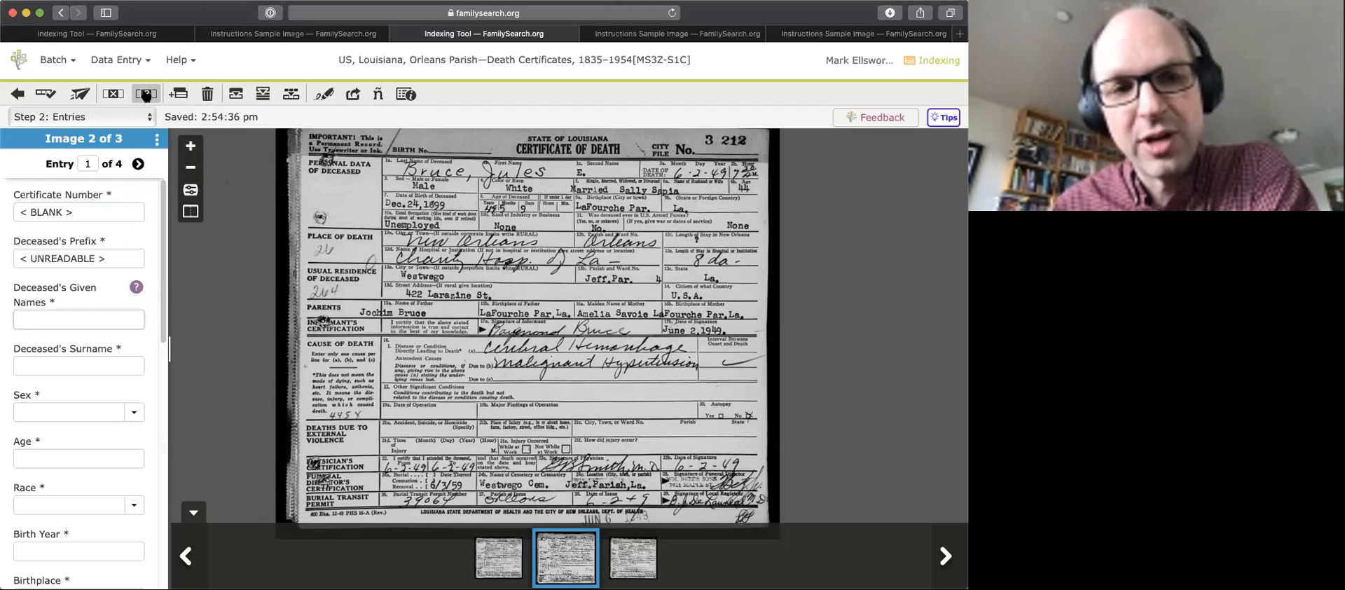
pyautogui.click(79, 260)
pyautogui.press('BackSpace')
pyautogui.click(31, 212)
pyautogui.press('BackSpace')
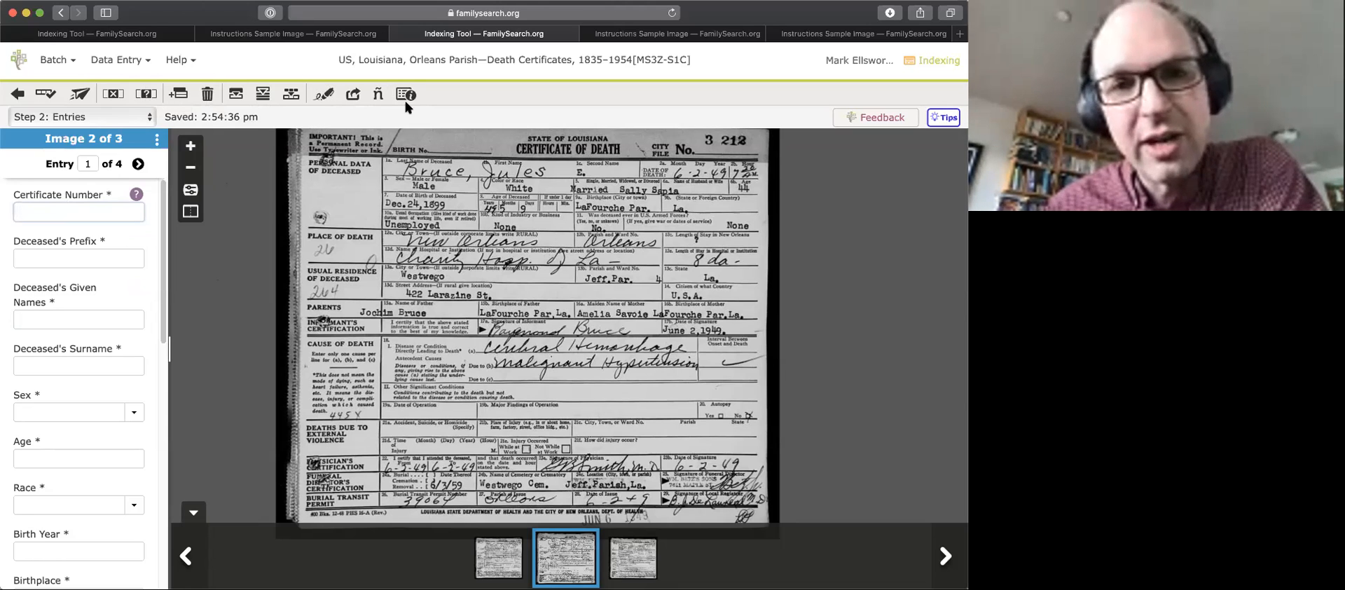
# - View the handwriting examples, and try inserting an accented capital N into the Certificate Number from the international characters before clearing it
pyautogui.click(325, 96)
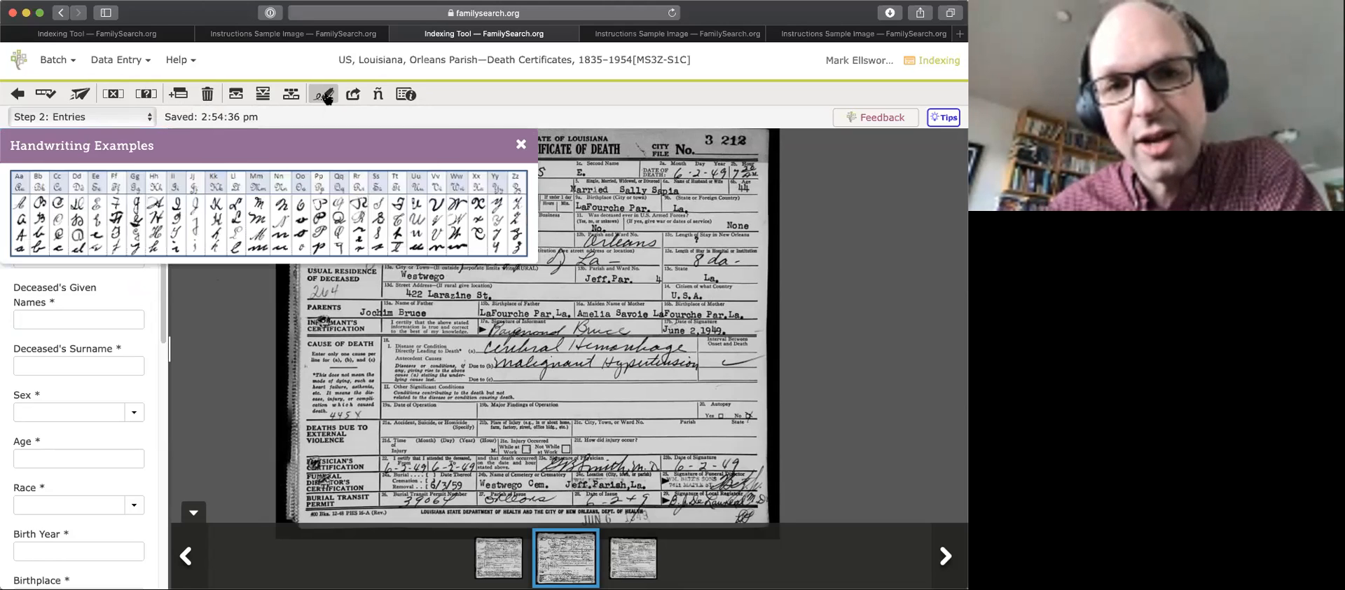
pyautogui.click(522, 146)
pyautogui.click(378, 95)
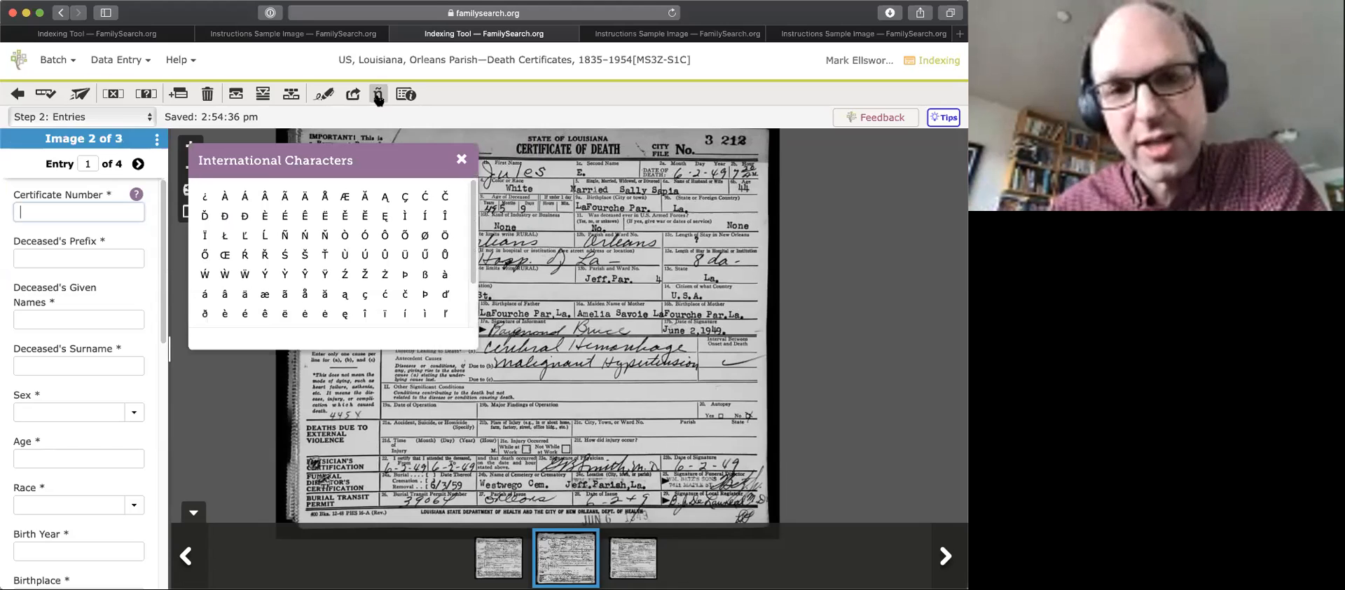
pyautogui.click(305, 237)
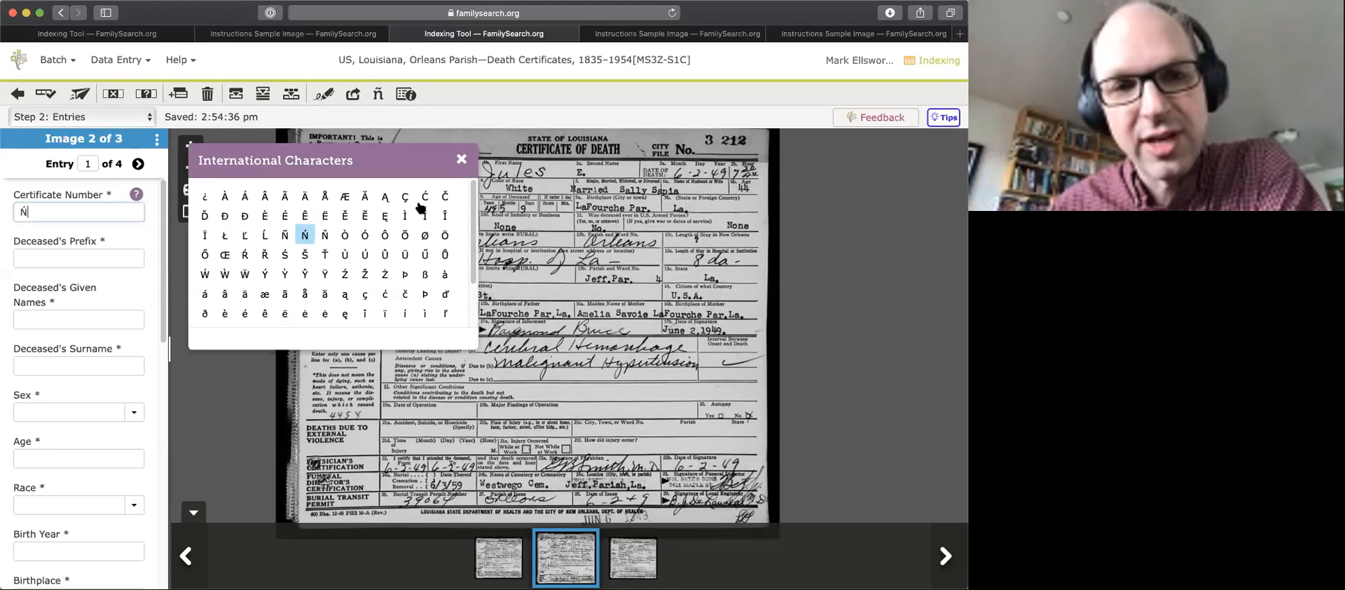
pyautogui.click(462, 159)
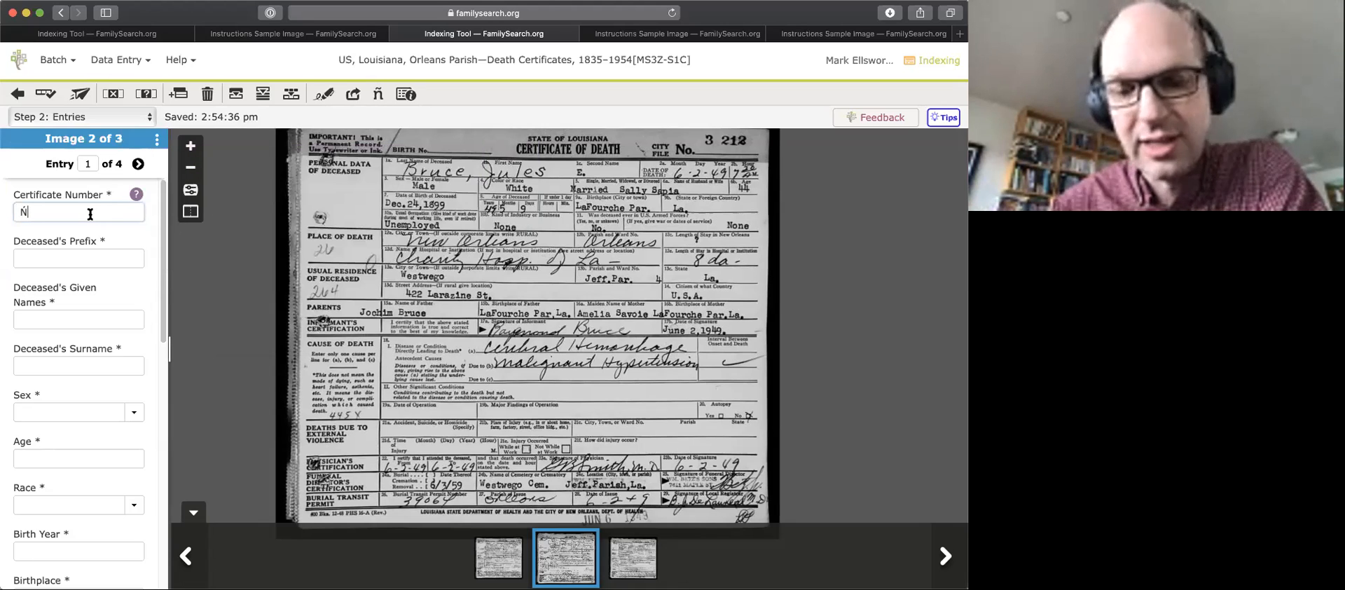
pyautogui.press('BackSpace')
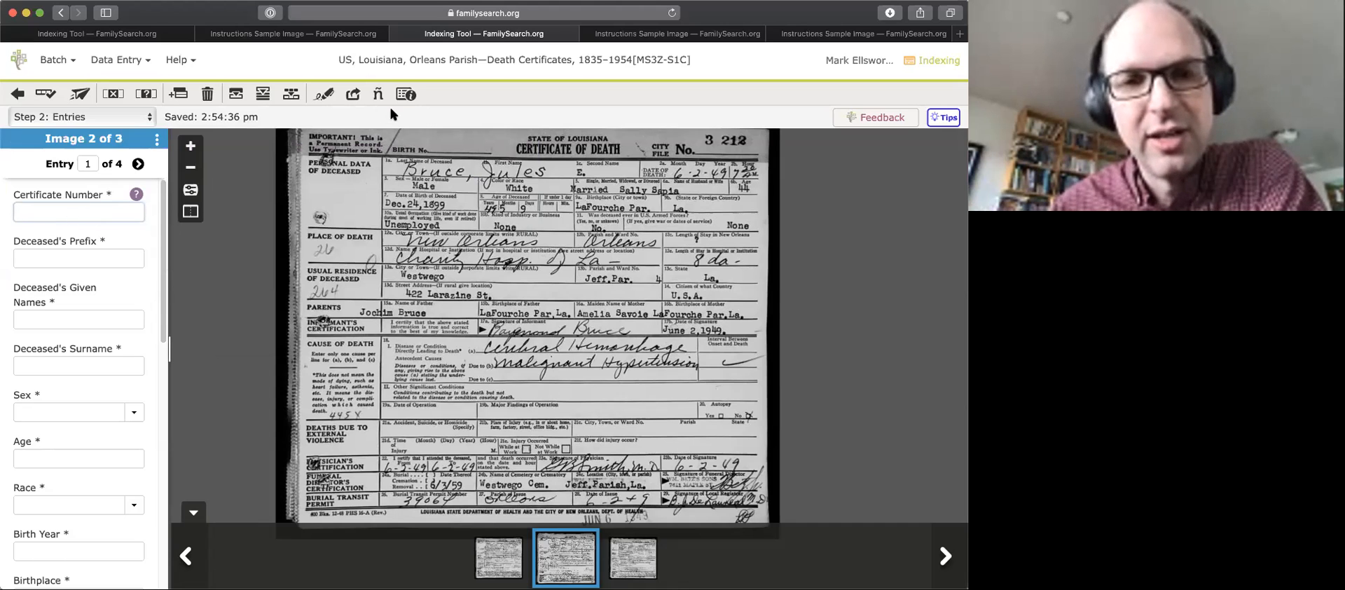
# - Consult the project instructions for the Orleans Parish death certificates and close them
pyautogui.click(403, 94)
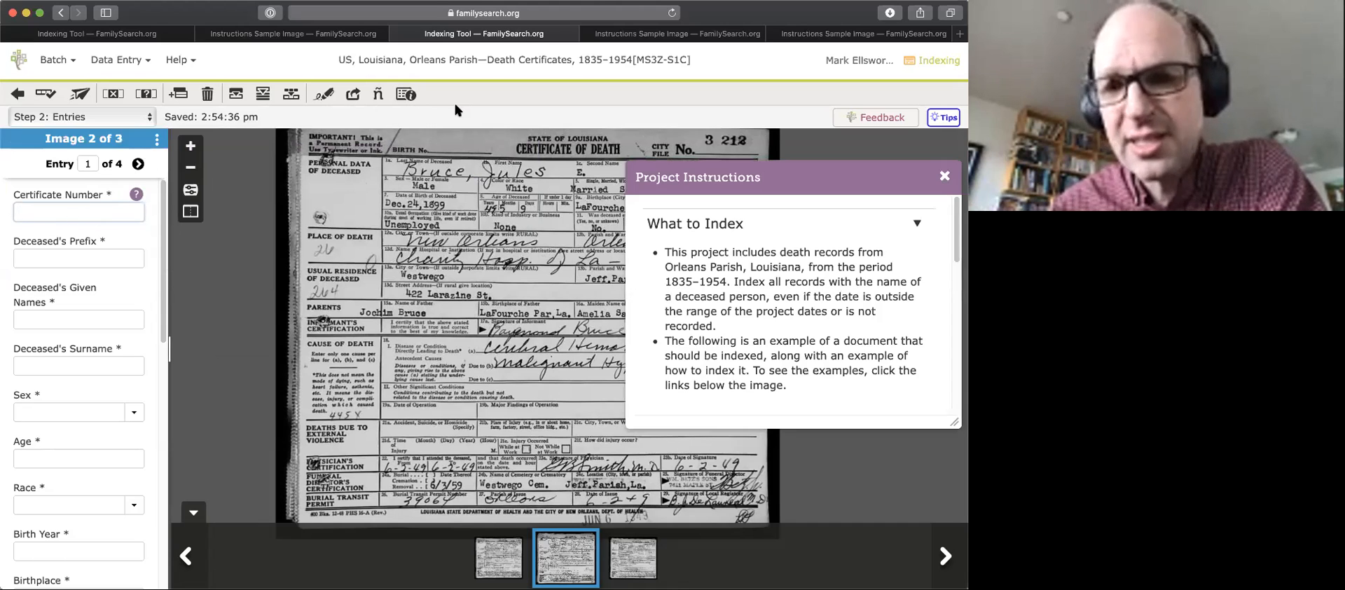
pyautogui.click(943, 177)
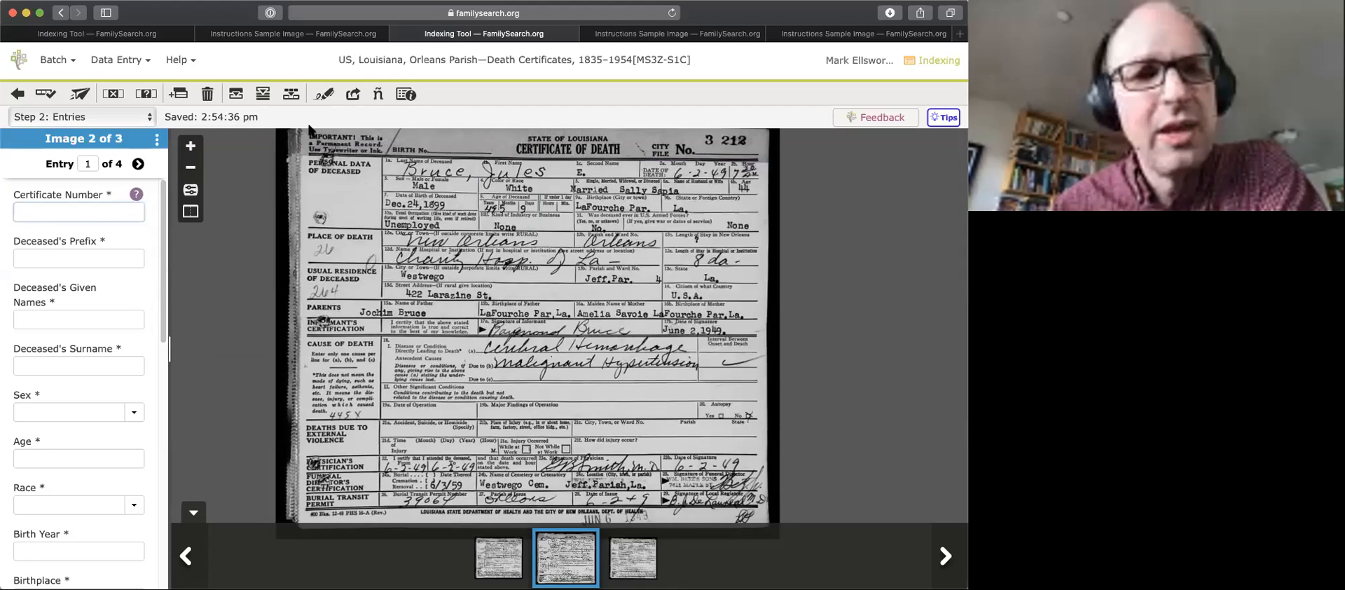
# - Show the ruler, move it down to the hospital name line of the certificate, and hide it again
pyautogui.click(120, 61)
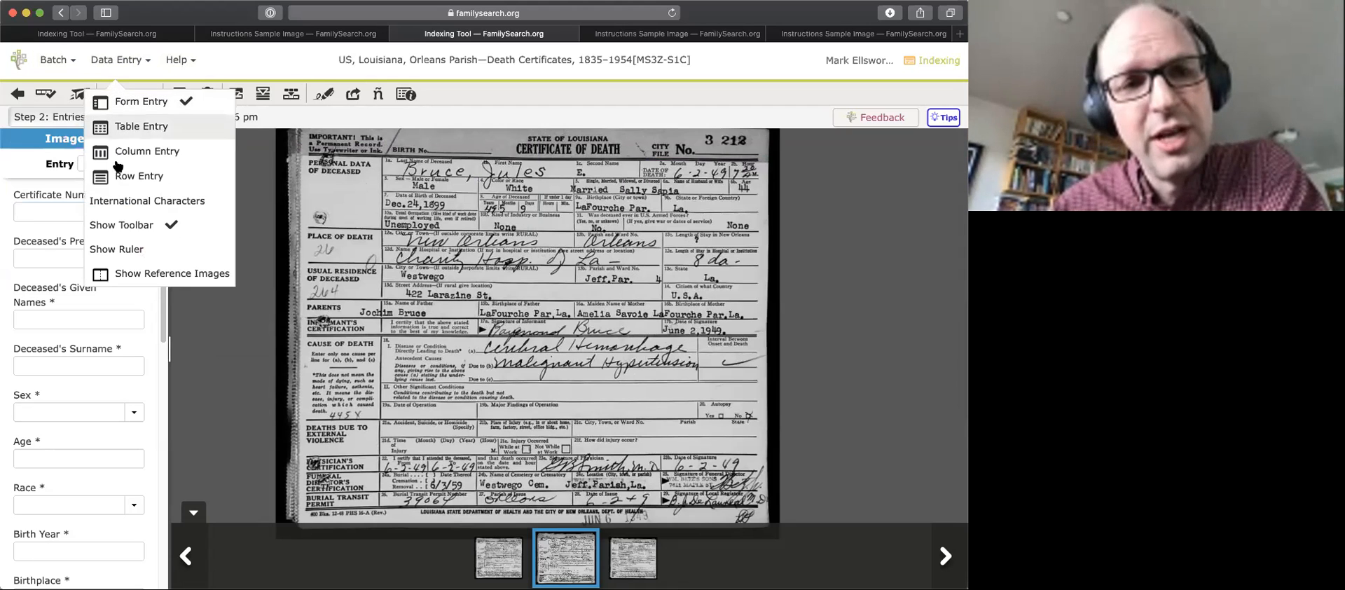
pyautogui.click(126, 248)
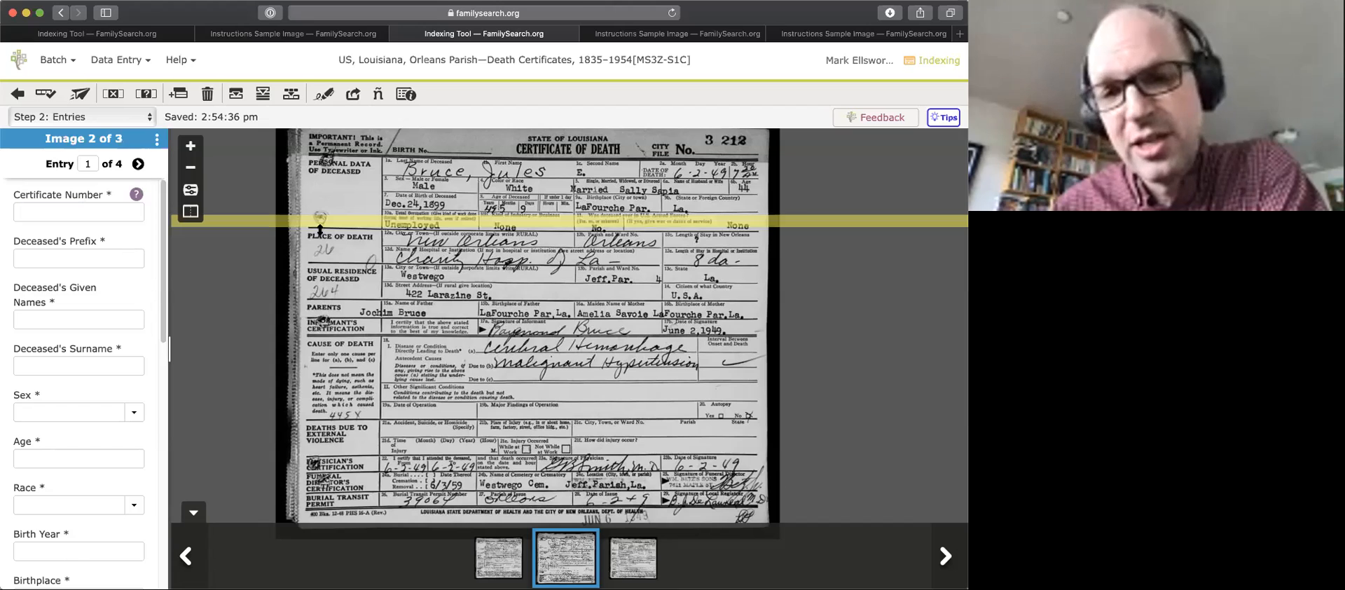
pyautogui.moveTo(369, 227); pyautogui.dragTo(366, 258)
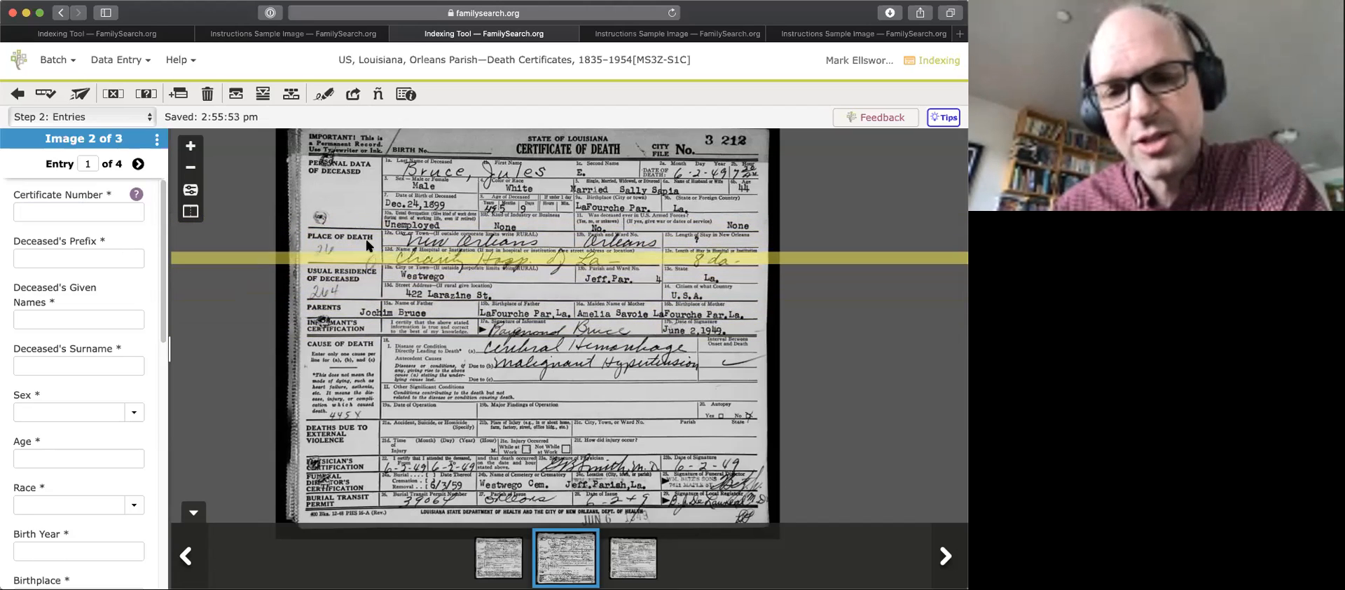
pyautogui.click(130, 62)
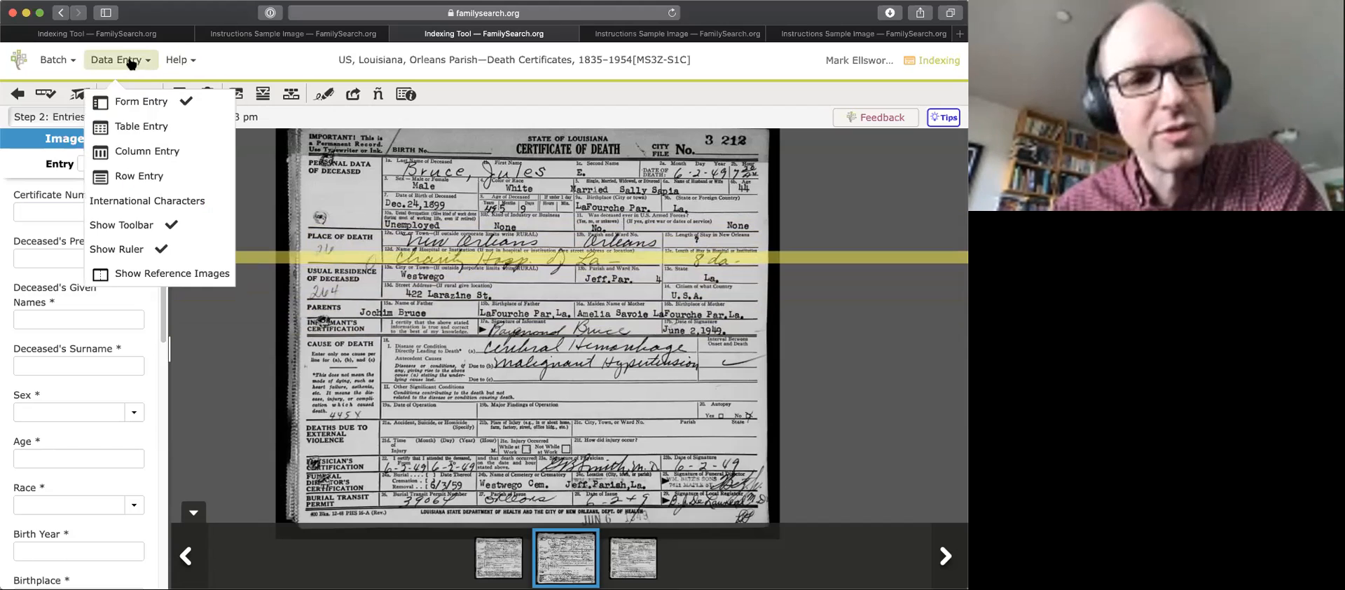
pyautogui.click(131, 251)
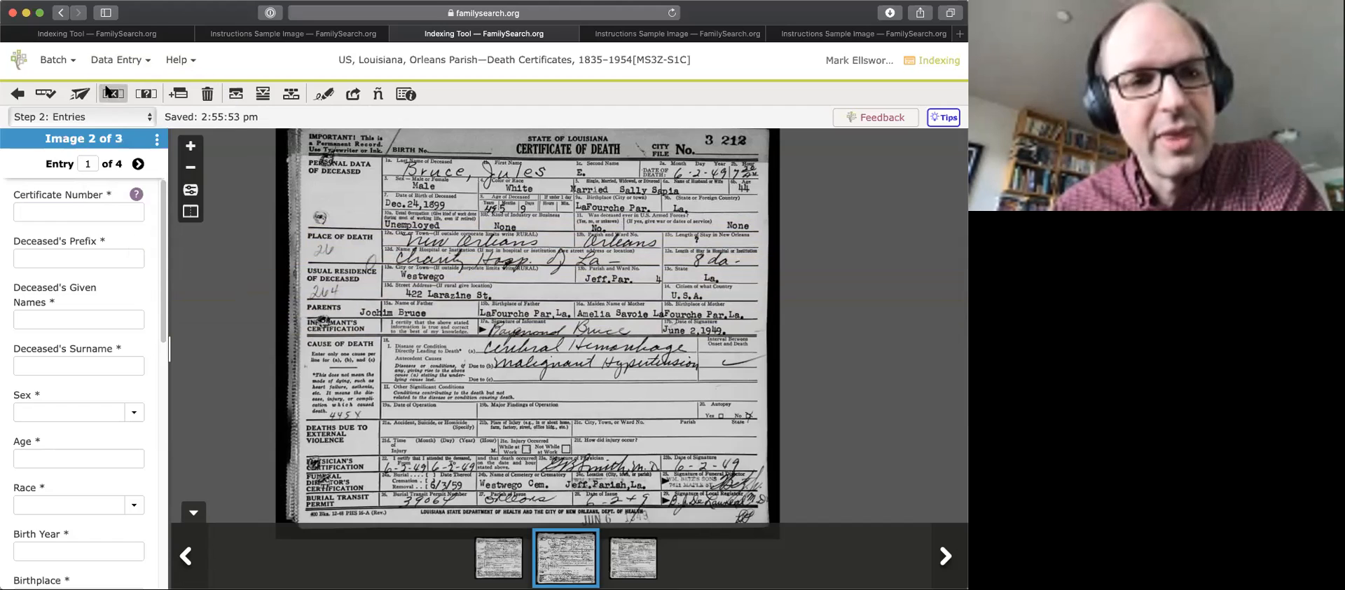
pyautogui.click(105, 63)
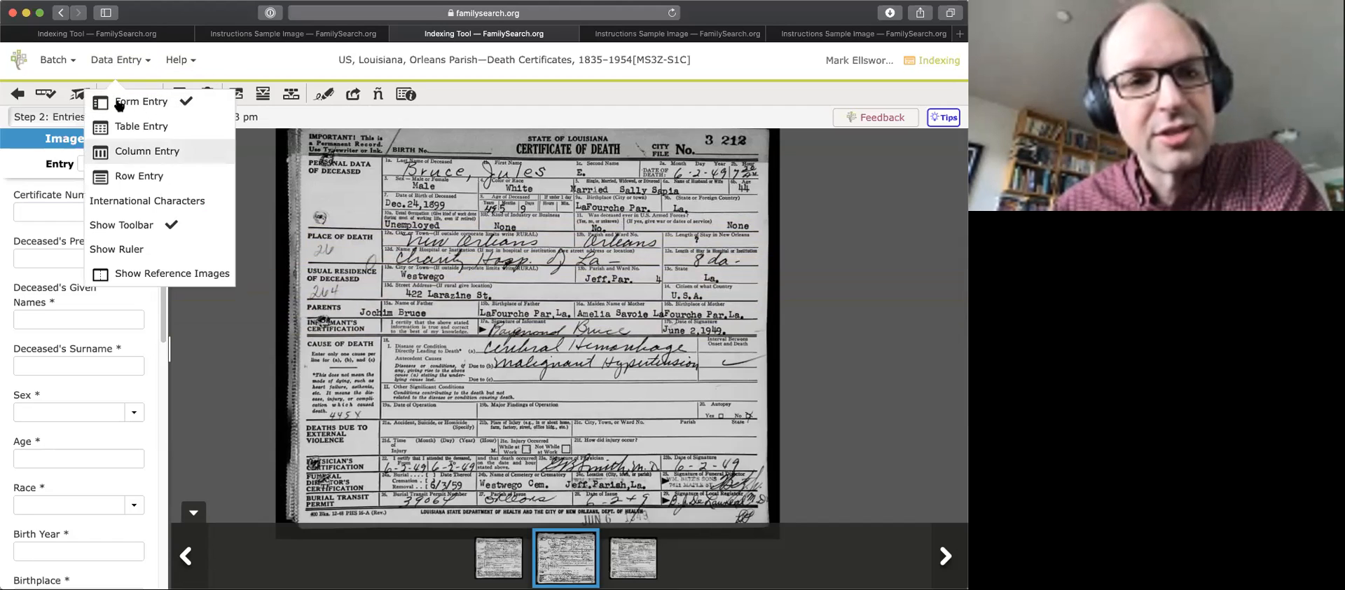
pyautogui.click(124, 60)
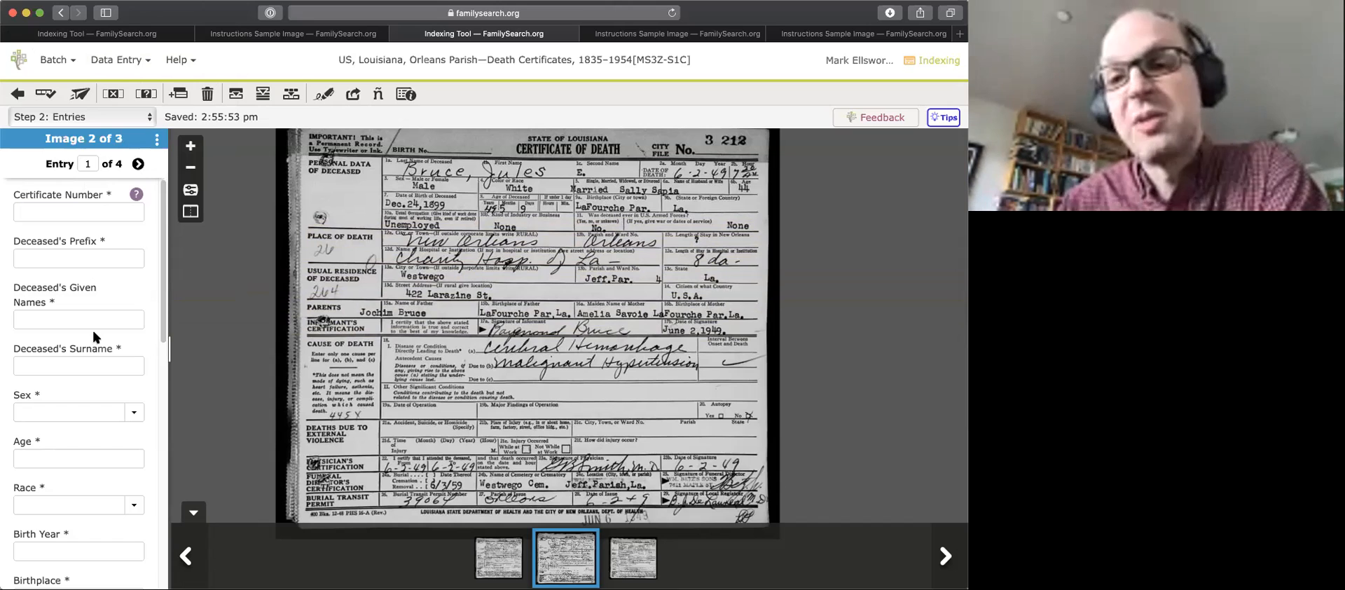
pyautogui.click(180, 61)
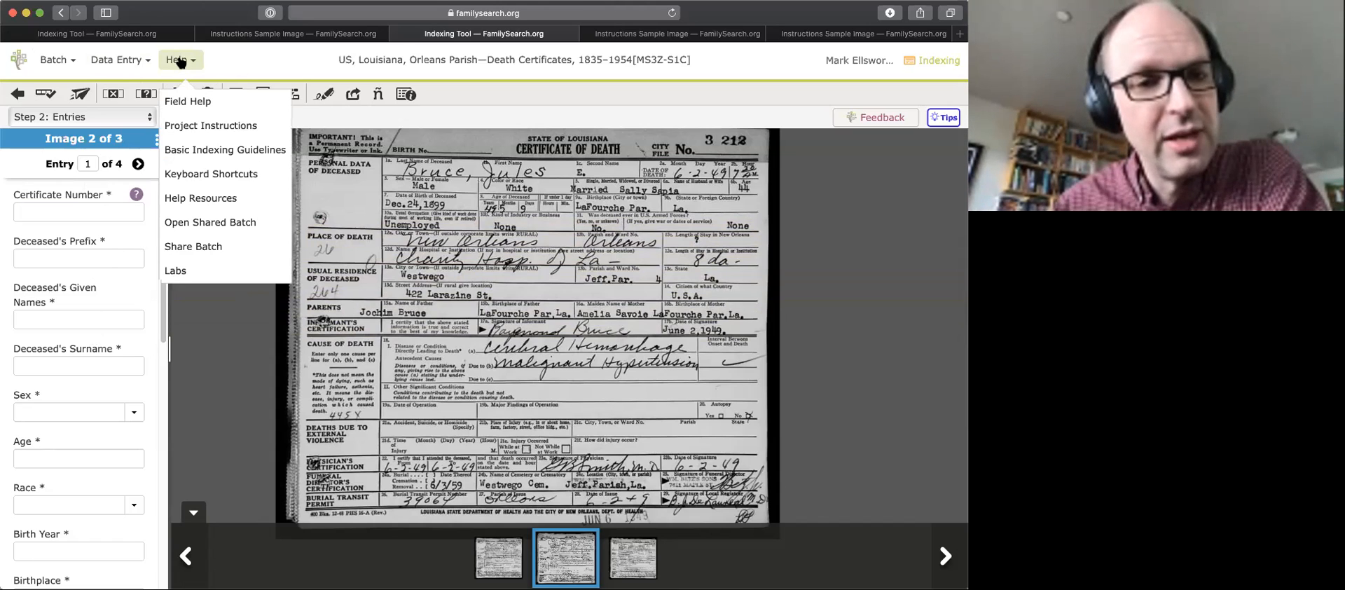
pyautogui.click(180, 61)
pyautogui.click(180, 61)
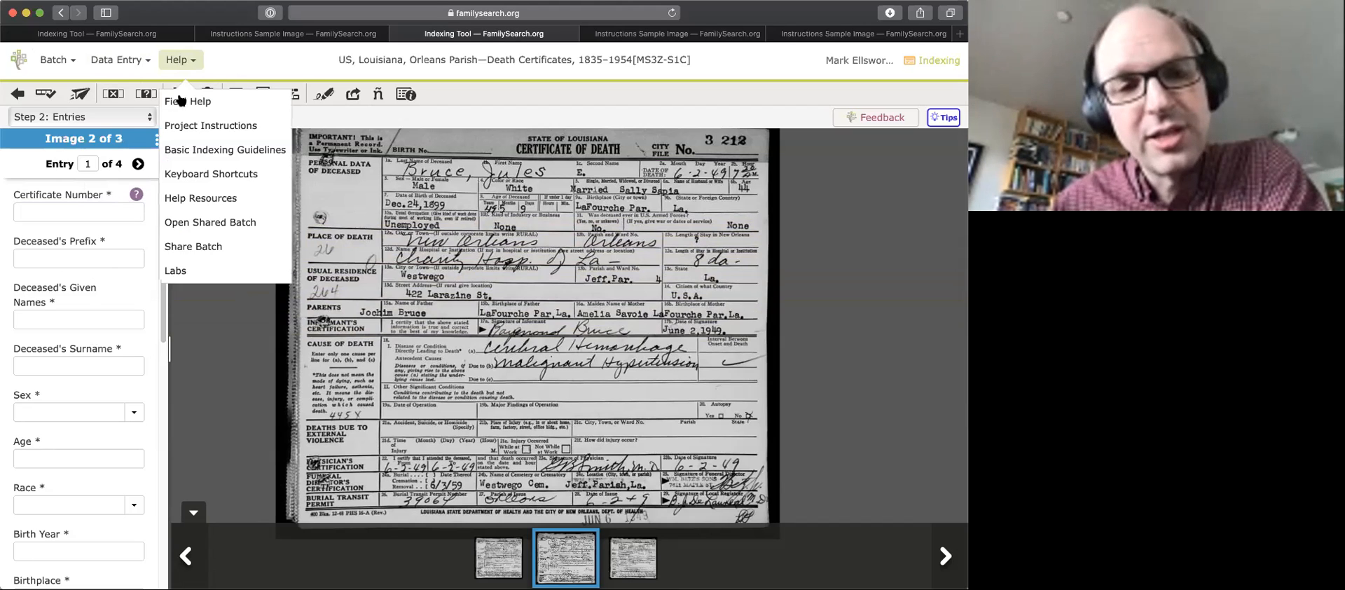
pyautogui.click(208, 316)
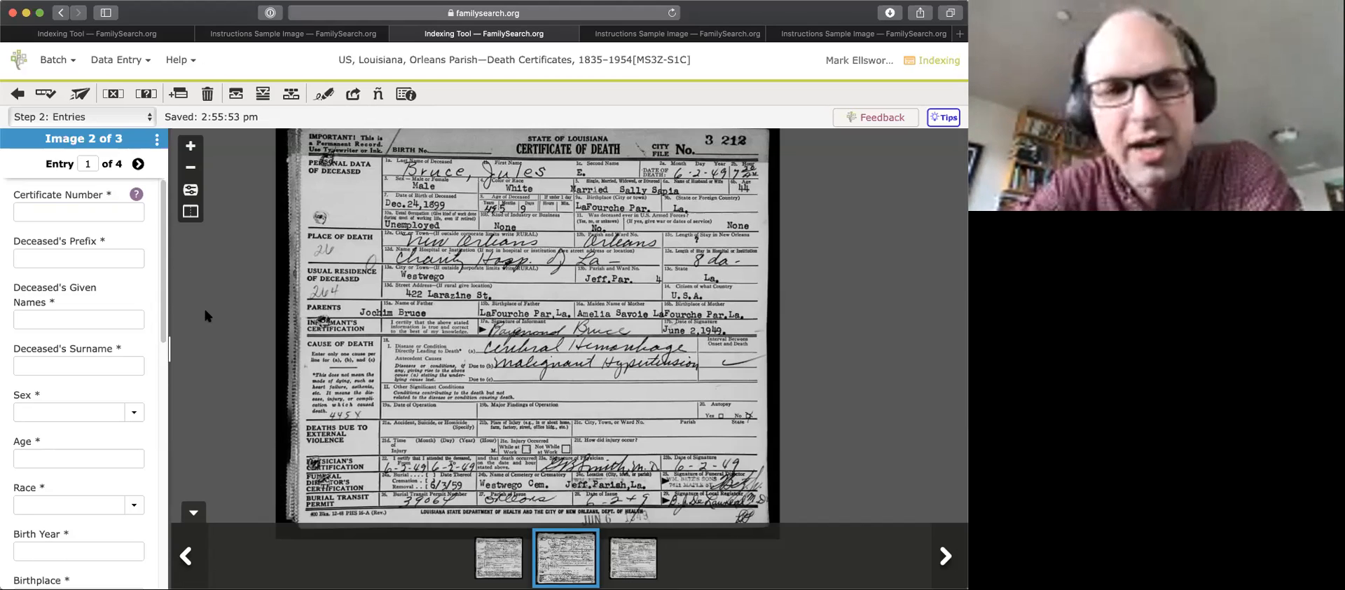
# - View the batch link and batch code offered for sharing the batch with a helper, and dismiss them
pyautogui.click(177, 60)
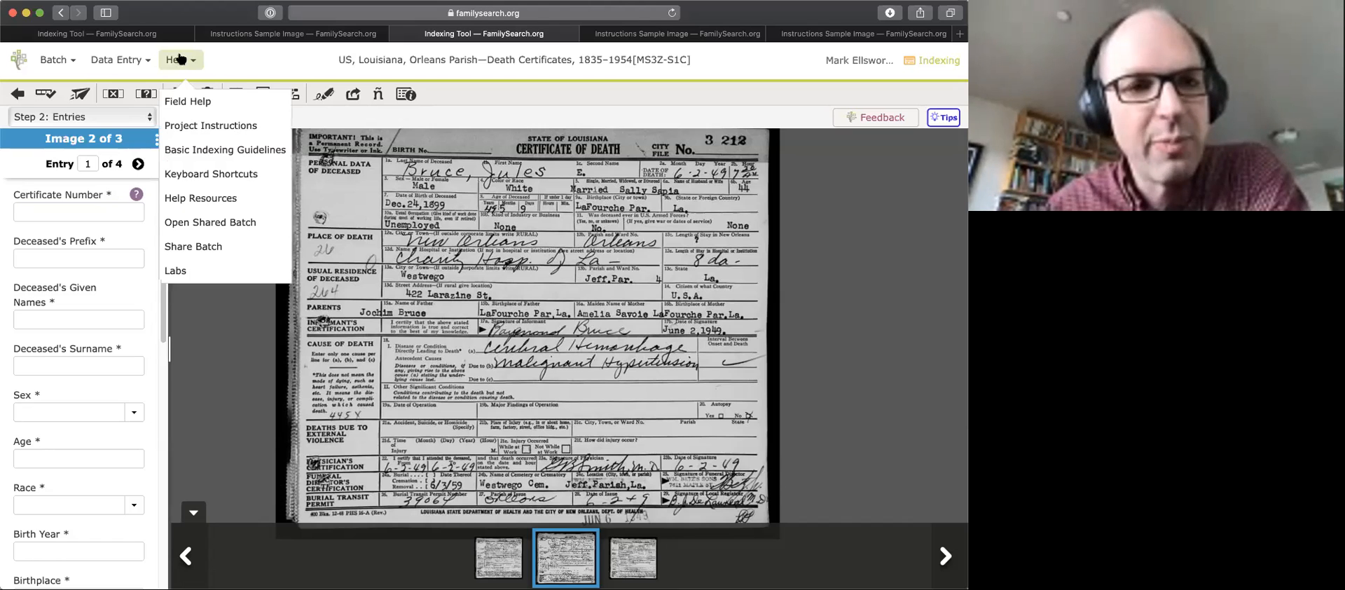
pyautogui.click(191, 246)
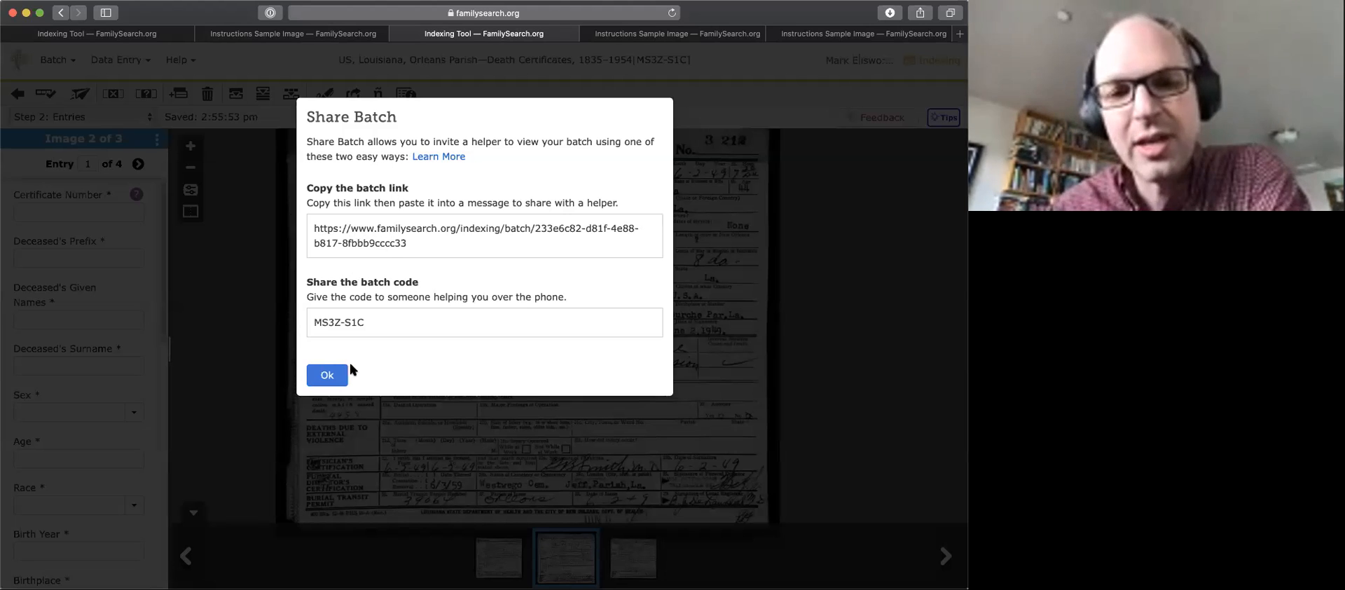
pyautogui.click(332, 379)
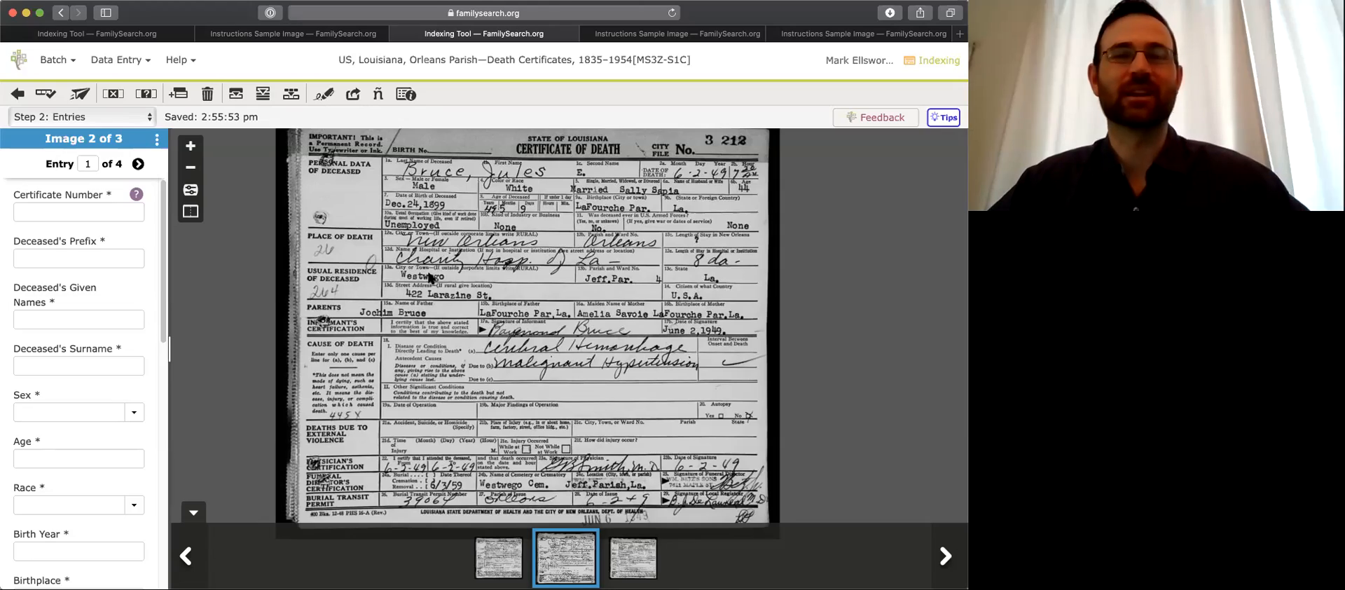
pyautogui.scroll(5, 543, 214)
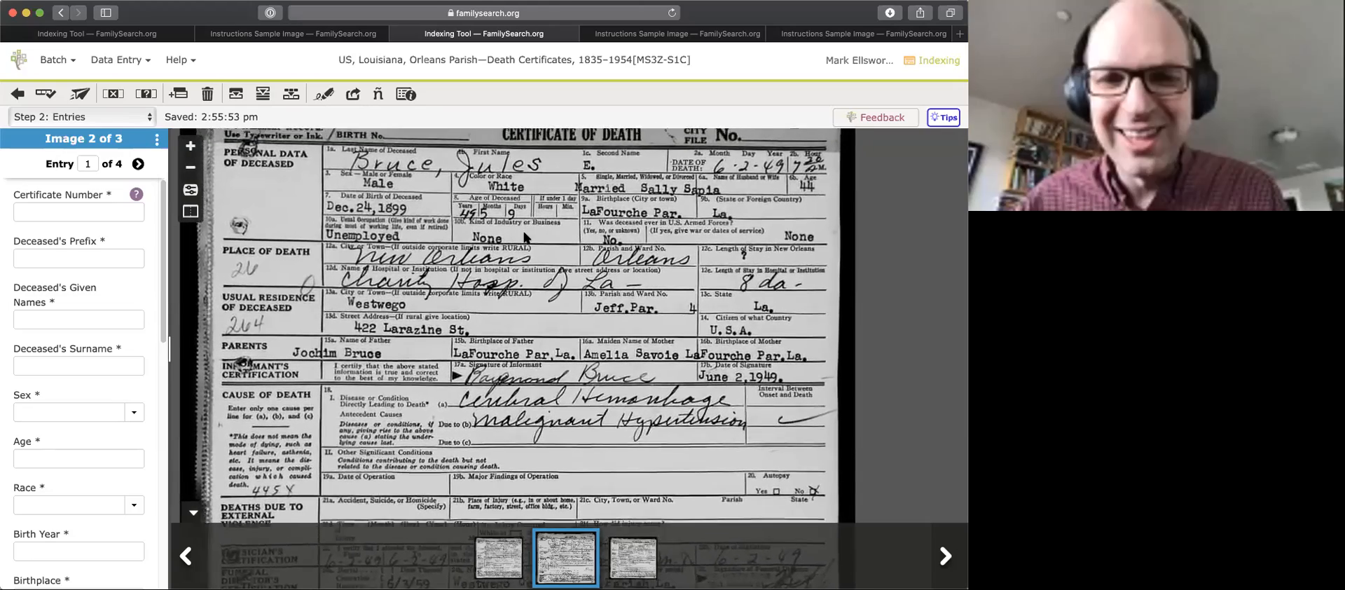
pyautogui.moveTo(525, 237)
pyautogui.mouseDown()
pyautogui.moveTo(499, 305)
pyautogui.moveTo(512, 244)
pyautogui.mouseUp()
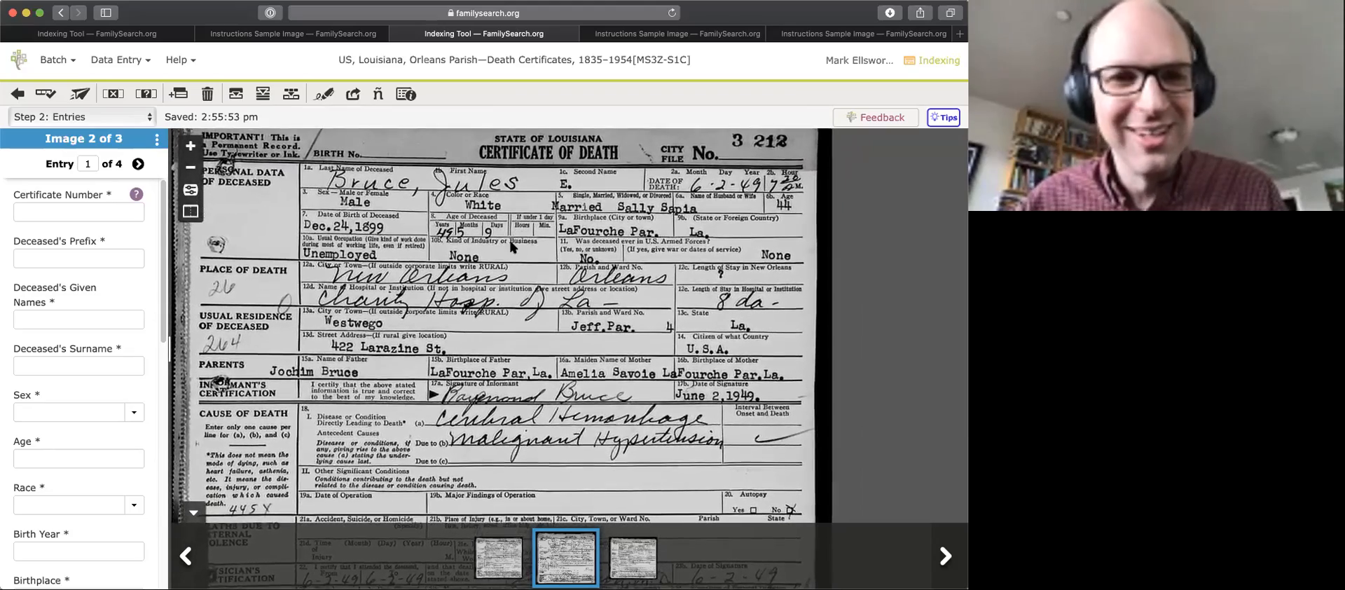
pyautogui.scroll(3, 508, 273)
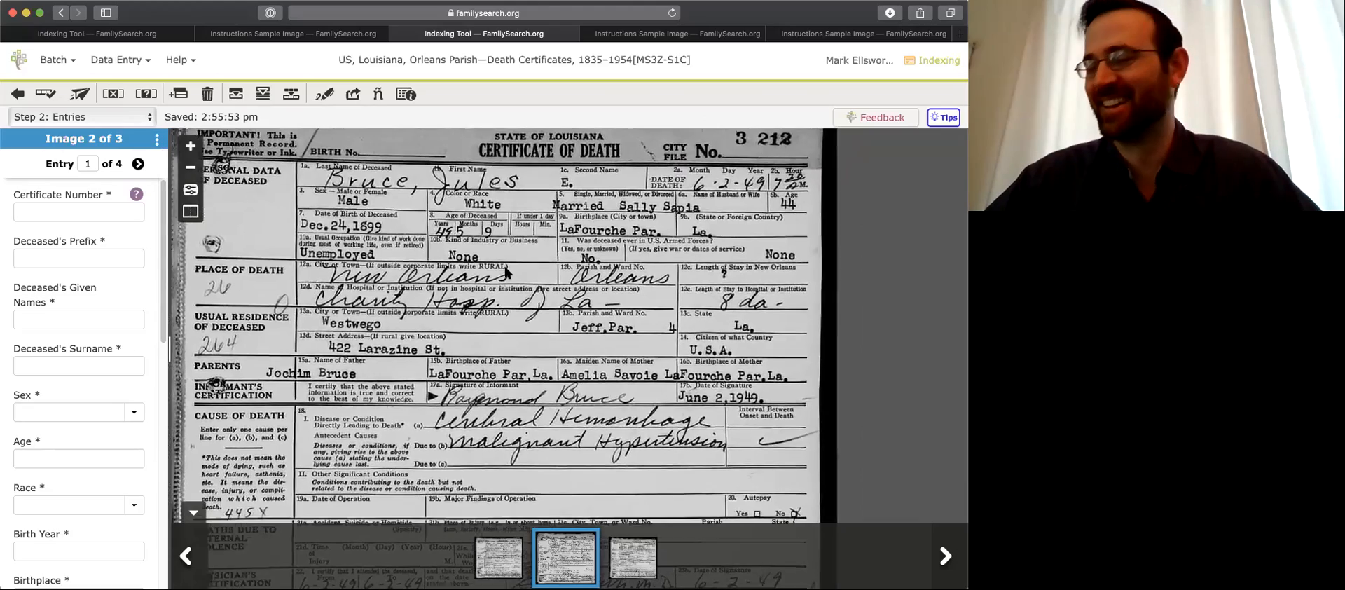
pyautogui.scroll(-2, 508, 273)
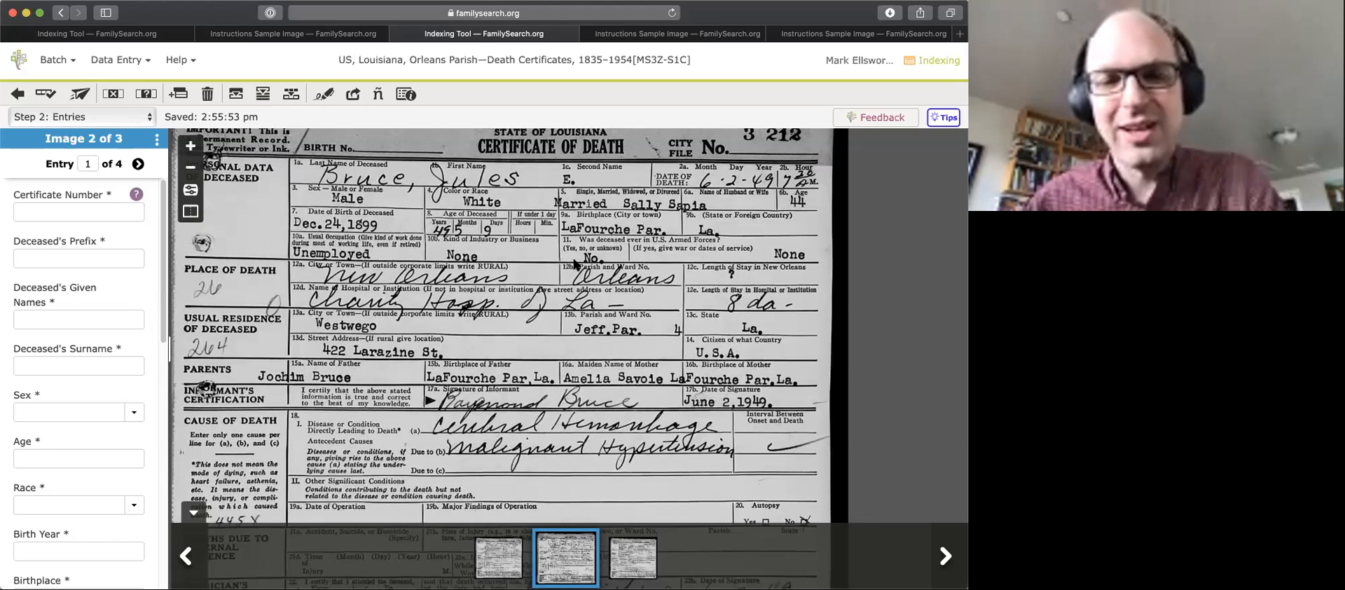
pyautogui.scroll(-3, 350, 240)
pyautogui.scroll(-1, 344, 241)
pyautogui.moveTo(231, 169); pyautogui.dragTo(275, 182)
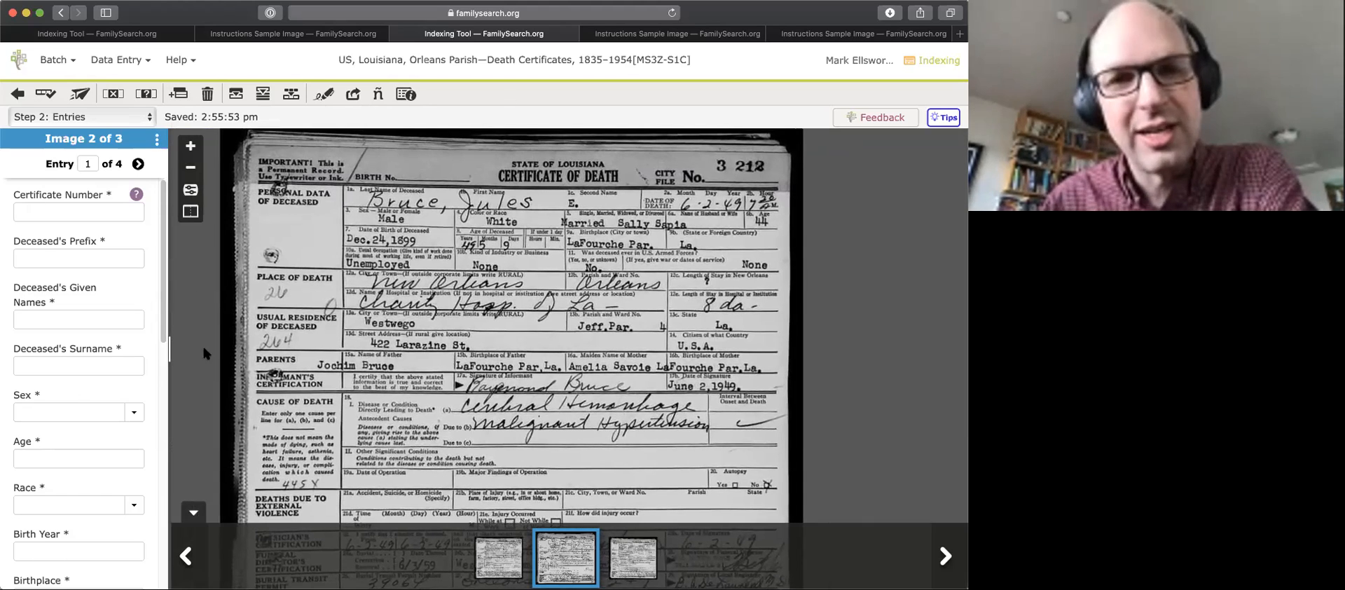
# - Leave the batch and open the indexing Help Resources page to look over the available help topics
pyautogui.click(17, 93)
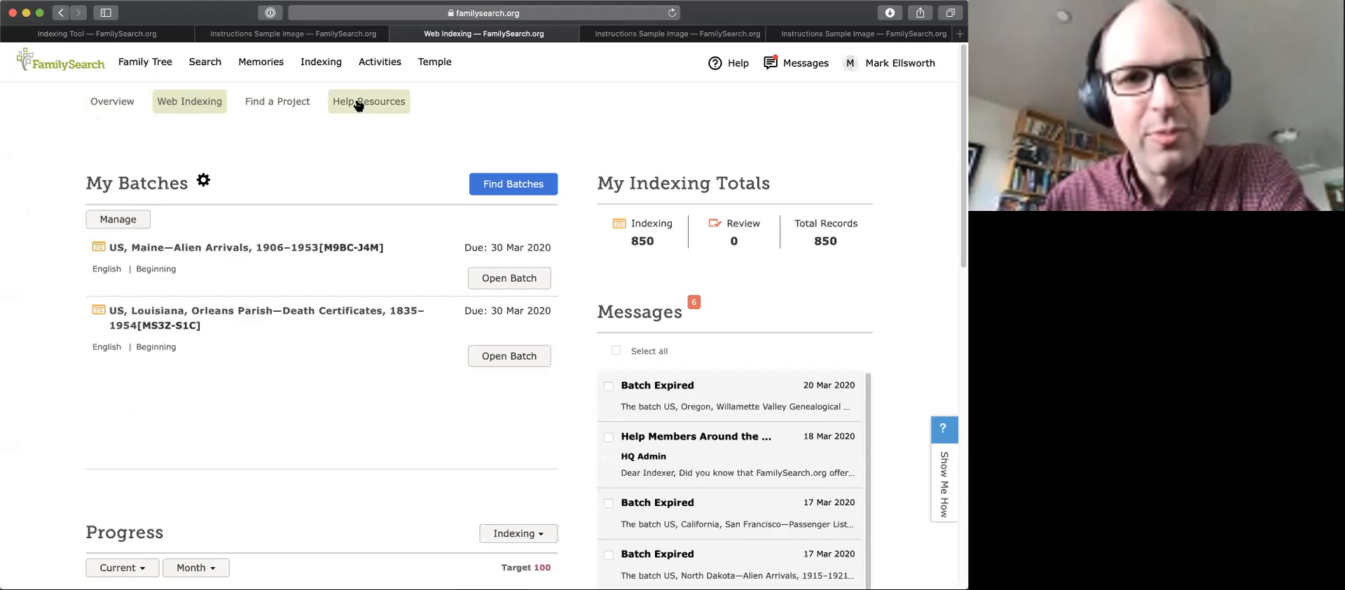
pyautogui.moveTo(323, 64)
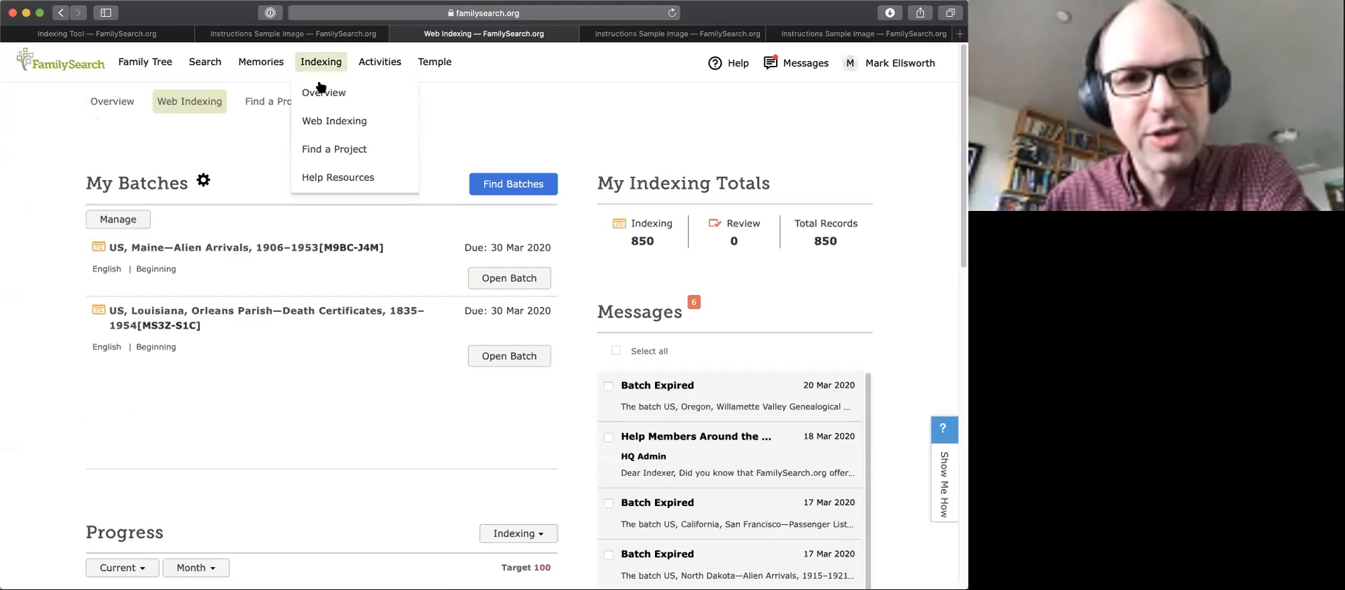
pyautogui.click(325, 179)
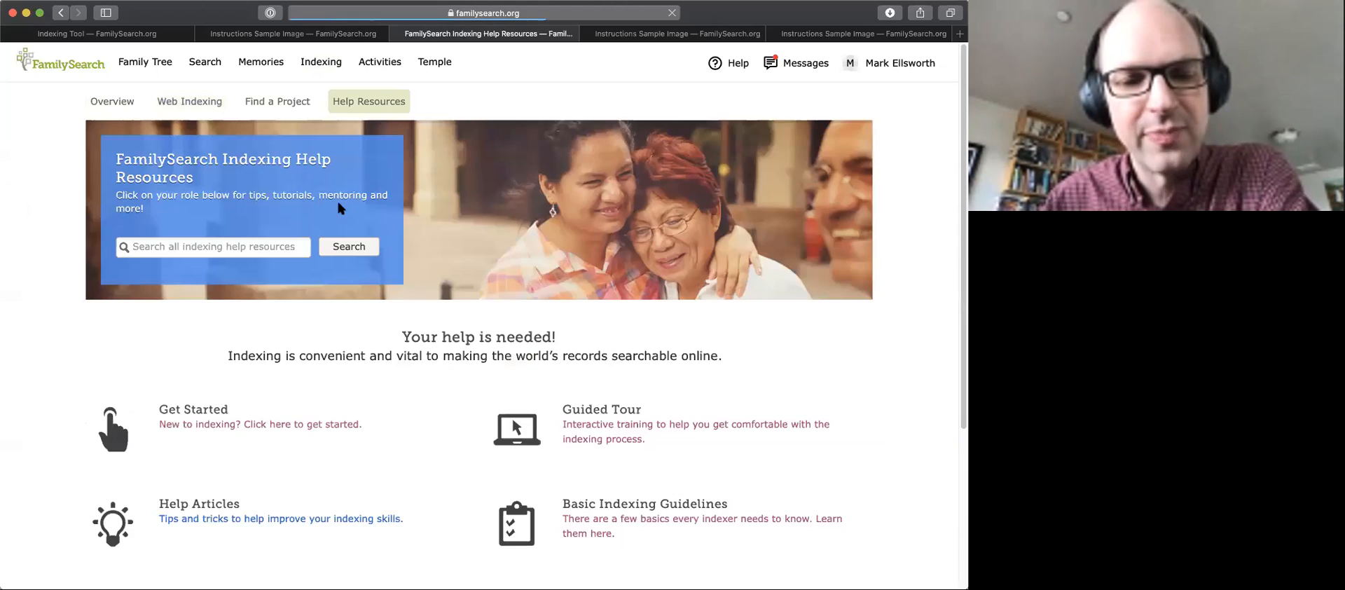
pyautogui.scroll(-5, 407, 323)
pyautogui.scroll(2, 408, 338)
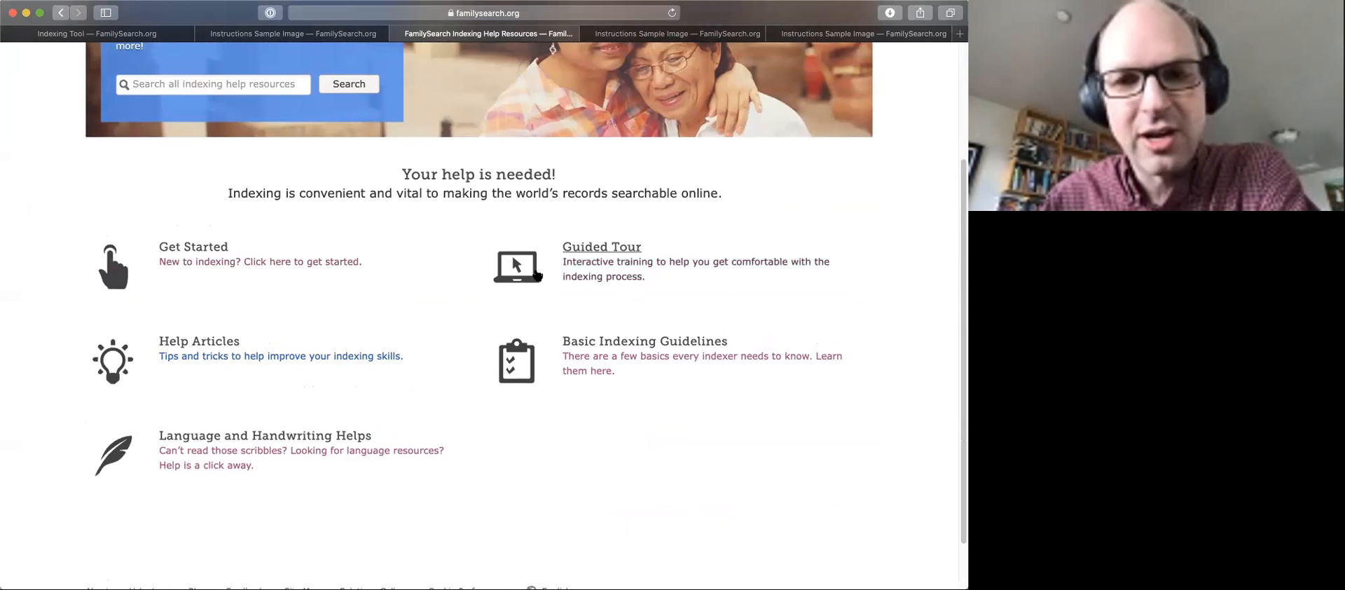
# - Open the Basic Indexing Guidelines and read the general rules, highlighting parts of the unreadable-information examples H?ndley and Di*son
pyautogui.click(603, 346)
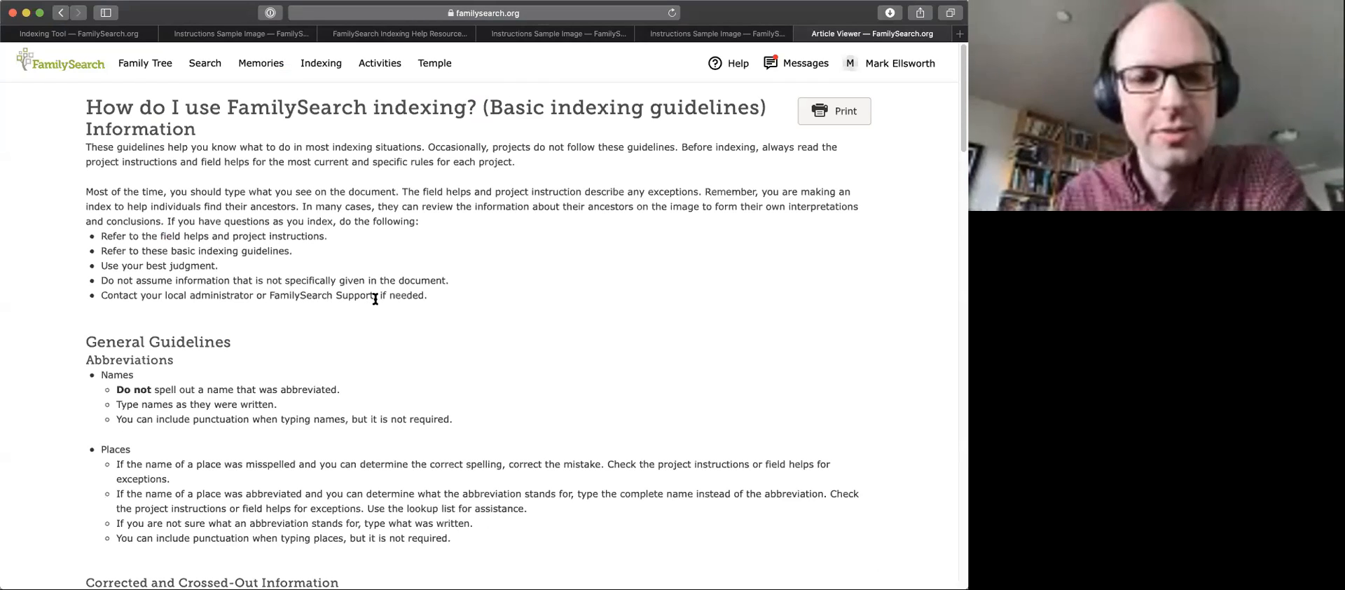
pyautogui.scroll(-8, 213, 354)
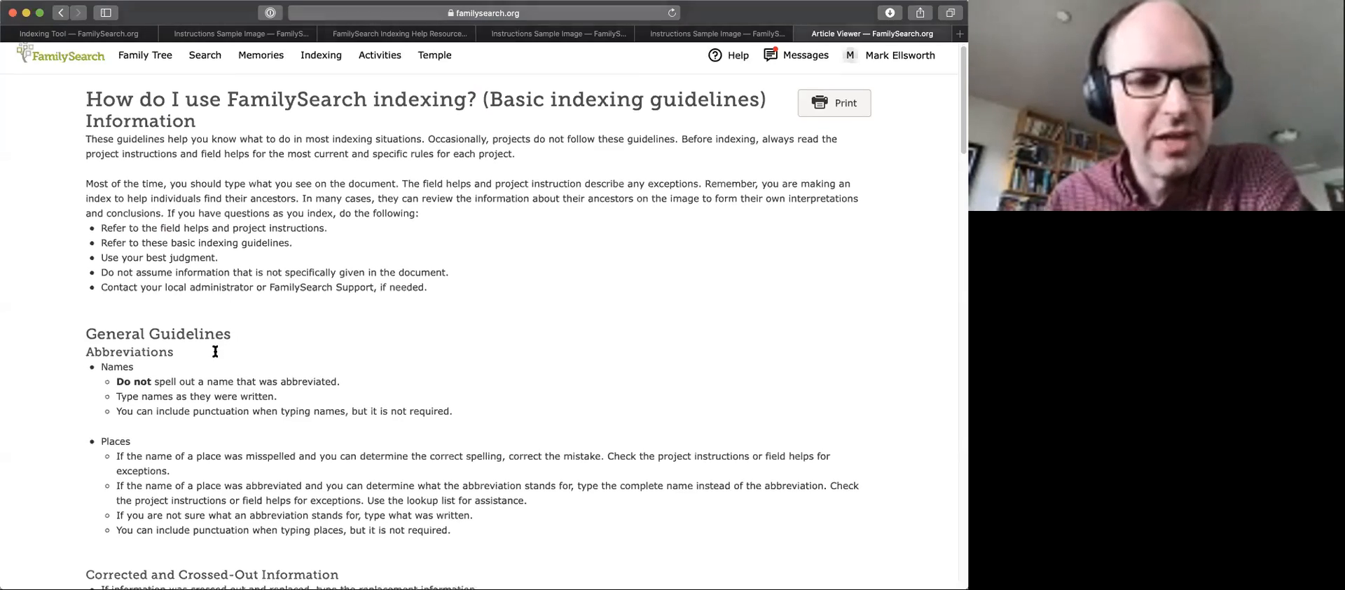
pyautogui.scroll(-6, 206, 318)
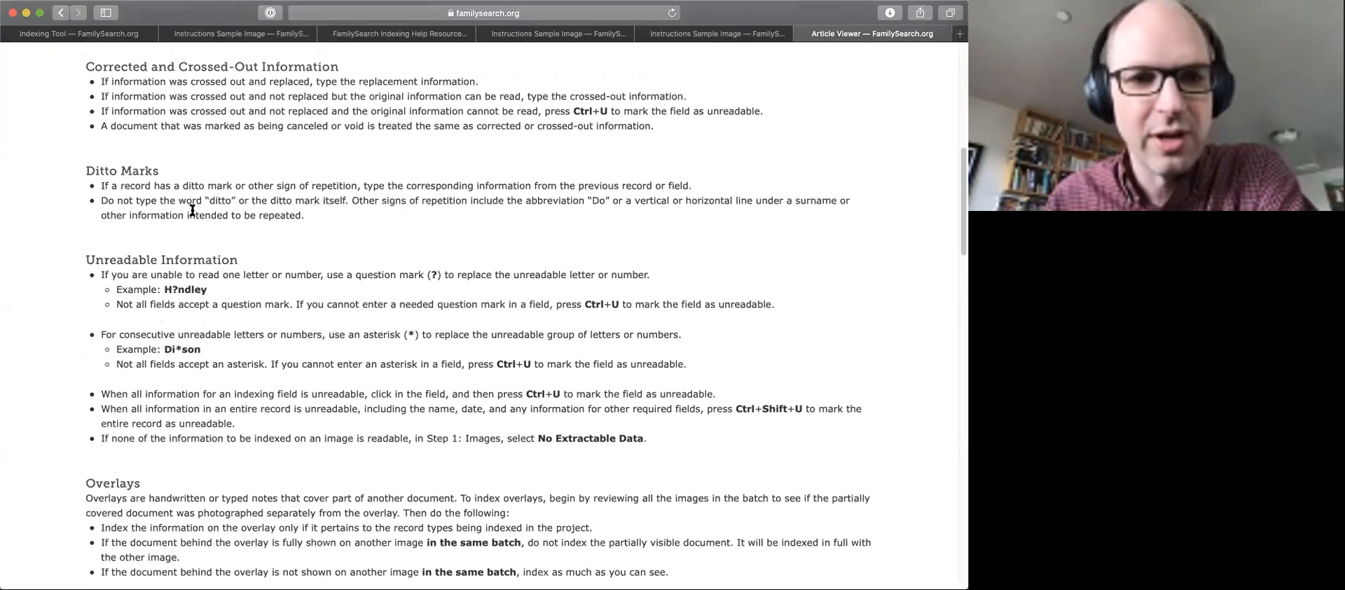
pyautogui.moveTo(168, 288); pyautogui.dragTo(208, 293)
pyautogui.moveTo(174, 348); pyautogui.dragTo(182, 349)
pyautogui.scroll(-4, 425, 282)
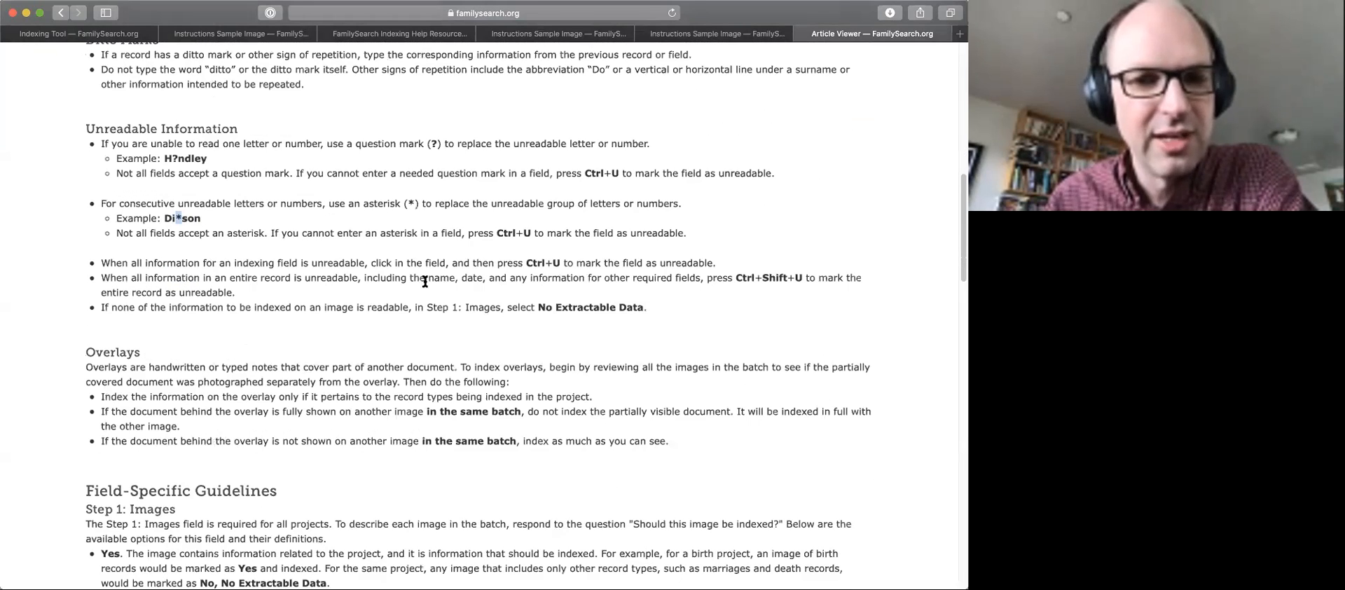
# - Read the rest of the Basic Indexing Guidelines, highlighting the shortcut for marking a field unreadable, and return to the indexing Help Resources page
pyautogui.moveTo(525, 263); pyautogui.dragTo(557, 267)
pyautogui.scroll(-5, 363, 336)
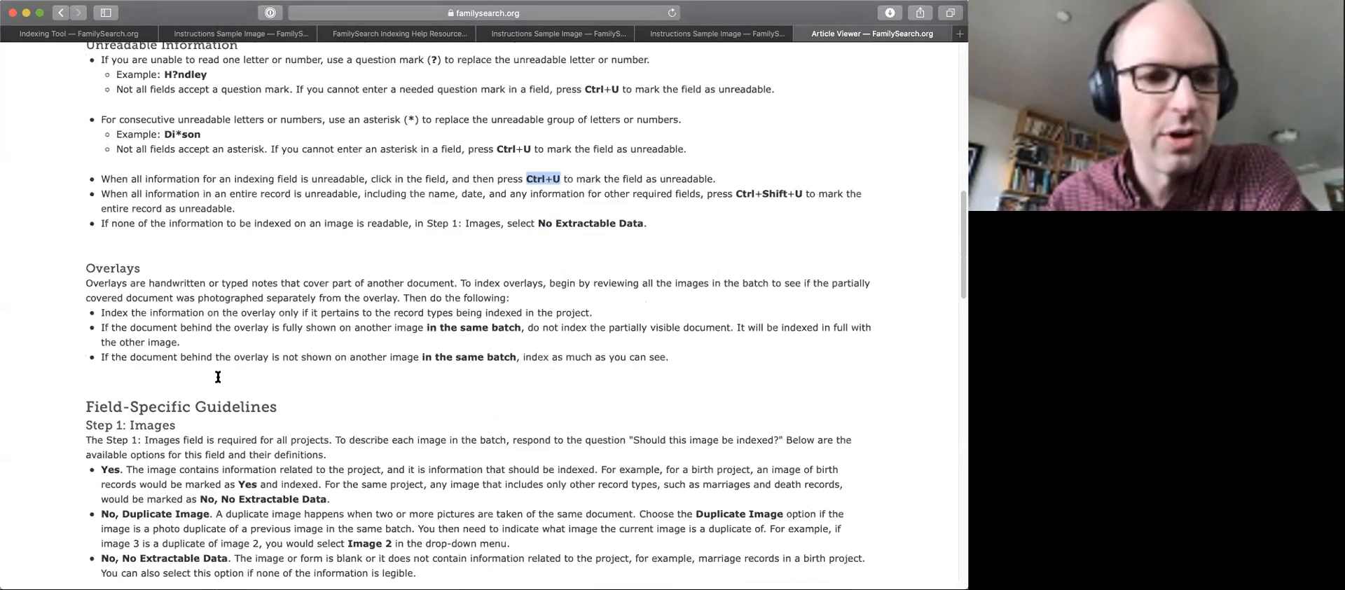
pyautogui.scroll(-8, 197, 357)
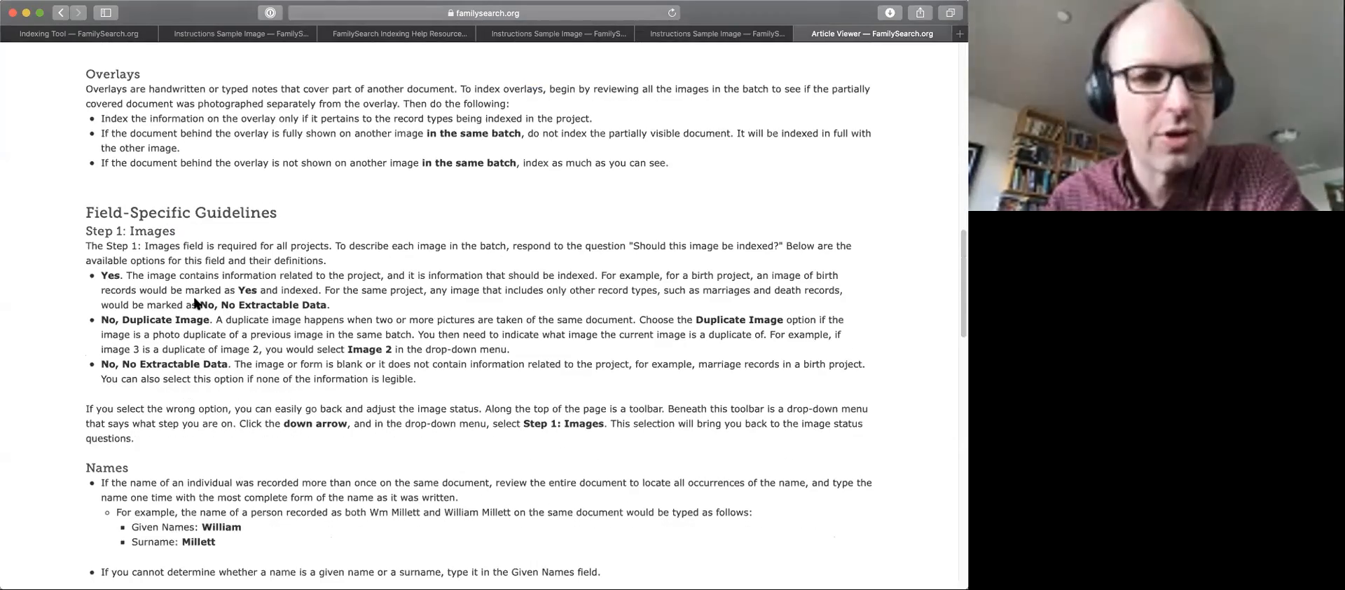
pyautogui.scroll(-15, 196, 303)
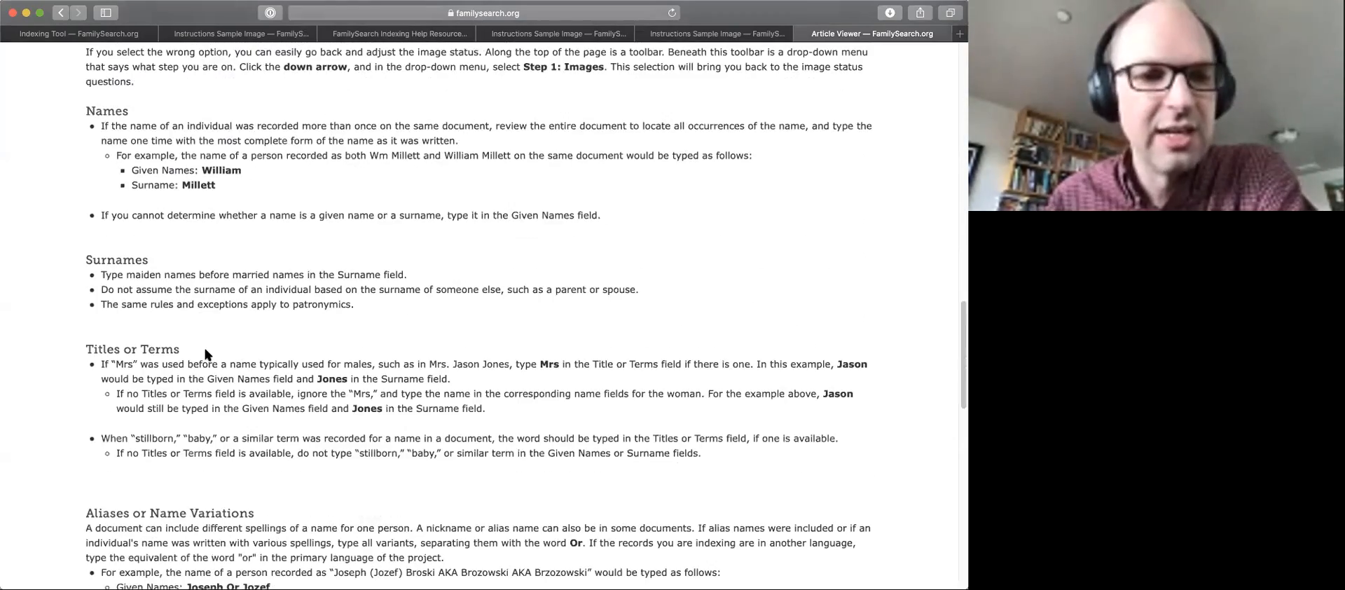
pyautogui.scroll(-20, 205, 351)
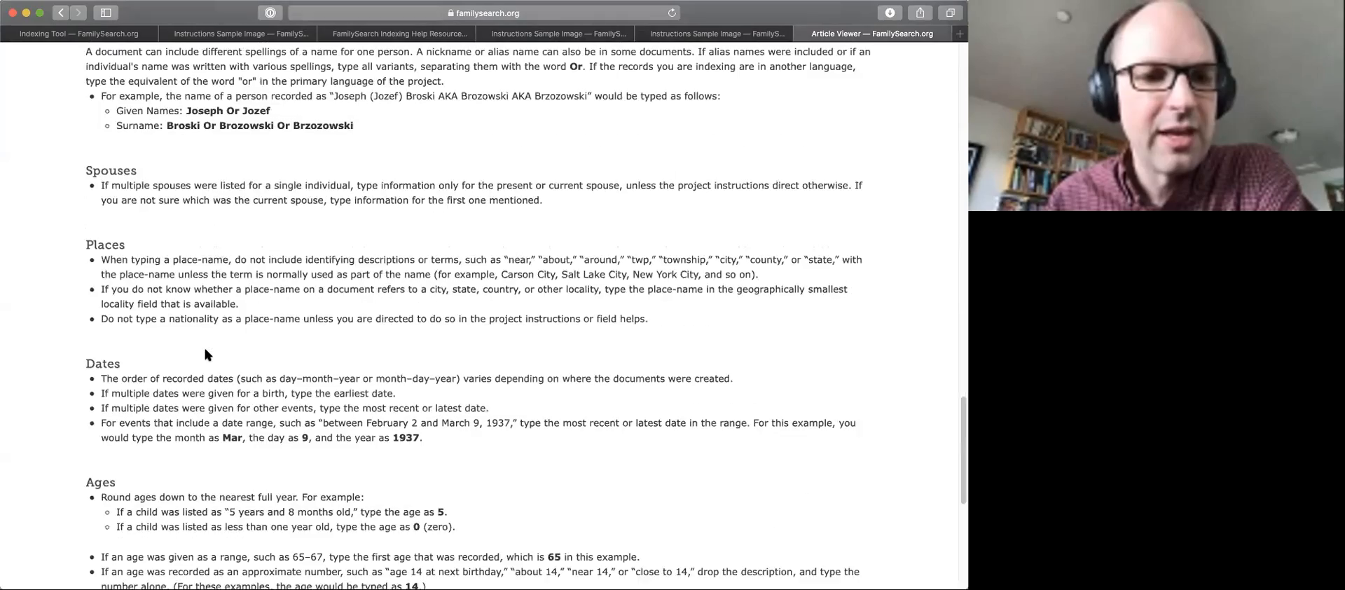
pyautogui.scroll(20, 205, 355)
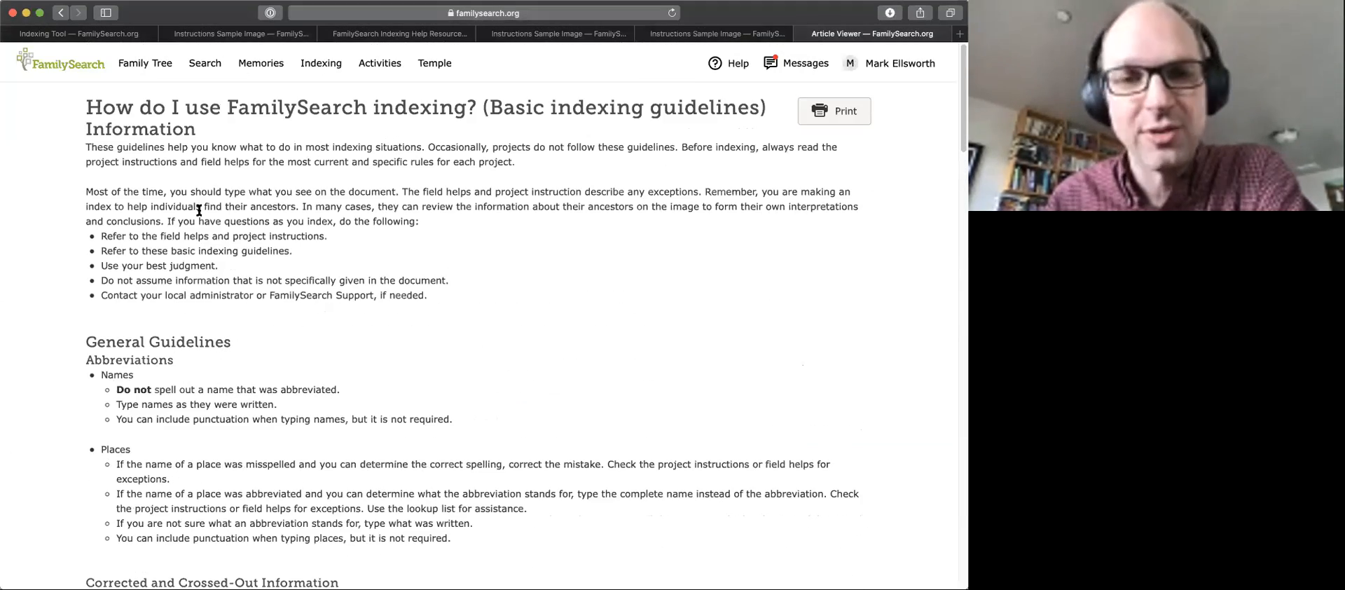
pyautogui.click(61, 14)
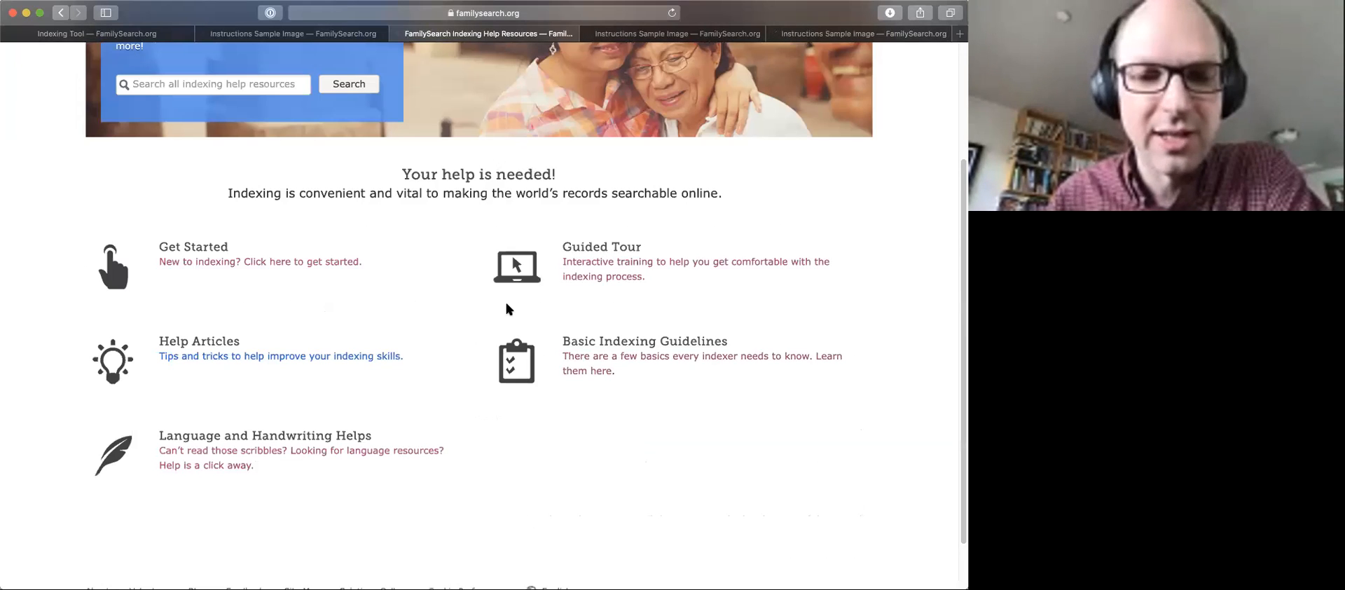
pyautogui.scroll(5, 420, 287)
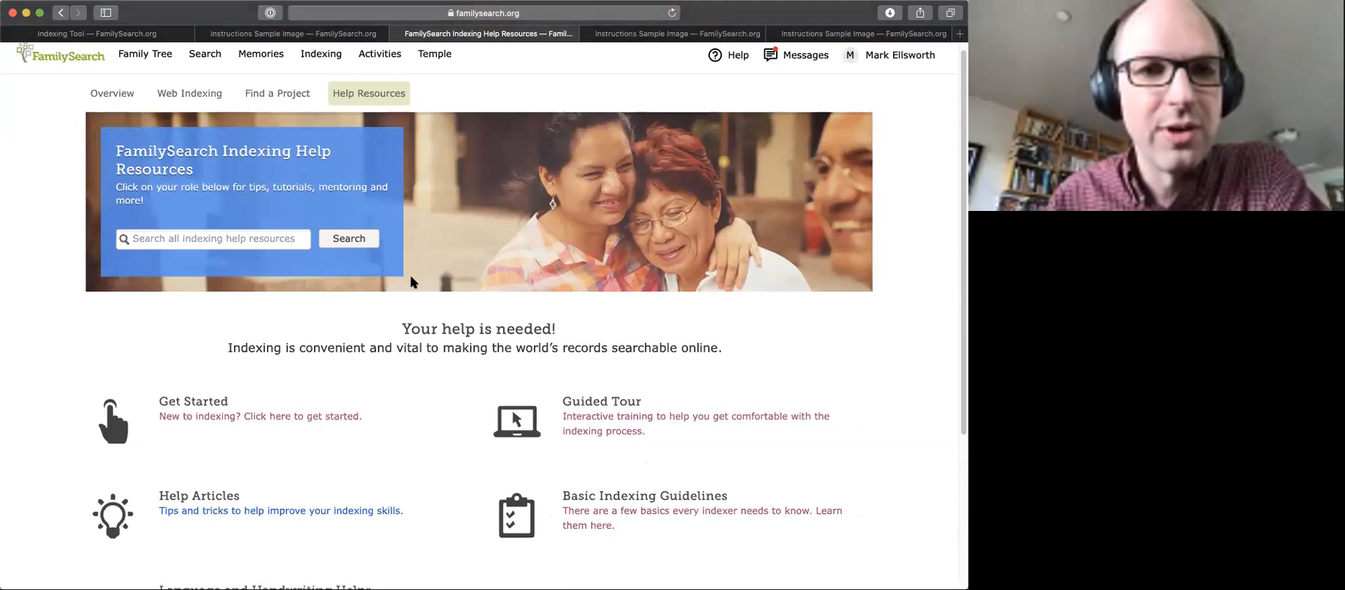
# - Return to the Indexing Tool and dismiss its notices to reopen batch MS3Z-S1C
pyautogui.click(146, 34)
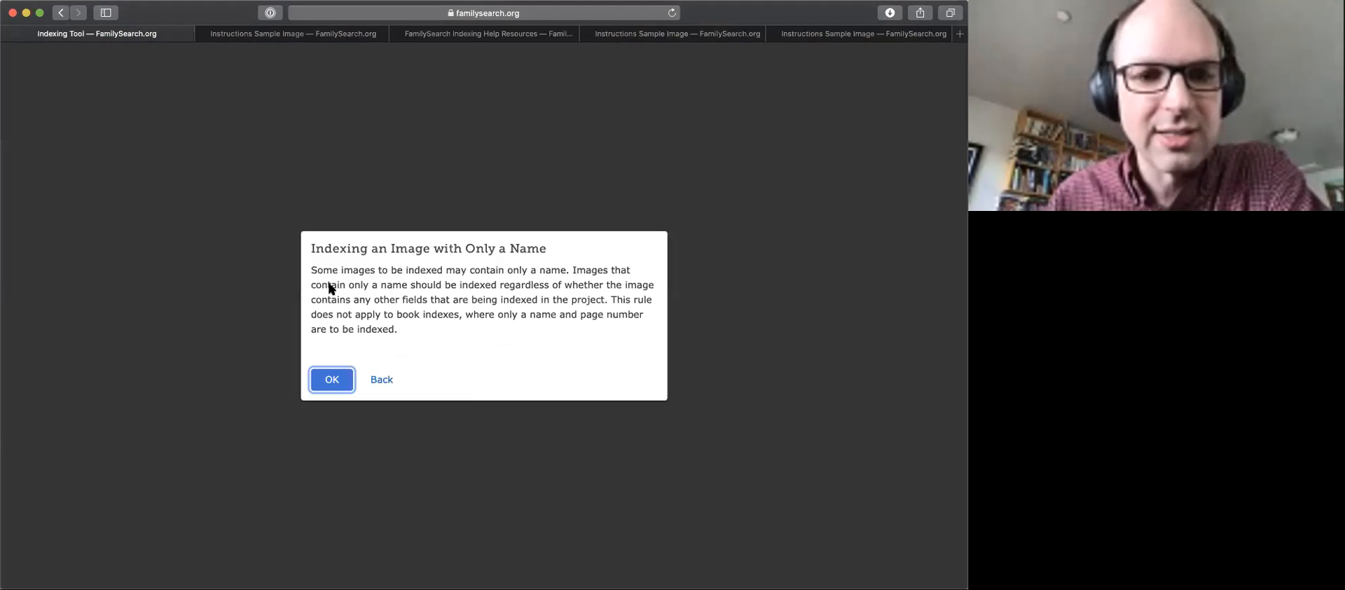
pyautogui.click(339, 378)
pyautogui.click(328, 201)
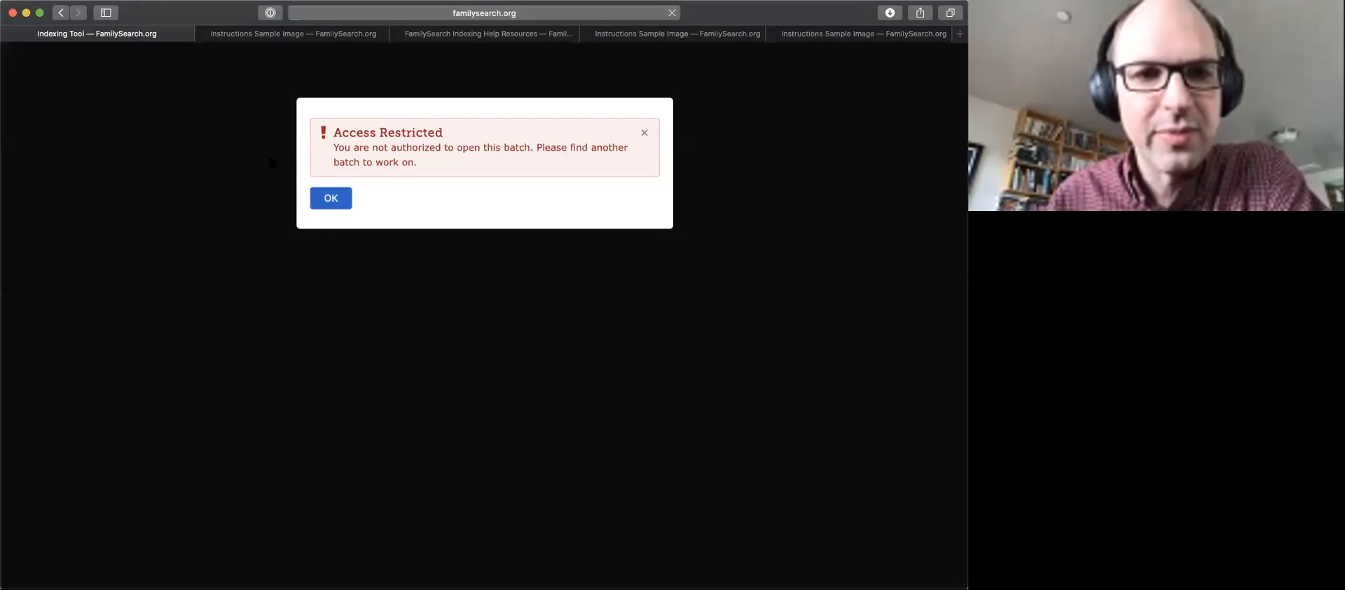
pyautogui.click(504, 359)
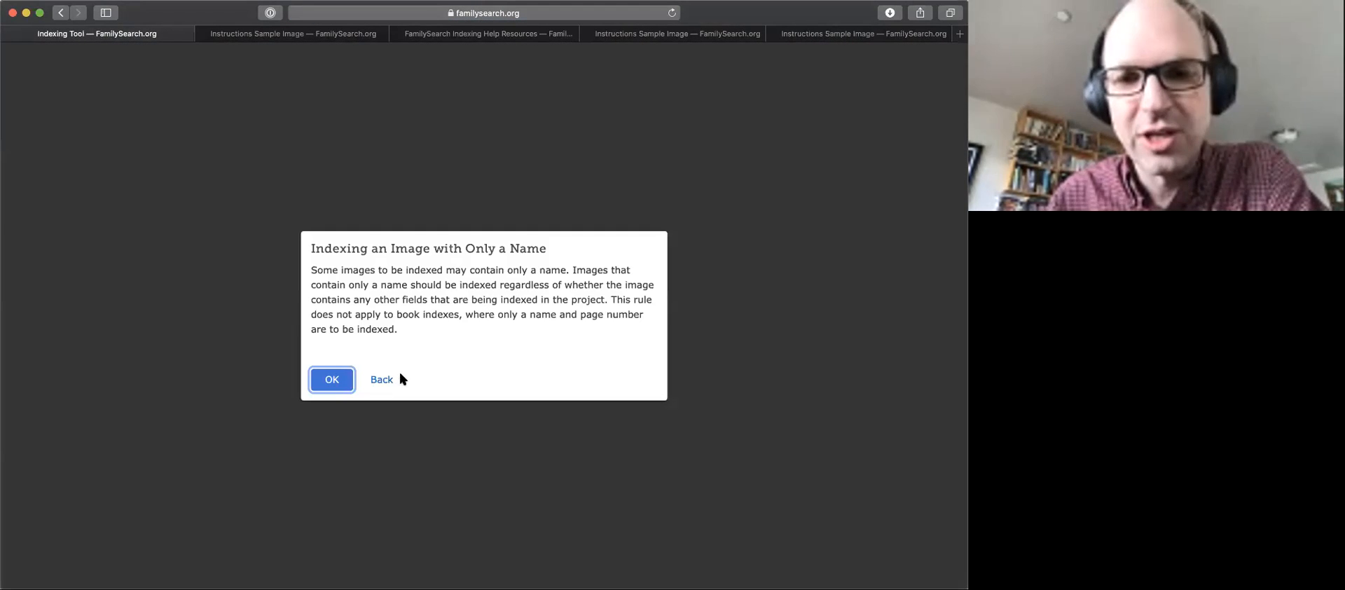
pyautogui.click(335, 380)
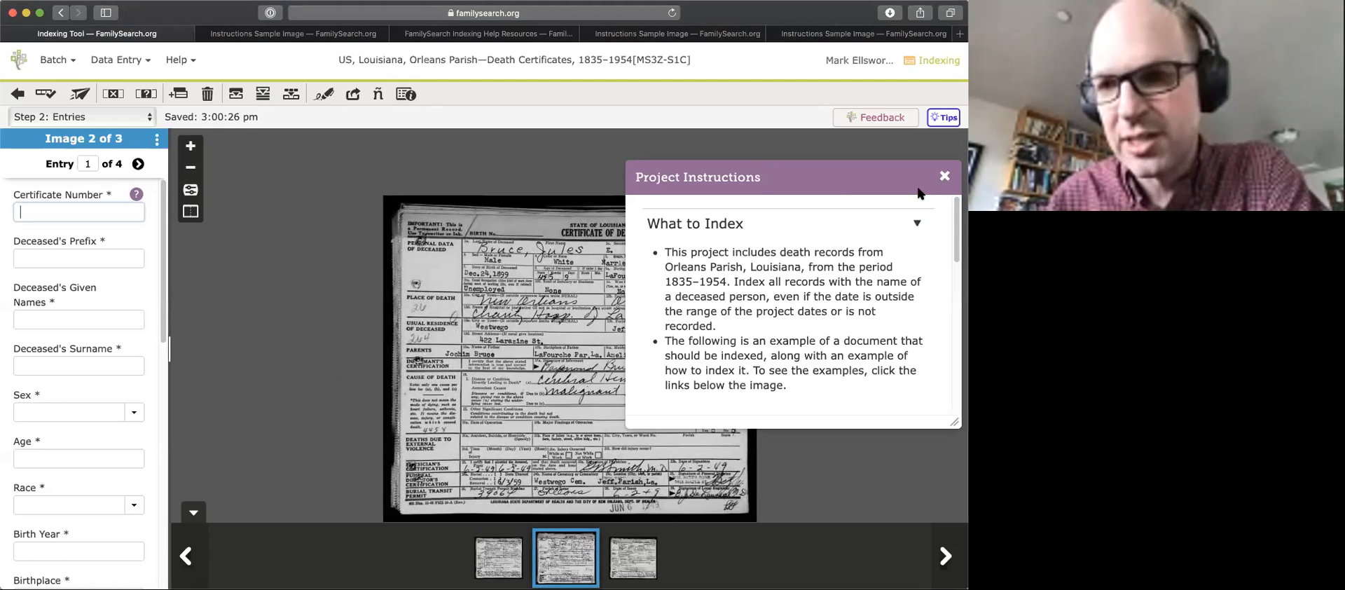
# - Read through the batch's Project Instructions, from the sample certificates to the unreadable-information and image-rotation rules, and close them
pyautogui.scroll(-10, 776, 331)
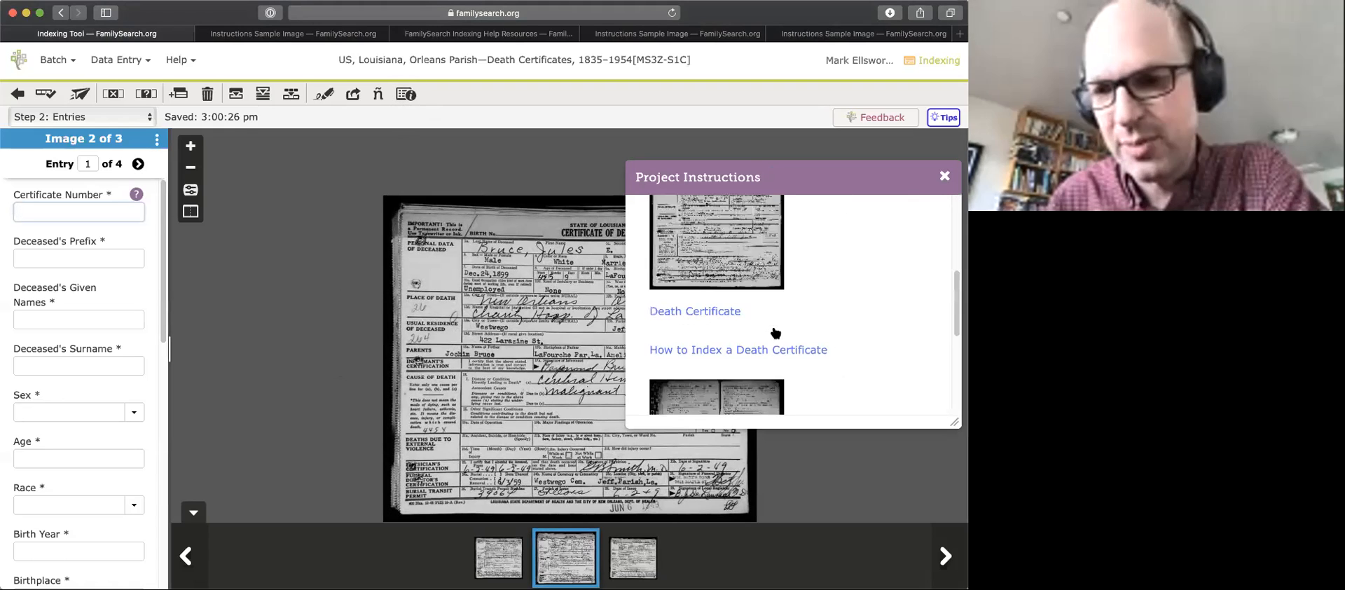
pyautogui.click(745, 386)
pyautogui.scroll(-5, 742, 407)
pyautogui.scroll(2, 734, 324)
pyautogui.scroll(-15, 734, 323)
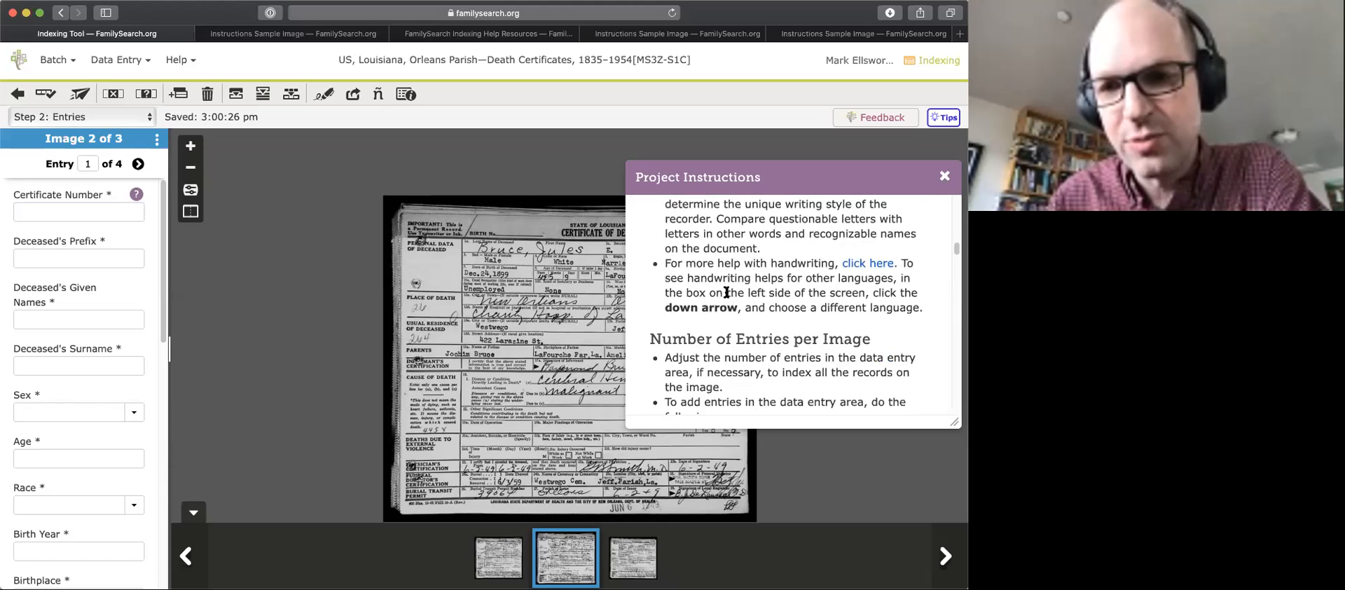
pyautogui.scroll(-15, 730, 307)
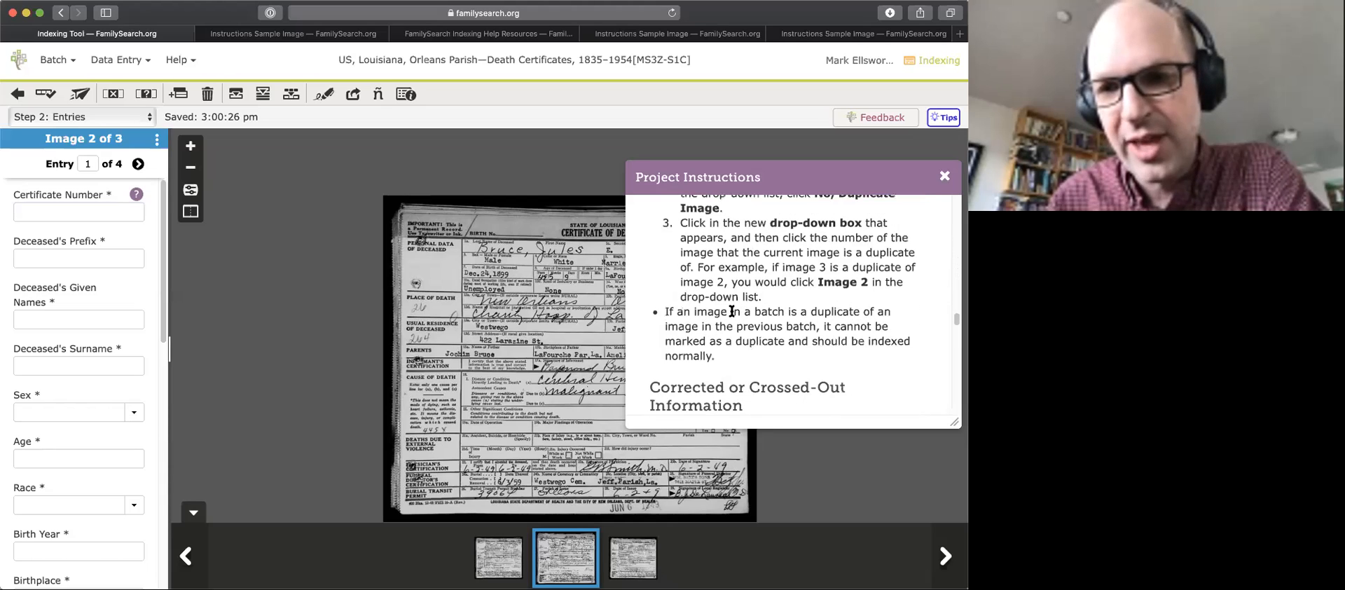
pyautogui.scroll(-15, 731, 312)
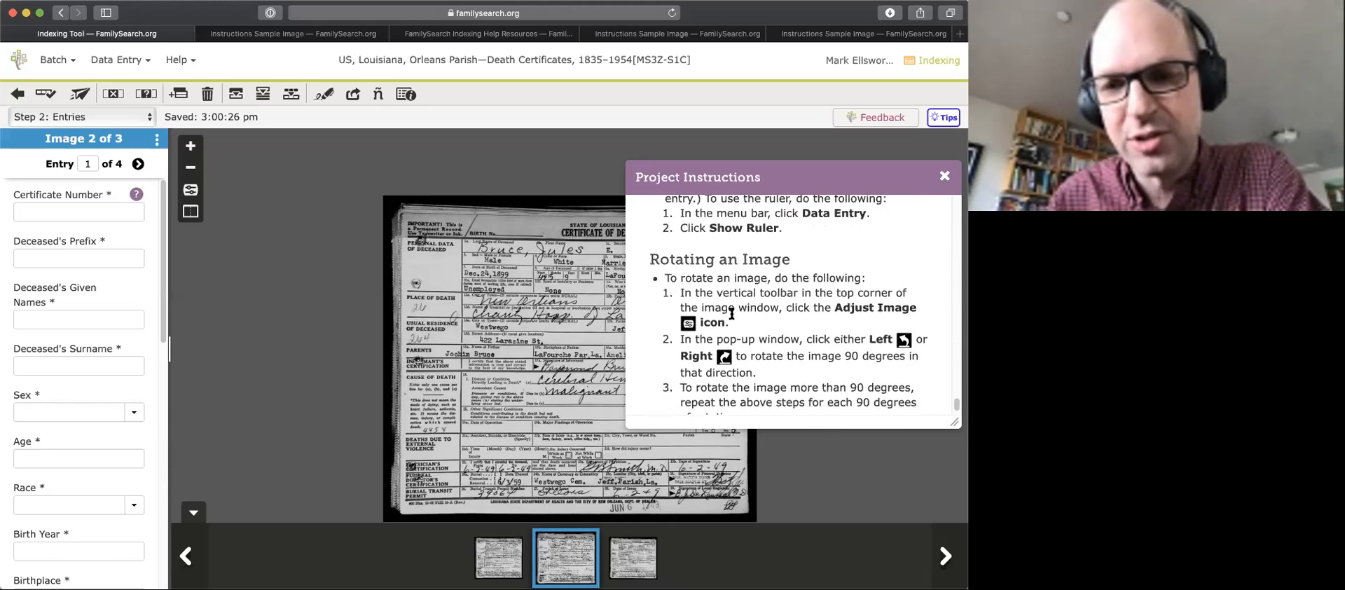
pyautogui.scroll(6, 731, 314)
pyautogui.scroll(5, 731, 314)
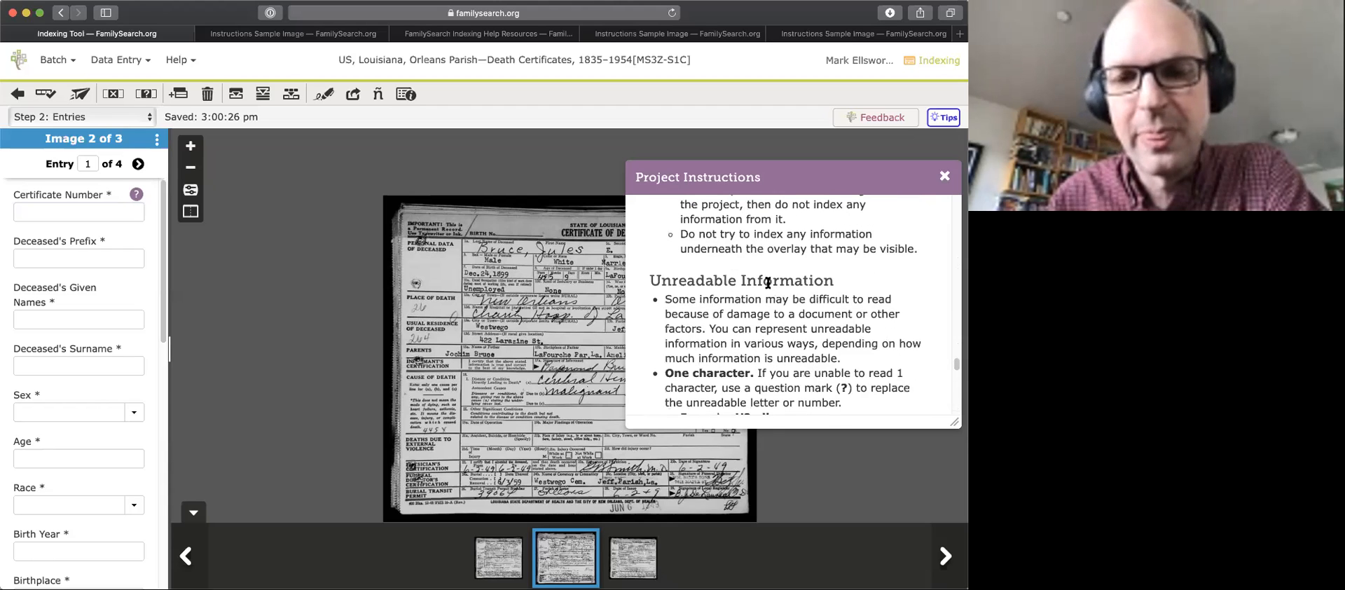
pyautogui.click(944, 175)
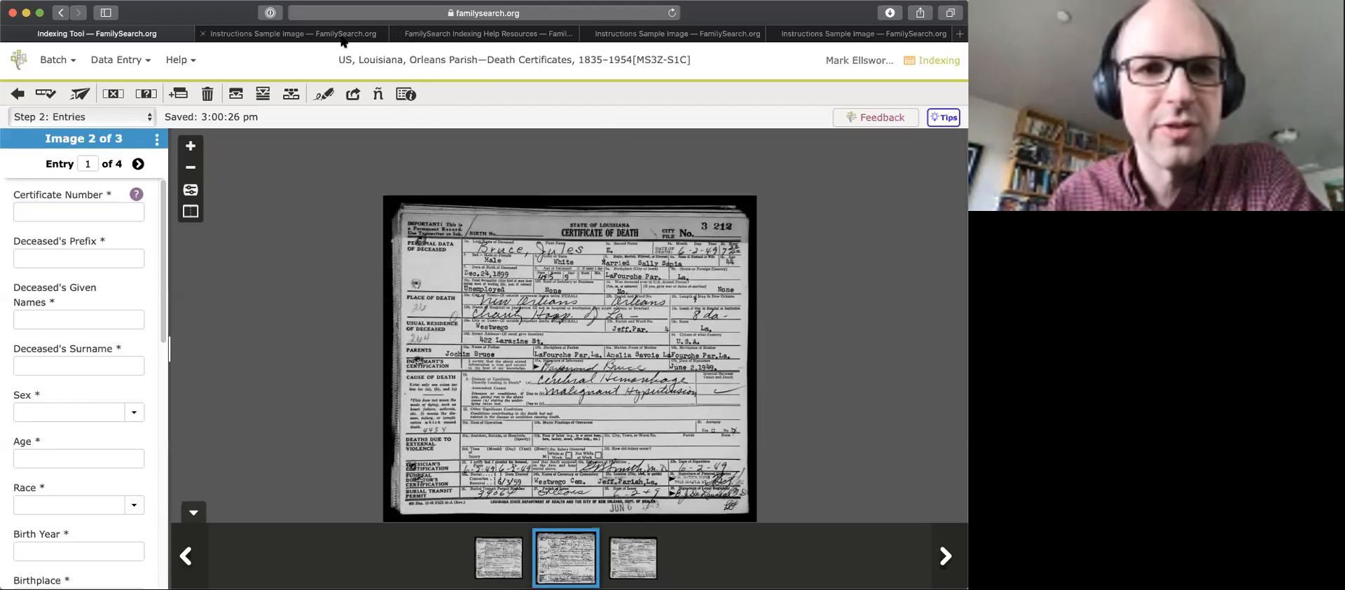
# - Go back to the indexing Help Resources page and look over its help topics
pyautogui.click(474, 34)
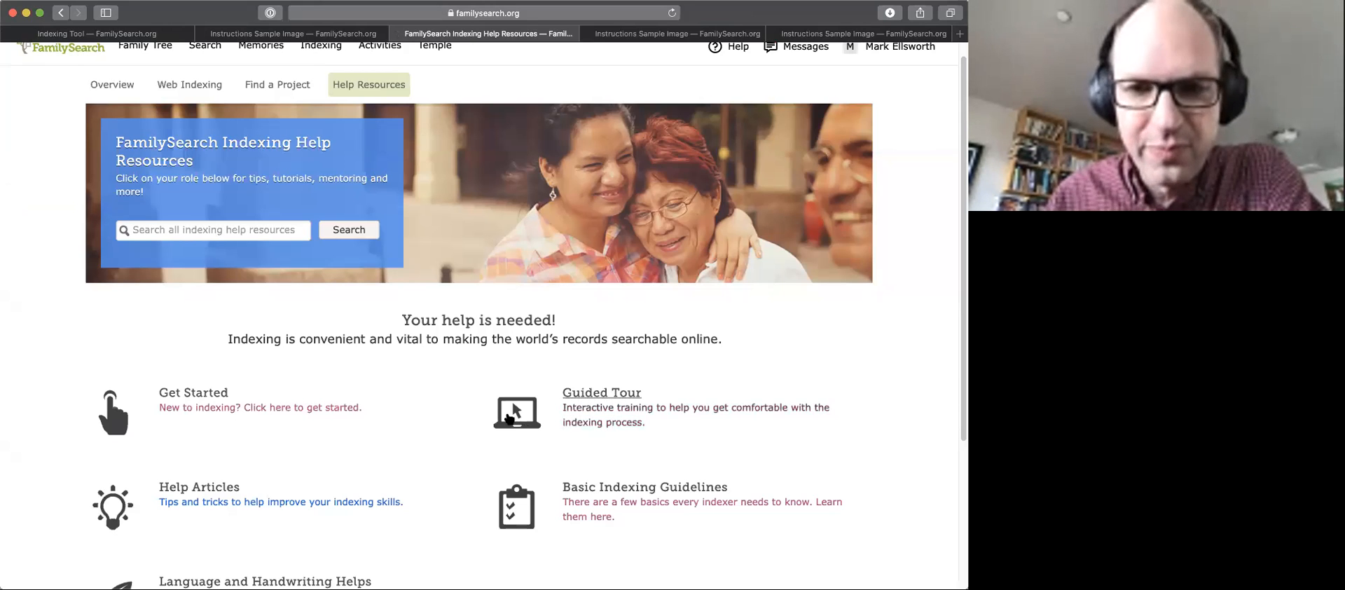
pyautogui.scroll(-5, 567, 319)
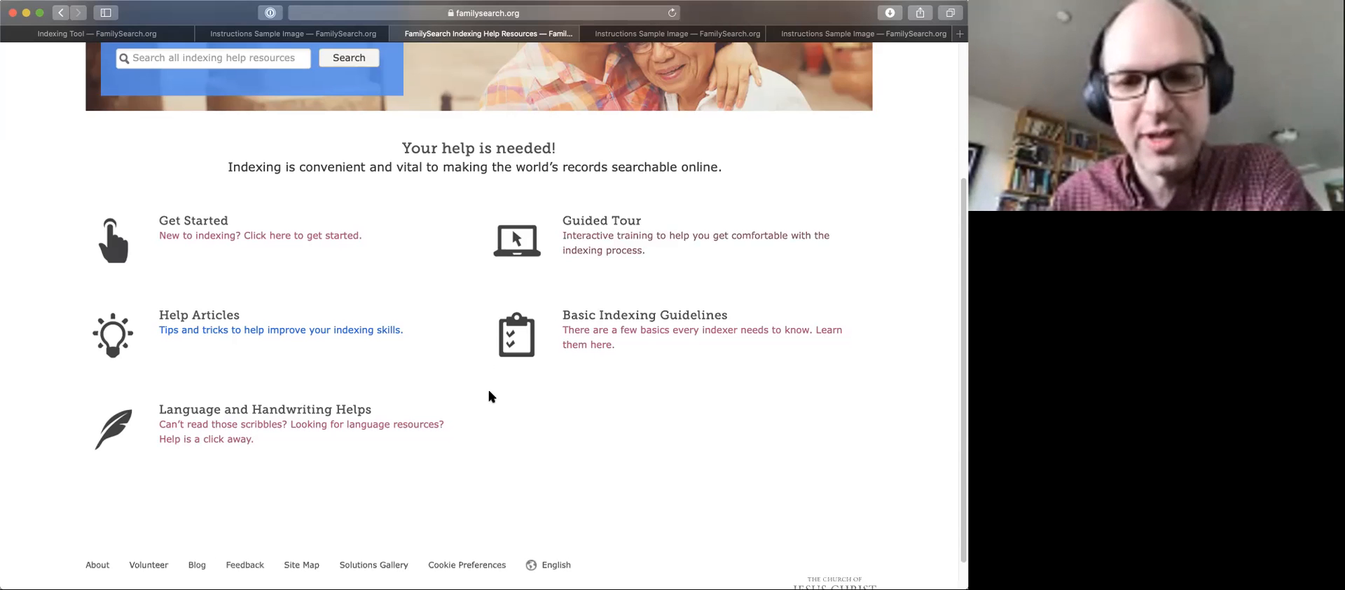
pyautogui.scroll(-1, 489, 391)
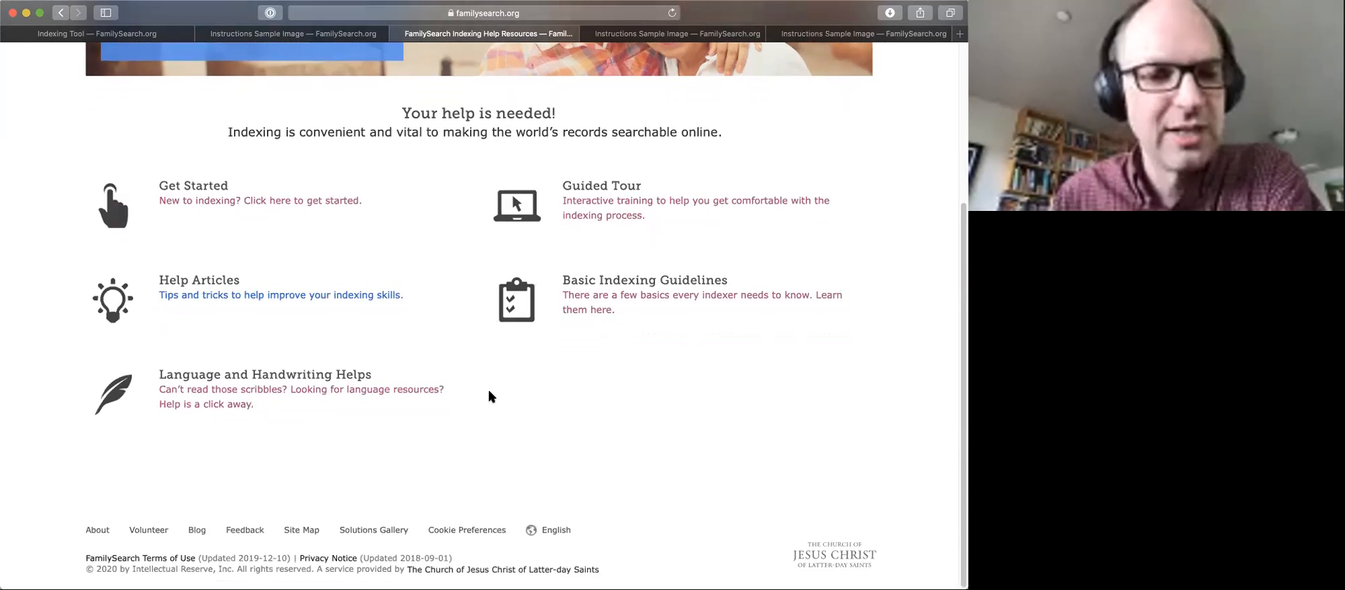
pyautogui.scroll(1, 489, 391)
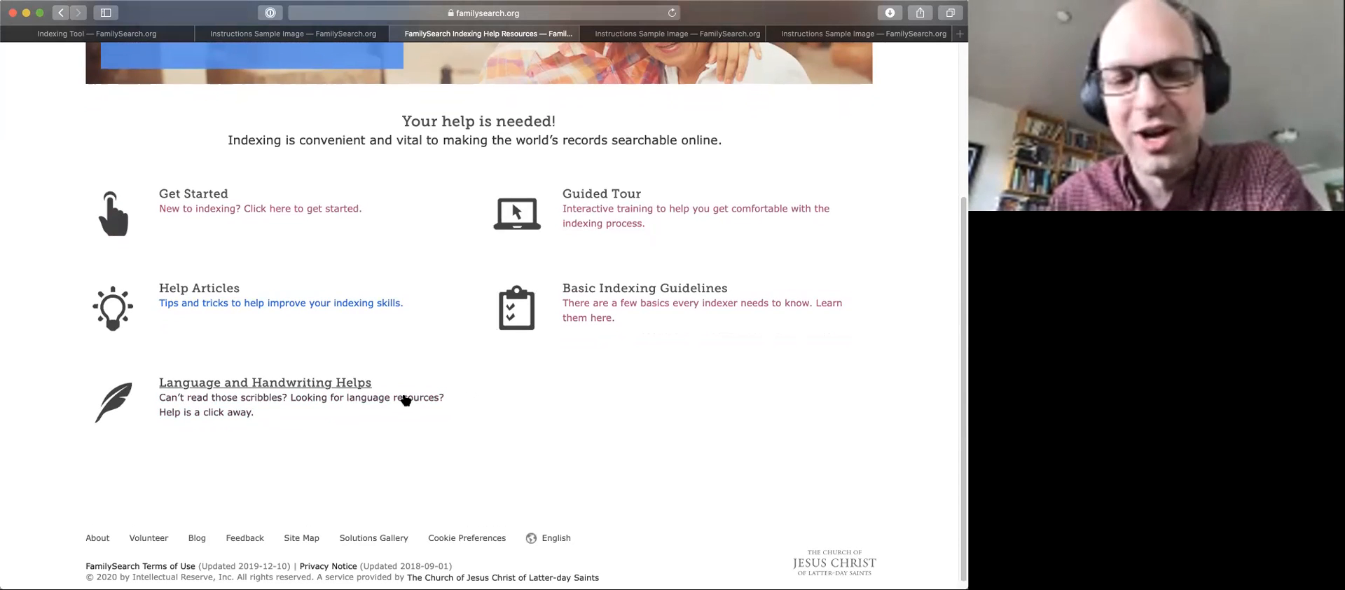
# - Open Language and Handwriting Helps and examine the English Secretary Hand alphabet and the listed handwriting resources
pyautogui.click(282, 386)
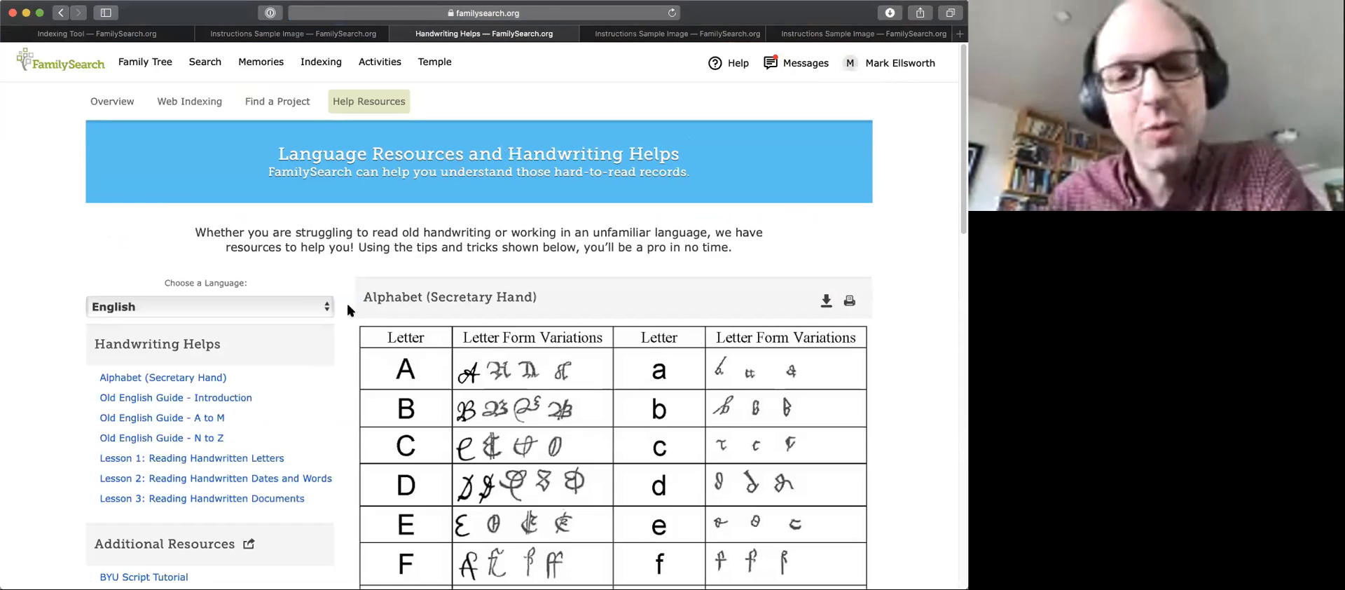
pyautogui.scroll(-2, 347, 311)
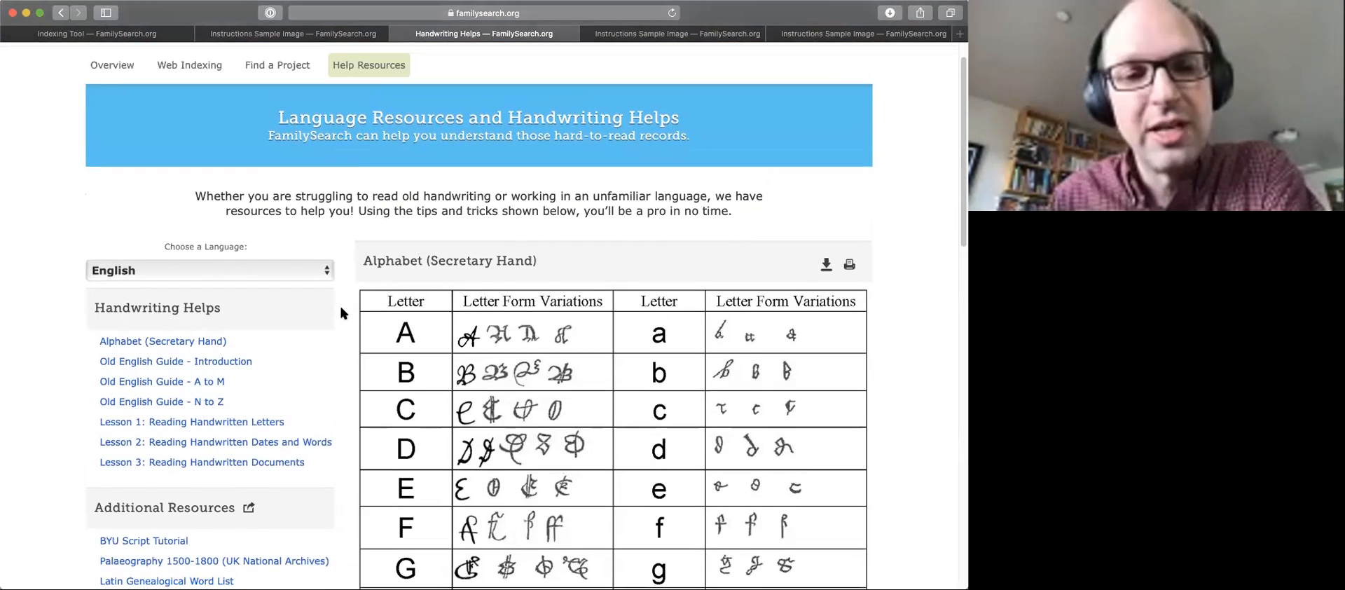
pyautogui.scroll(-3, 343, 313)
pyautogui.scroll(1, 342, 312)
pyautogui.scroll(-5, 342, 312)
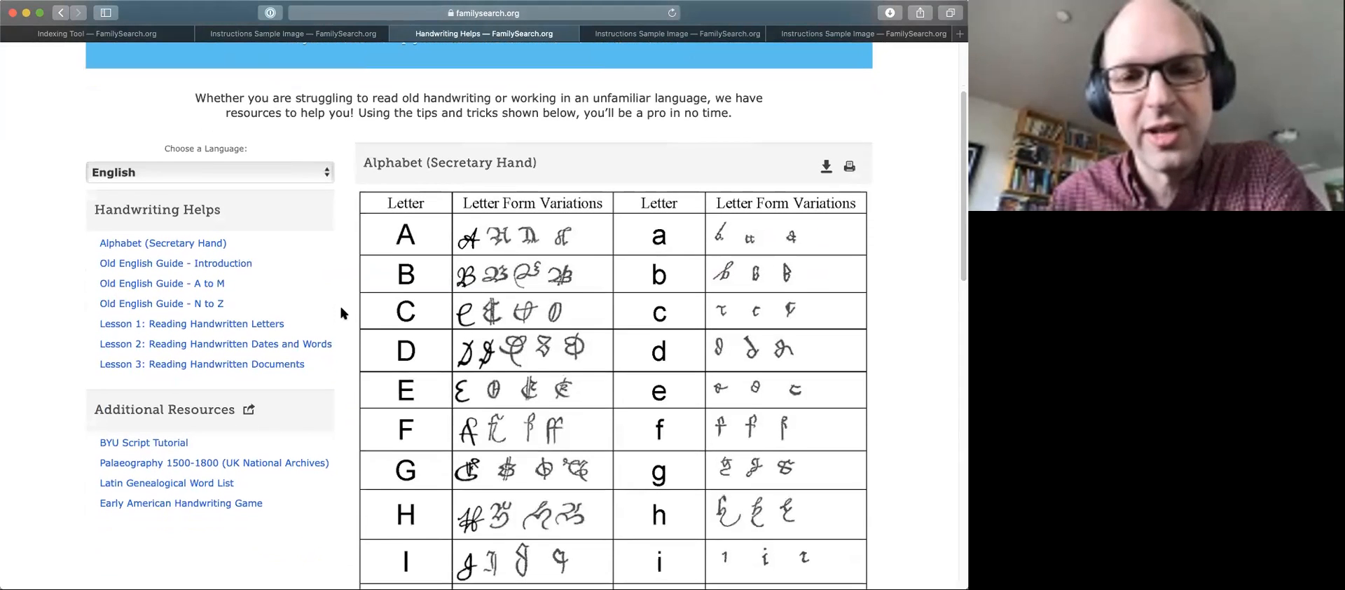
pyautogui.scroll(3, 344, 313)
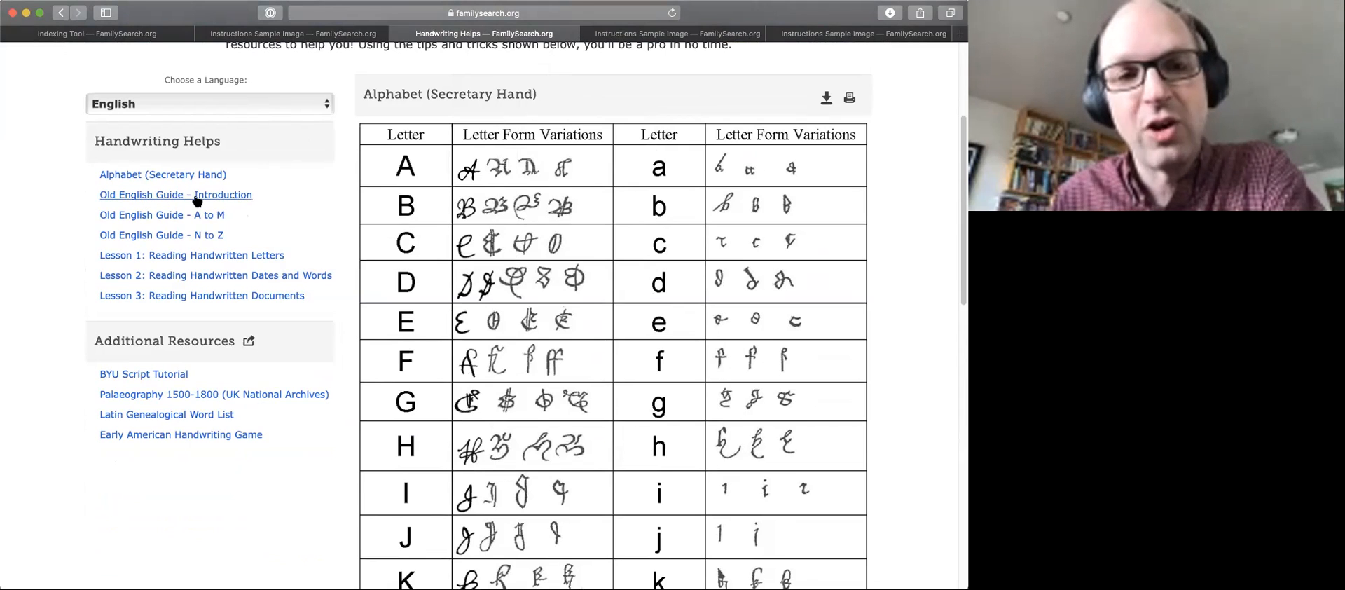
# - Open Old English Guide - N to Z and examine the letter forms, exercises and transcriptions for N, O and P
pyautogui.click(169, 235)
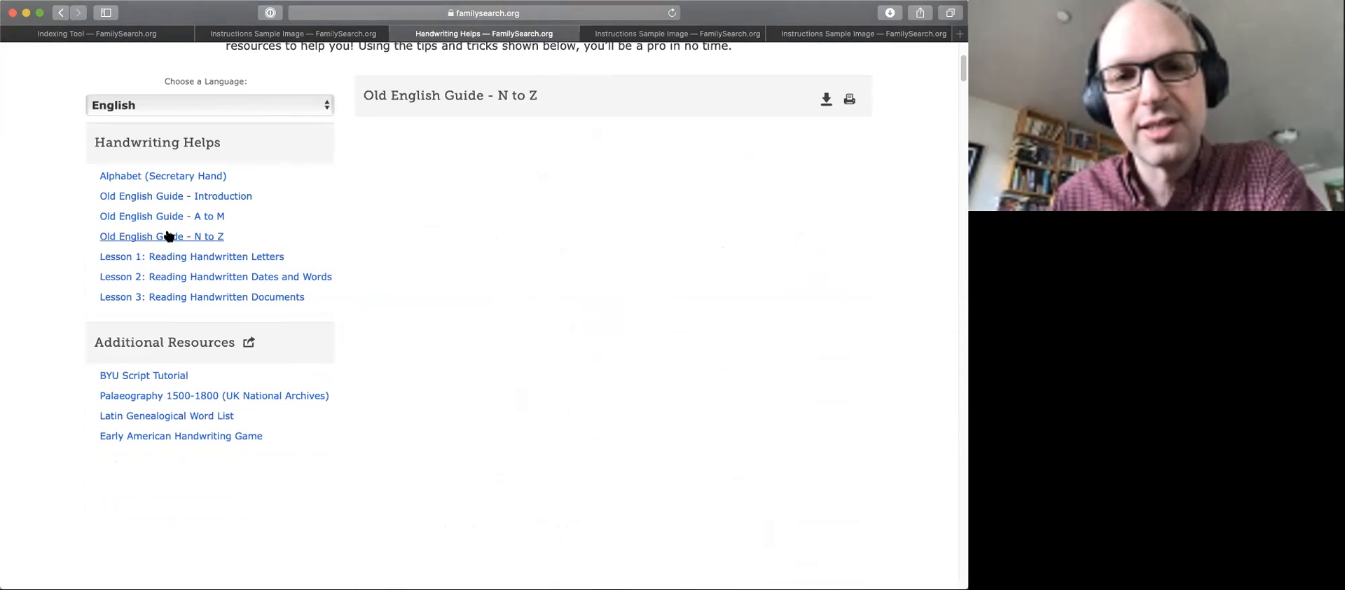
pyautogui.scroll(-5, 333, 427)
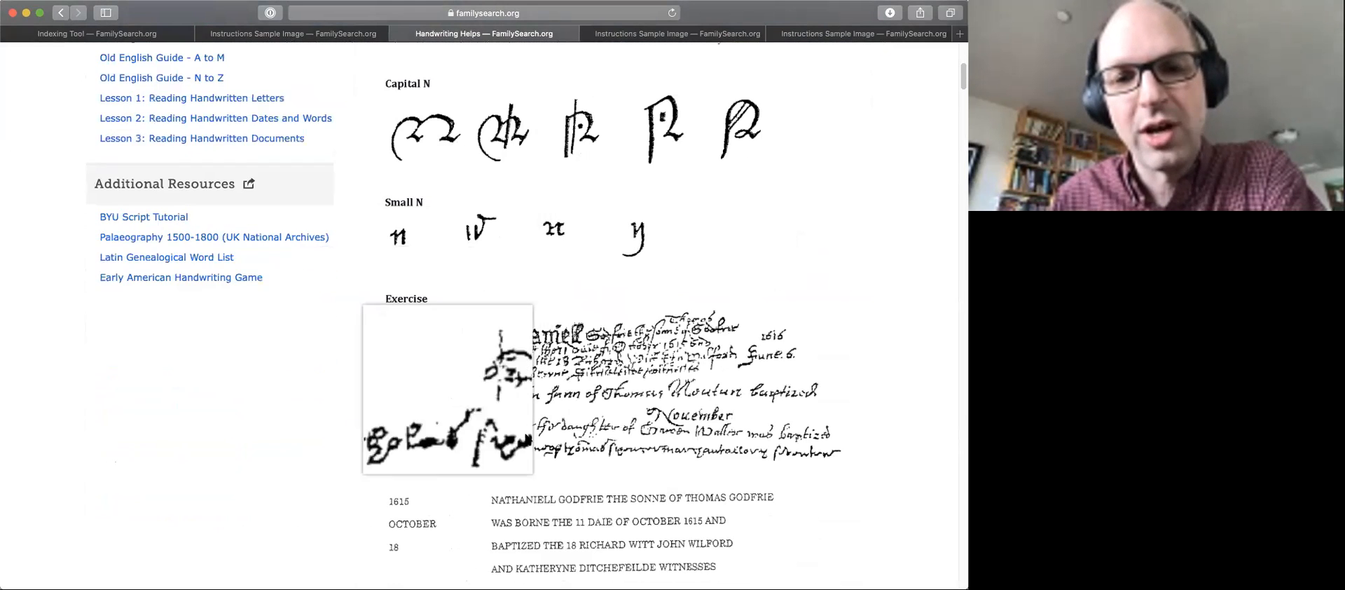
pyautogui.scroll(-3, 273, 438)
pyautogui.scroll(-8, 280, 428)
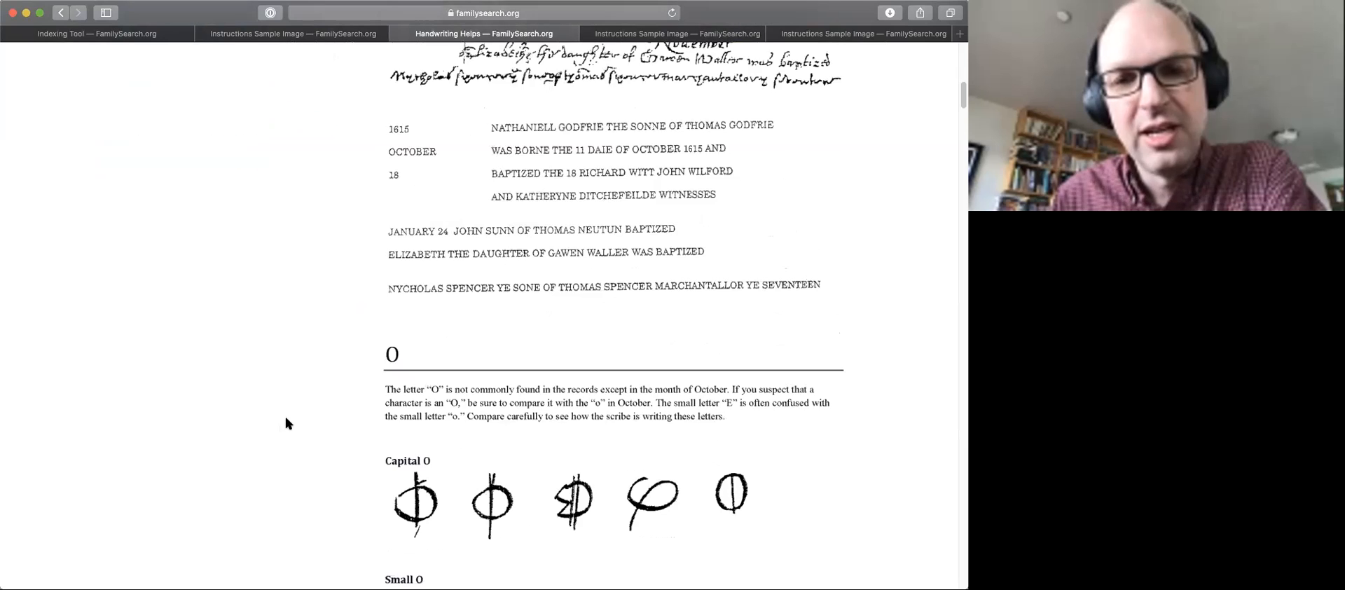
pyautogui.scroll(3, 546, 266)
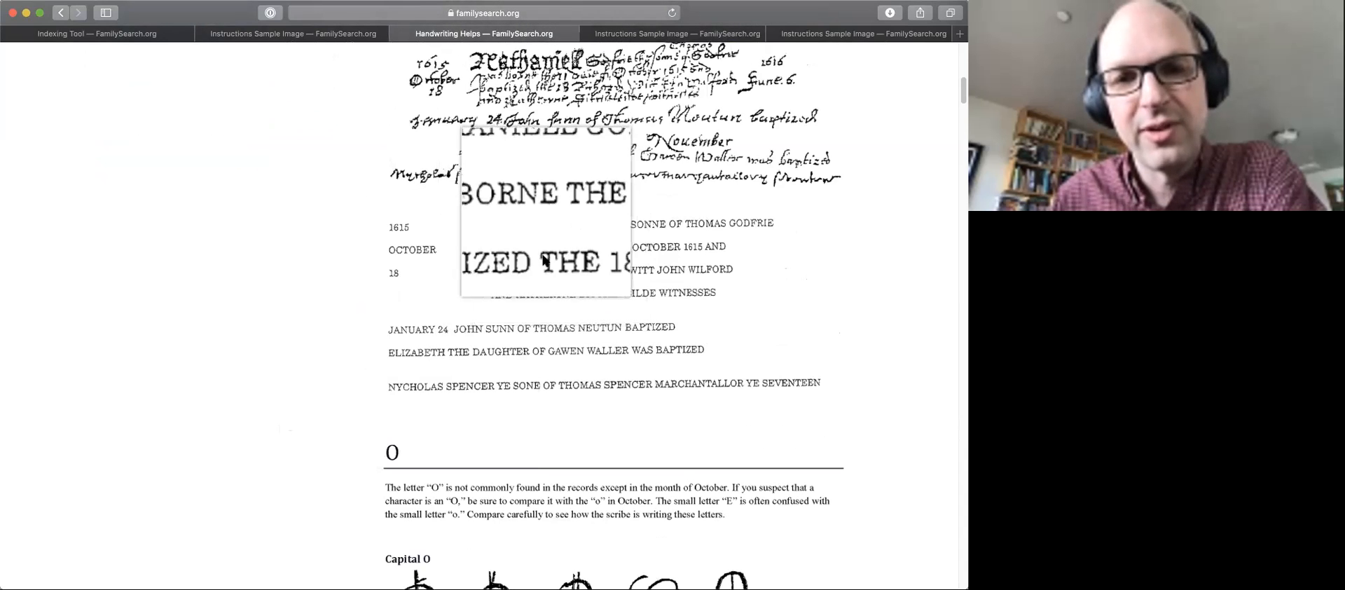
pyautogui.scroll(-10, 263, 350)
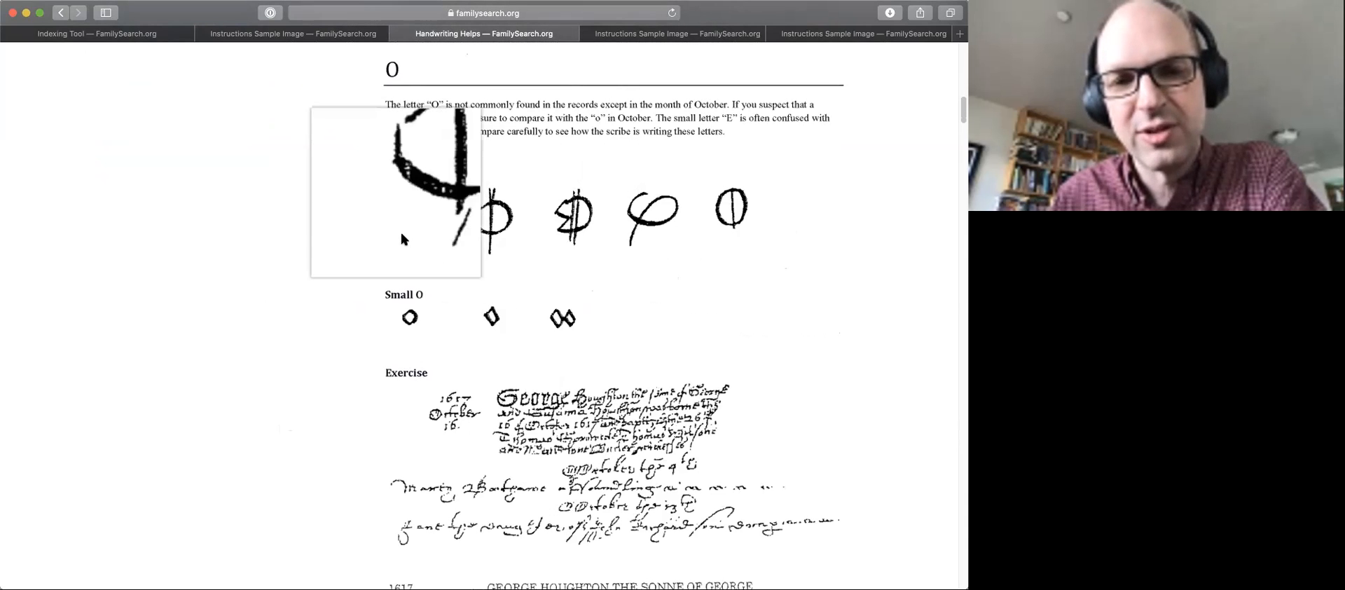
pyautogui.scroll(-1, 301, 270)
pyautogui.scroll(-12, 299, 270)
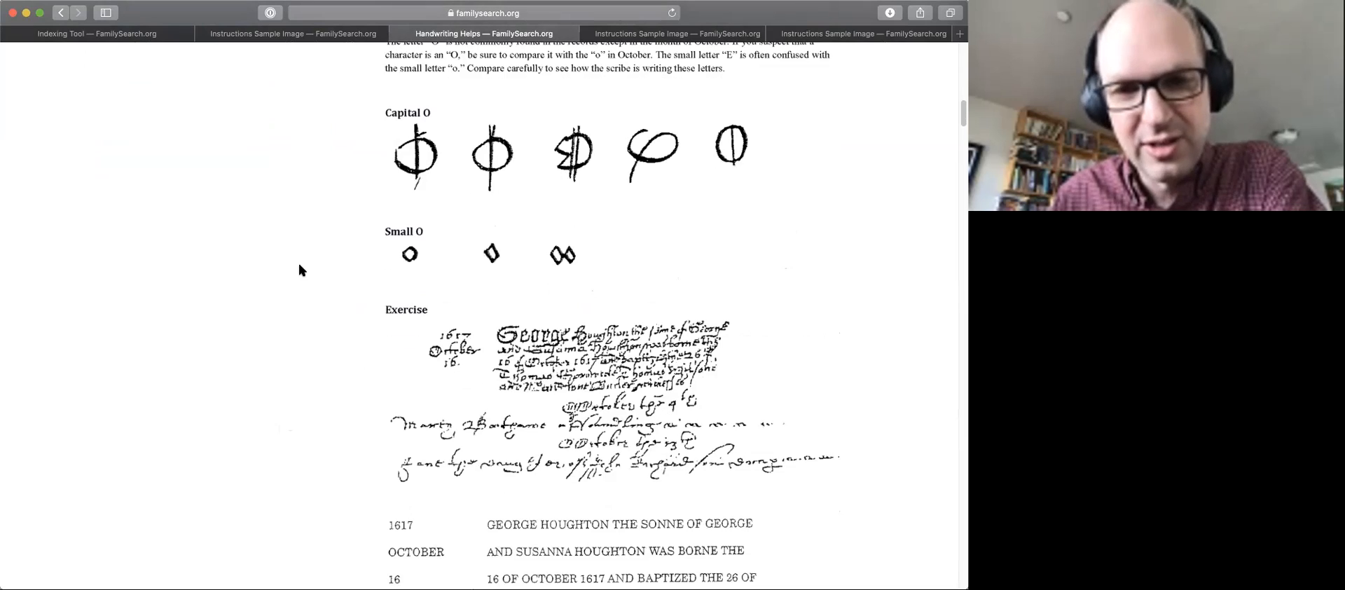
pyautogui.scroll(-15, 308, 267)
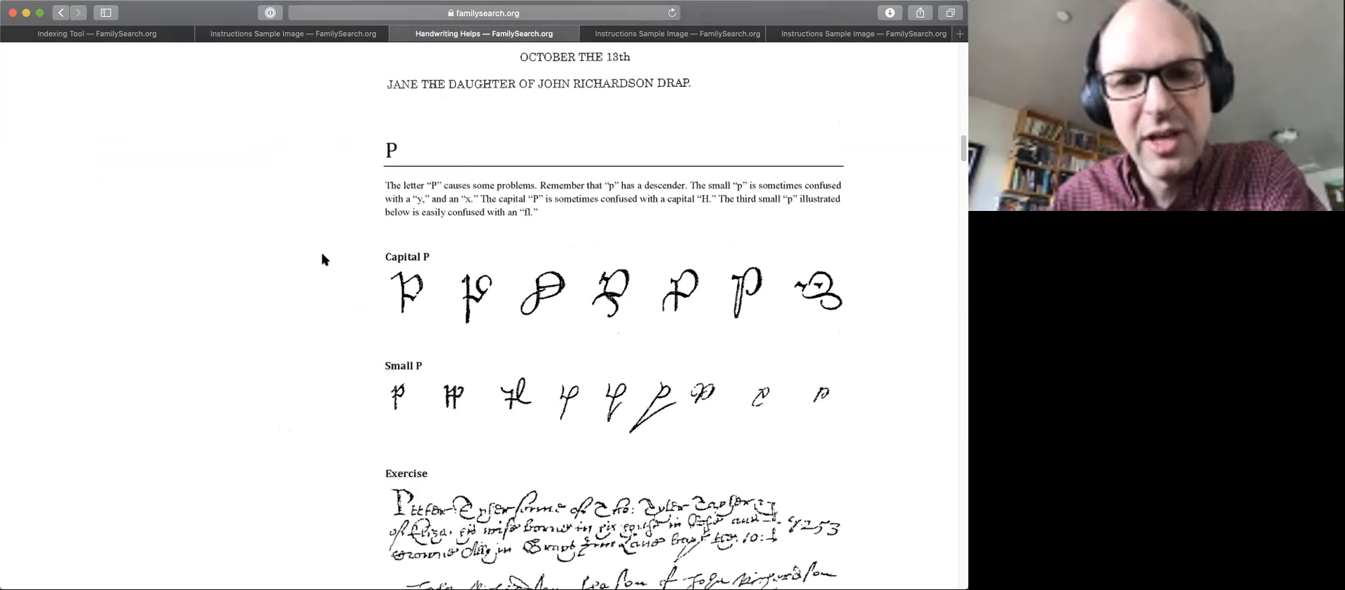
pyautogui.scroll(-20, 287, 289)
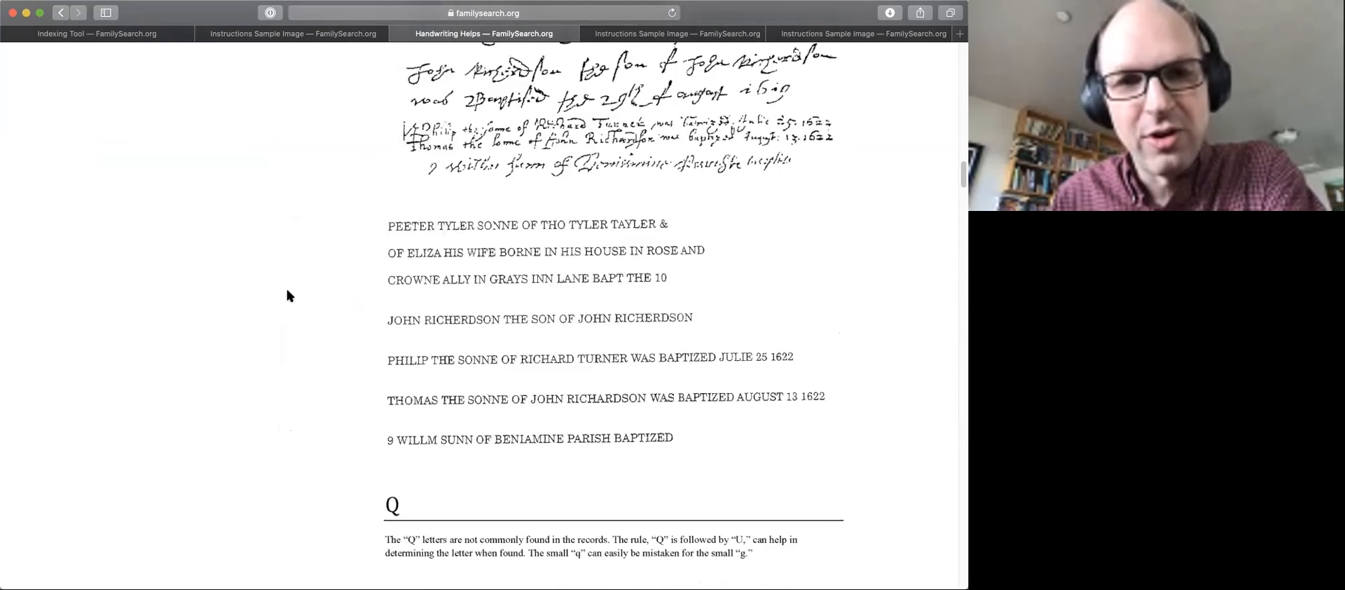
pyautogui.scroll(-2, 301, 319)
pyautogui.scroll(20, 288, 274)
pyautogui.scroll(20, 288, 275)
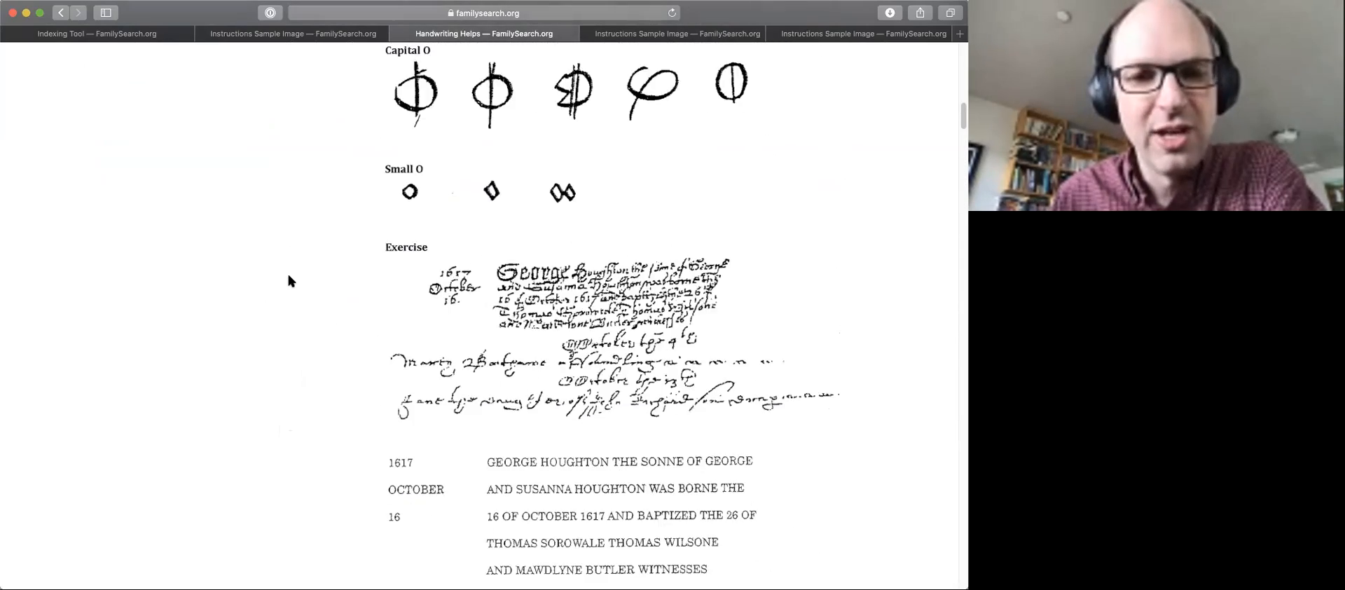
pyautogui.scroll(5, 288, 275)
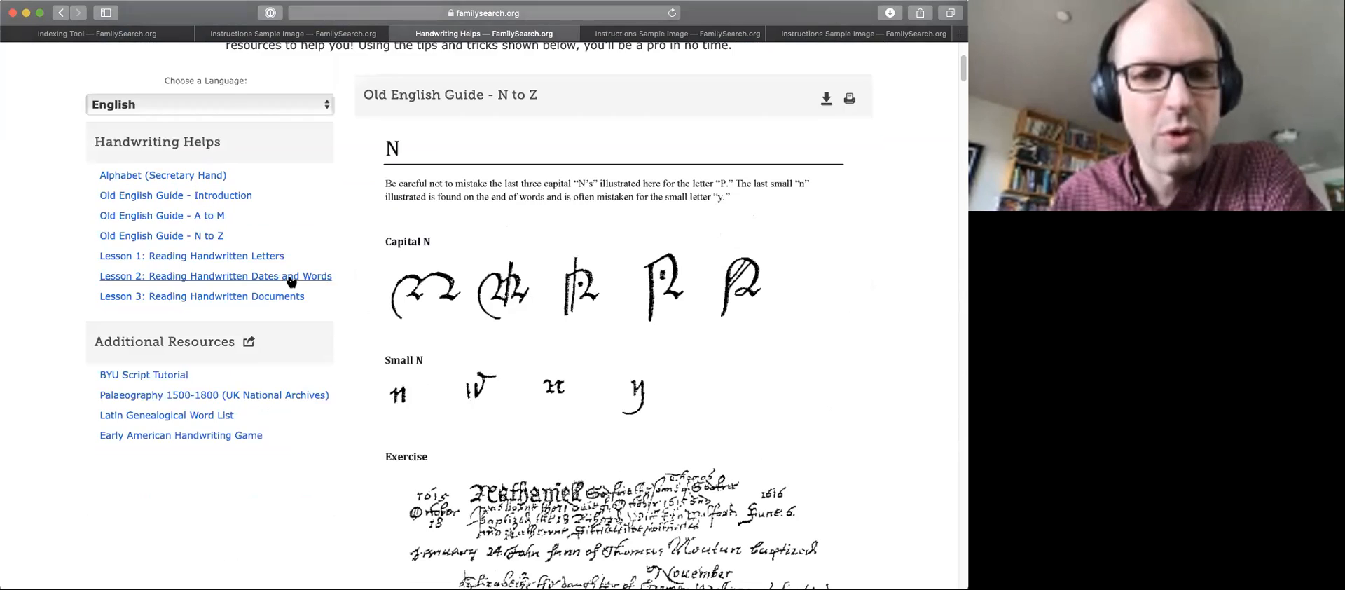
# - Open Alphabet (Secretary Hand), examine its letter form variations from A to Y, and look over the Additional Resources list
pyautogui.scroll(-3, 146, 229)
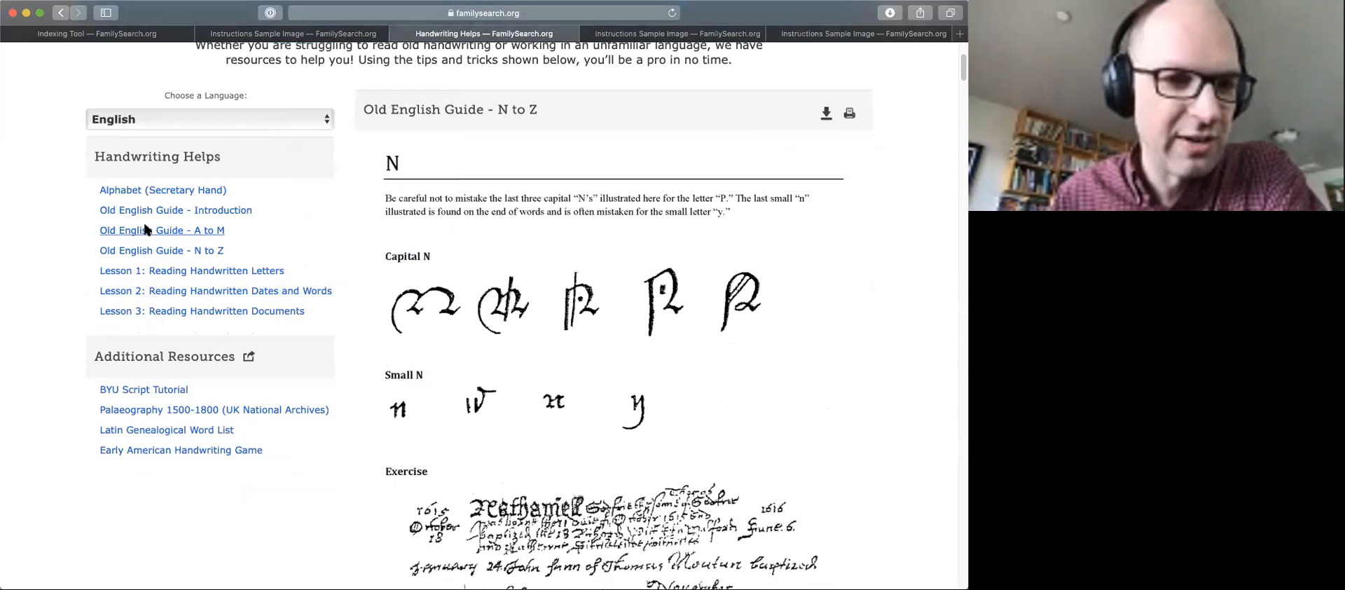
pyautogui.click(131, 191)
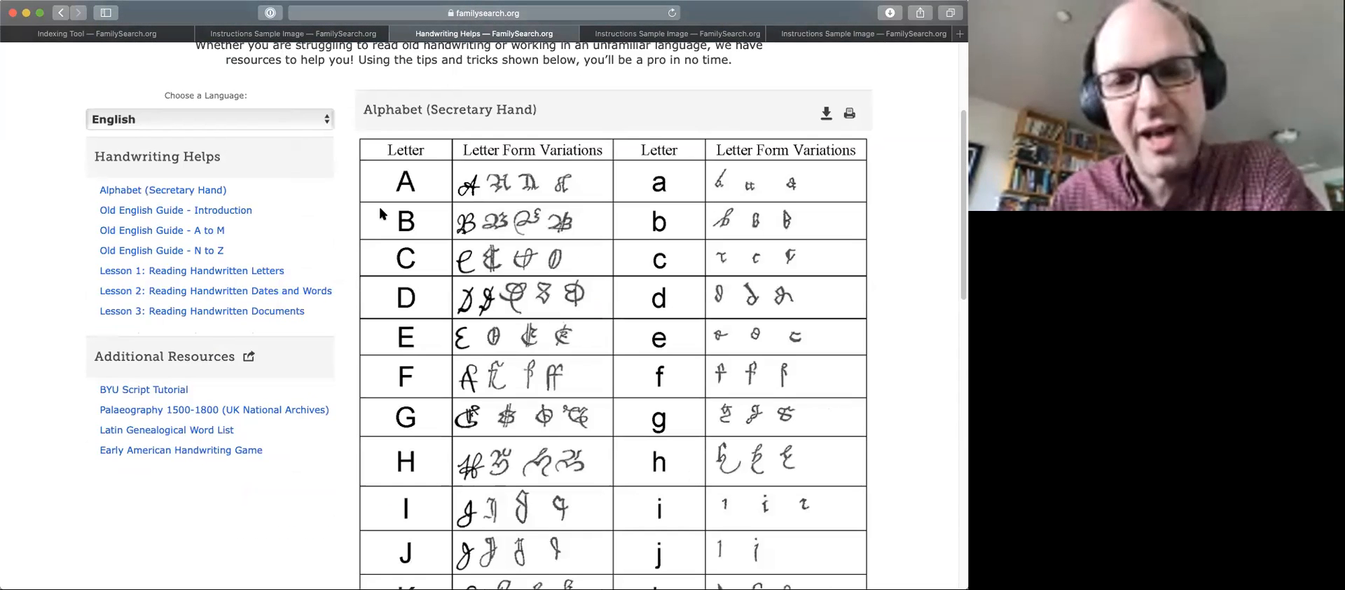
pyautogui.scroll(-5, 719, 207)
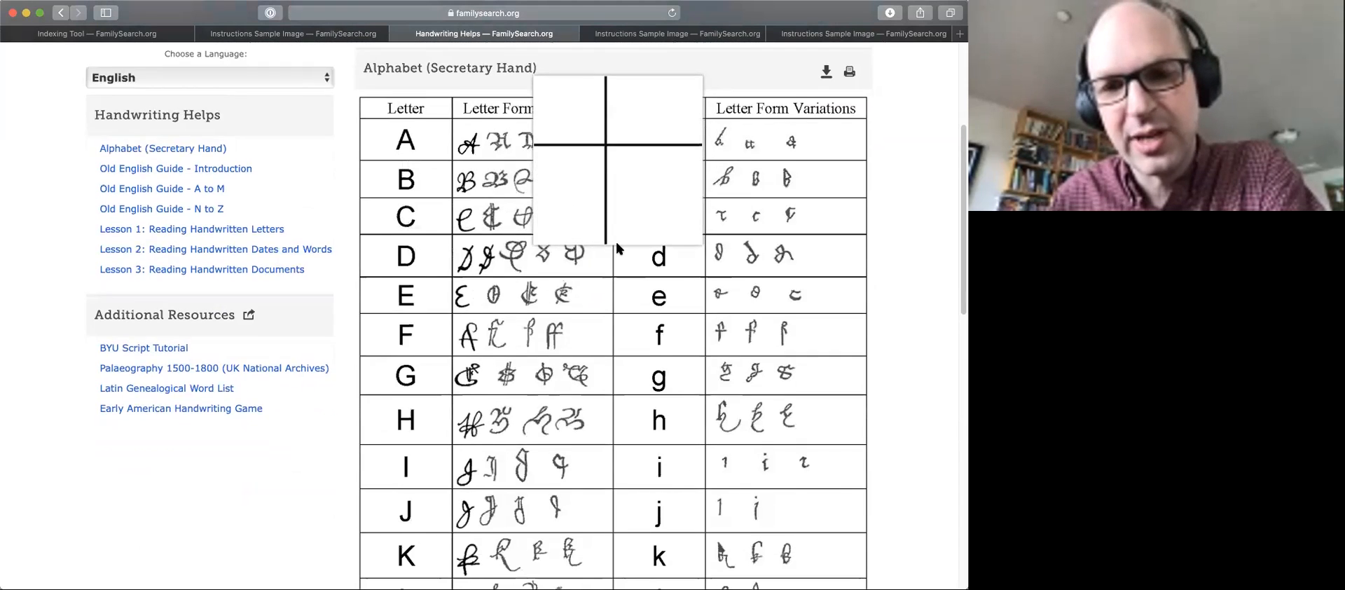
pyautogui.scroll(-6, 319, 405)
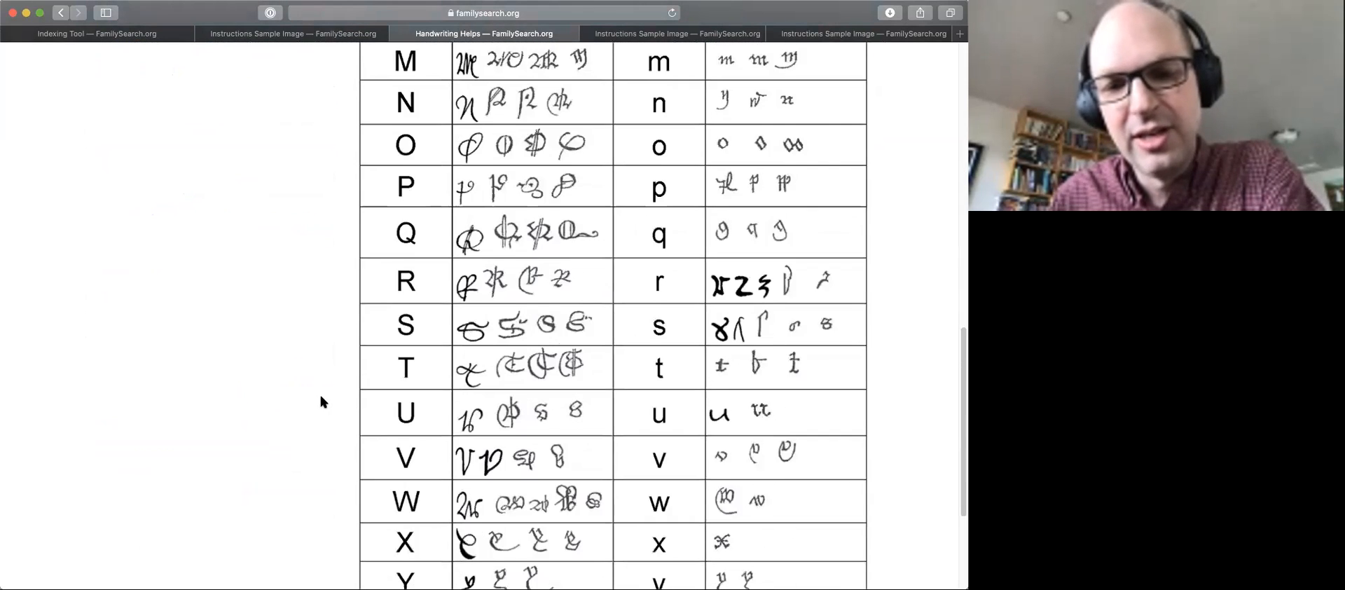
pyautogui.scroll(12, 293, 359)
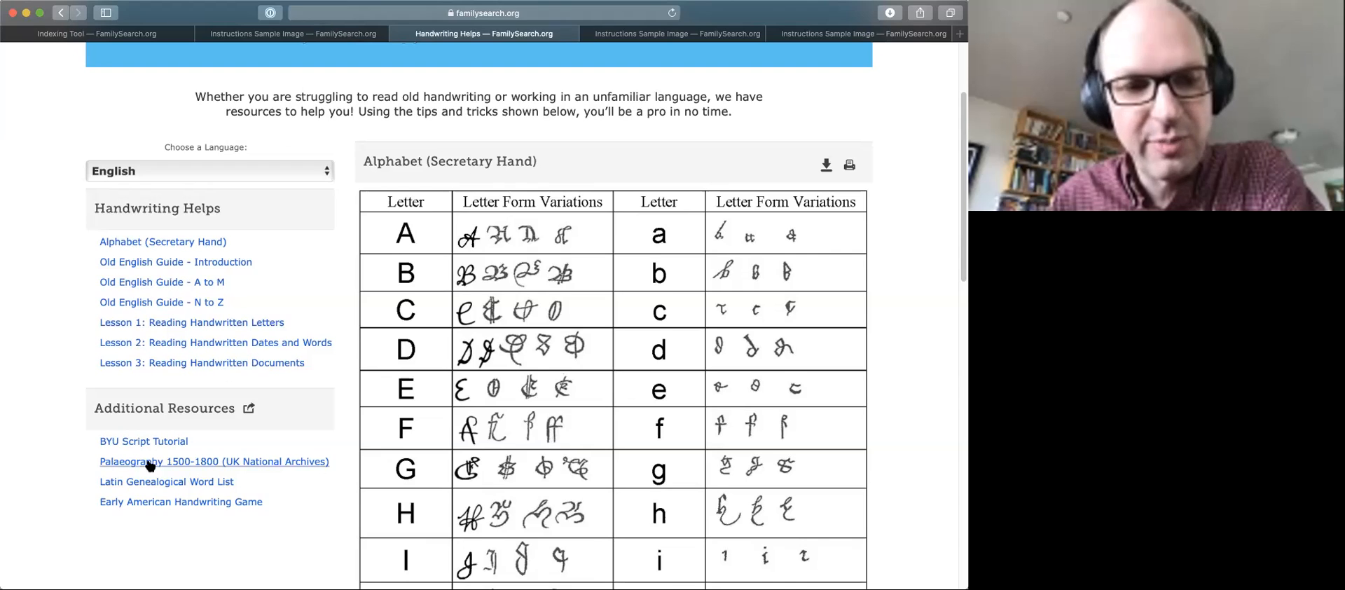
pyautogui.scroll(-2, 148, 462)
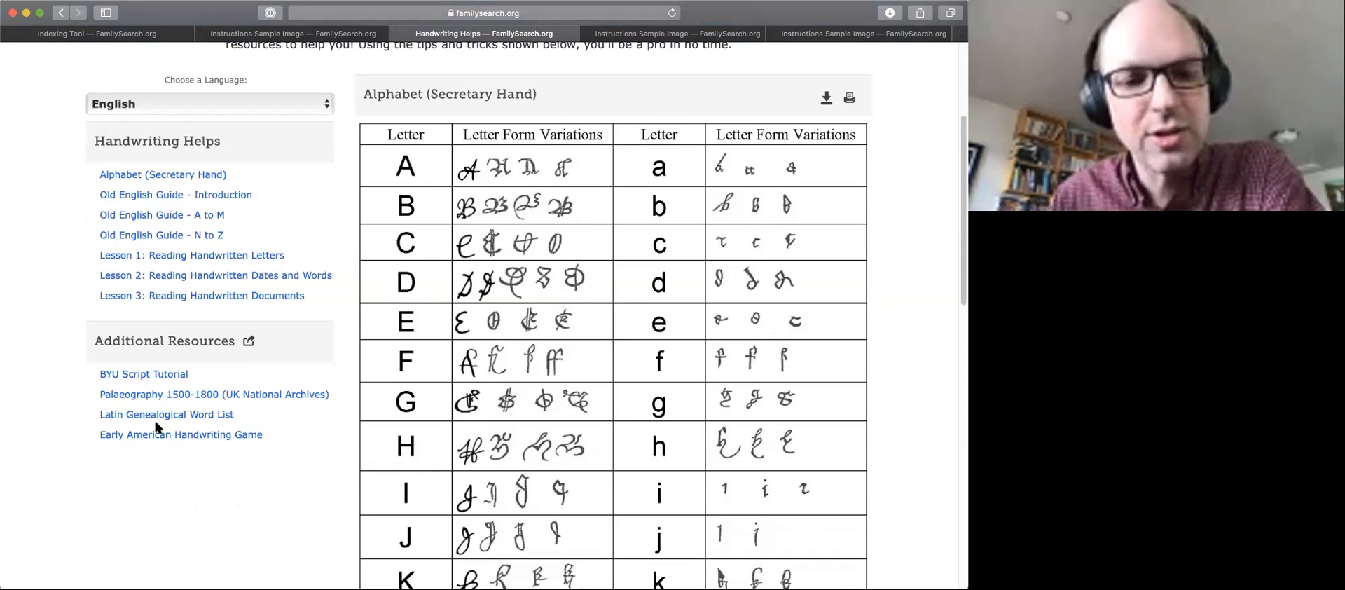
# - Switch the handwriting helps to German and look over the listed lessons and additional resources
pyautogui.scroll(5, 138, 330)
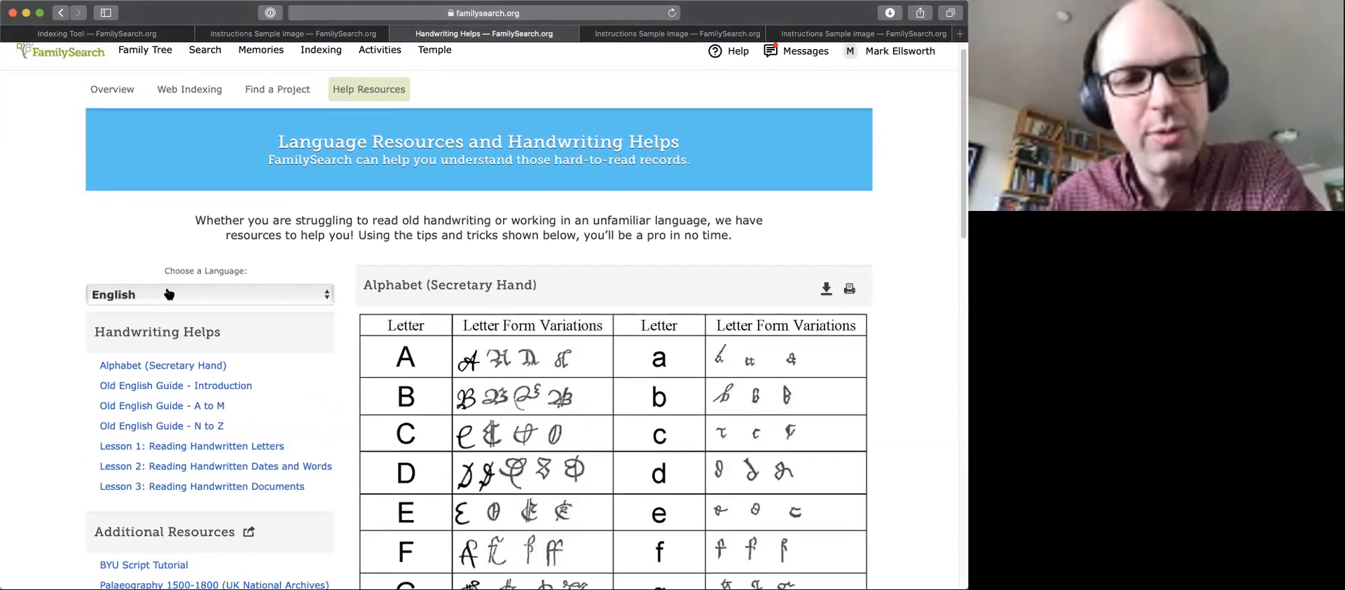
pyautogui.click(168, 295)
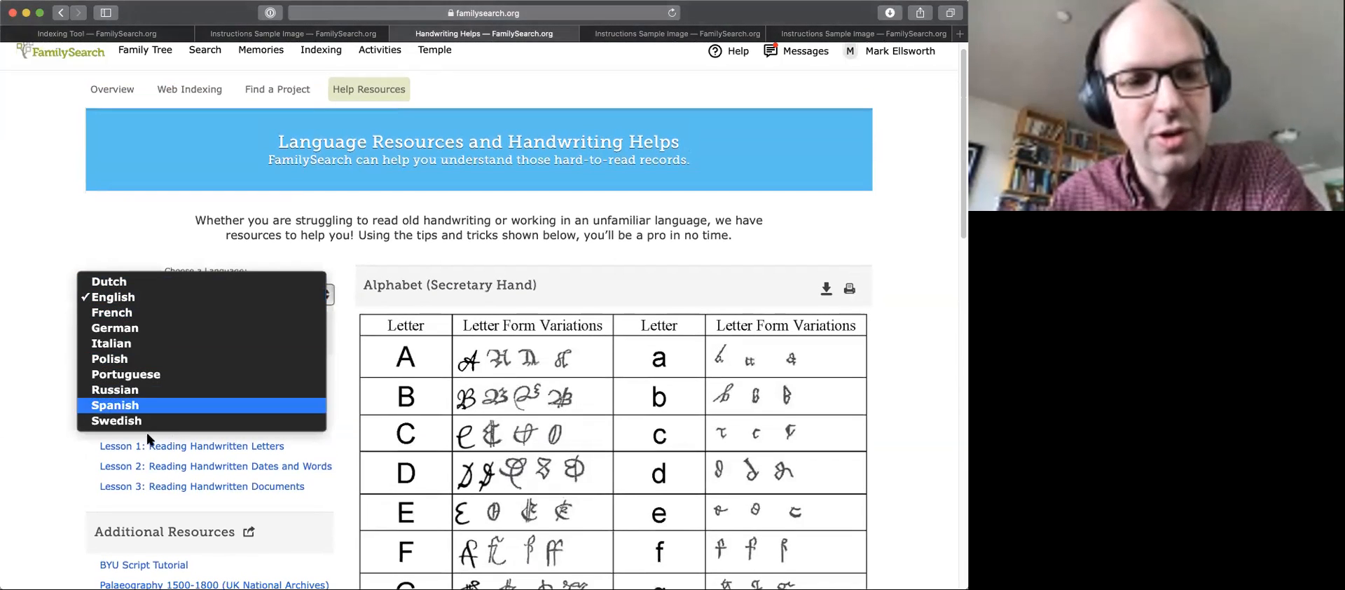
pyautogui.click(153, 329)
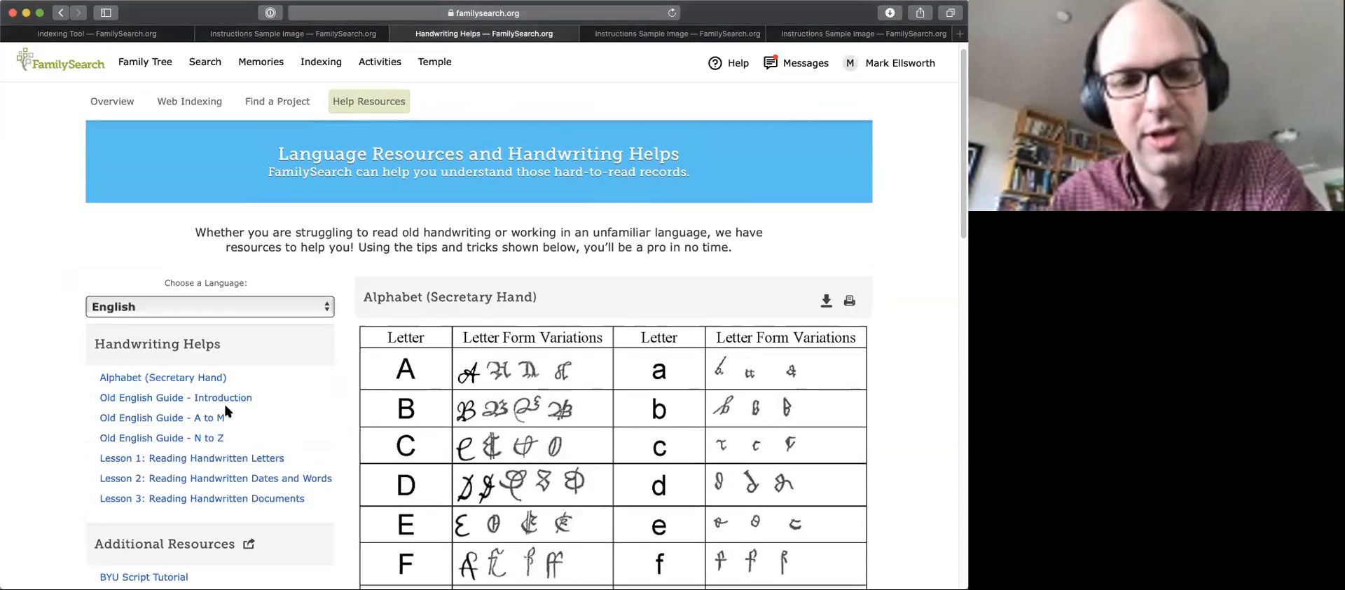
pyautogui.scroll(-2, 270, 388)
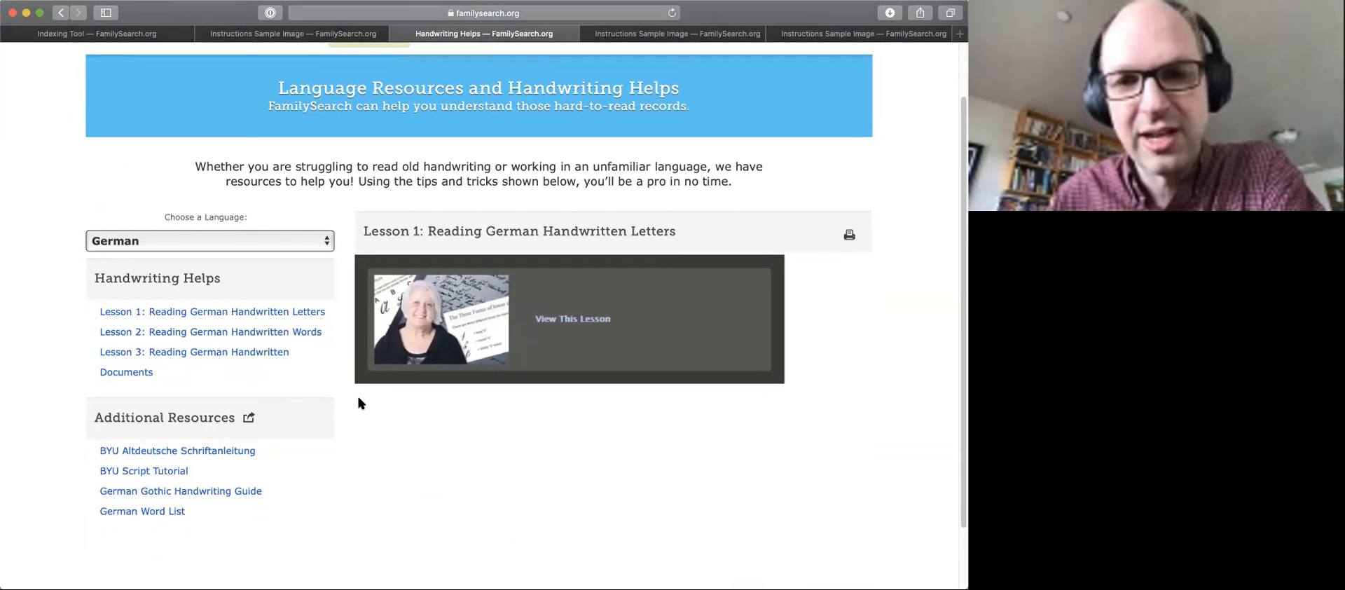
# - Switch the handwriting helps to Dutch and examine the Alfabet chart's letter forms, including a magnified look at the G row
pyautogui.click(208, 246)
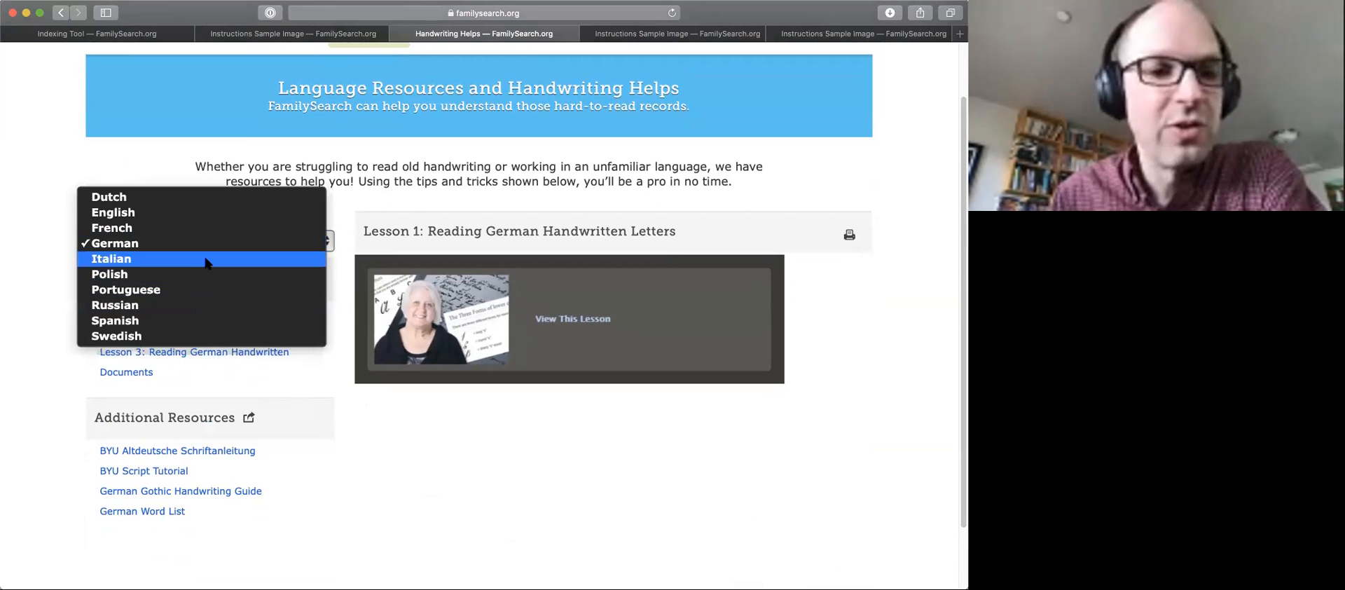
pyautogui.click(208, 204)
pyautogui.scroll(-1, 351, 345)
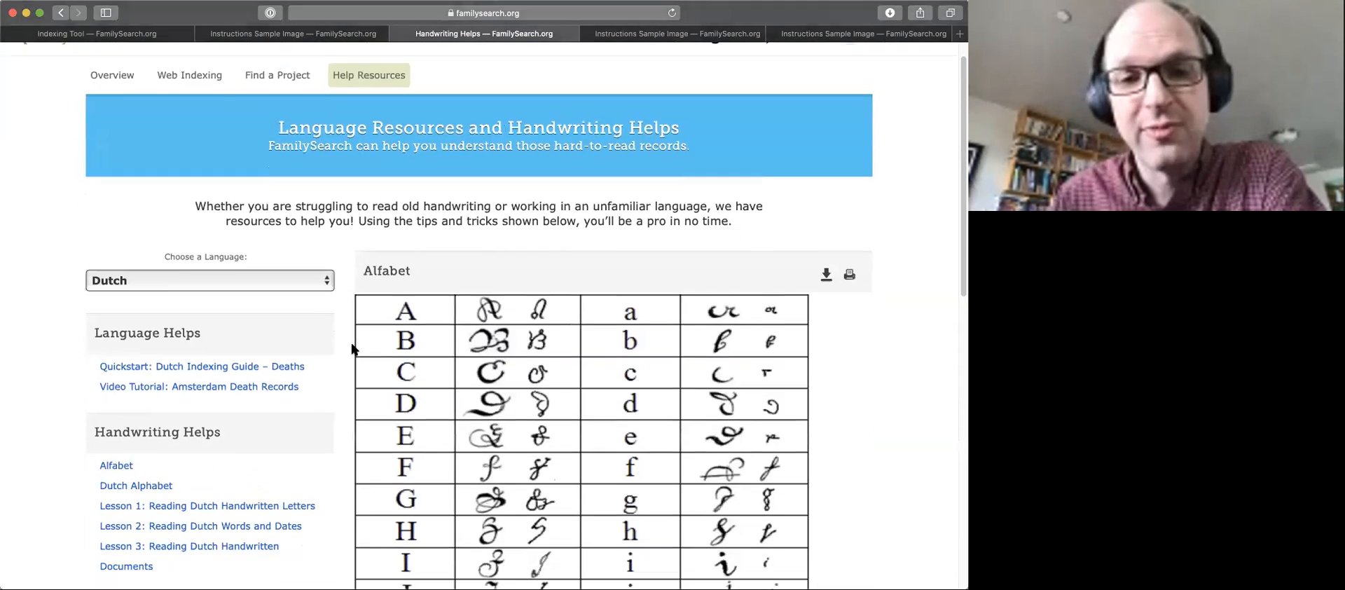
pyautogui.scroll(-5, 352, 348)
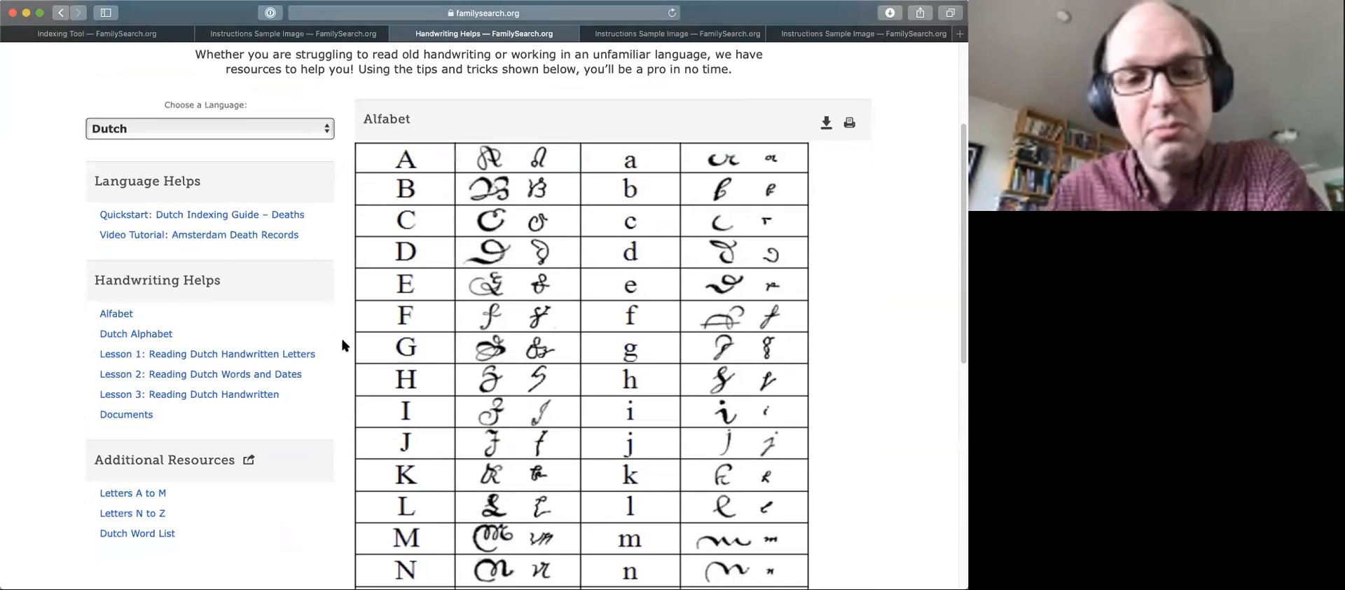
pyautogui.scroll(-2, 343, 343)
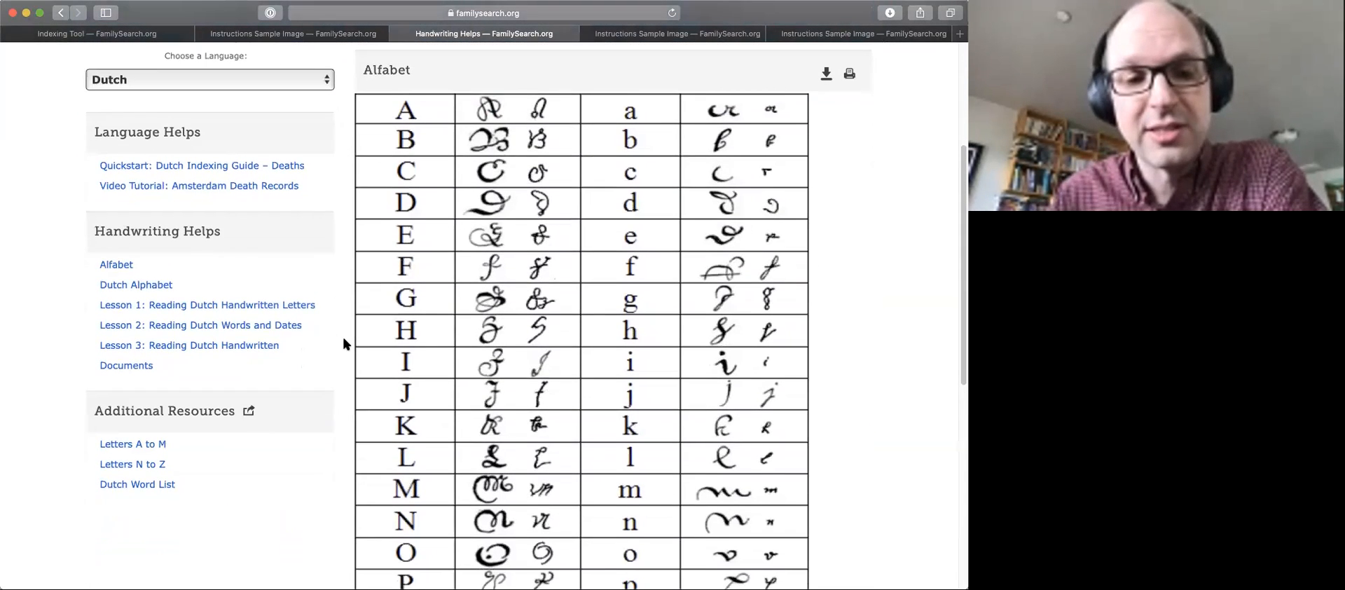
pyautogui.scroll(1, 341, 344)
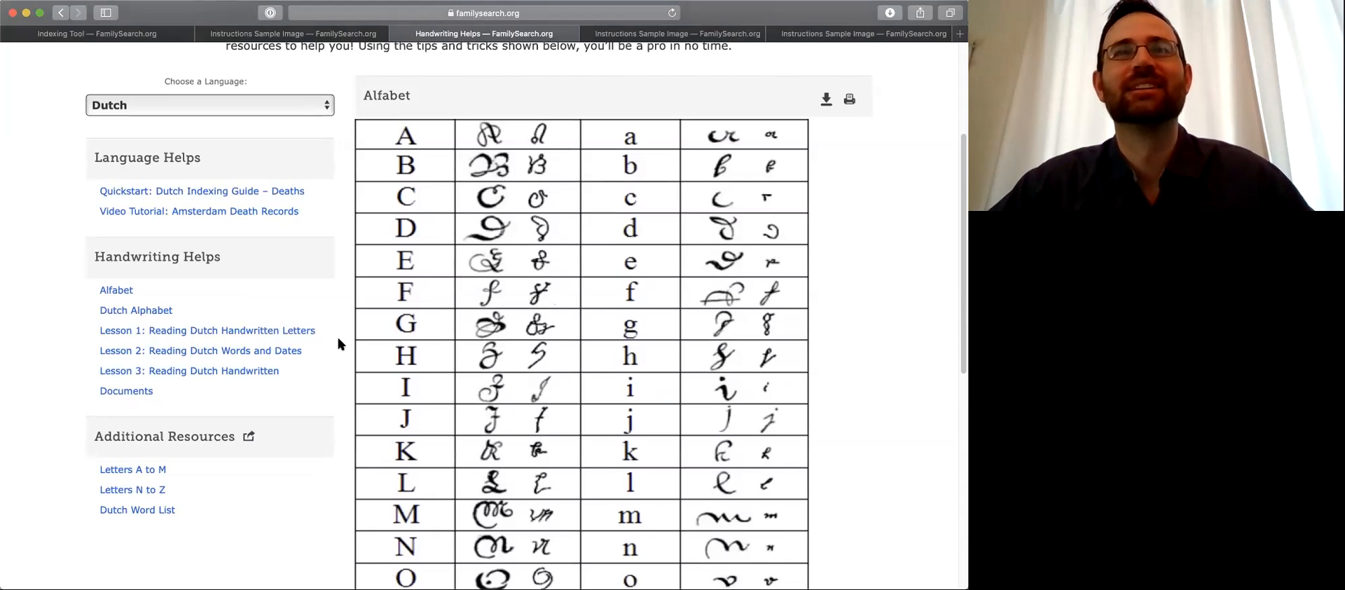
pyautogui.scroll(-2, 338, 338)
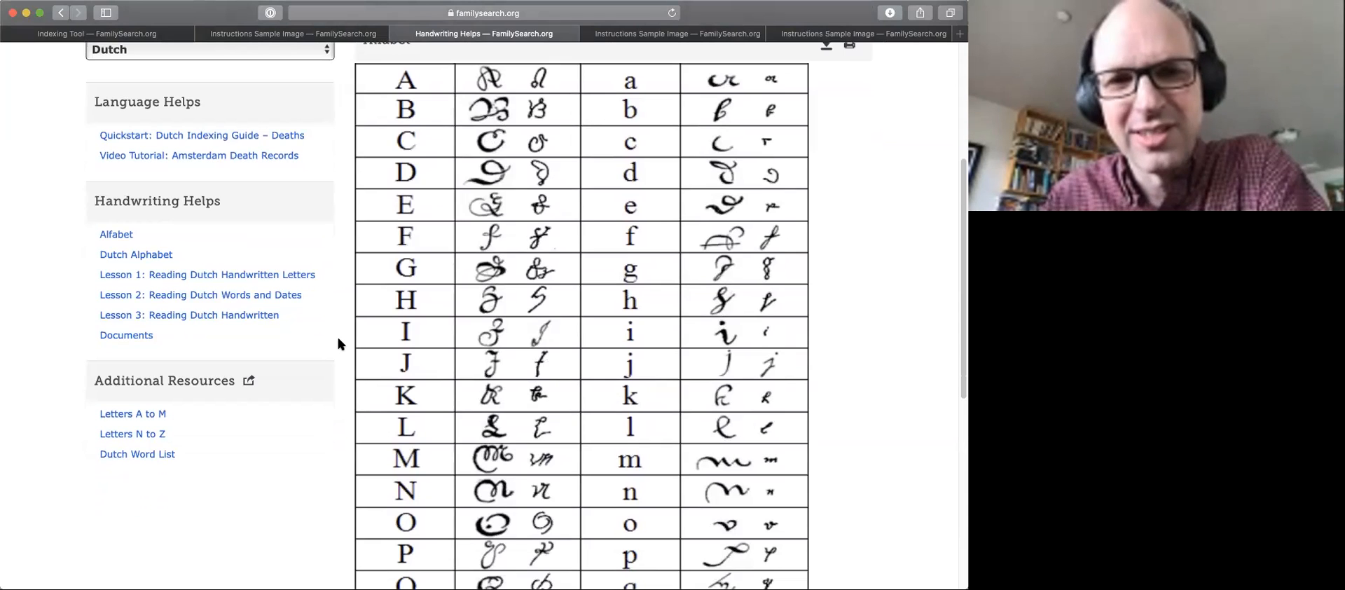
pyautogui.moveTo(524, 267)
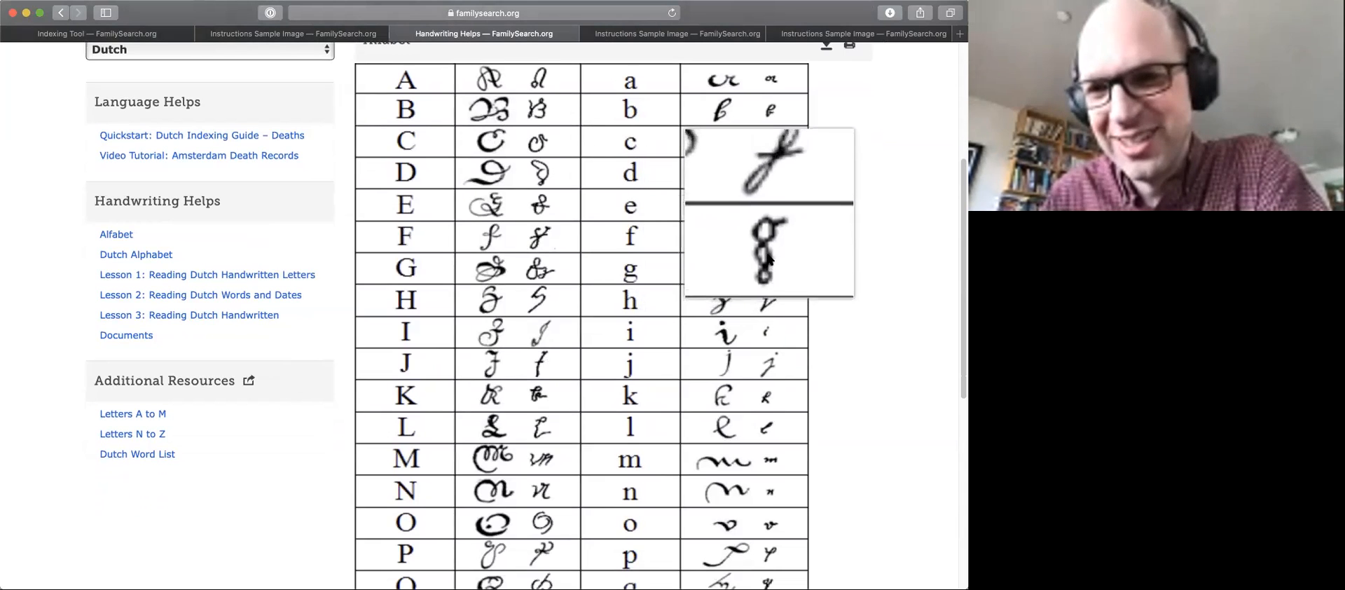
pyautogui.scroll(-10, 328, 450)
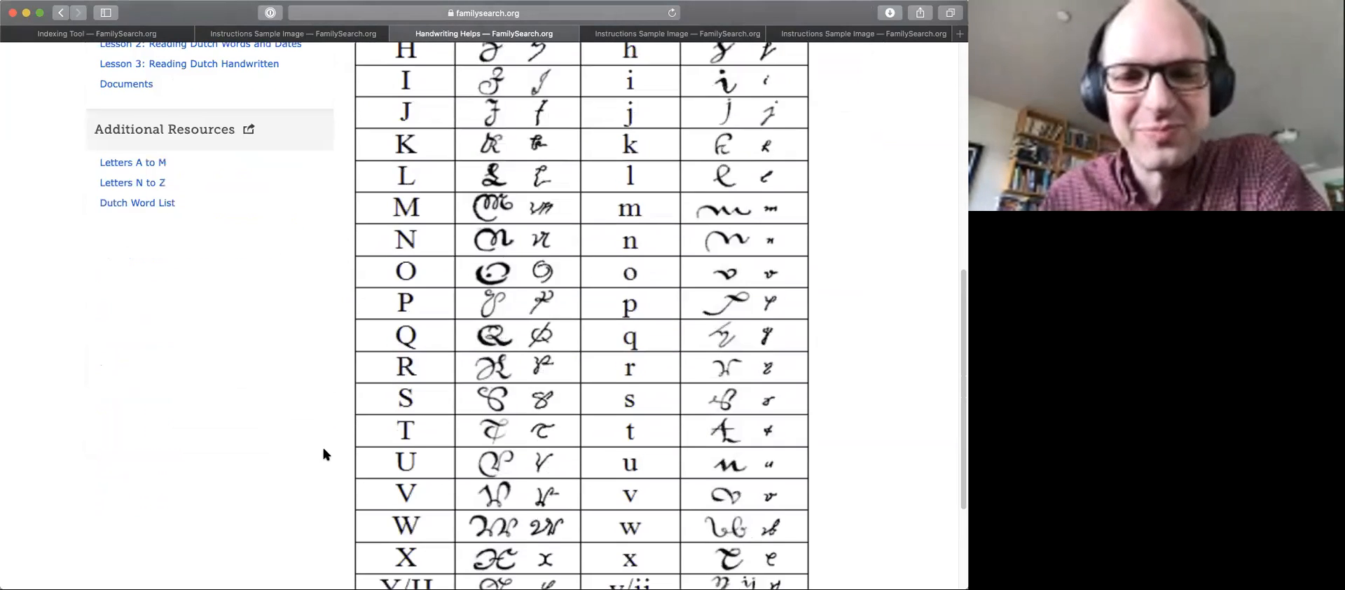
# - Go through the indexing Overview to the Web Indexing page and look over the batches, indexing totals, messages and progress chart
pyautogui.scroll(15, 322, 450)
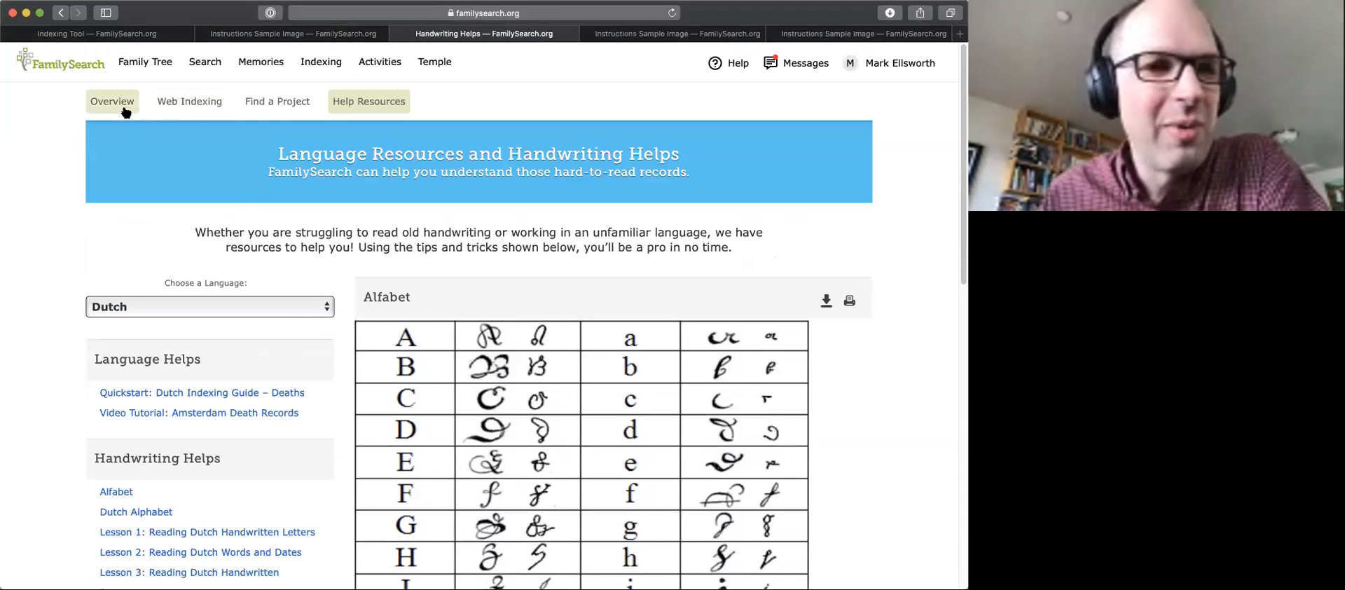
pyautogui.click(116, 104)
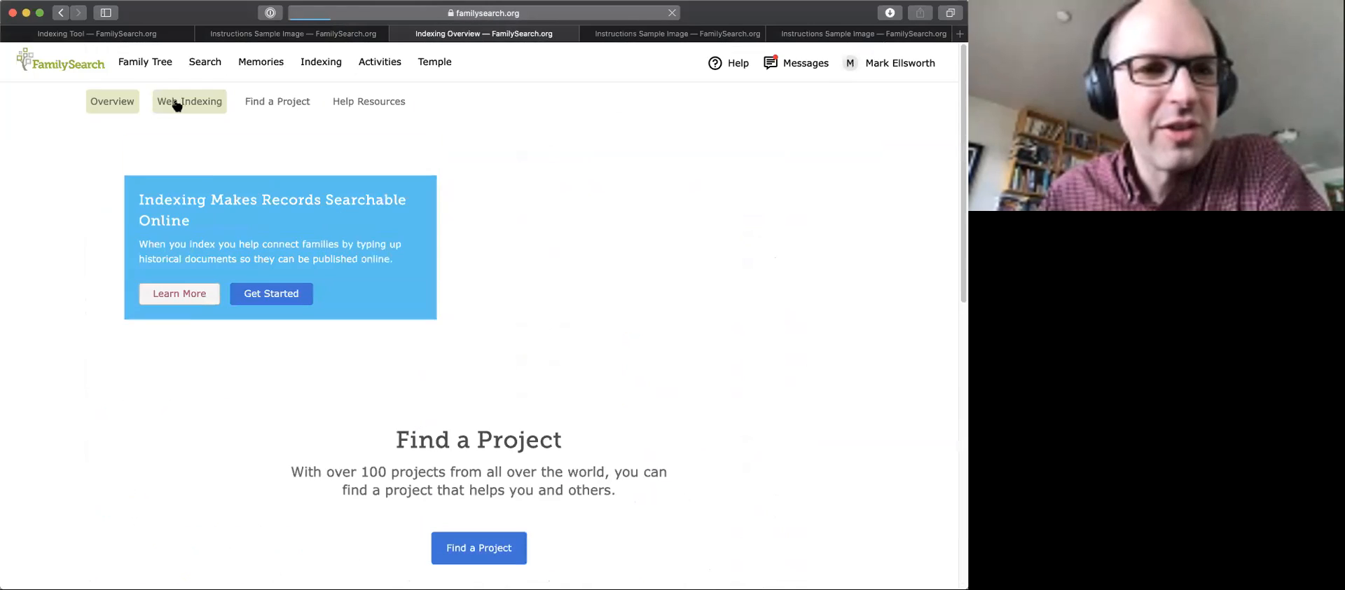
pyautogui.click(185, 104)
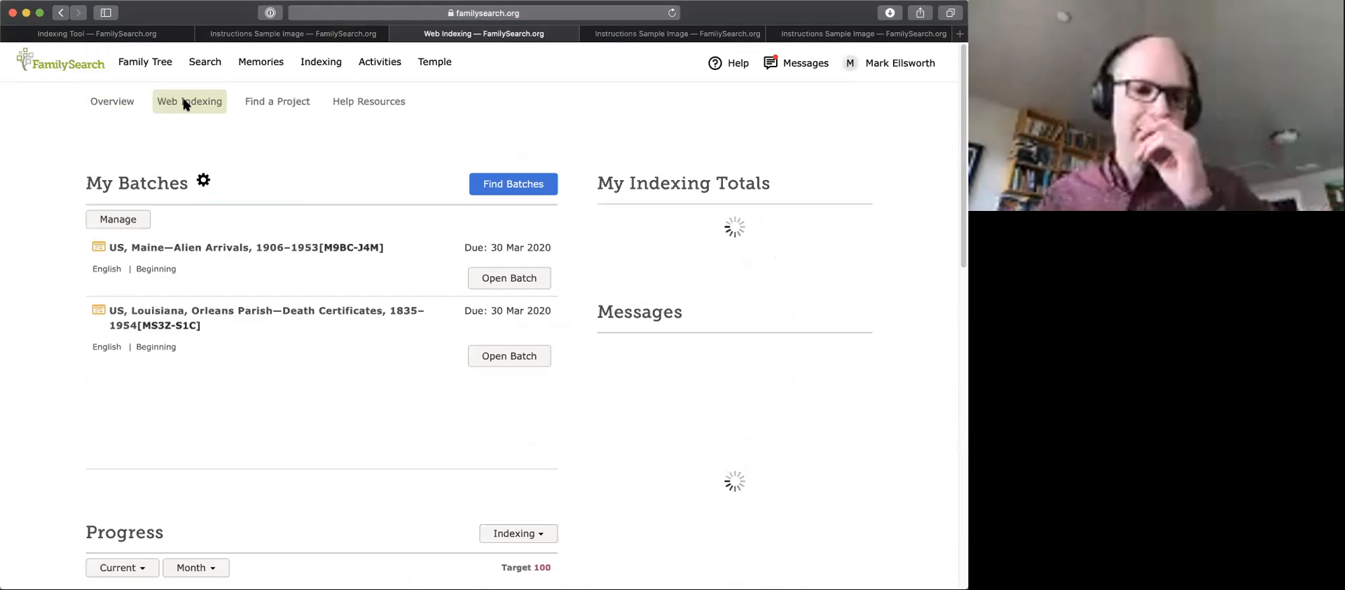
pyautogui.scroll(-3, 343, 325)
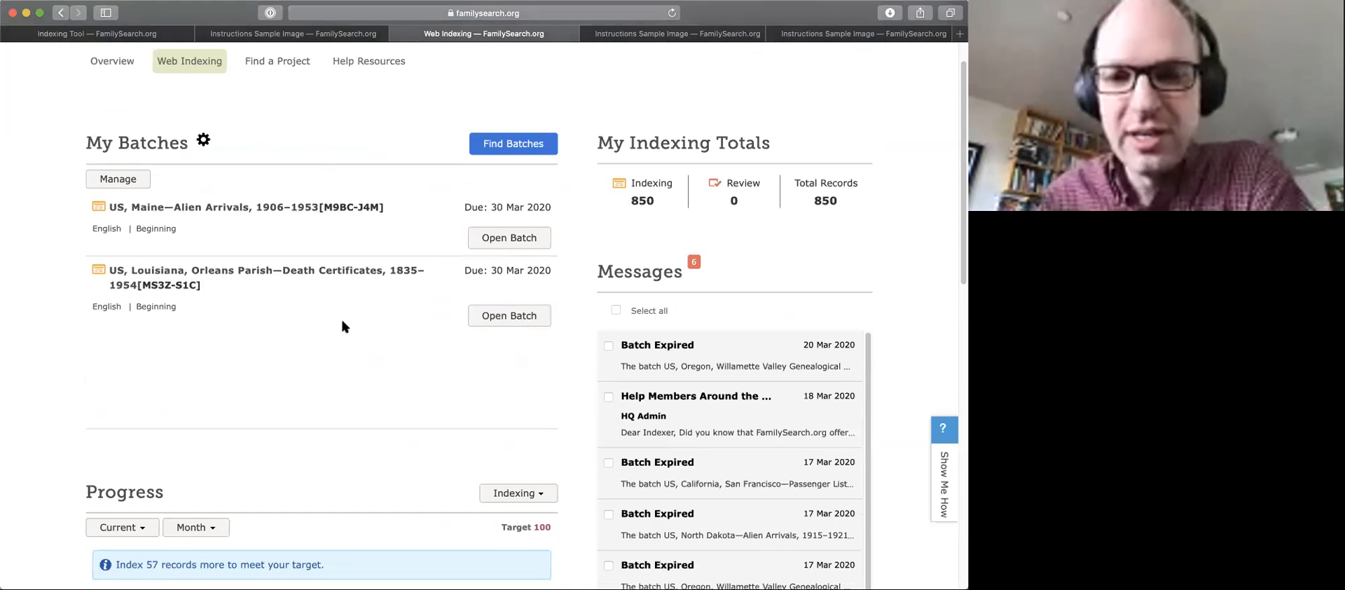
pyautogui.scroll(3, 343, 325)
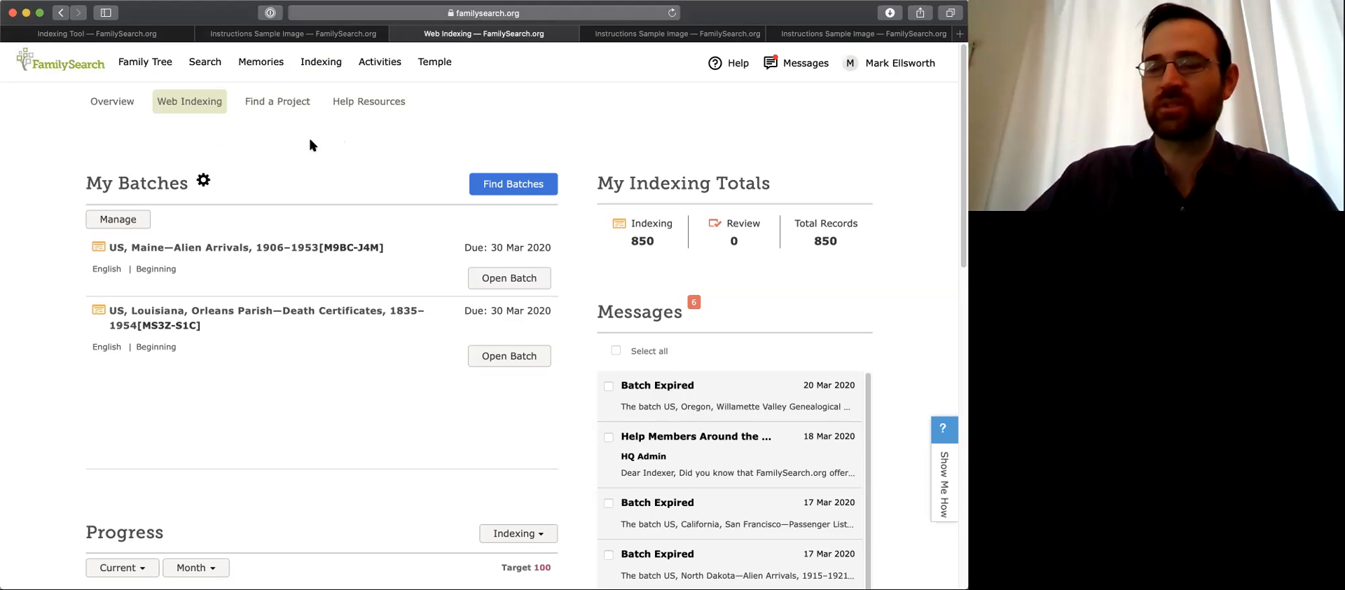
pyautogui.scroll(-5, 344, 133)
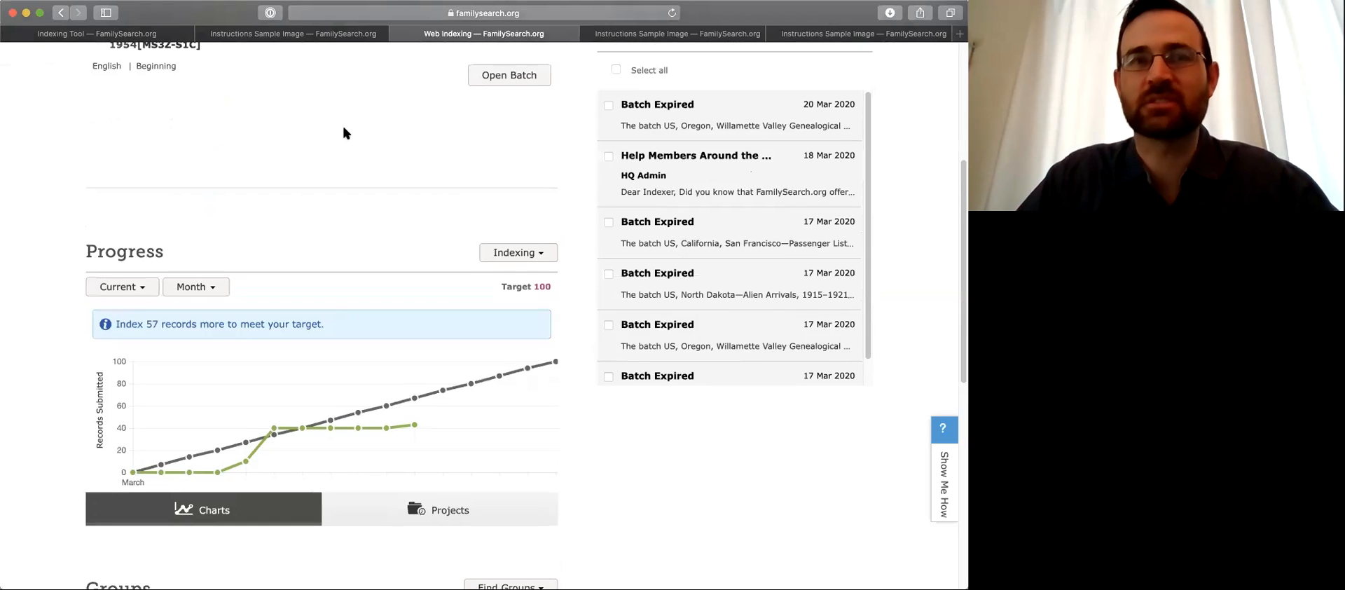
pyautogui.scroll(5, 343, 133)
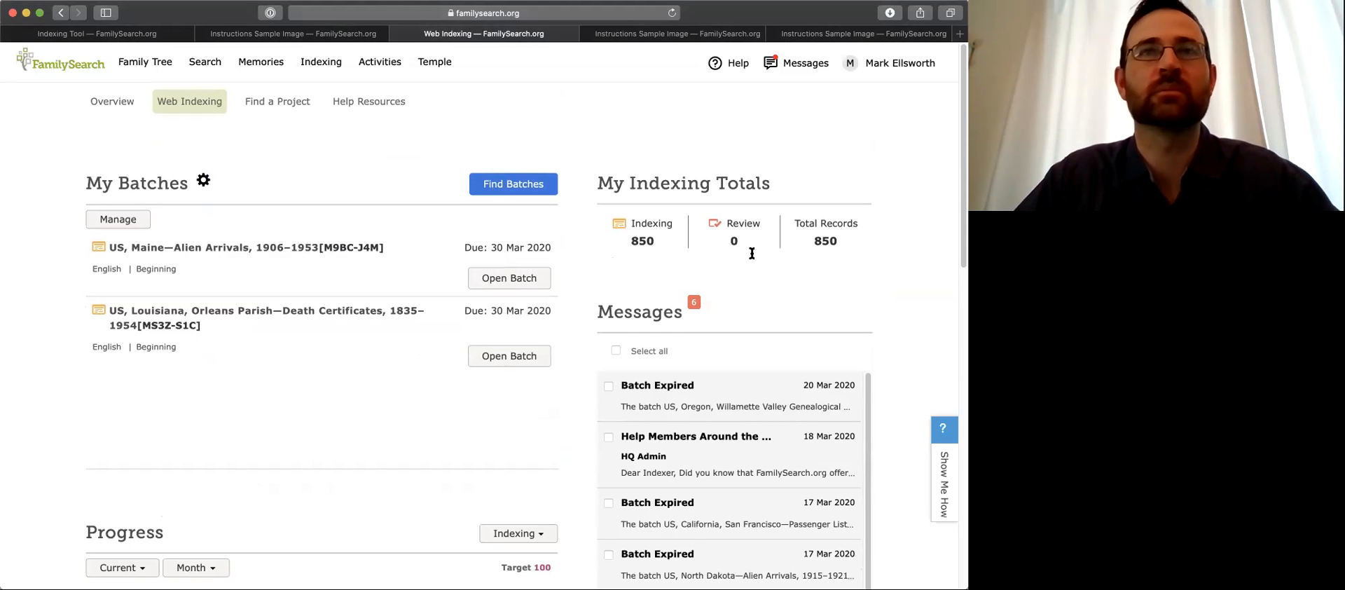
pyautogui.scroll(-3, 859, 210)
pyautogui.scroll(3, 359, 145)
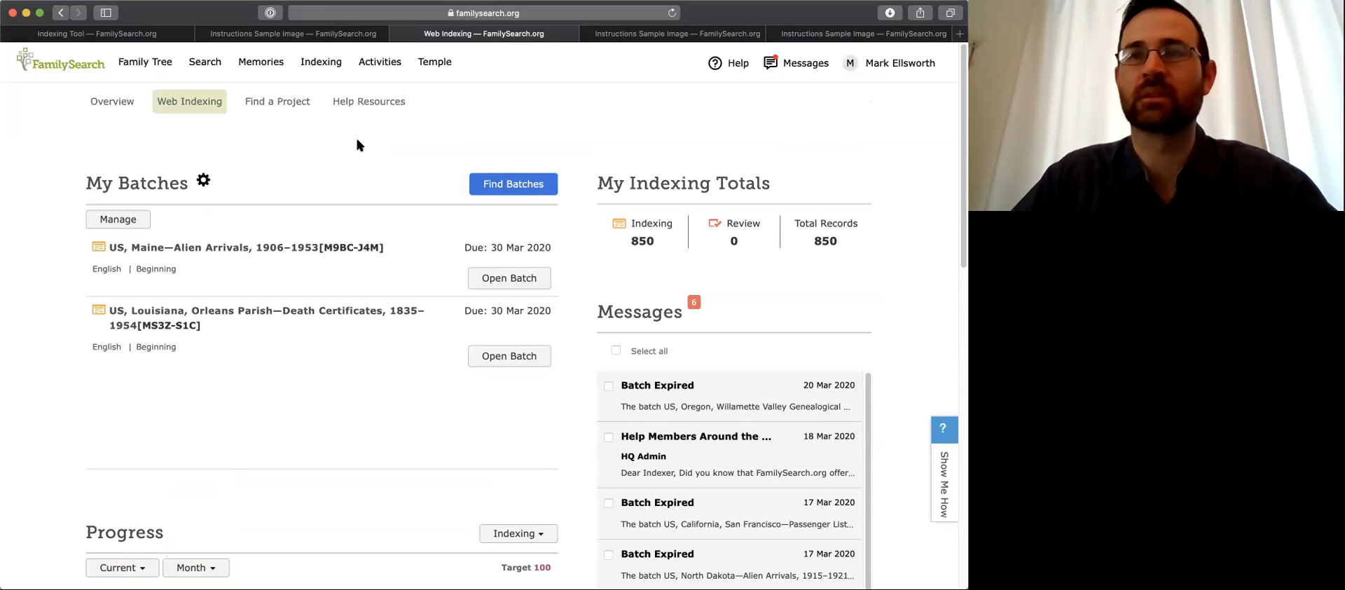
# - Look over the Groups list at the end of the Web Indexing page
pyautogui.scroll(-5, 364, 341)
pyautogui.scroll(-5, 365, 336)
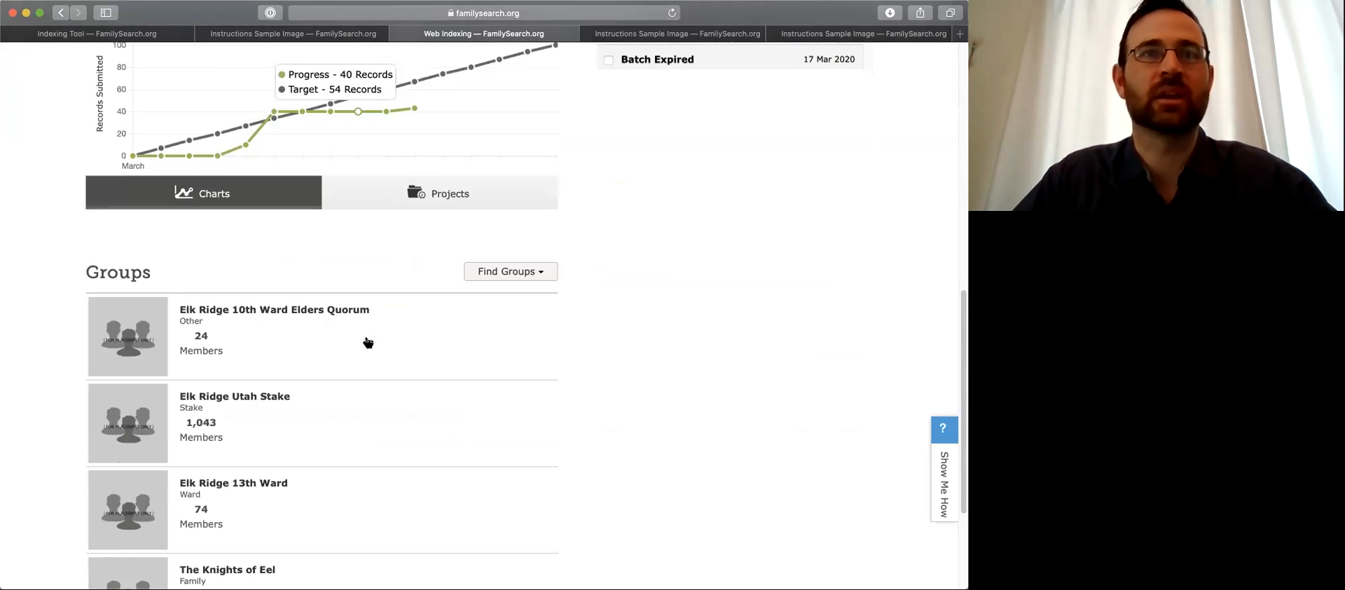
pyautogui.scroll(-4, 389, 347)
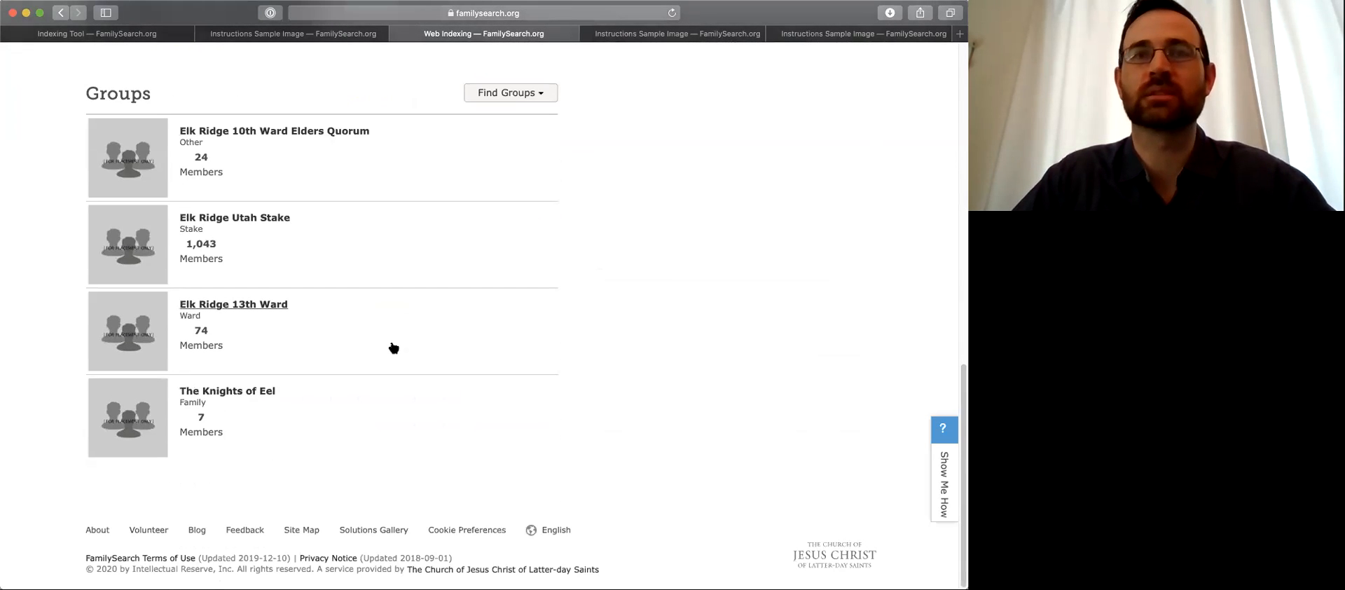
pyautogui.scroll(2, 393, 348)
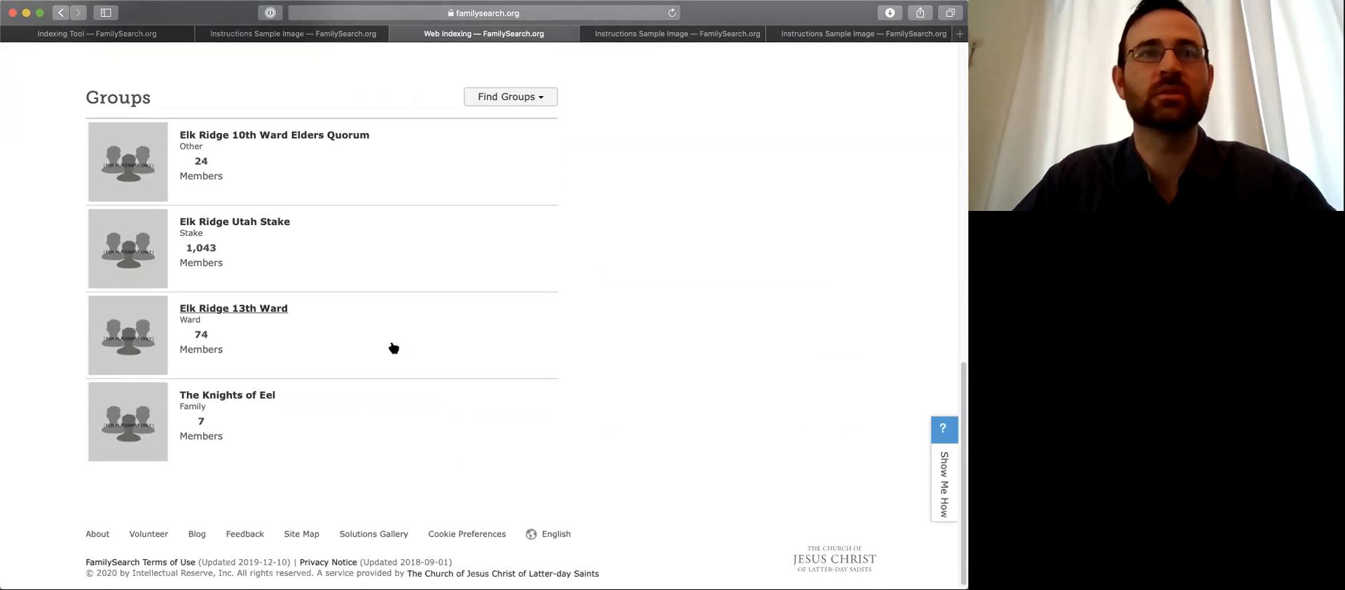
pyautogui.scroll(1, 393, 349)
pyautogui.scroll(-1, 393, 348)
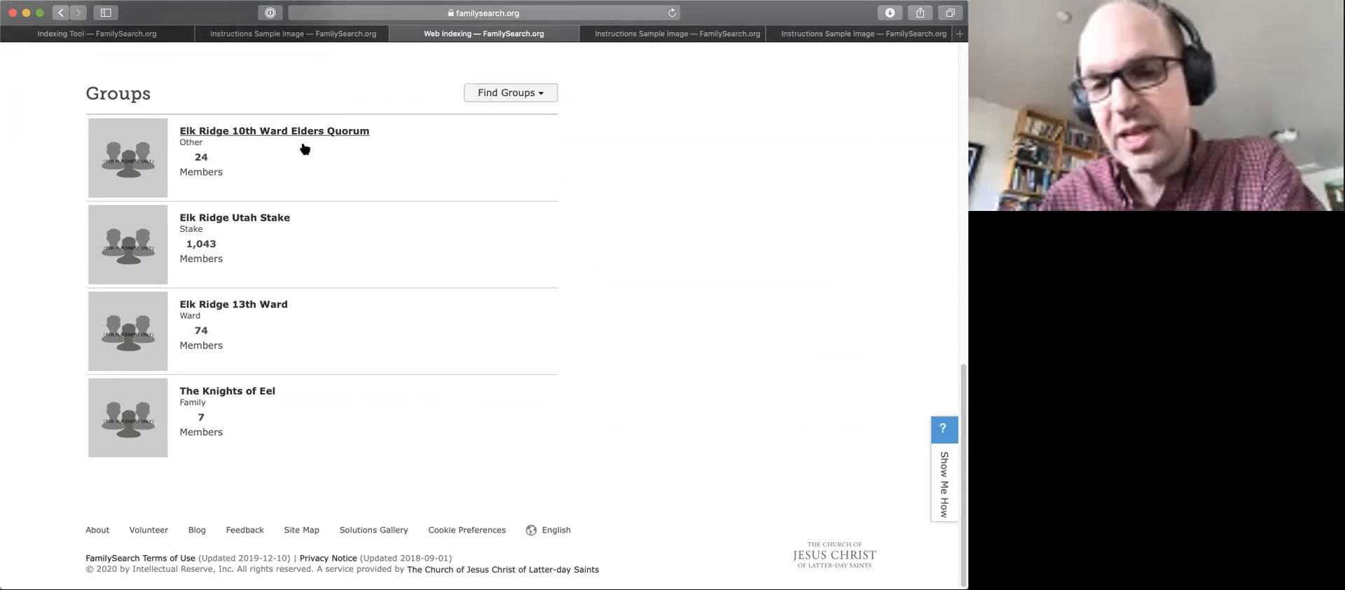
# - Open The Knights of Eel group and examine its progress chart, member list, announcements and adopted projects
pyautogui.click(241, 397)
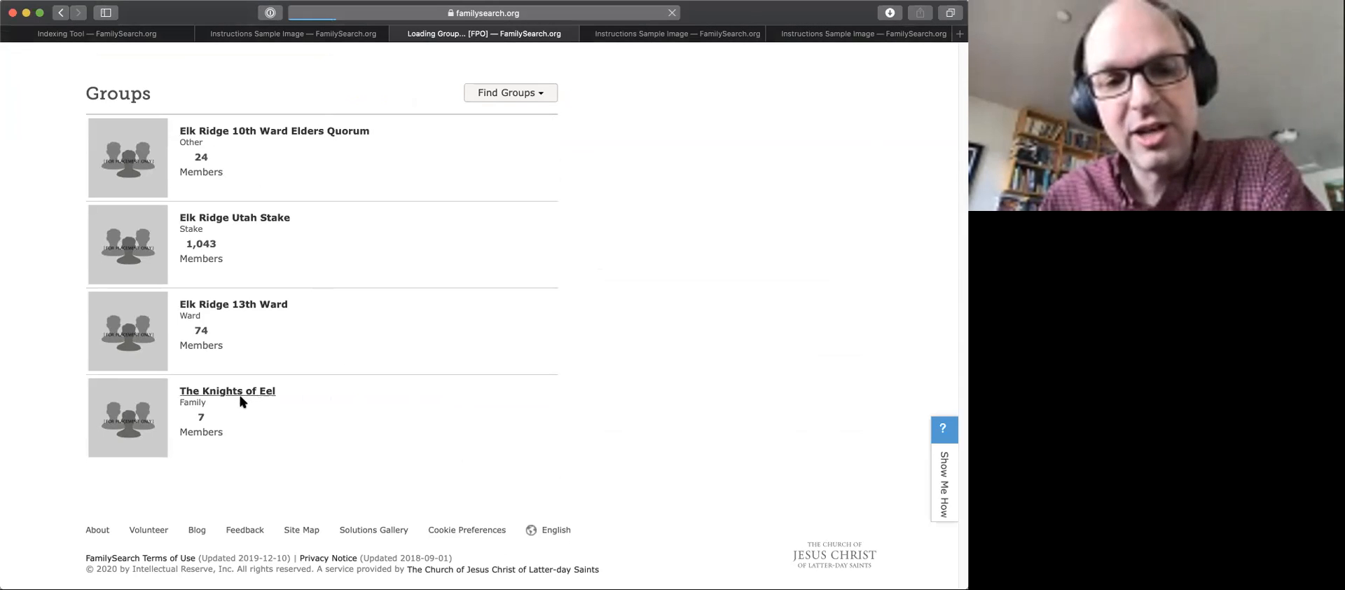
pyautogui.scroll(-1, 369, 315)
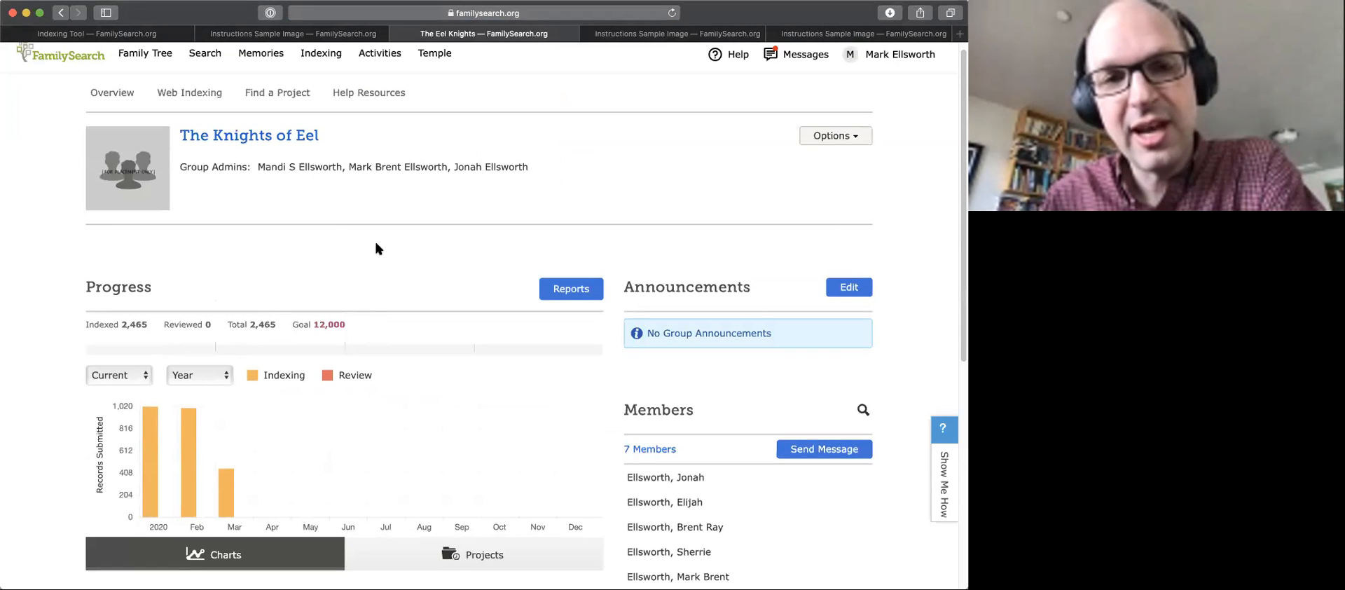
pyautogui.scroll(-5, 376, 249)
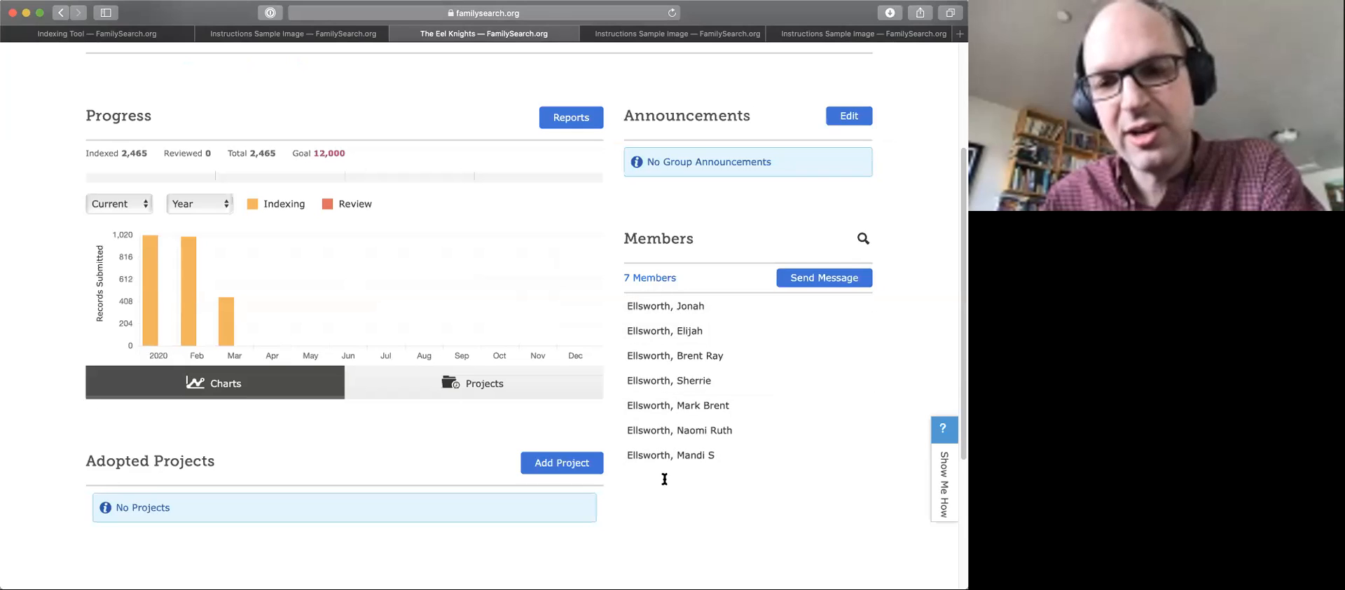
pyautogui.scroll(1, 200, 308)
pyautogui.moveTo(187, 307)
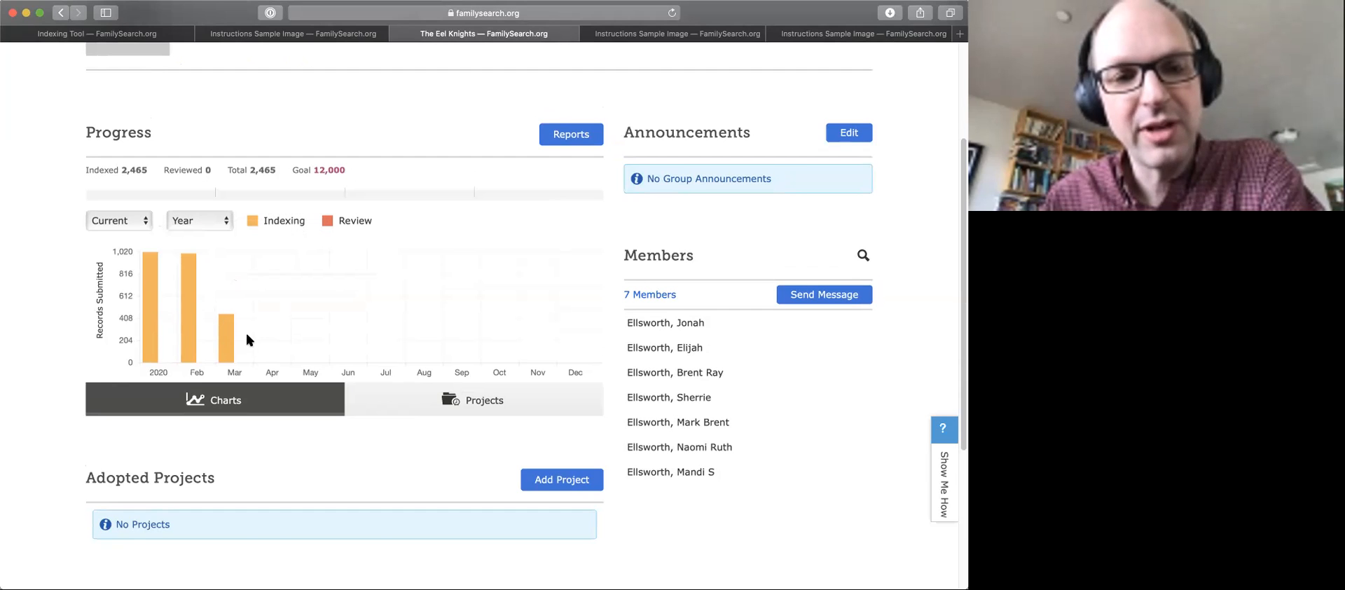
pyautogui.scroll(1, 332, 305)
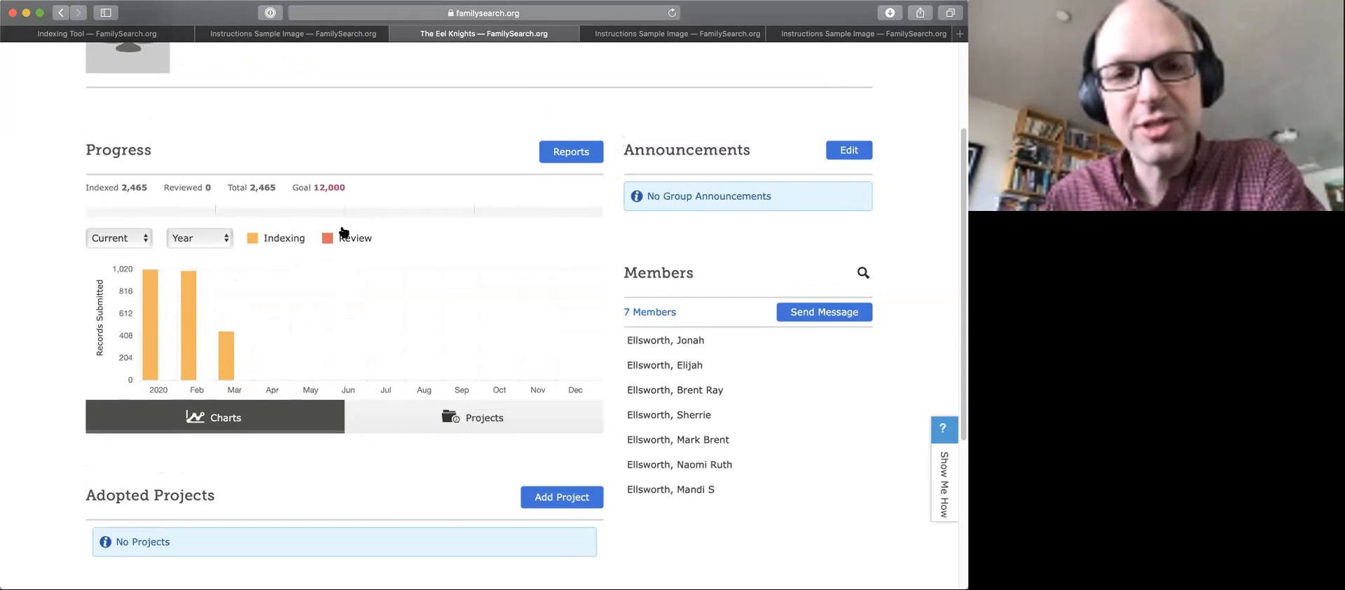
# - Open the group's indexing goal for editing and confirm it at 12000 records
pyautogui.click(324, 188)
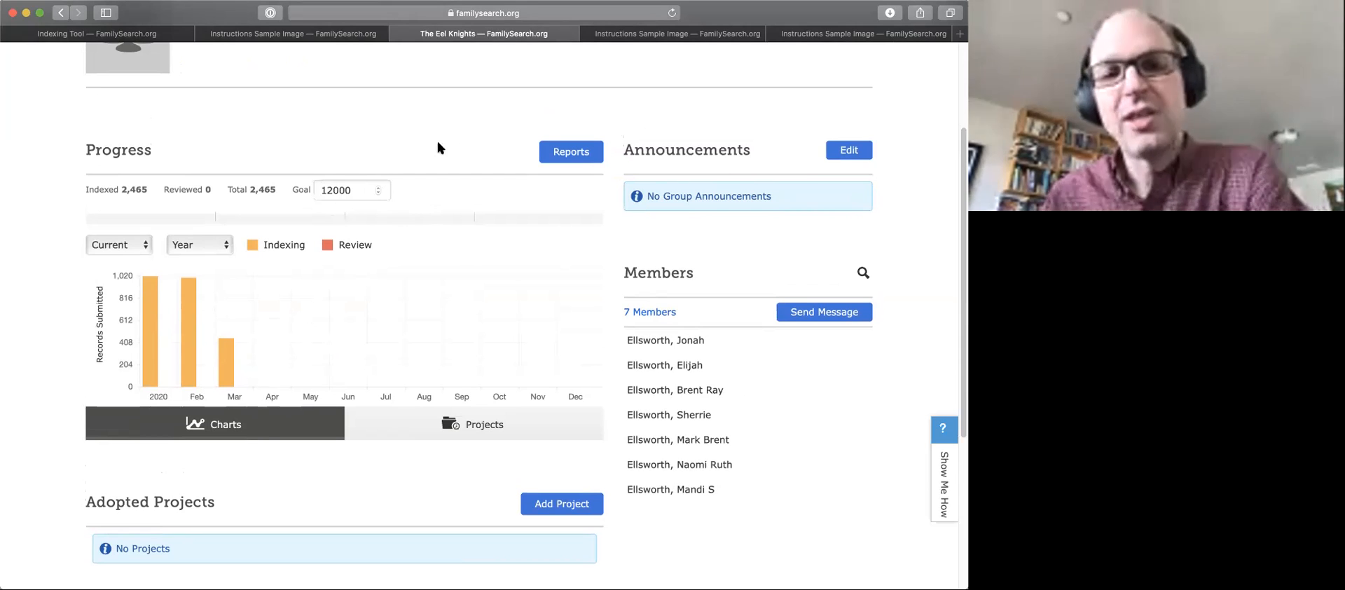
pyautogui.click(353, 189)
pyautogui.press('Return')
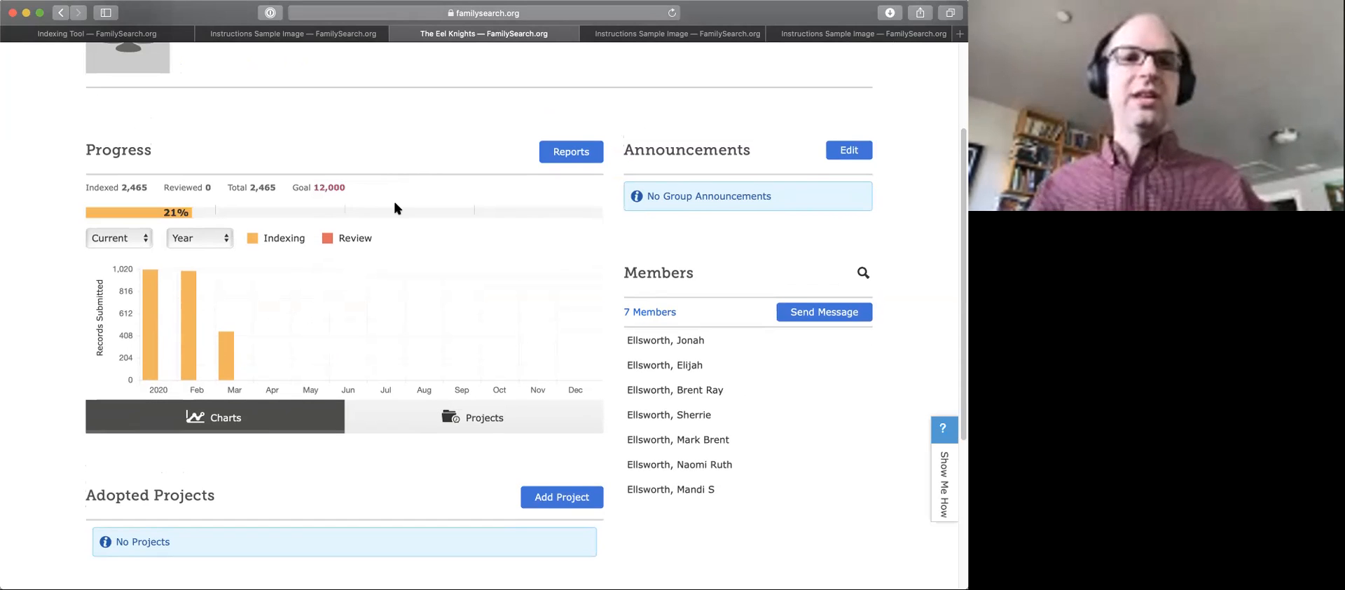
pyautogui.scroll(4, 394, 208)
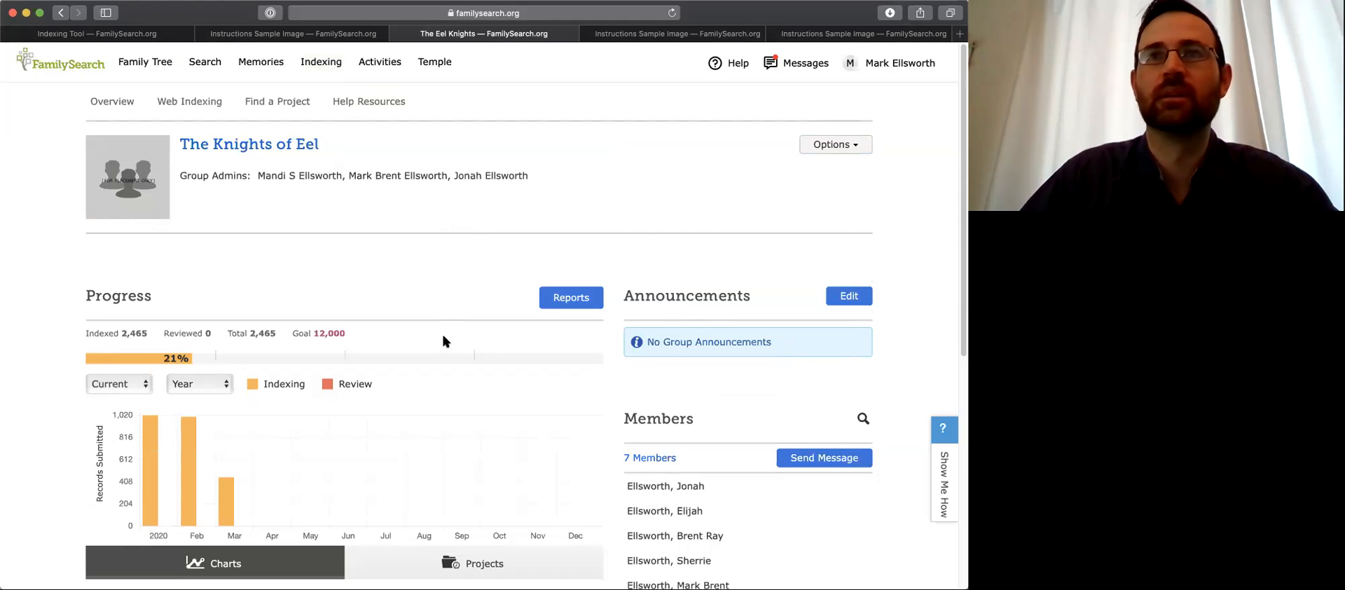
pyautogui.scroll(-10, 455, 357)
pyautogui.scroll(10, 461, 363)
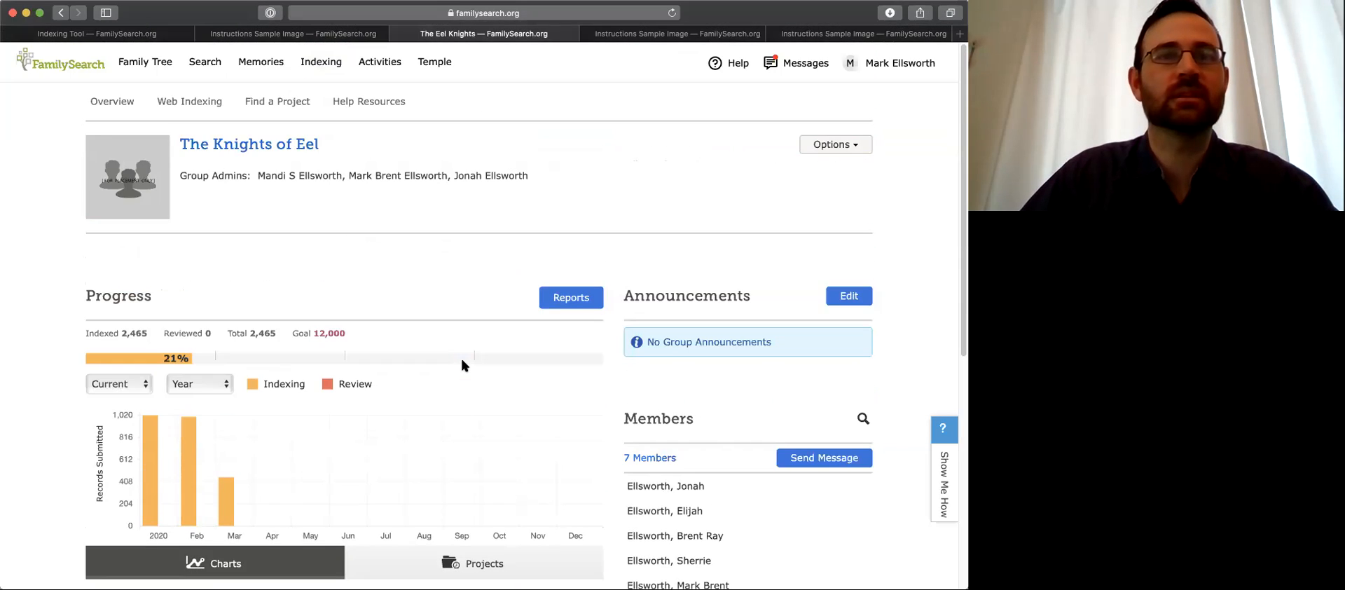